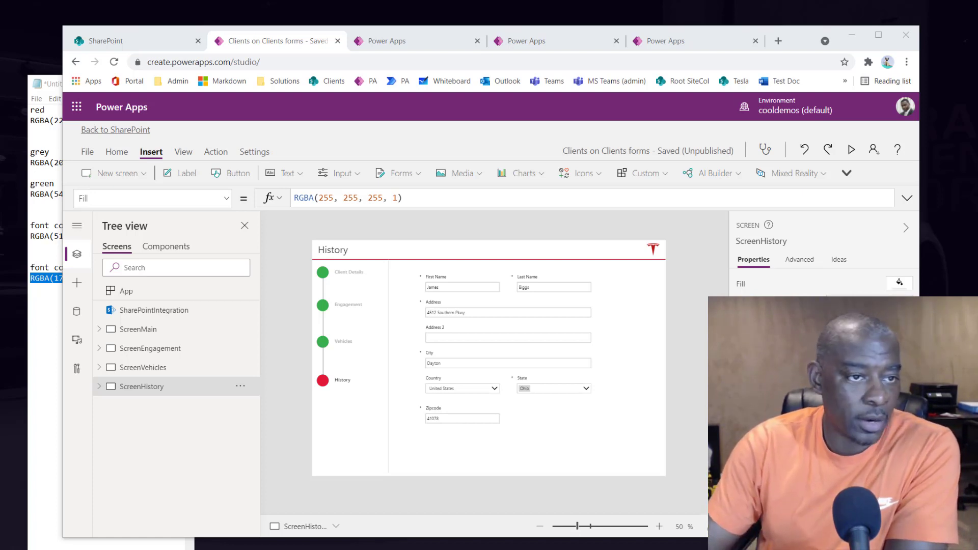
Examine the Client Admin Form mockup pages in Moqups, comparing the Client Details, Engagement Details and Client Vehicles layouts and their step navigation
left_click_drag(671, 549, 609, 45)
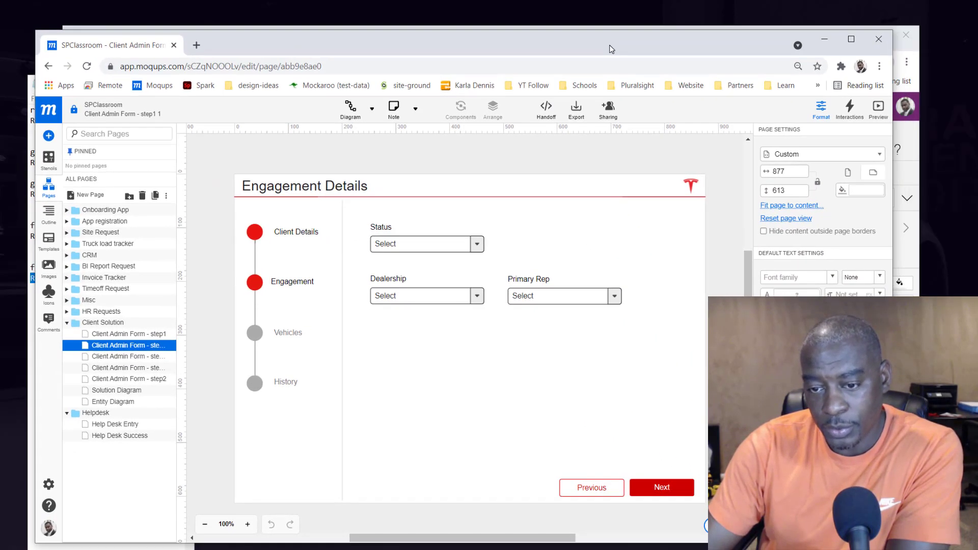
left_click(123, 335)
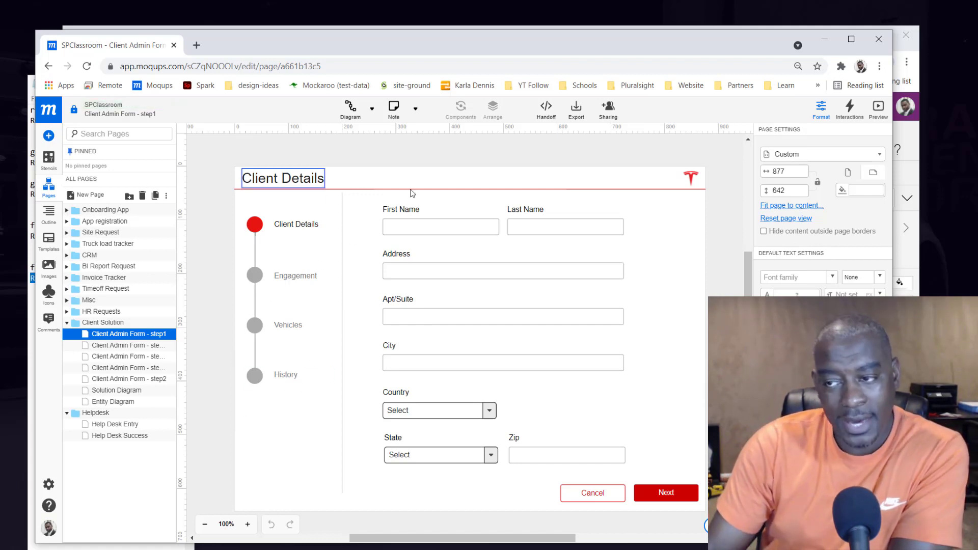
left_click(106, 348)
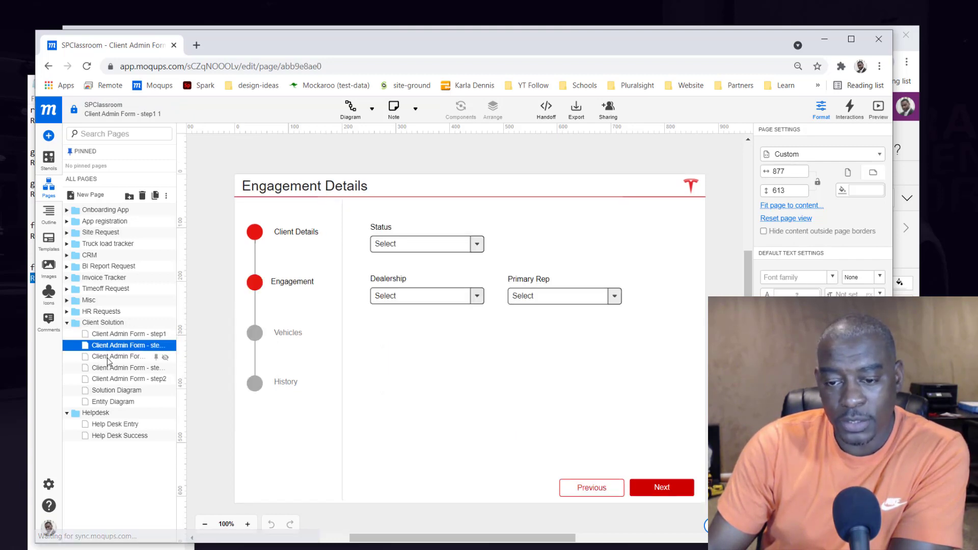
left_click(107, 358)
left_click(103, 369)
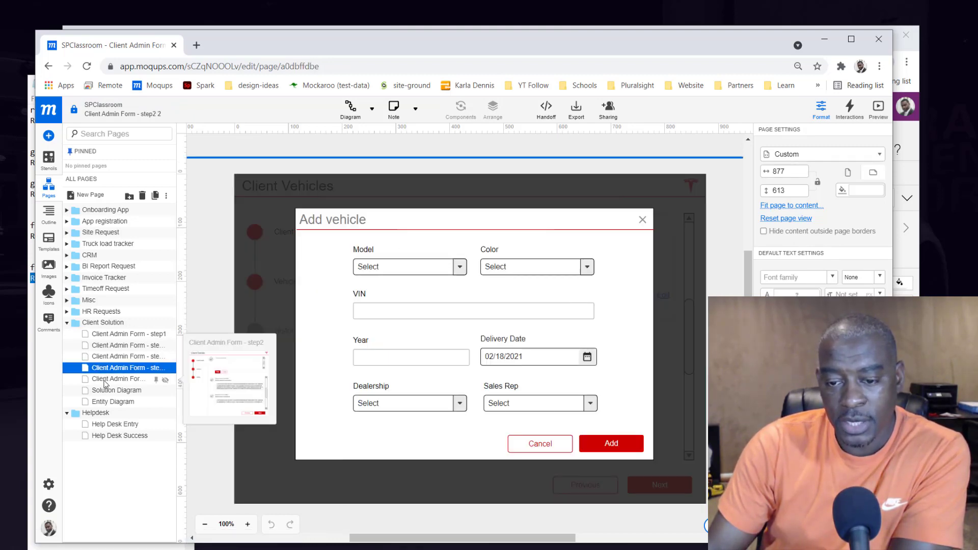
left_click(104, 380)
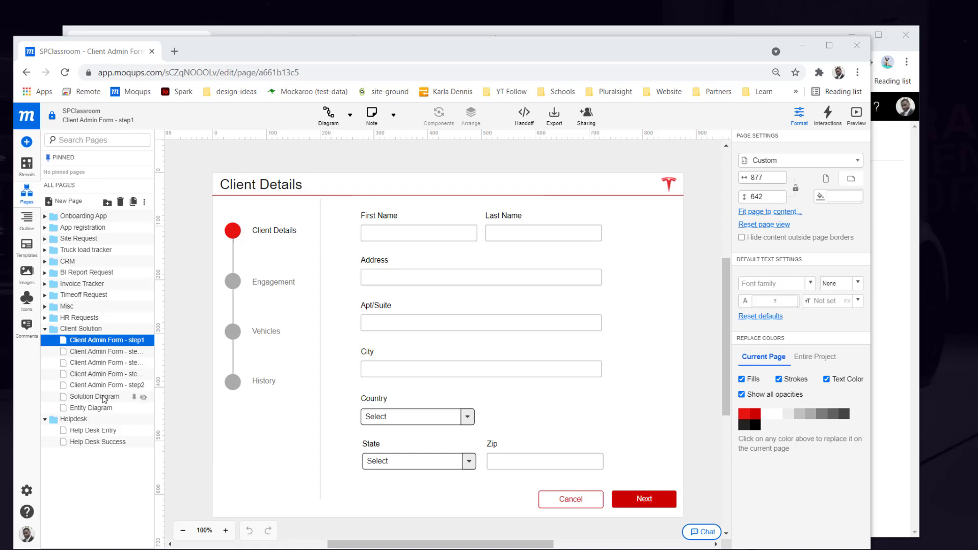
mouse_move(104, 398)
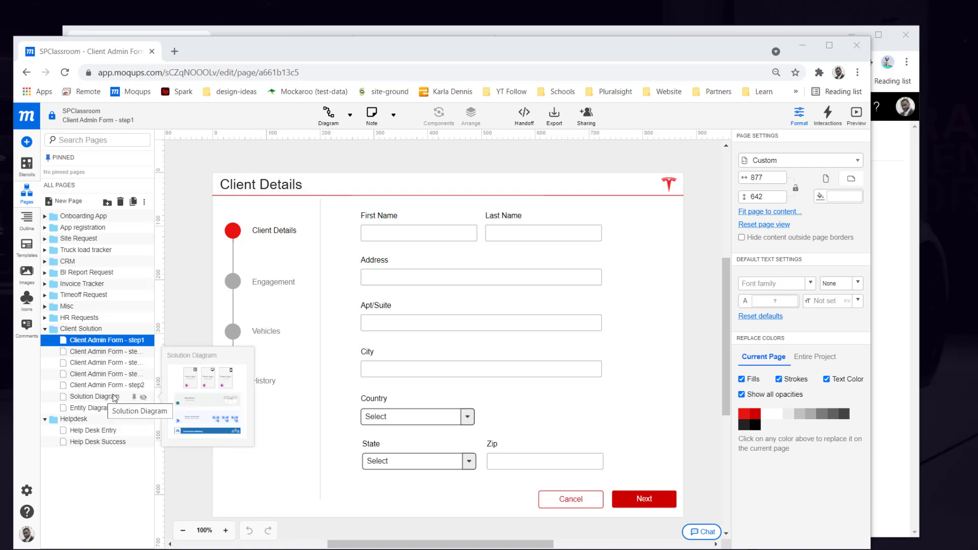
left_click(110, 352)
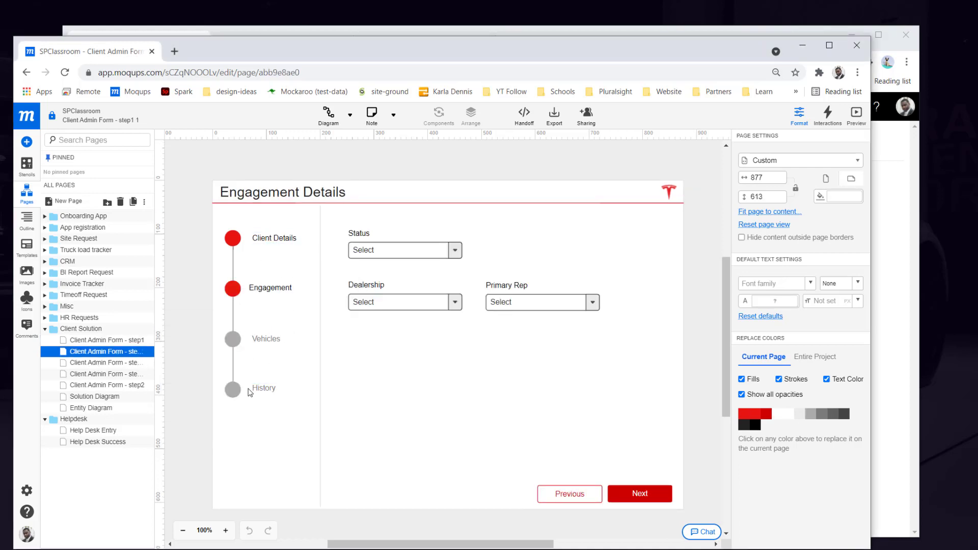
left_click(97, 364)
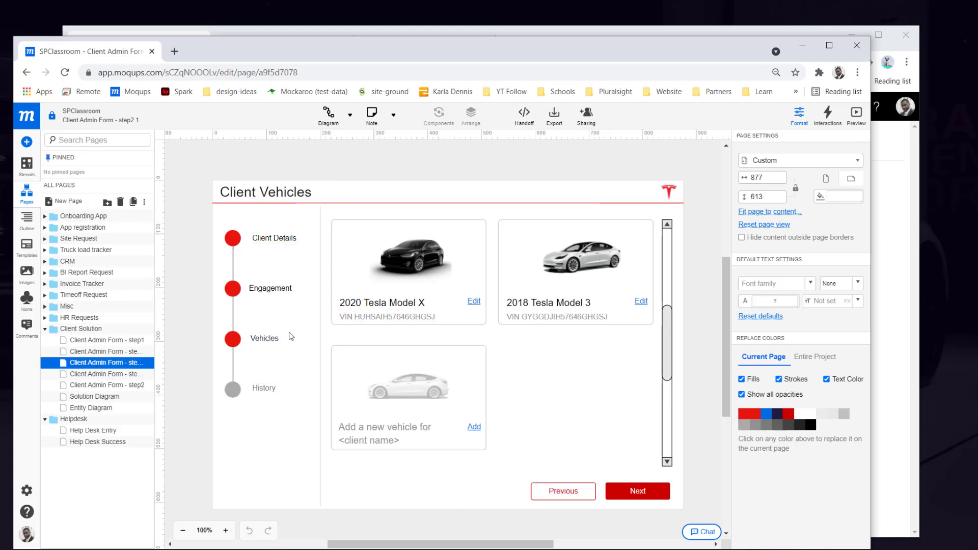
left_click(100, 352)
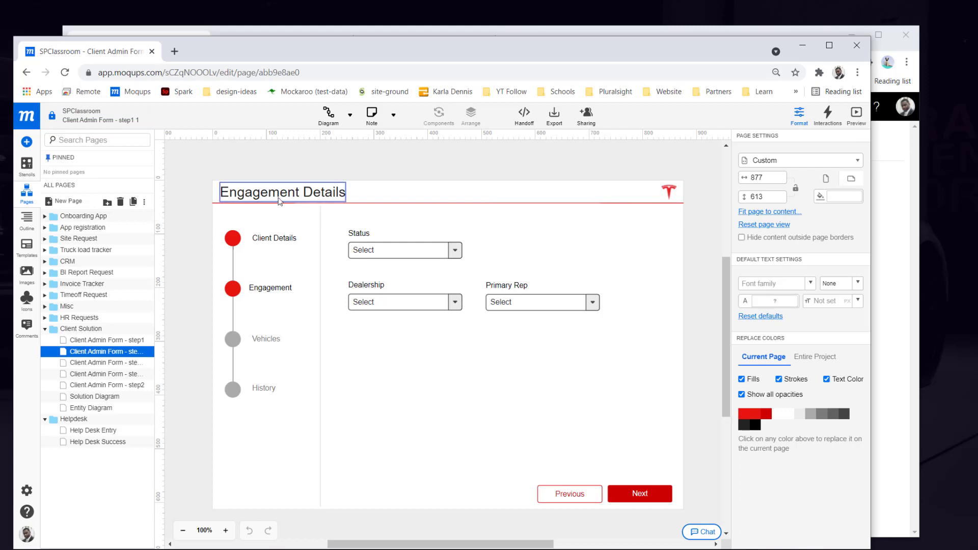
left_click(99, 340)
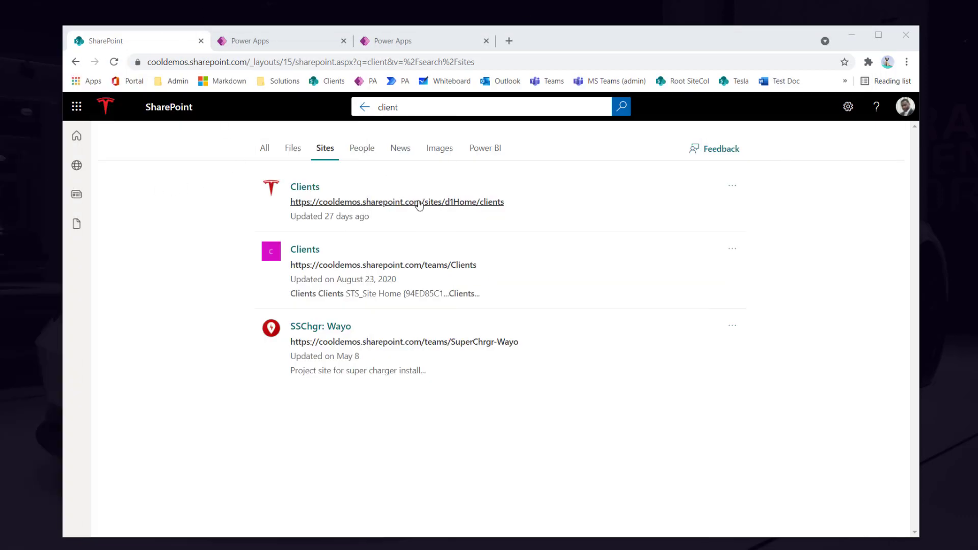
Open the Clients list on the Tesla Clients site in SharePoint and view the first client's custom form
left_click(427, 202)
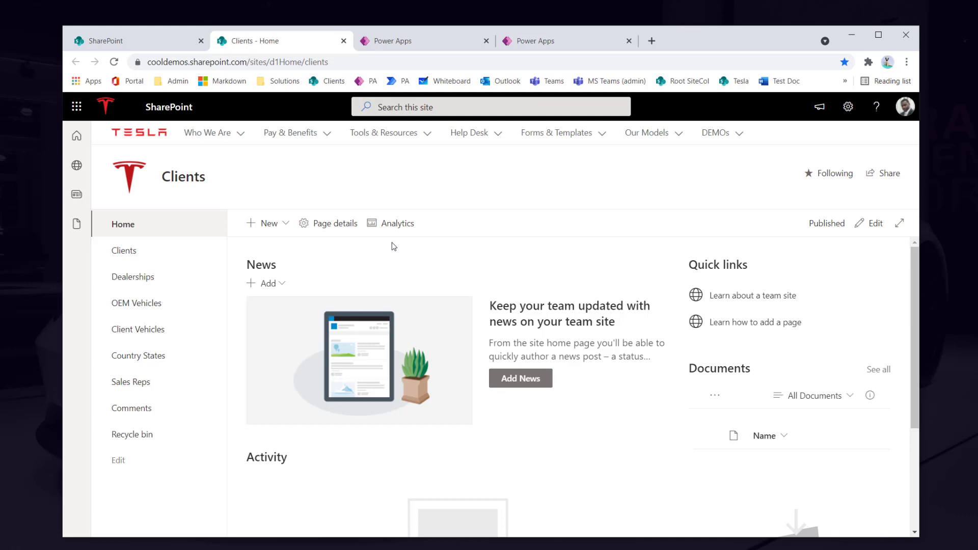
left_click(125, 251)
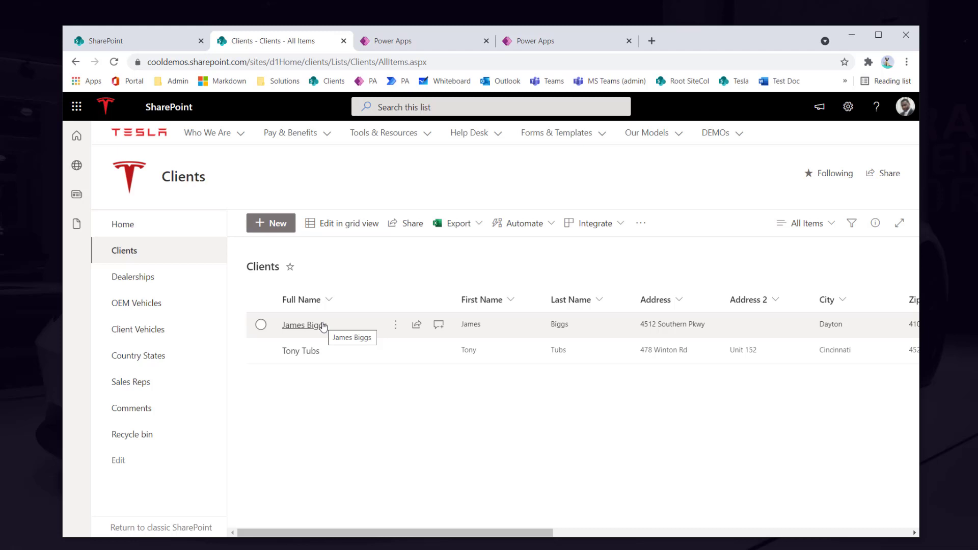
left_click(324, 325)
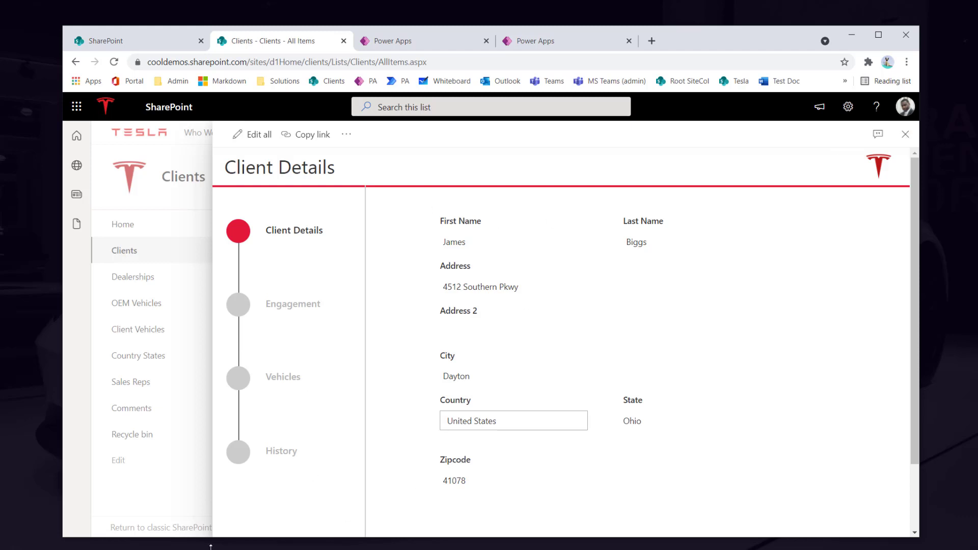
left_click(903, 134)
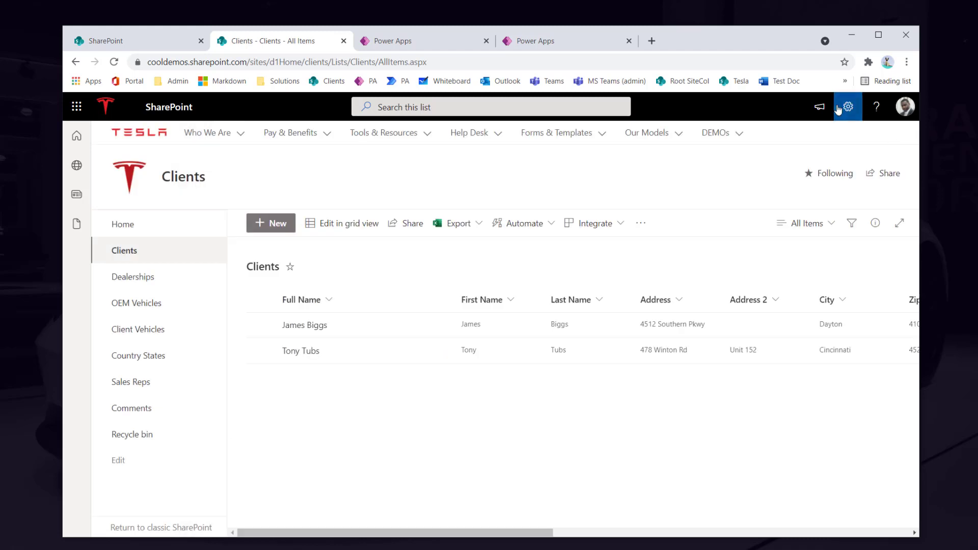
Open the versions and usage details of the Clients list's custom Power Apps form from its form settings
left_click(847, 106)
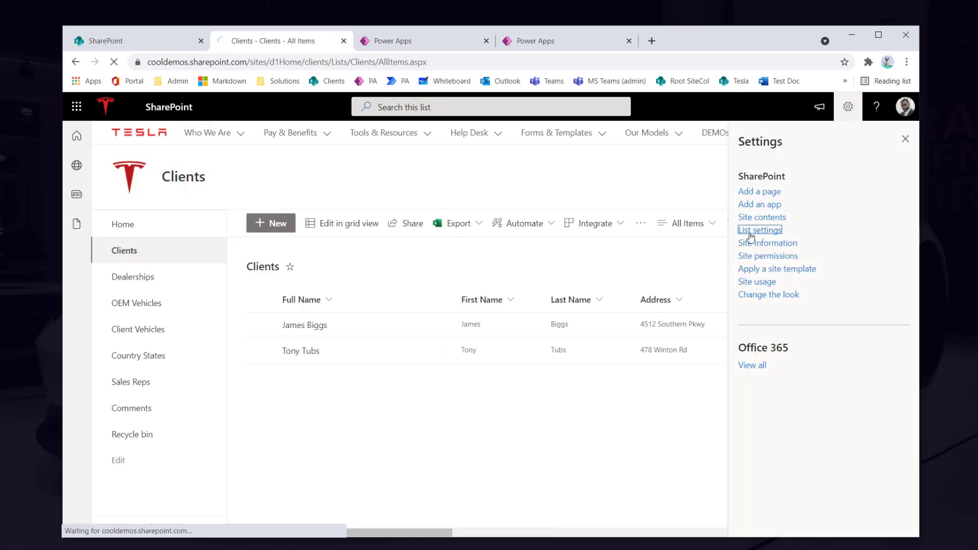
left_click(759, 230)
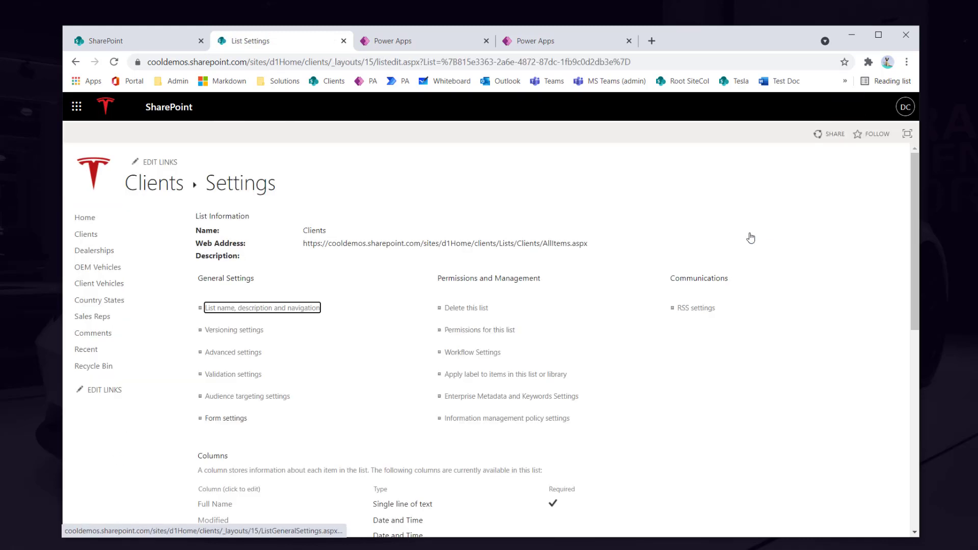
left_click(223, 419)
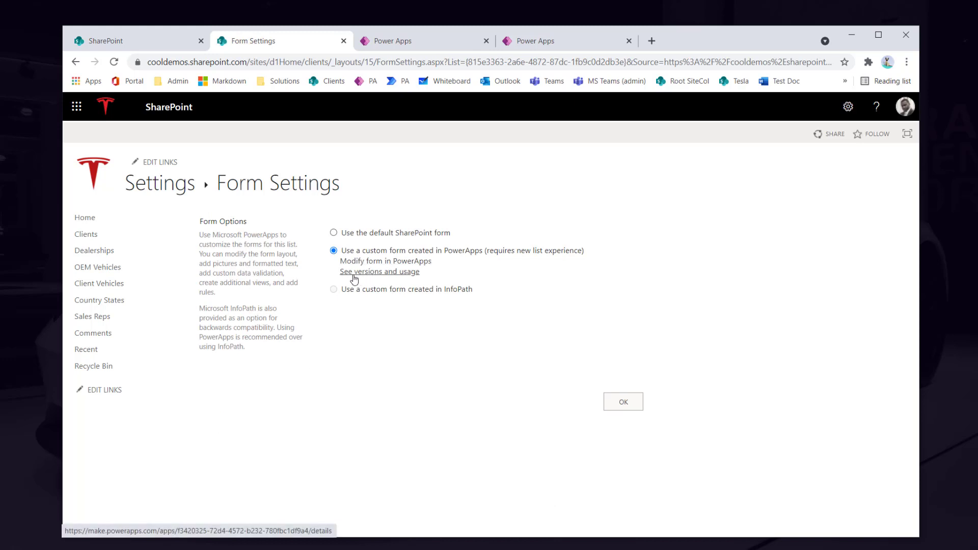
left_click(353, 276)
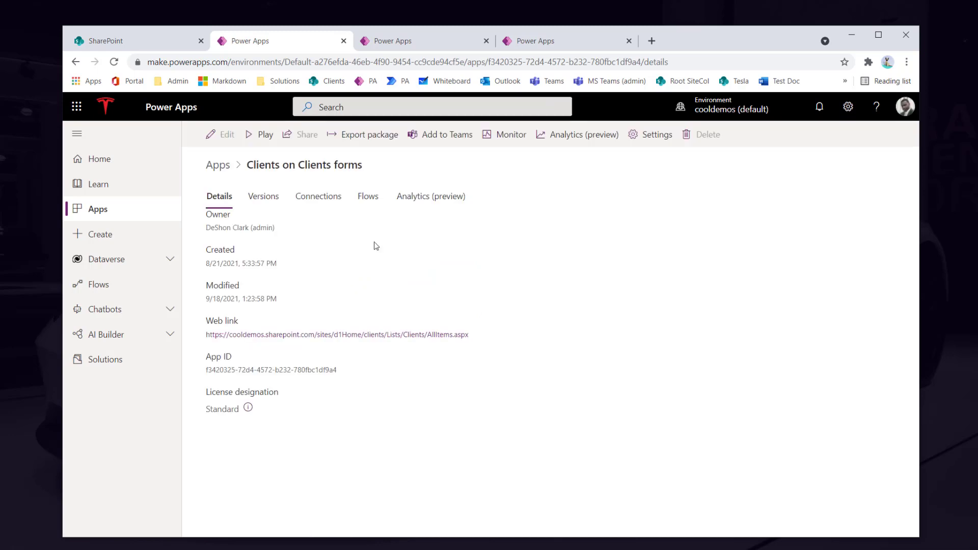
Restore version 3 of the Clients on Clients forms app and check that version's Power Apps release
left_click(421, 42)
left_click(509, 41)
left_click(393, 40)
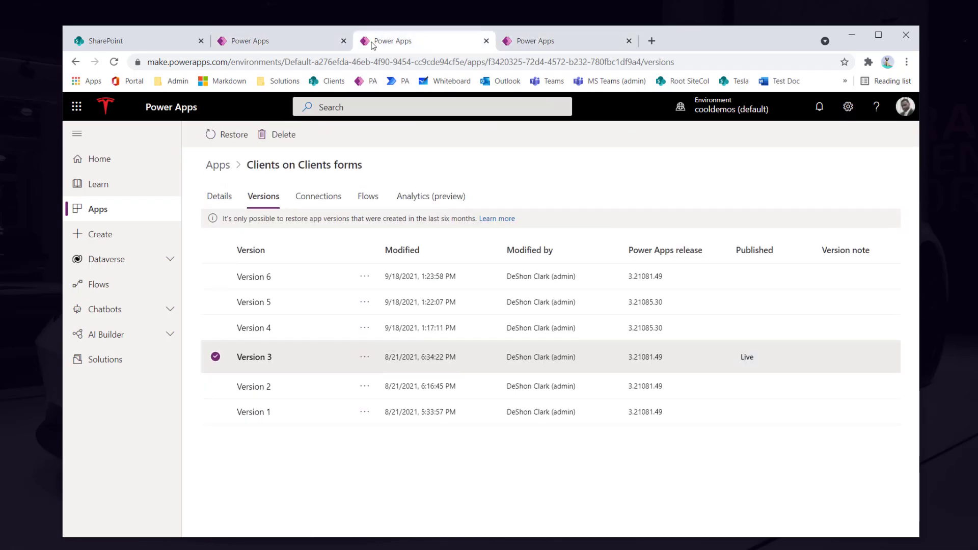
left_click(250, 41)
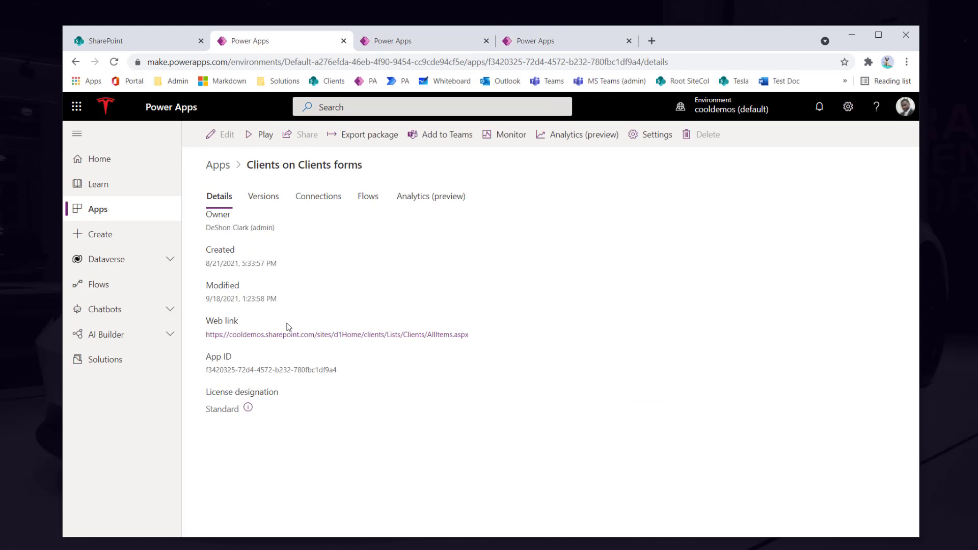
left_click(266, 197)
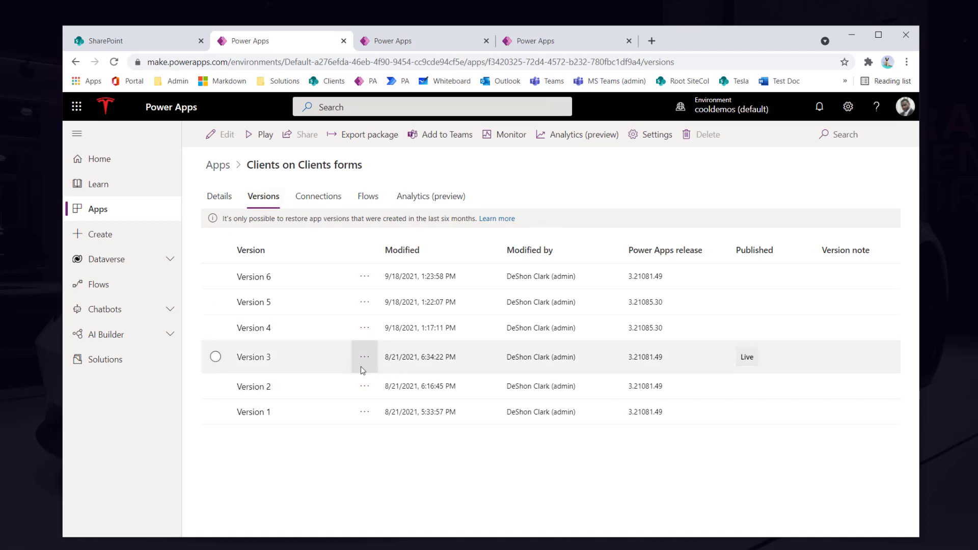
left_click(369, 360)
left_click(398, 383)
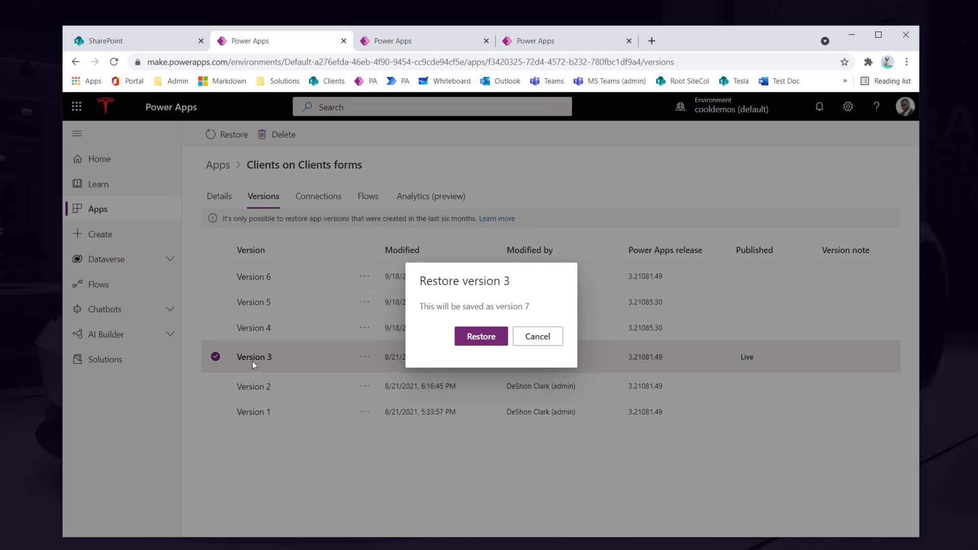
left_click(475, 339)
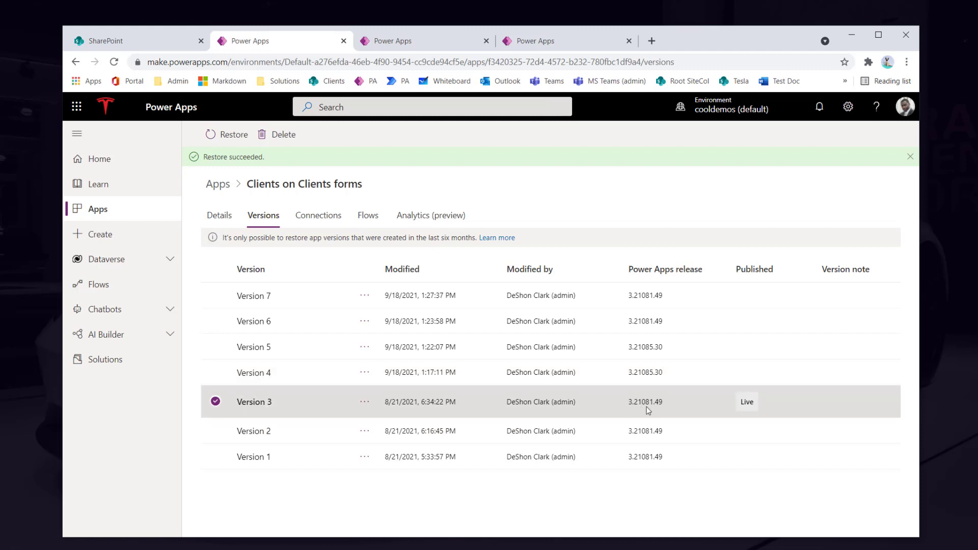
left_click_drag(663, 402, 627, 404)
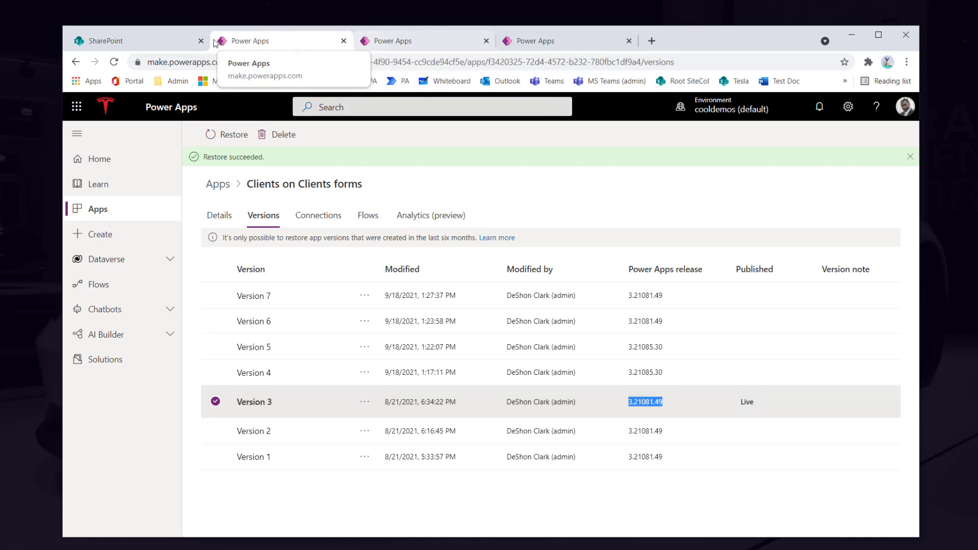
Return to the Clients list in SharePoint and open the first client's form for customization in Power Apps
left_click(127, 41)
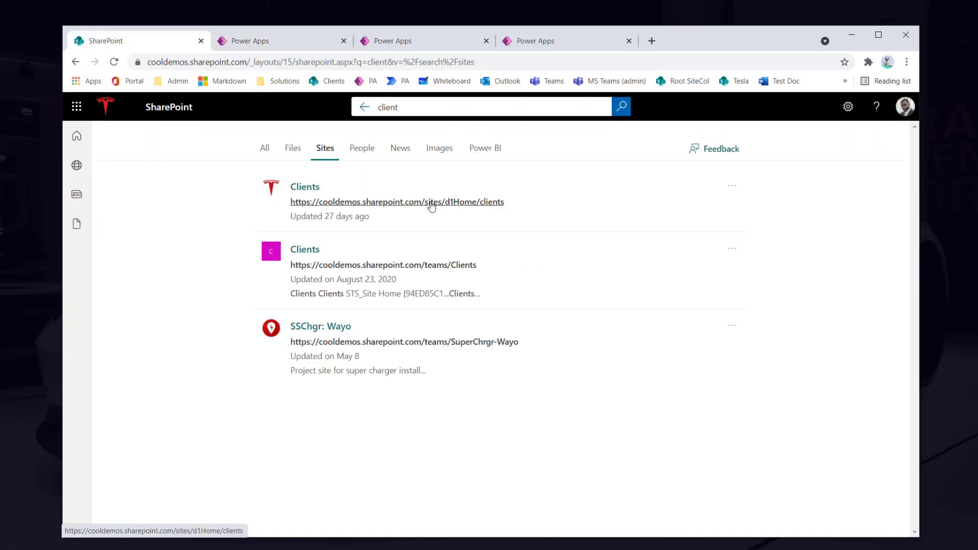
left_click(400, 202)
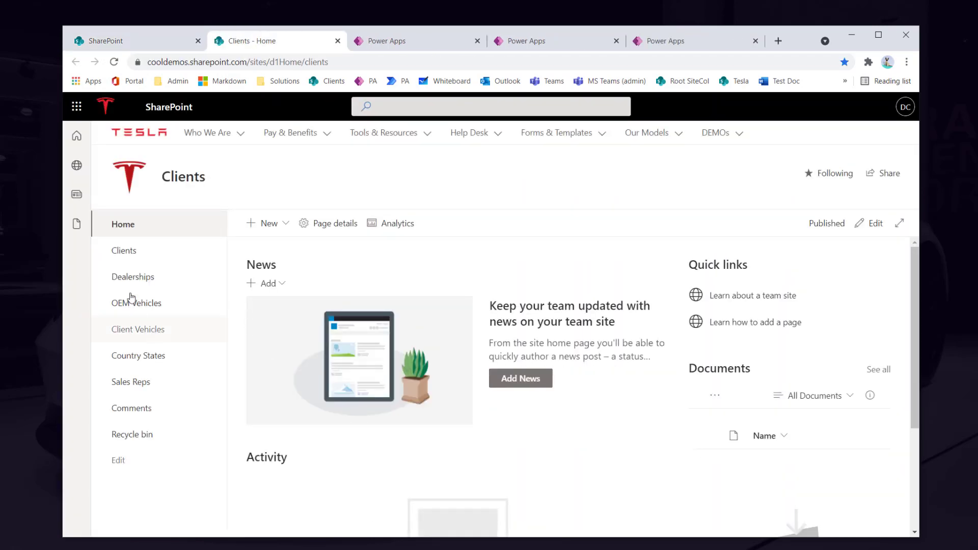
left_click(124, 251)
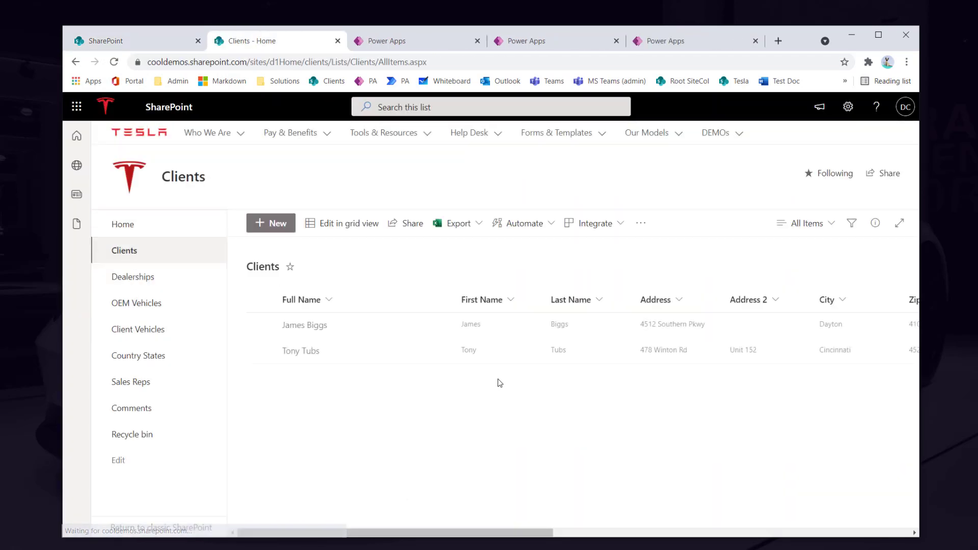
left_click(307, 332)
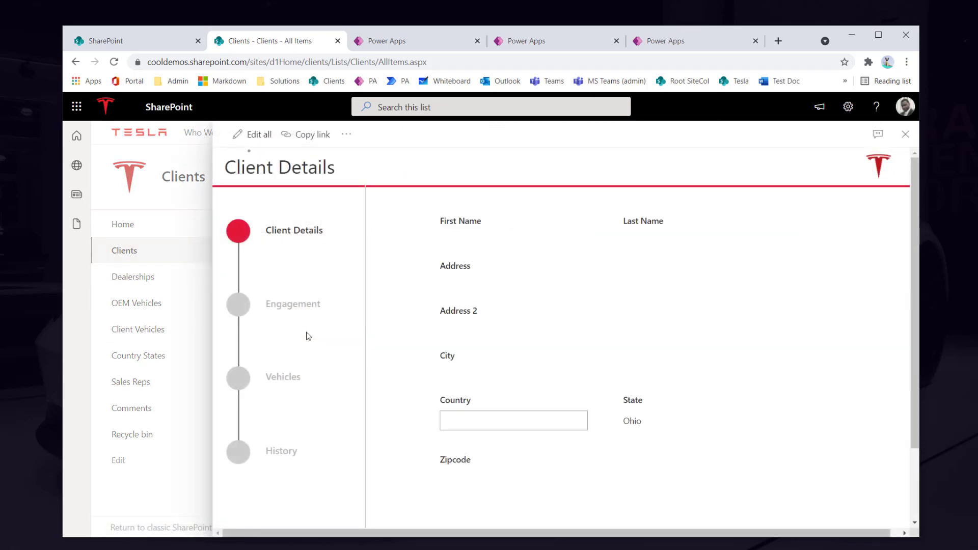
left_click(346, 134)
left_click(406, 158)
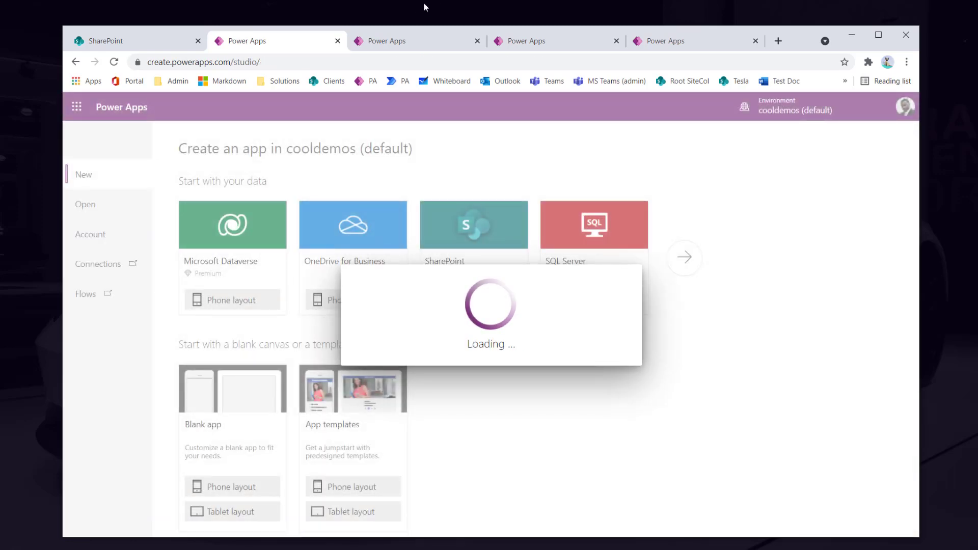
Check the modified dates of versions 6 and 5 in the app's version history
left_click(408, 43)
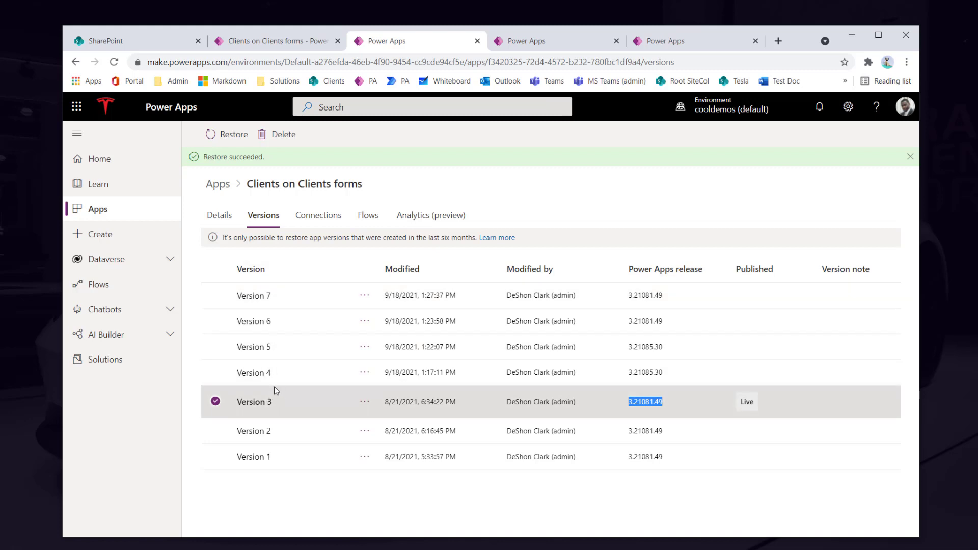
left_click_drag(459, 322, 389, 325)
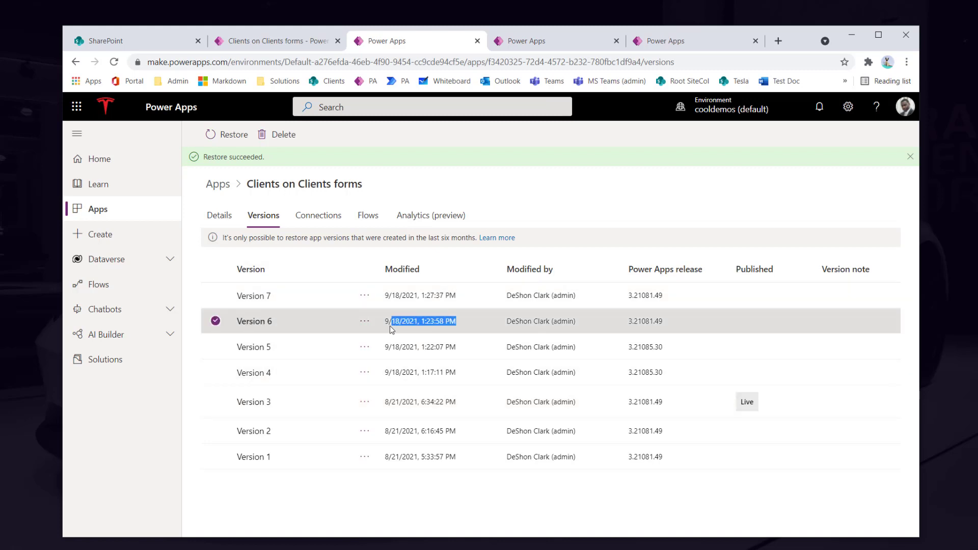
left_click_drag(455, 349, 388, 350)
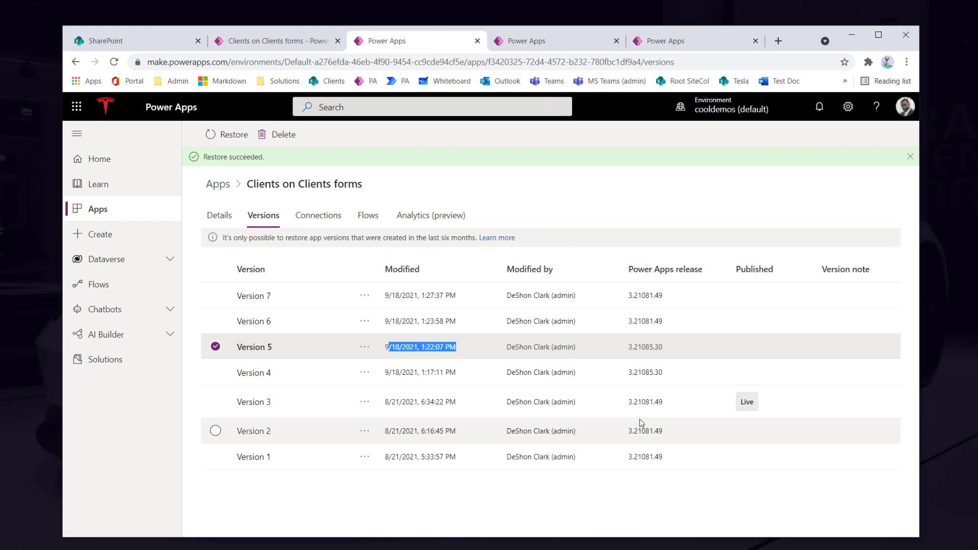
Skip the Power Apps Studio welcome dialog and tidy the workspace by closing the form's field list and collapsing ScreenMain
left_click(266, 40)
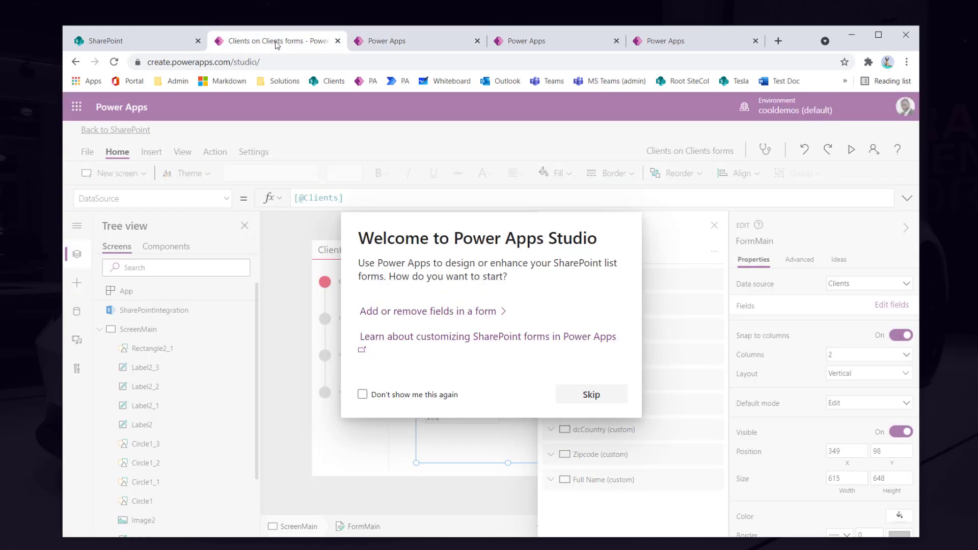
left_click(598, 406)
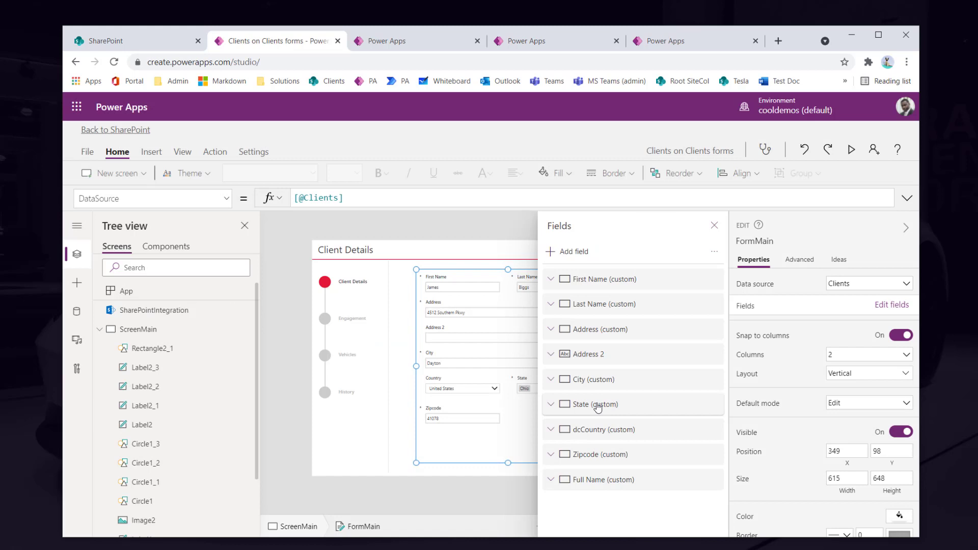
left_click(713, 226)
left_click(99, 330)
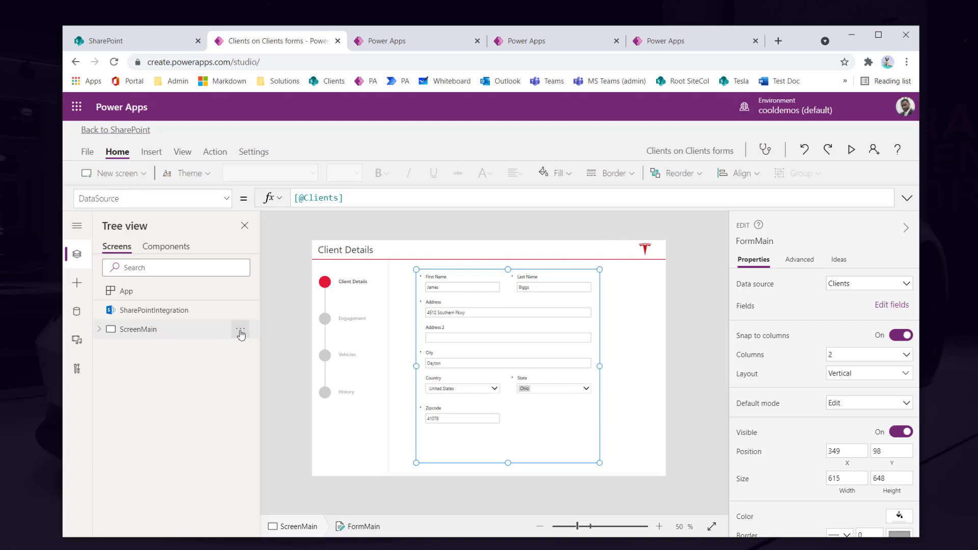
Create three additional form screens by duplicating ScreenMain and one of its copies
left_click(240, 328)
left_click(265, 352)
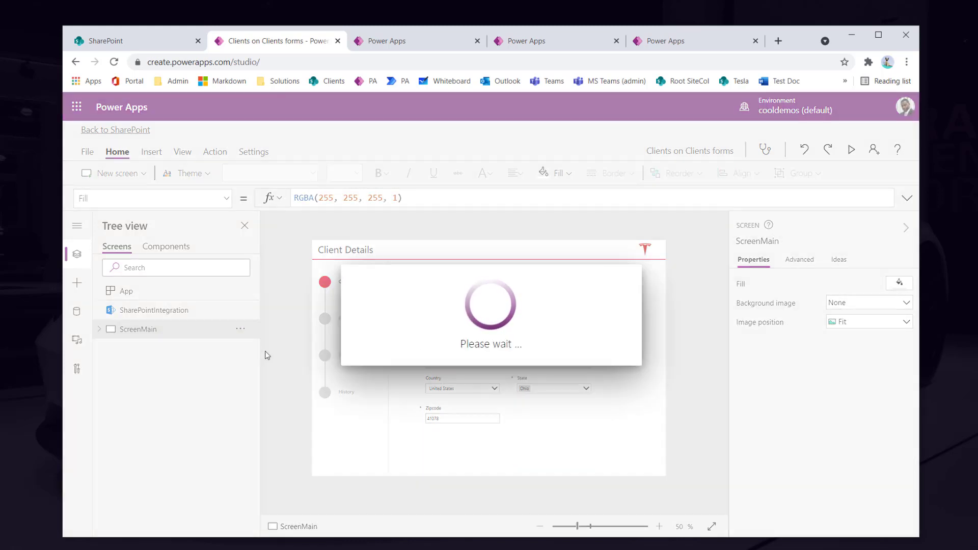
left_click(100, 349)
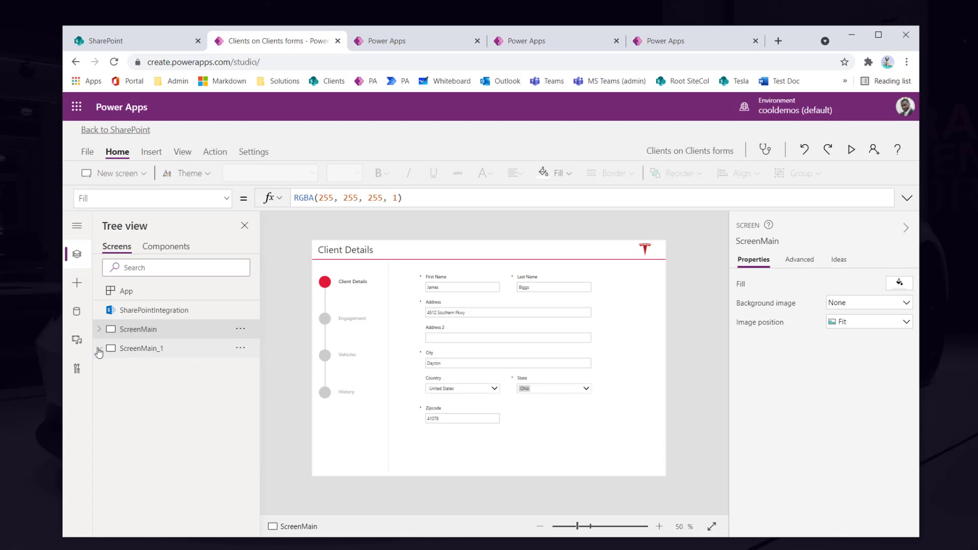
left_click(241, 330)
left_click(230, 386)
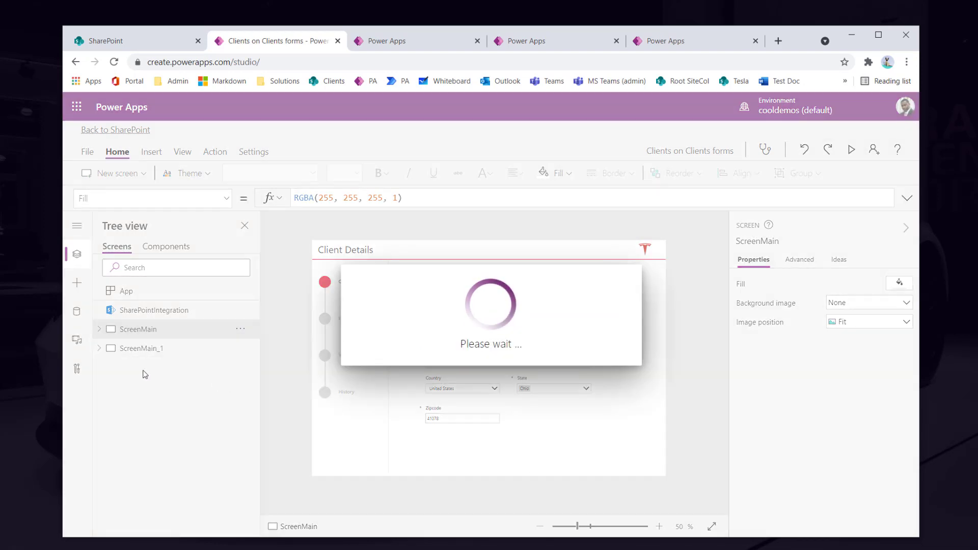
left_click(99, 348)
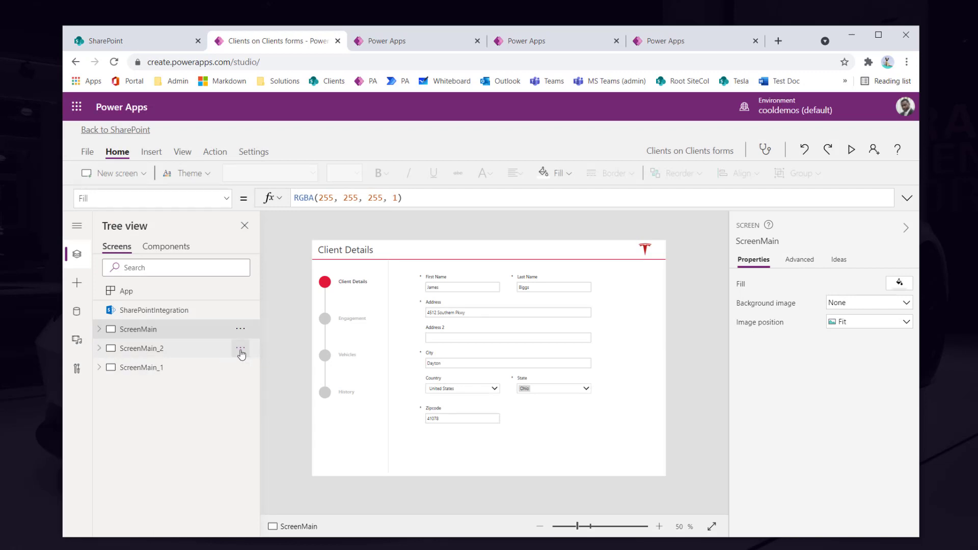
left_click(241, 348)
left_click(278, 411)
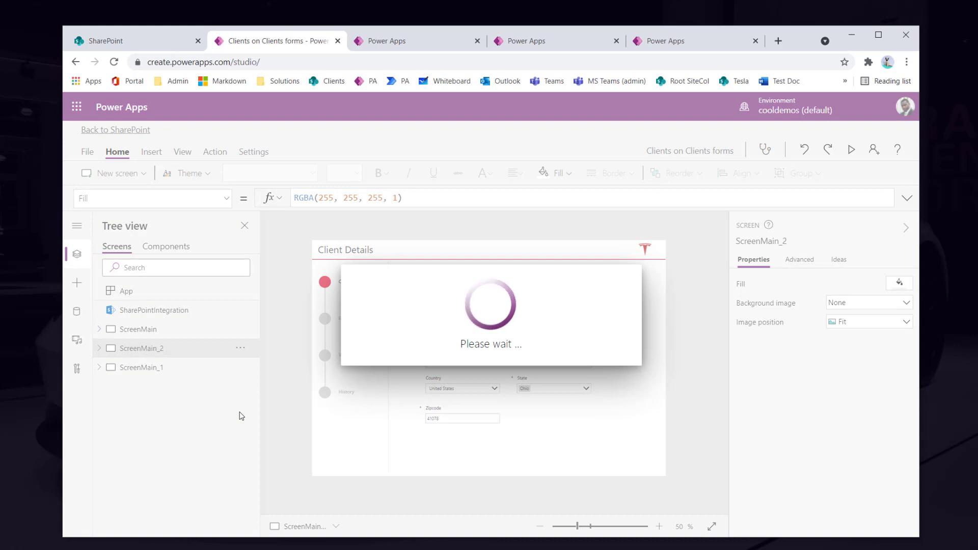
left_click(100, 367)
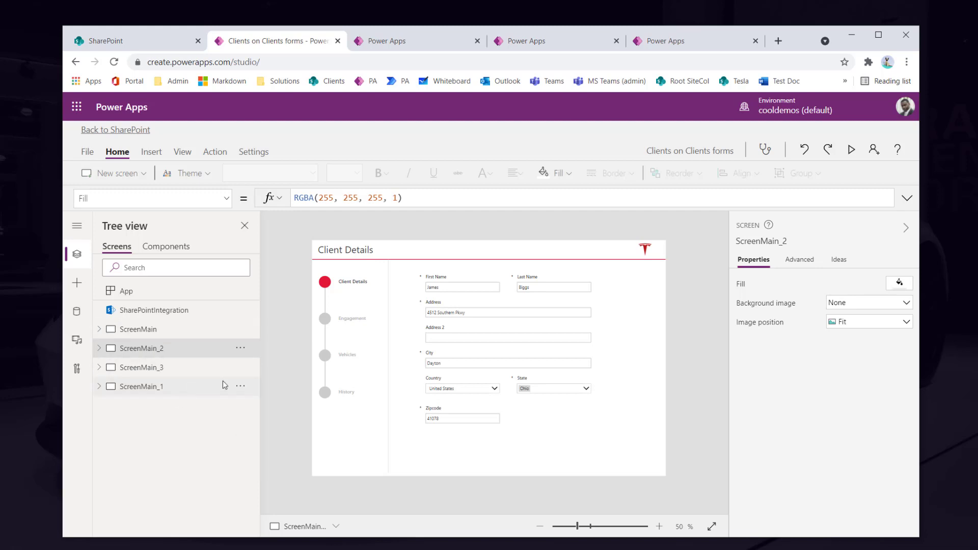
Rename the three duplicated screens, in order, as ScreenEngagement, ScreenVehicles and ScreenHistory
left_click(240, 347)
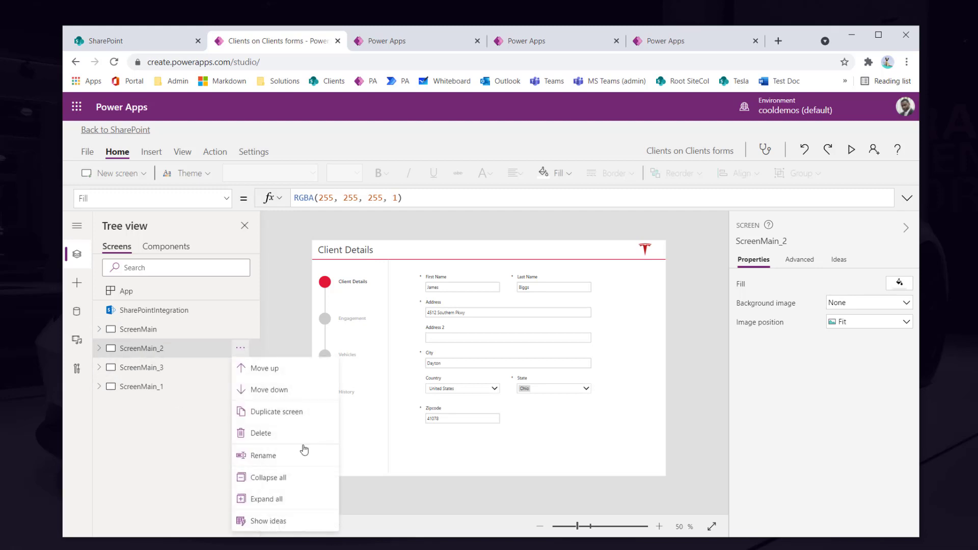
left_click(270, 456)
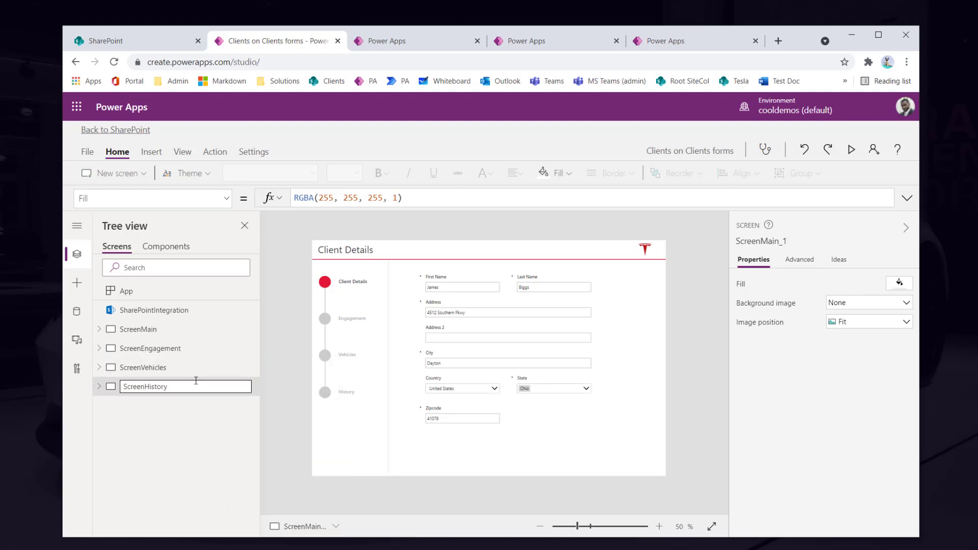
left_click(186, 457)
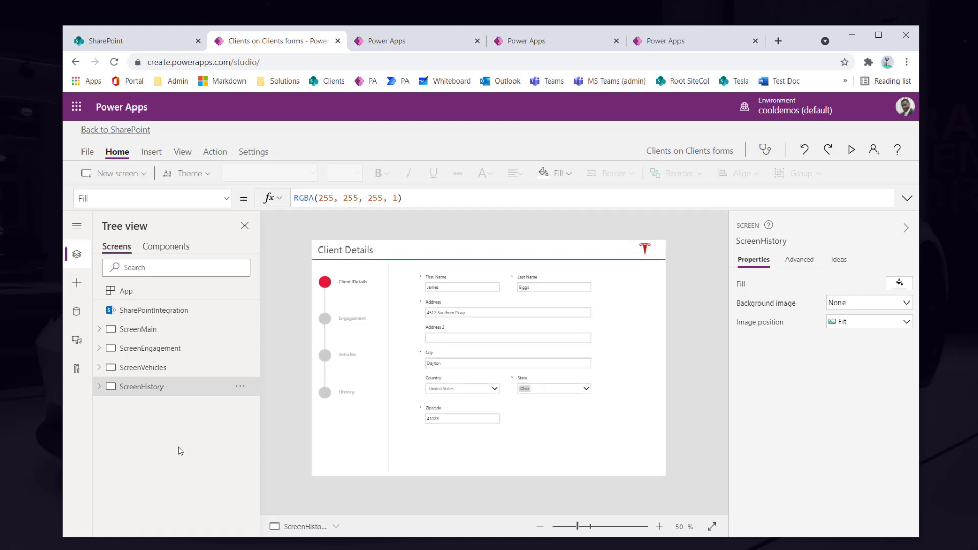
Go through the ScreenMain, ScreenEngagement, ScreenVehicles and ScreenHistory screens and save the app
left_click(159, 369)
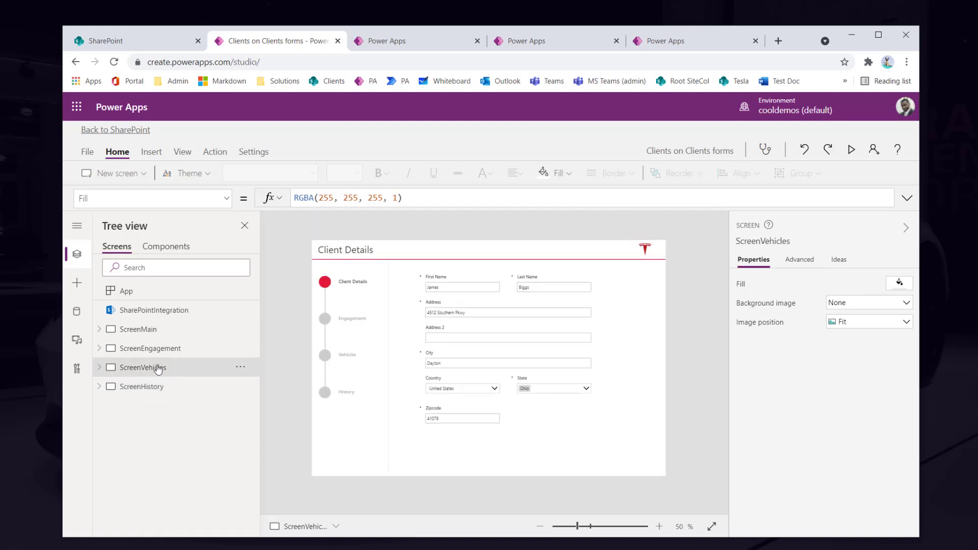
left_click(161, 354)
left_click(160, 331)
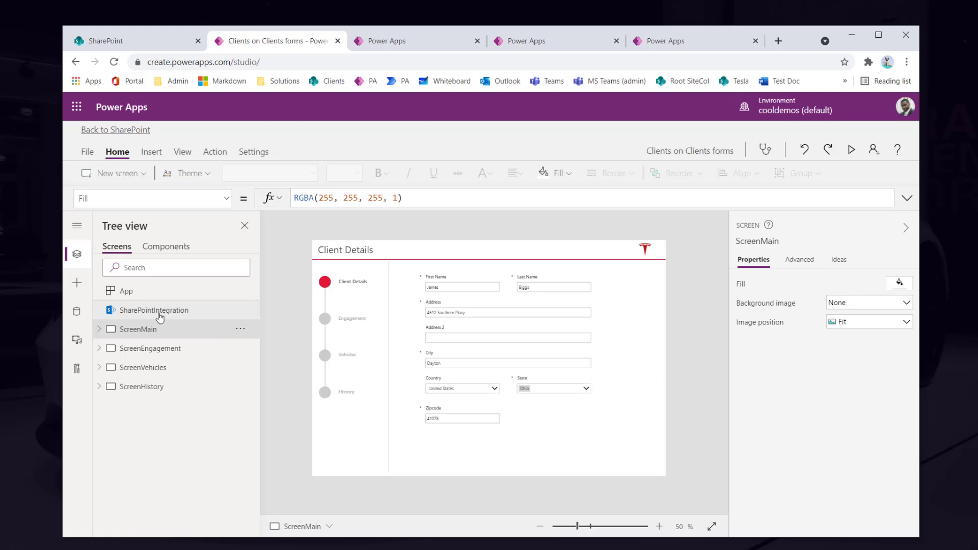
left_click(159, 351)
left_click(147, 370)
left_click(148, 386)
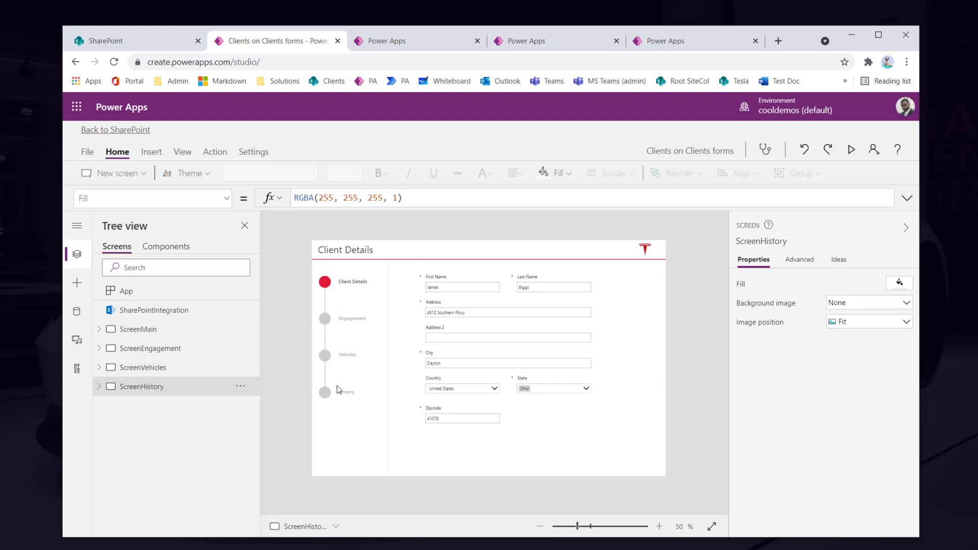
left_click(172, 351)
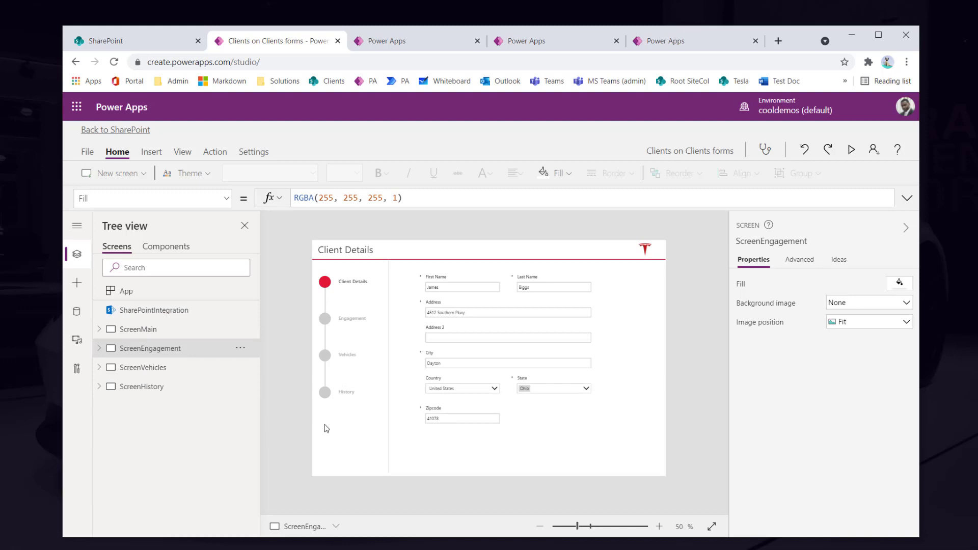
key("ctrl+s")
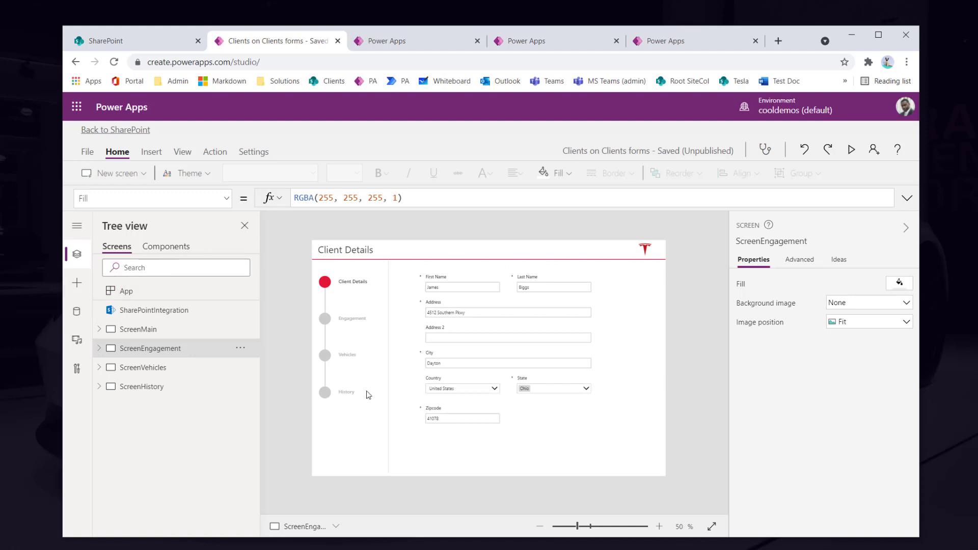
Create a new component in the app and name it cmpHeader
left_click(159, 248)
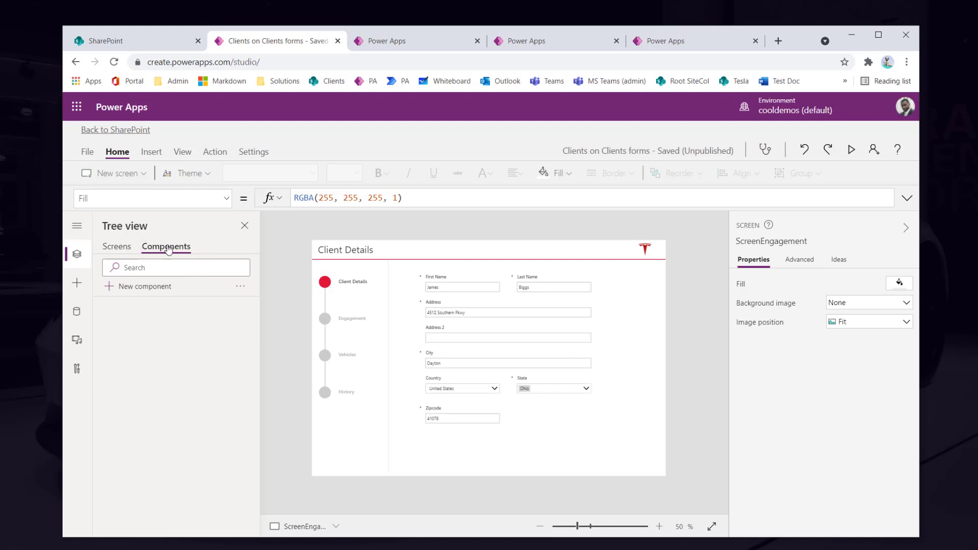
left_click(155, 289)
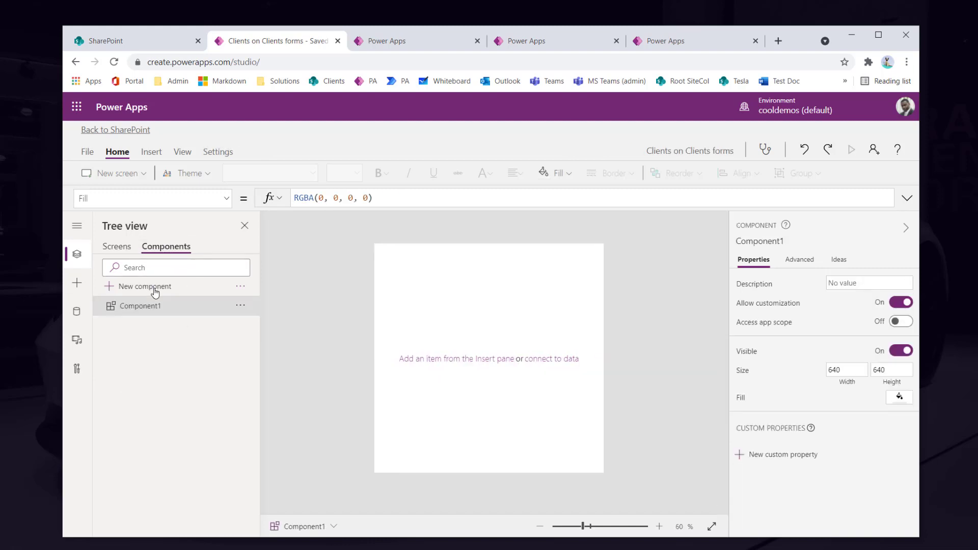
left_click(240, 305)
left_click(263, 390)
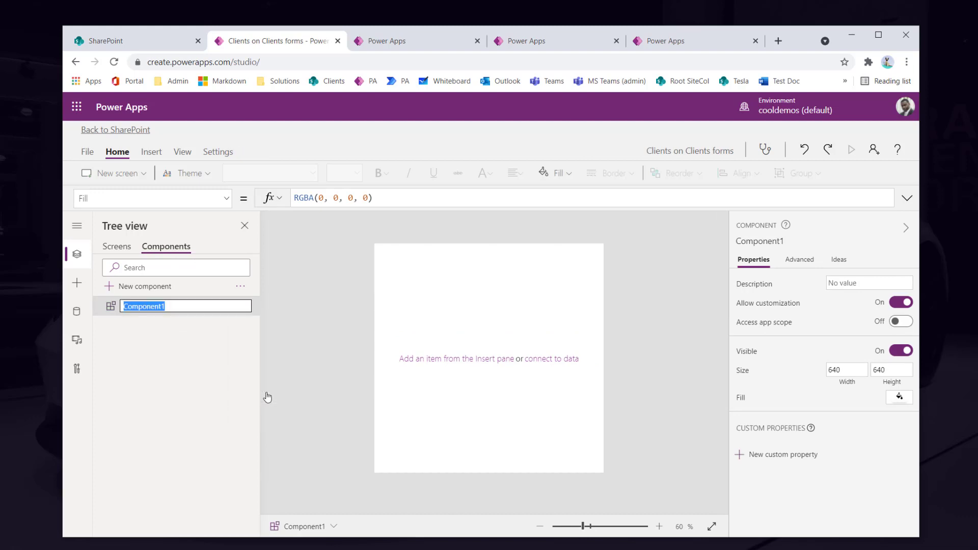
type("cmpHeader")
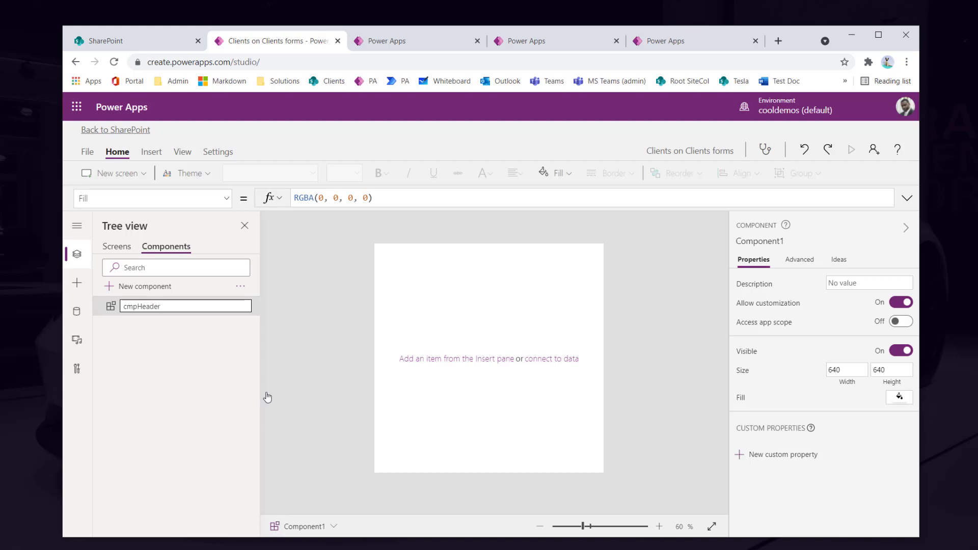
key("Return")
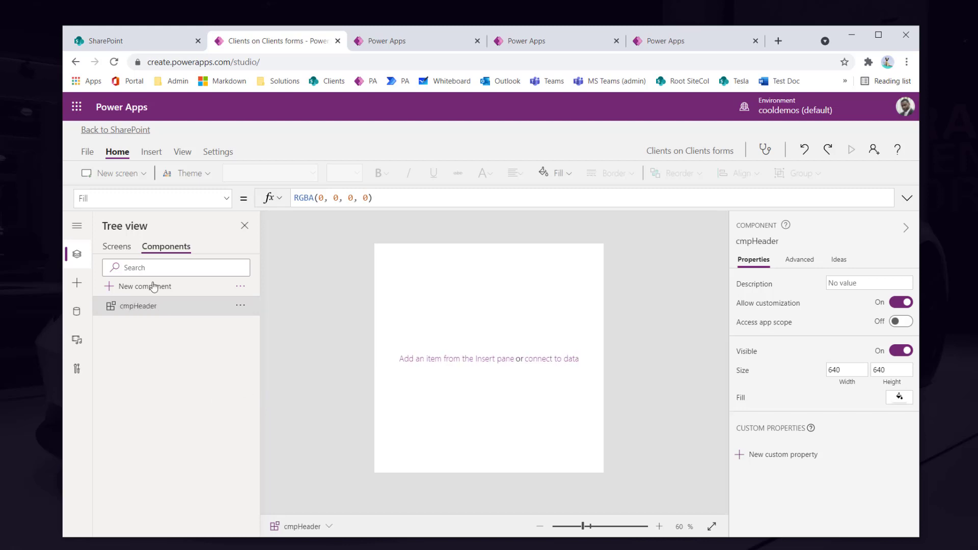
Copy the header's title label, logo image and red line from ScreenEngagement into the cmpHeader component
left_click(117, 247)
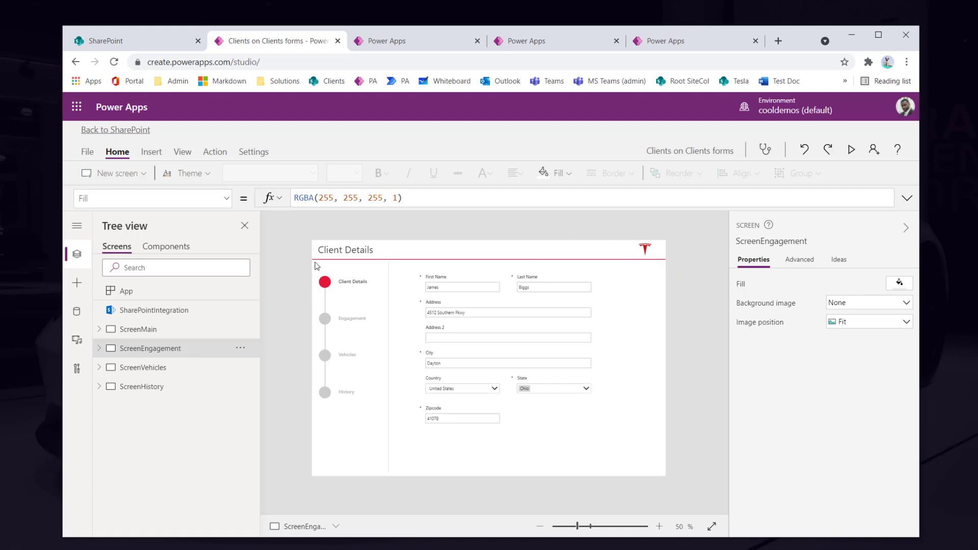
left_click_drag(720, 216, 451, 261)
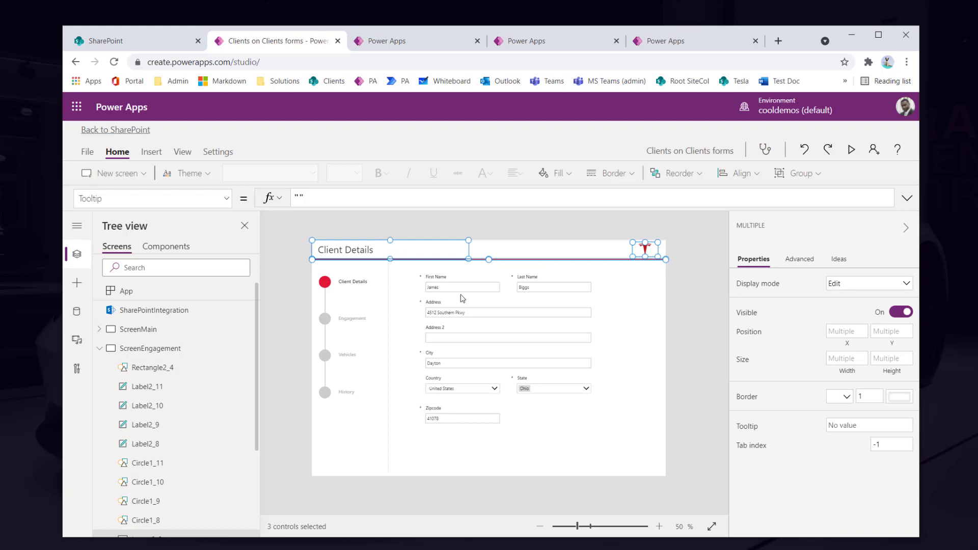
left_click(659, 526)
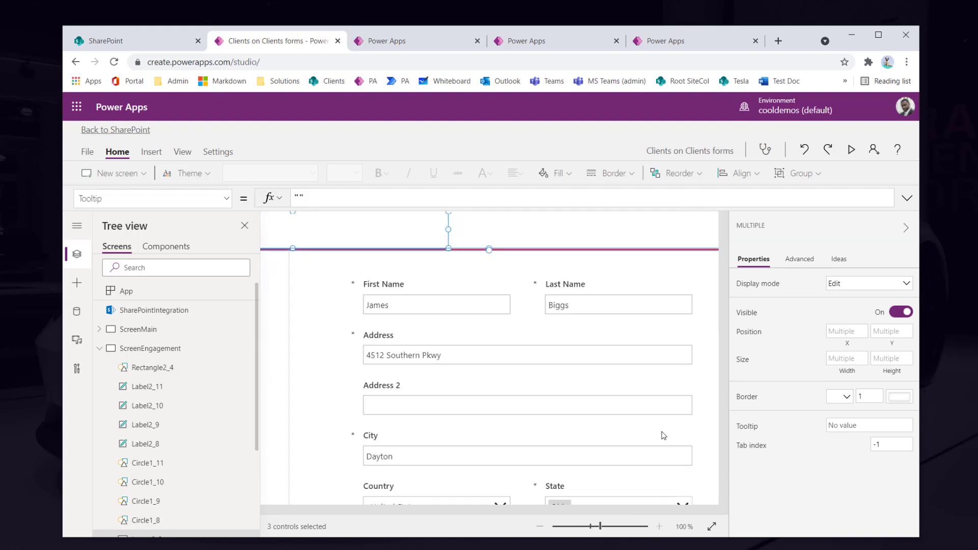
scroll(722, 310, "up", 1)
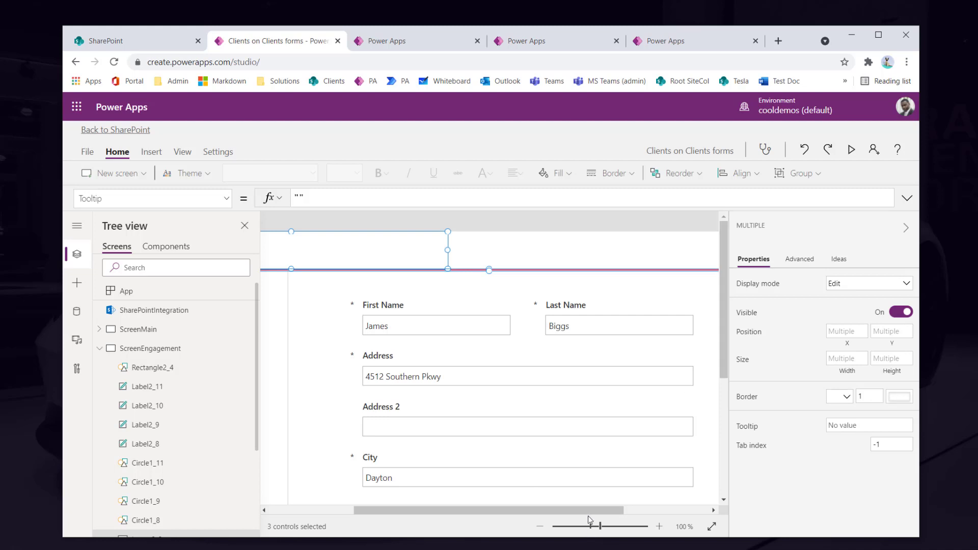
left_click_drag(530, 510, 445, 509)
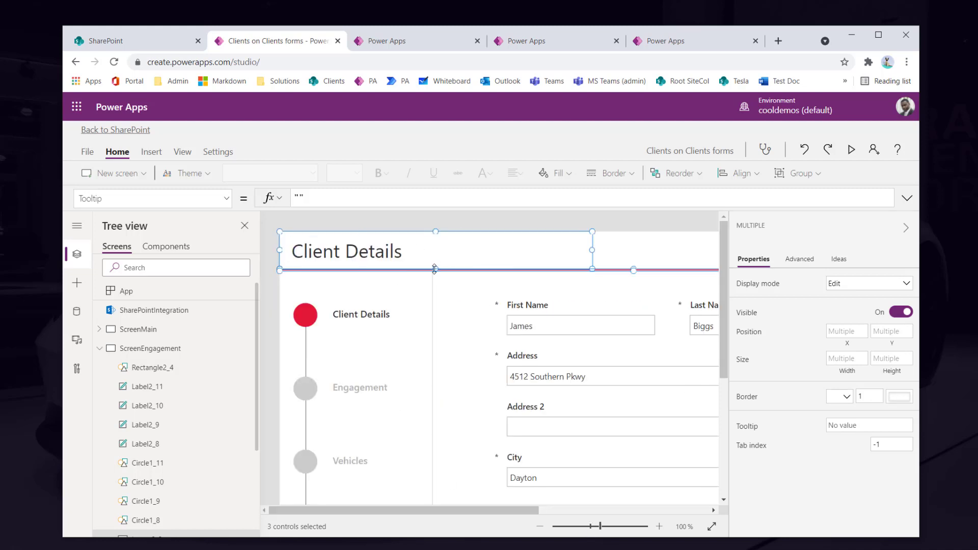
left_click(166, 246)
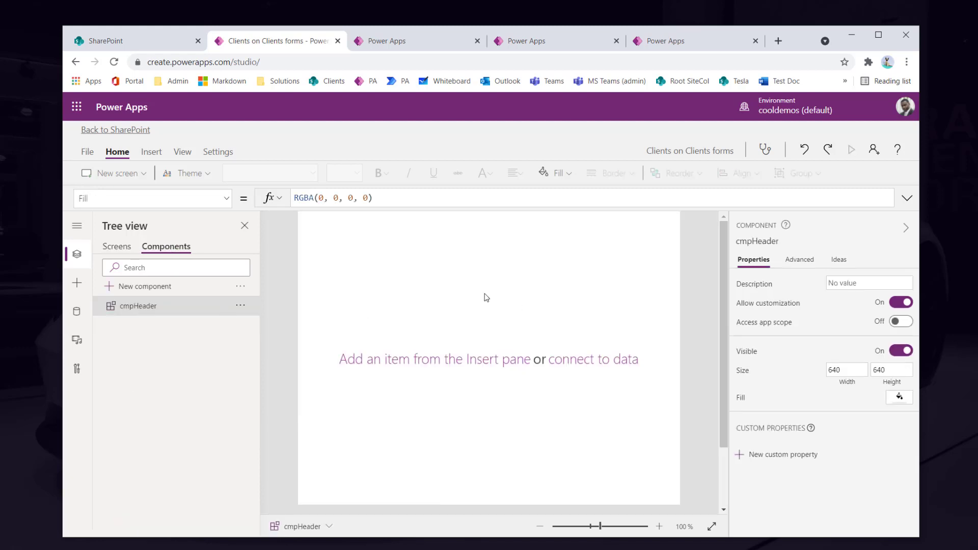
key("ctrl+v")
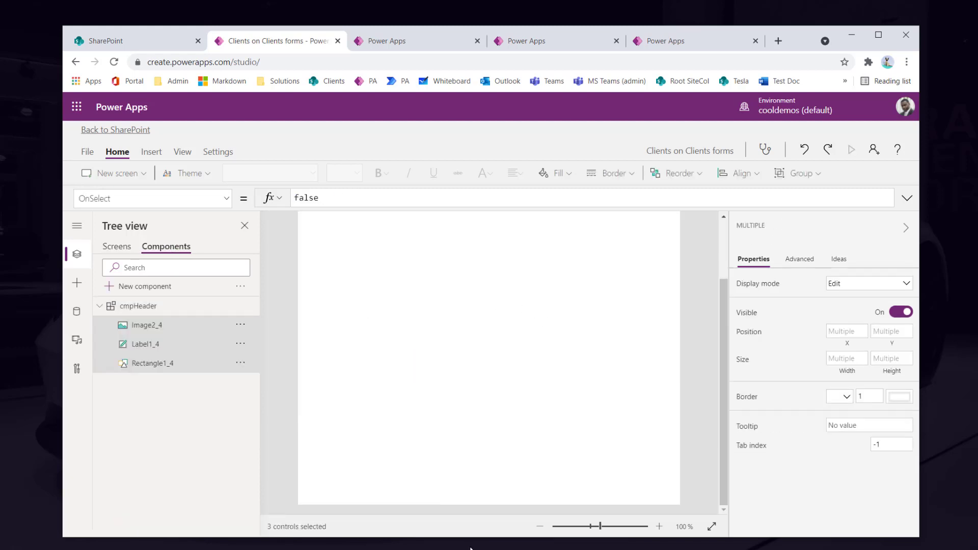
left_click(539, 526)
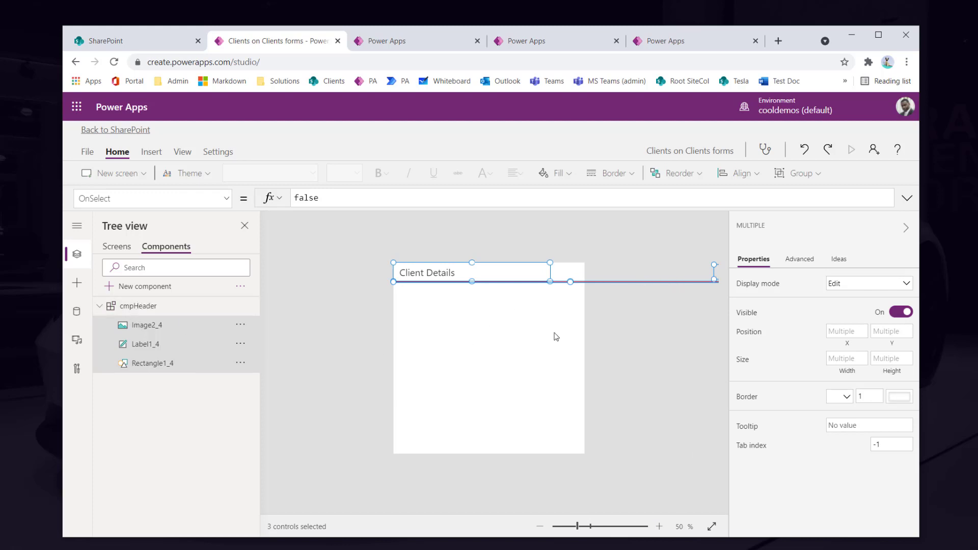
left_click(564, 288)
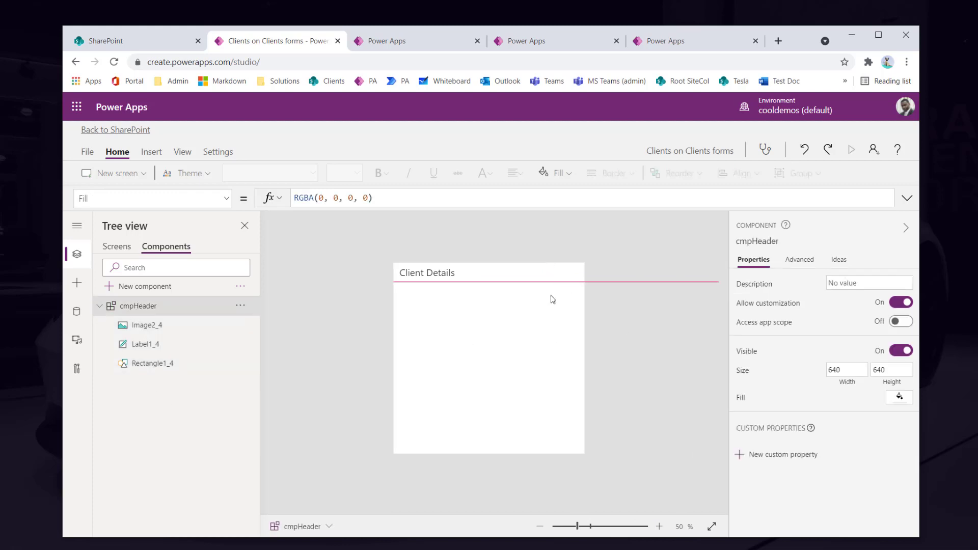
Check the width of the header's line and set the cmpHeader component's width to 1185
left_click(153, 371)
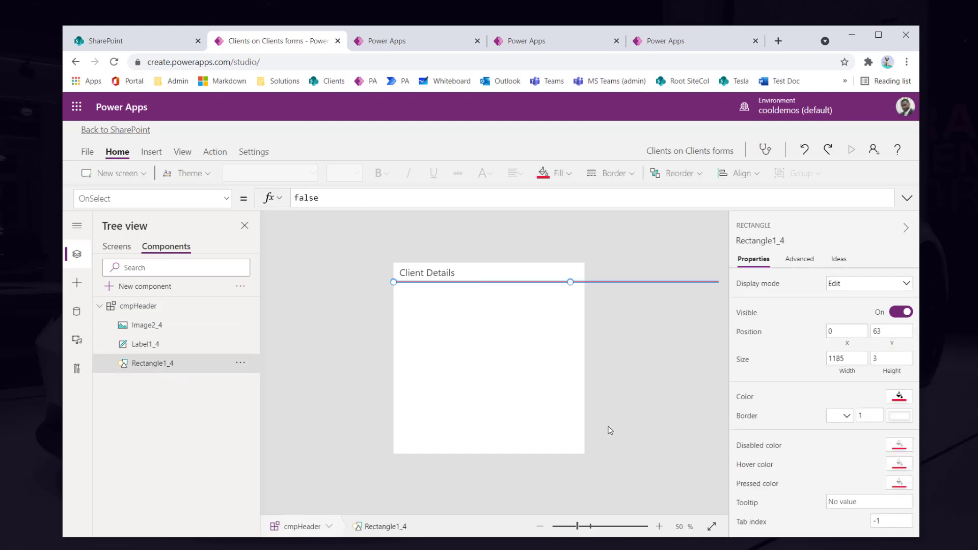
left_click(132, 306)
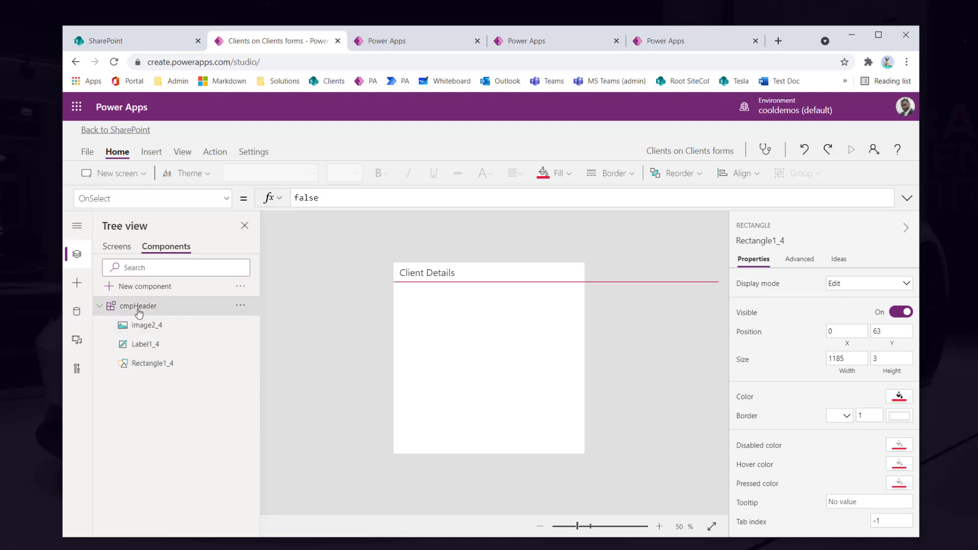
left_click(853, 368)
type("1185")
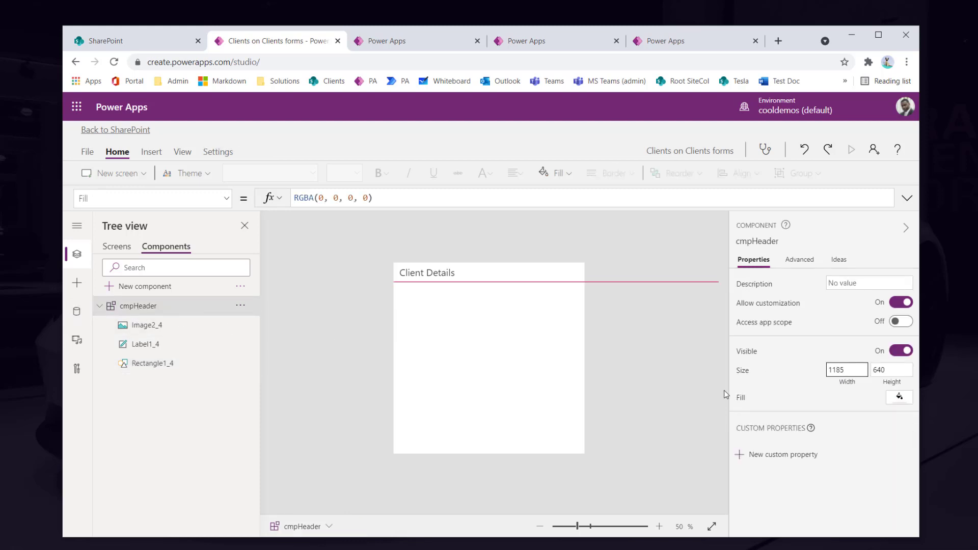
left_click(786, 389)
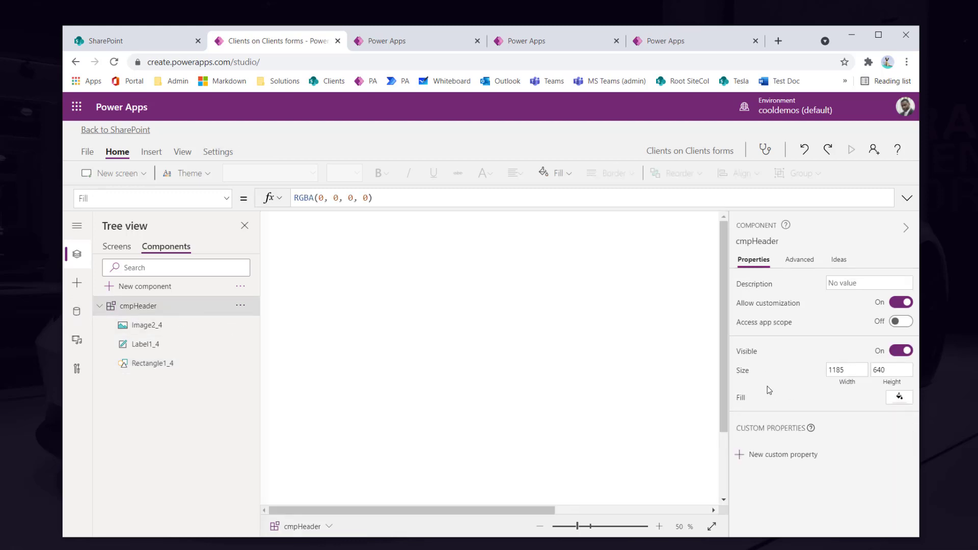
Search the insertable controls for "rec" and add a rectangle shape to the cmpHeader component
left_click(539, 526)
left_click(539, 526)
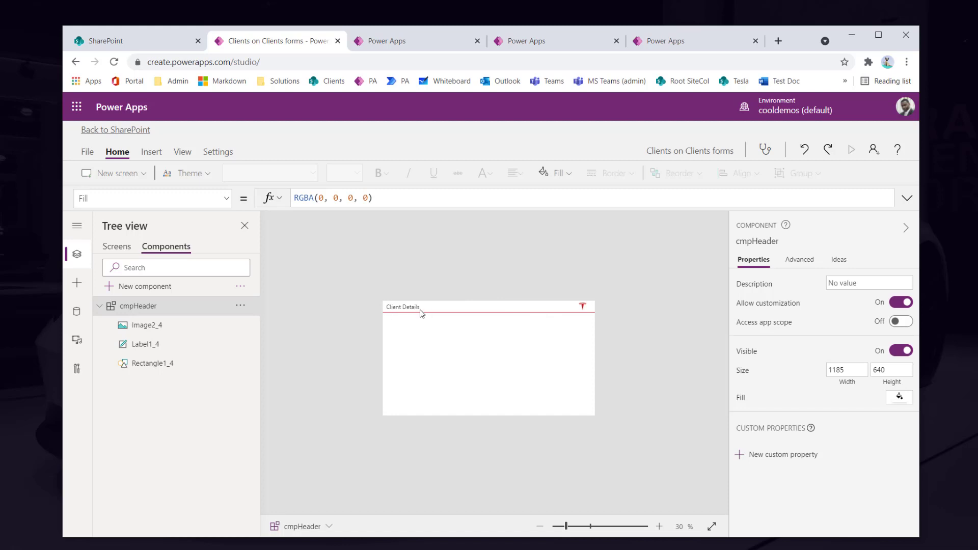
left_click(77, 283)
left_click(159, 250)
type("re")
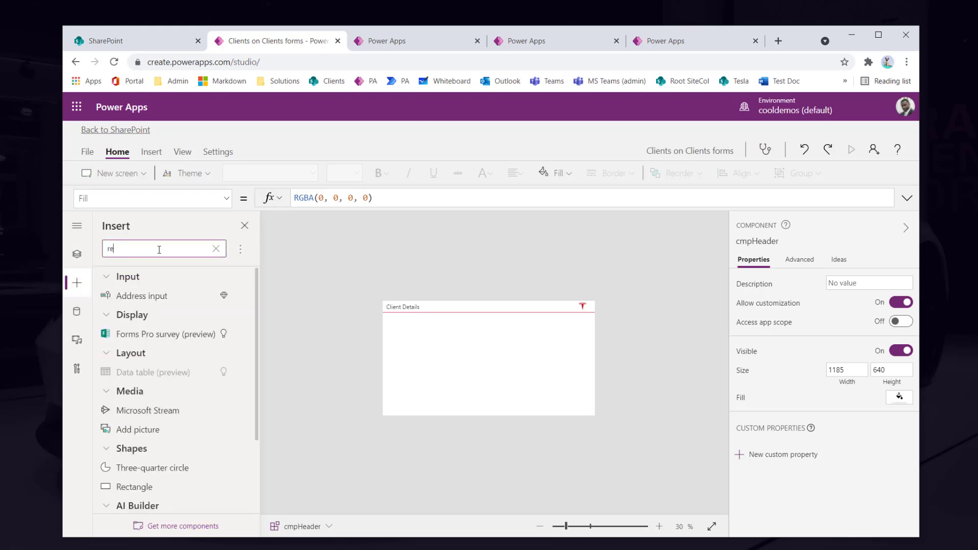
type("c")
left_click(152, 296)
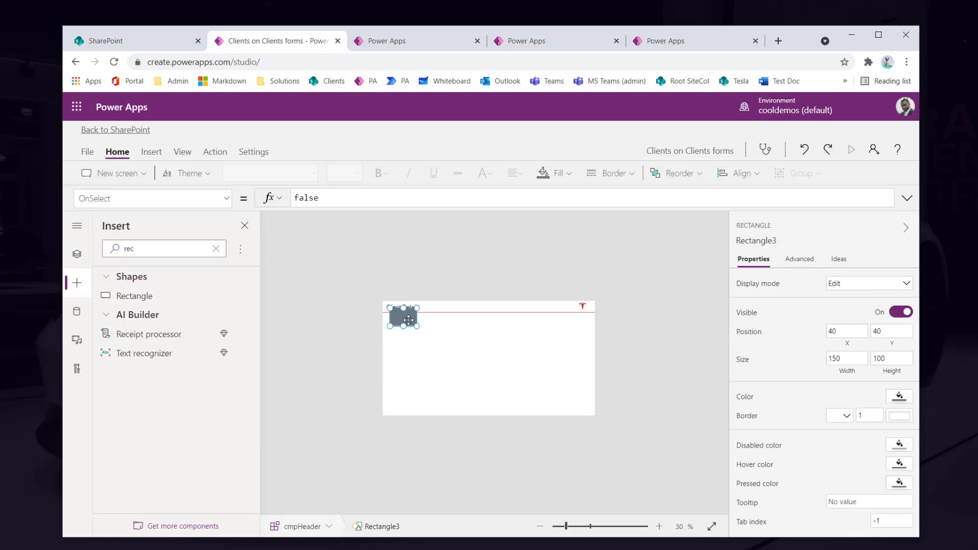
Stretch the rectangle across the cmpHeader component's full 1185 width, place it at the upper edge over the header and send it backward
left_click_drag(387, 308, 634, 328)
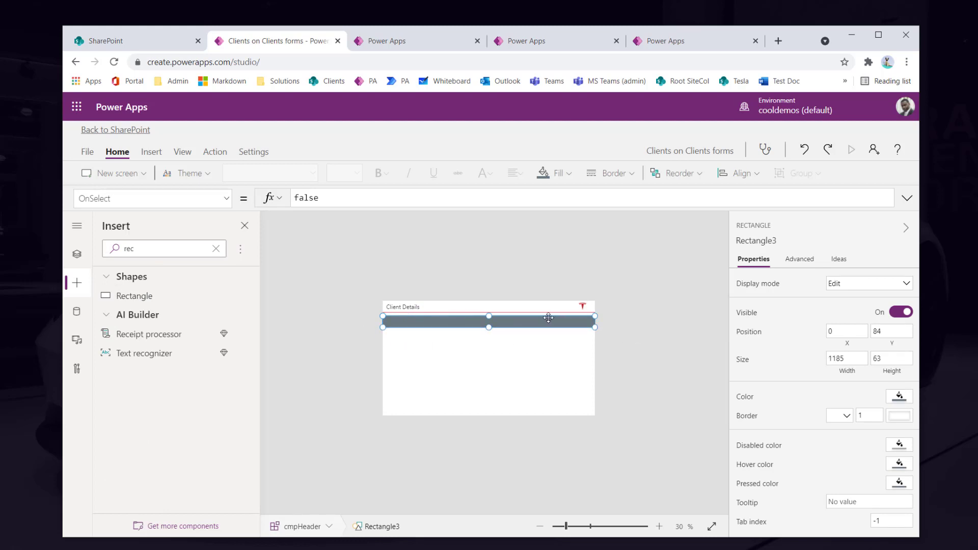
left_click_drag(547, 318, 542, 294)
mouse_move(489, 311)
left_mouse_down()
mouse_move(489, 325)
mouse_move(489, 315)
left_mouse_up()
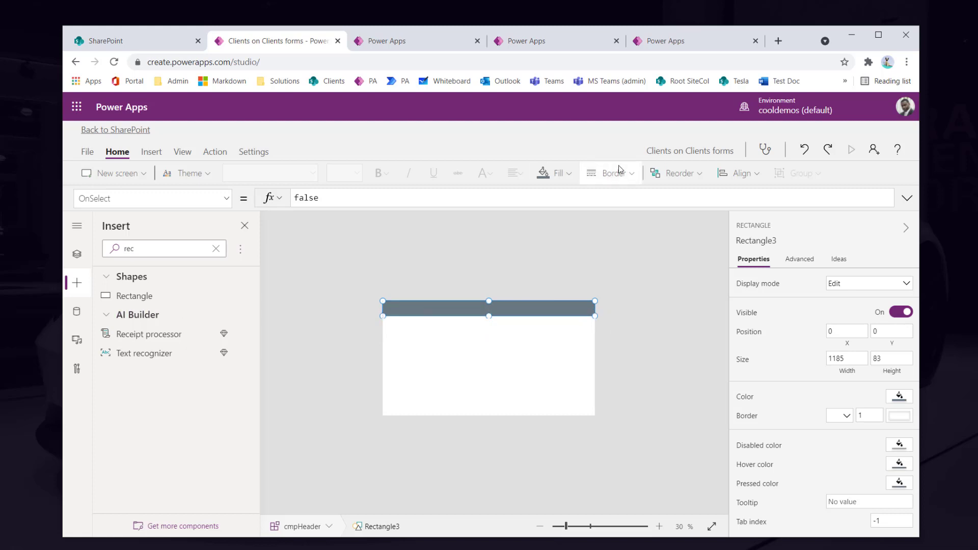
left_click(667, 176)
left_click(709, 258)
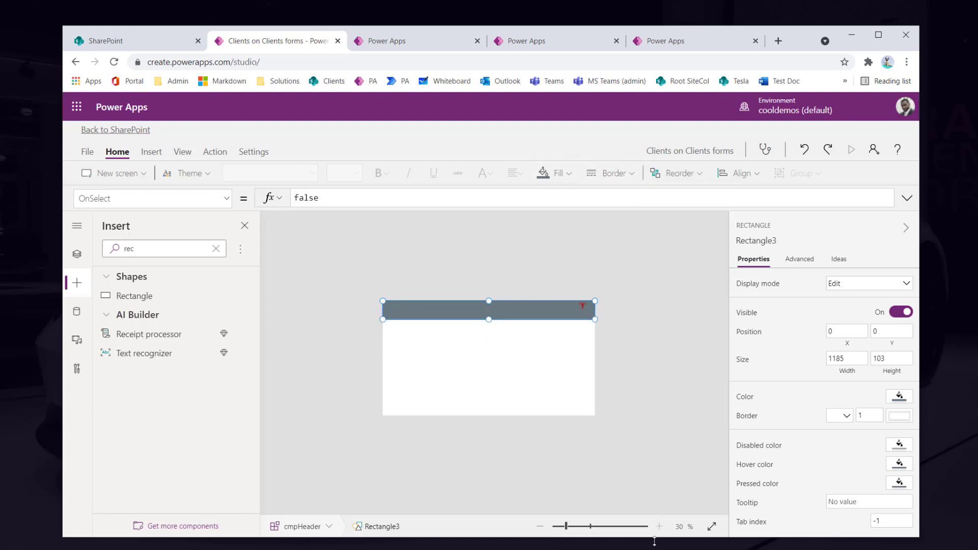
Resize the rectangle to a height of 78 and set the cmpHeader component's height to 78
left_click(658, 526)
left_click(658, 526)
left_click(659, 526)
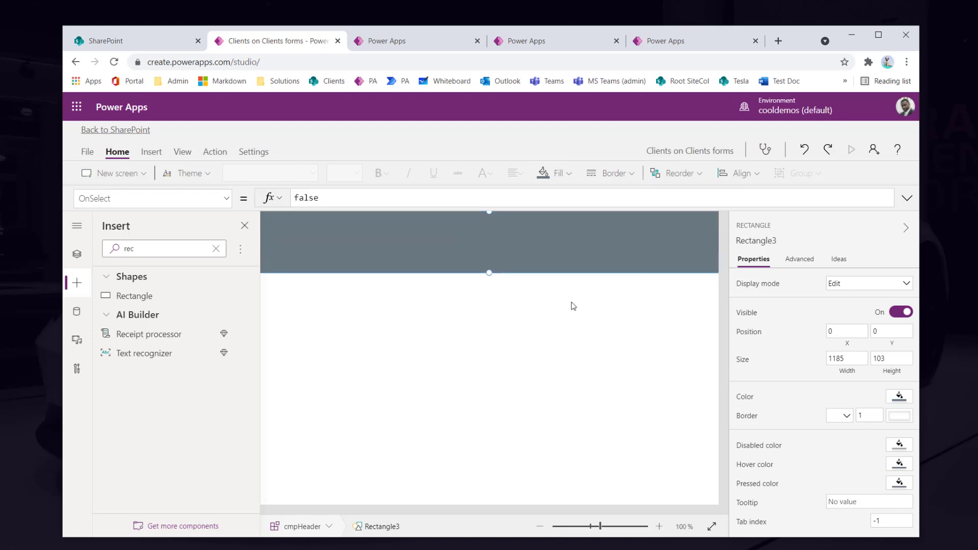
left_click_drag(489, 294, 488, 278)
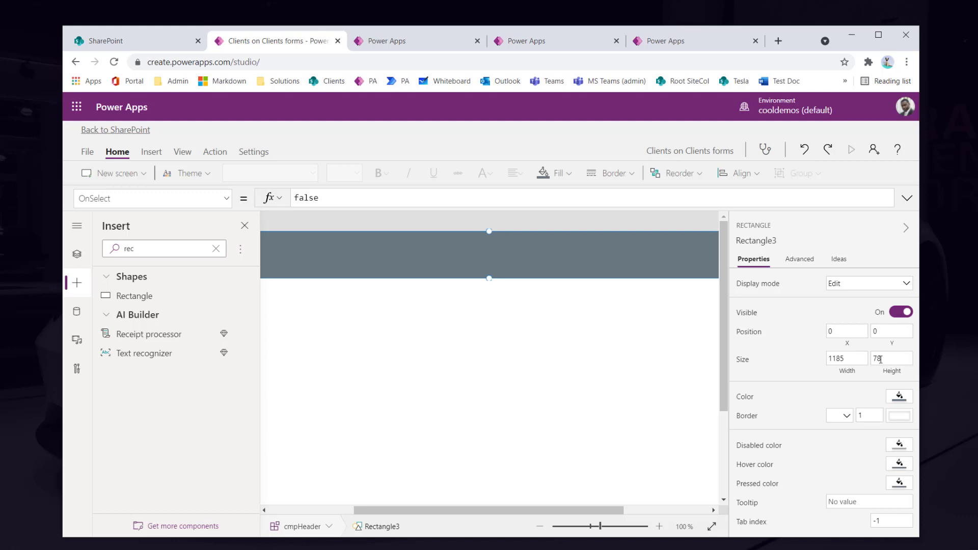
left_click(77, 254)
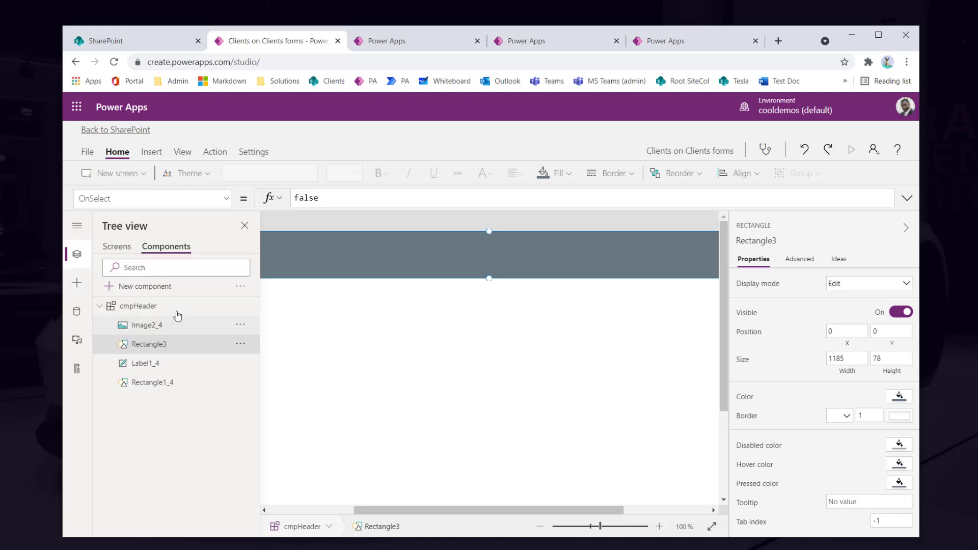
left_click(170, 310)
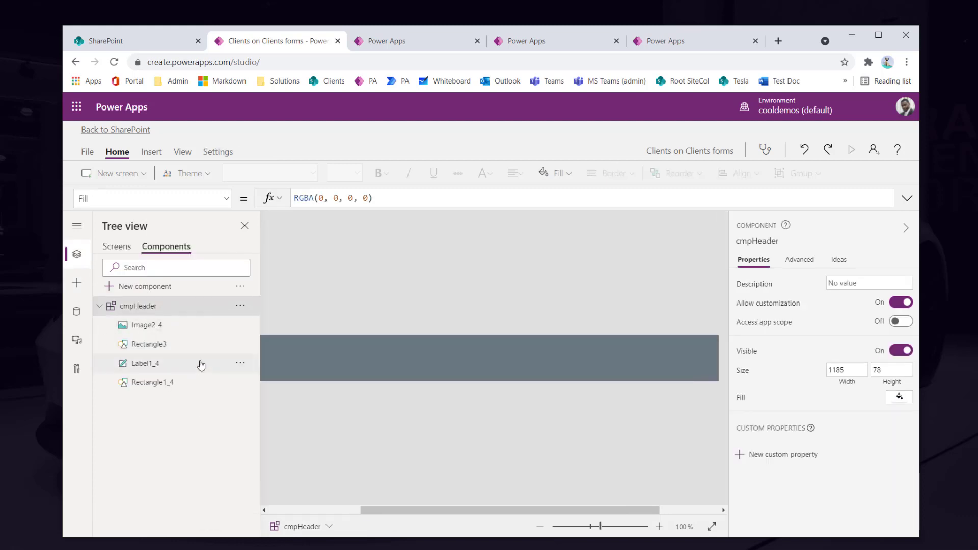
Delete the gray rectangle from the cmpHeader component
left_click(162, 348)
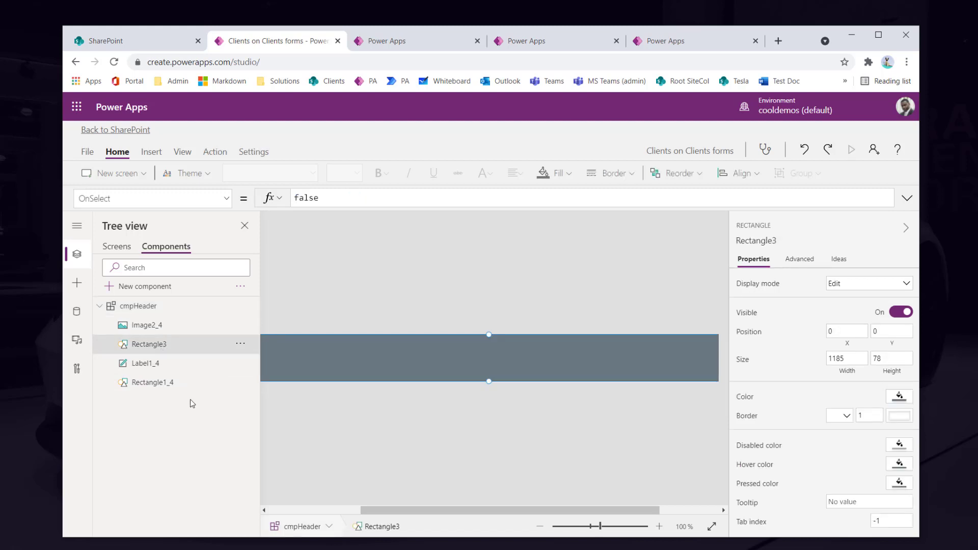
left_click(173, 383)
left_click(171, 351)
left_click(239, 344)
left_click(261, 428)
Check the header's title and logo placement and set the cmpHeader component's width to 1190
left_click_drag(408, 510, 255, 512)
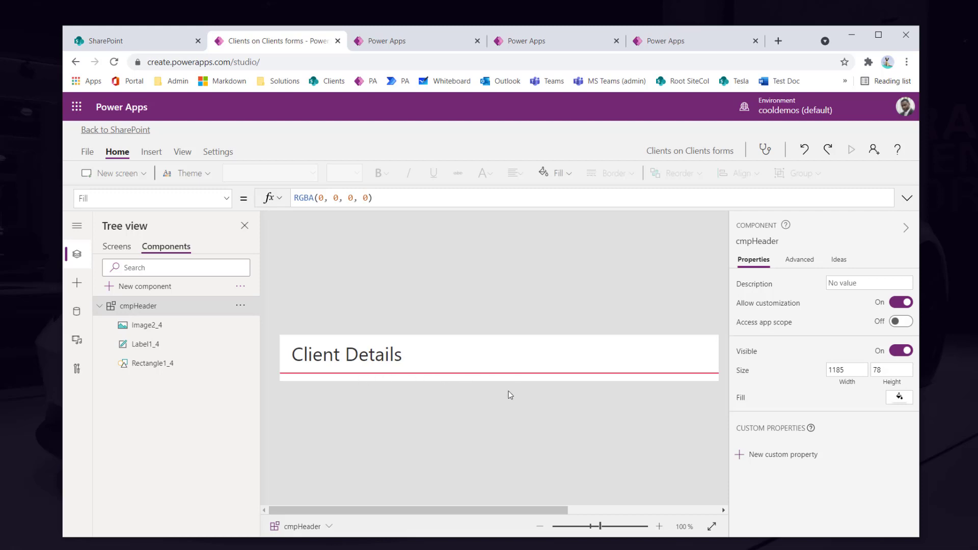
left_click_drag(502, 512, 738, 524)
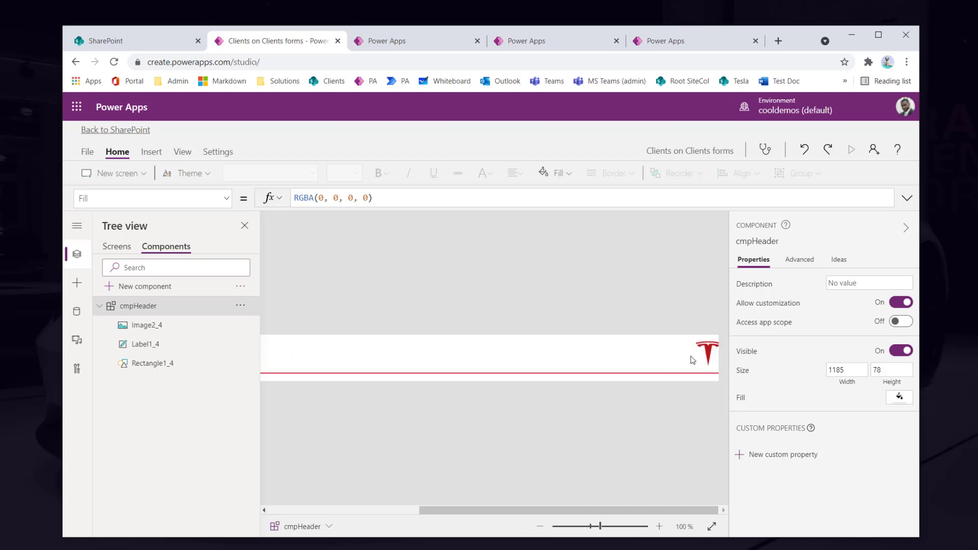
left_click(708, 355)
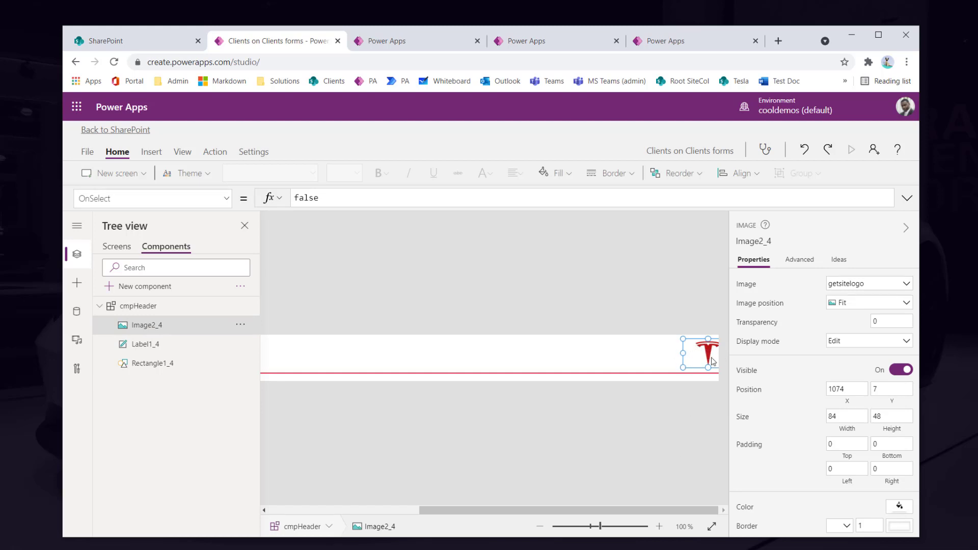
left_click_drag(676, 508, 355, 423)
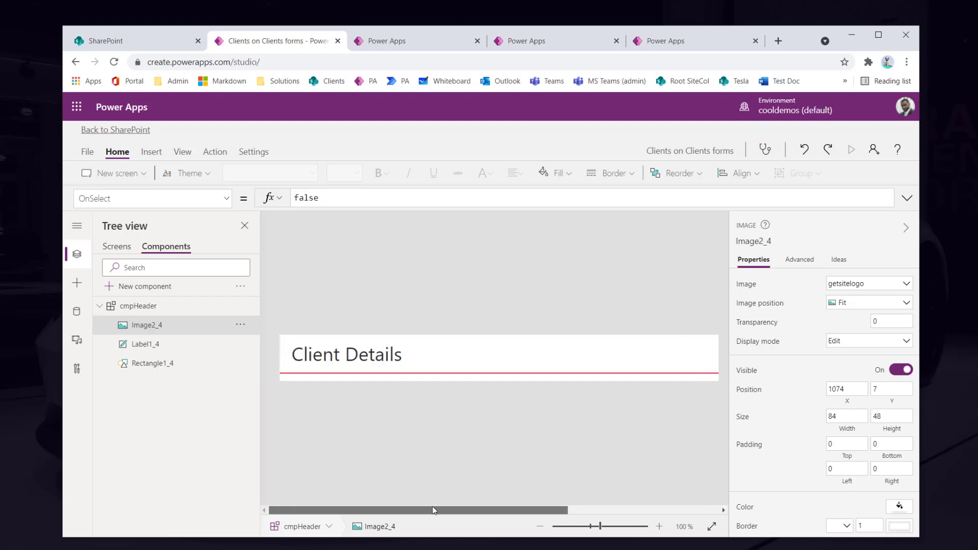
left_click(152, 307)
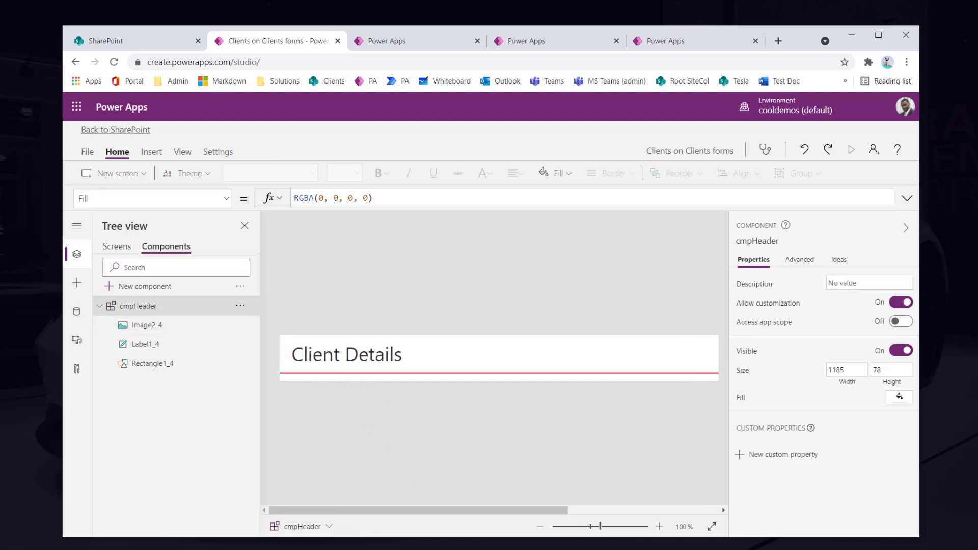
double_click(848, 370)
type("119")
left_click_drag(517, 510, 671, 512)
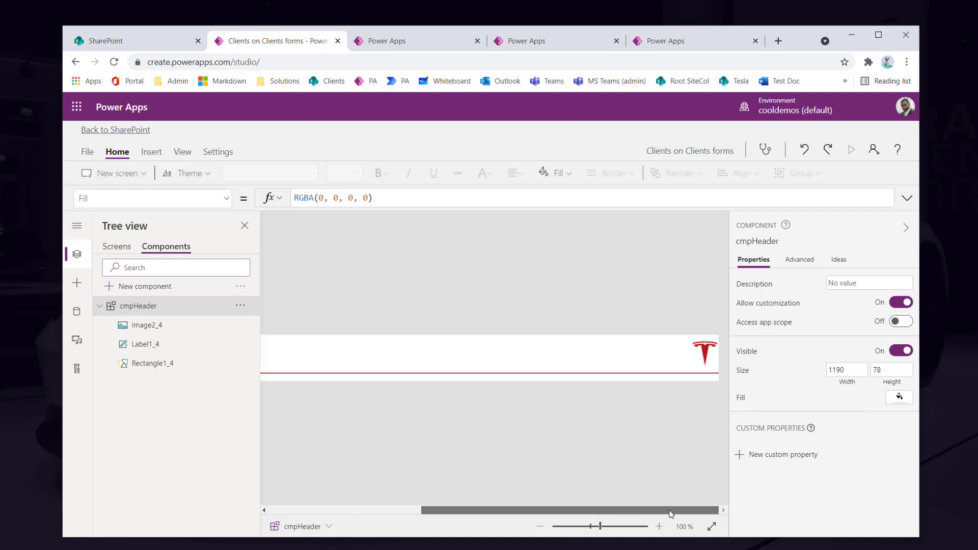
Nudge the logo image in cmpHeader to the left, to an X position of about 1054
left_click(703, 353)
key("Left")
key("Left")
key("Left")
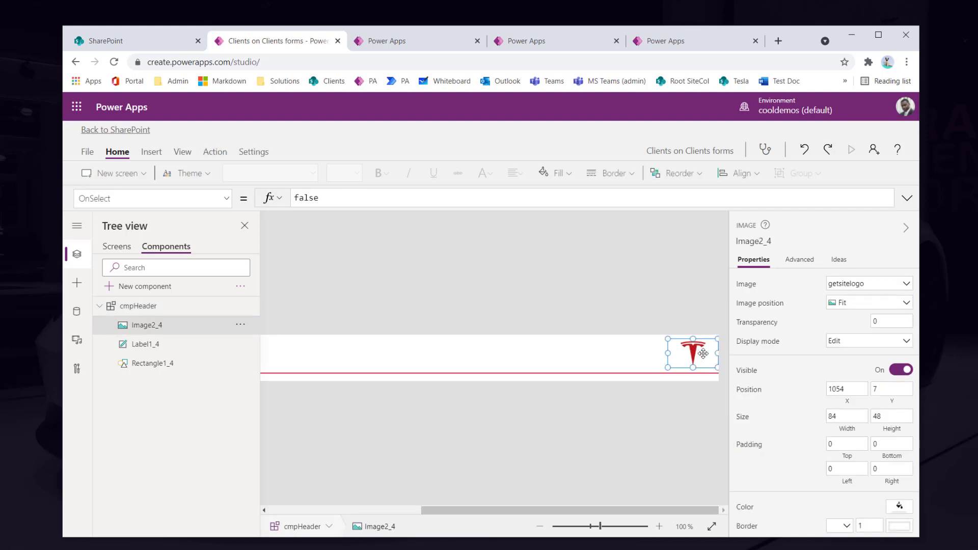
left_click(706, 414)
left_click_drag(662, 511, 438, 512)
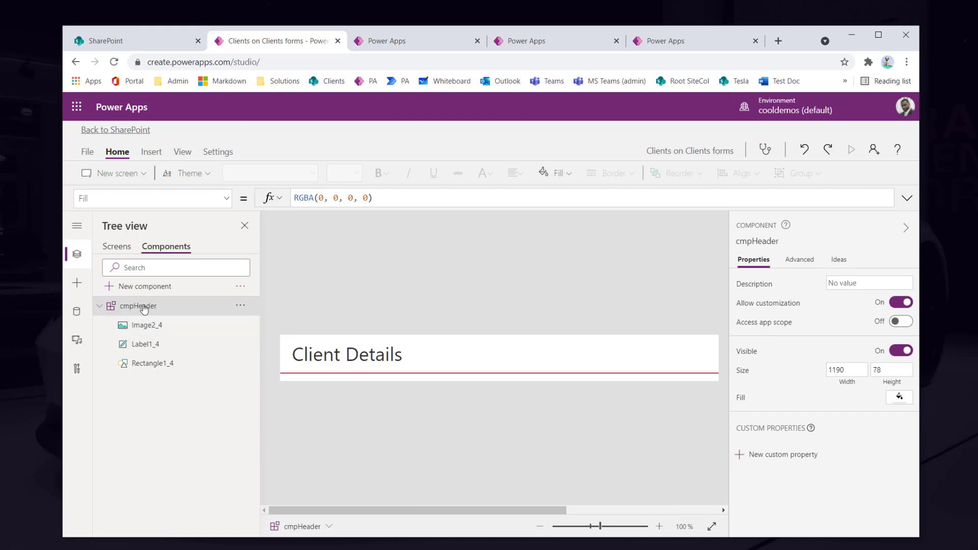
Delete the original title label, logo image and red line from the header area of ScreenMain
left_click(117, 247)
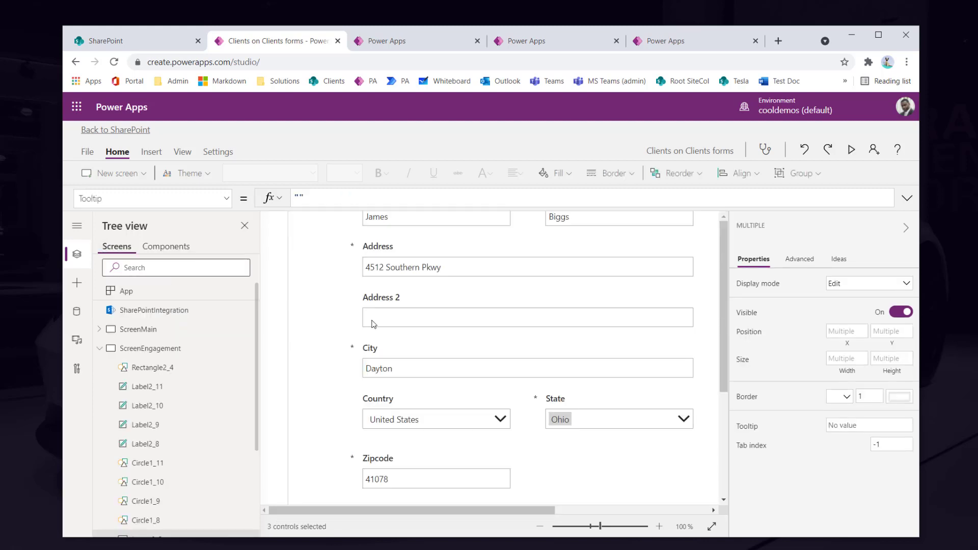
left_click(148, 330)
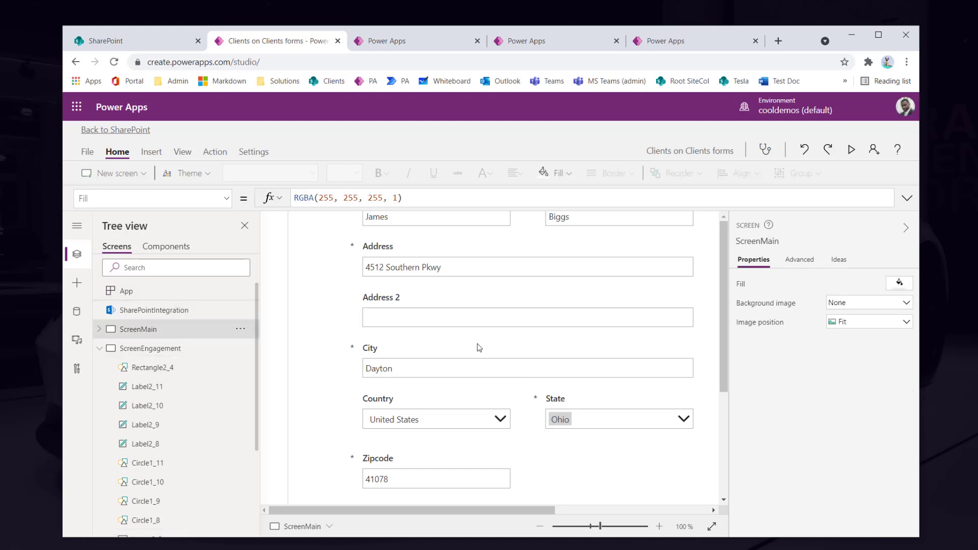
left_click(539, 527)
left_click(540, 527)
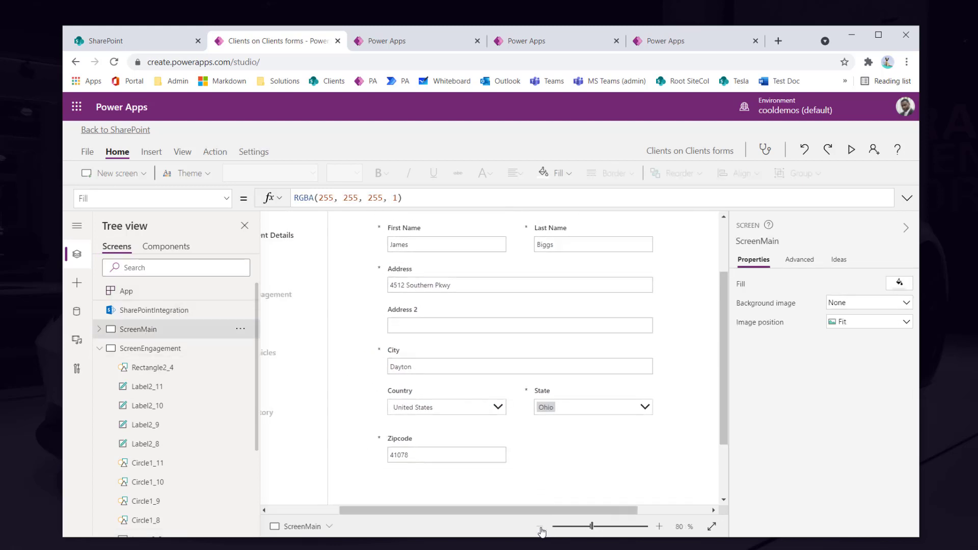
left_click(540, 527)
left_click(539, 527)
left_click(540, 527)
left_click(540, 527)
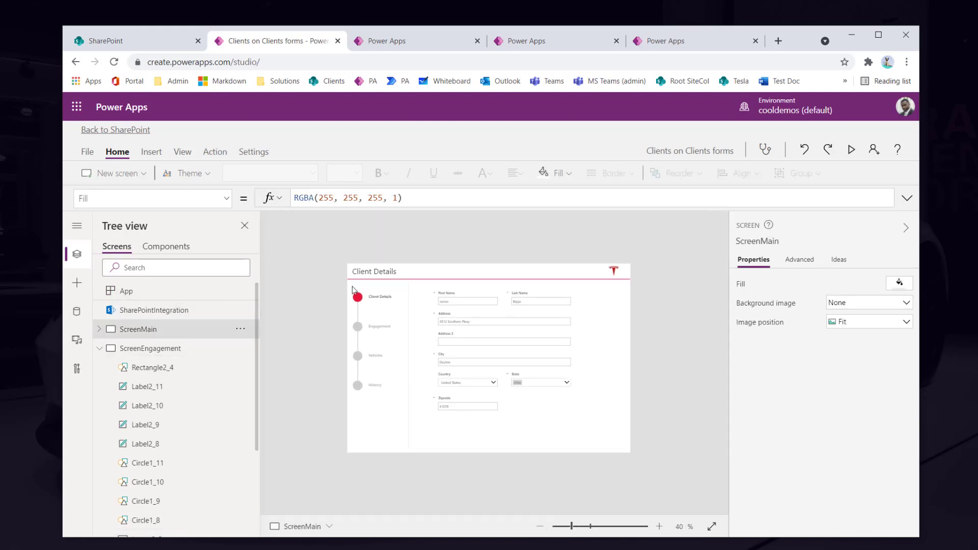
left_click_drag(348, 284, 648, 228)
key("Delete")
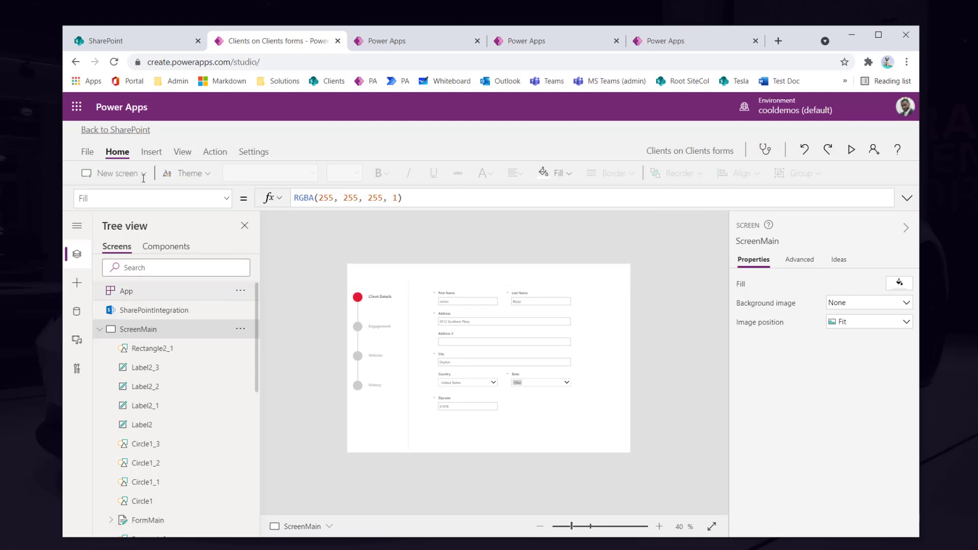
Insert the custom cmpHeader component as the header of ScreenMain
left_click(148, 152)
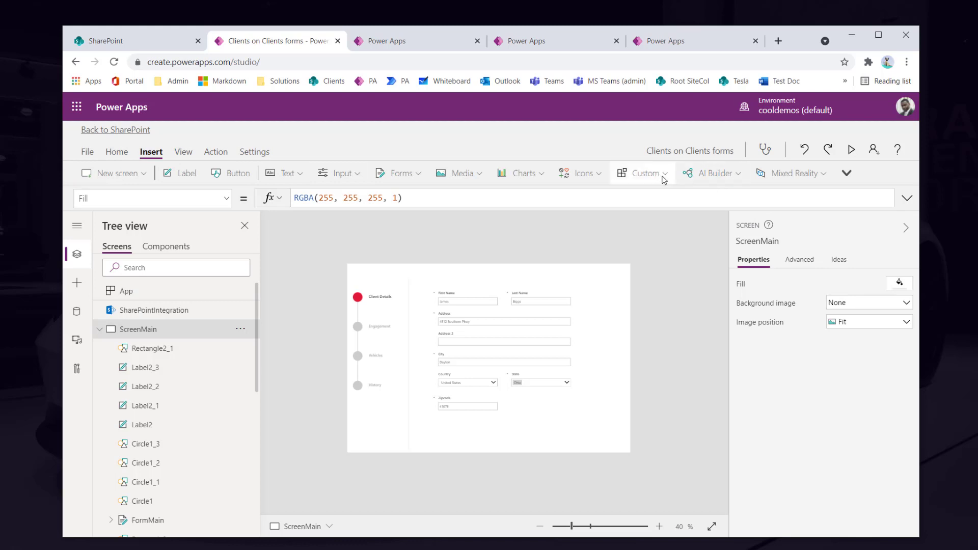
left_click(644, 173)
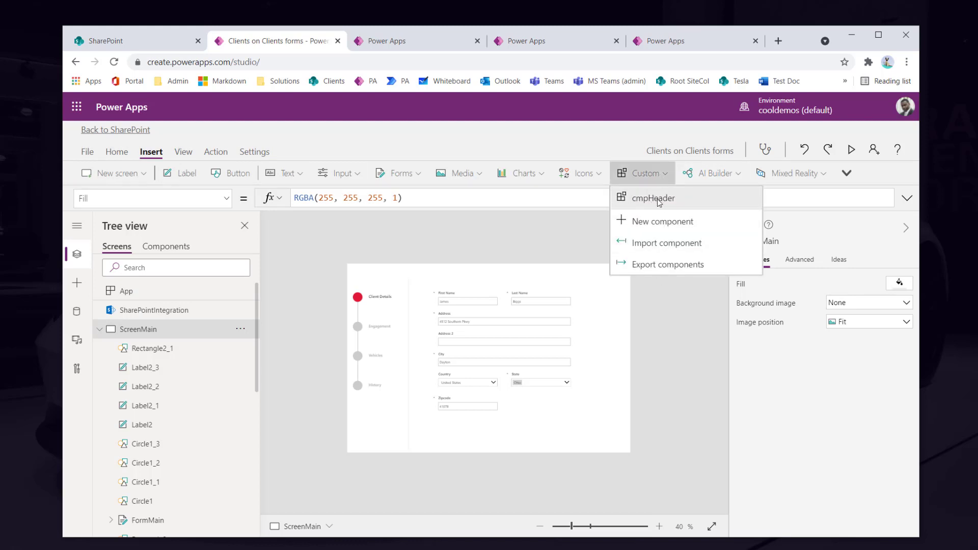
left_click(657, 199)
left_click(659, 474)
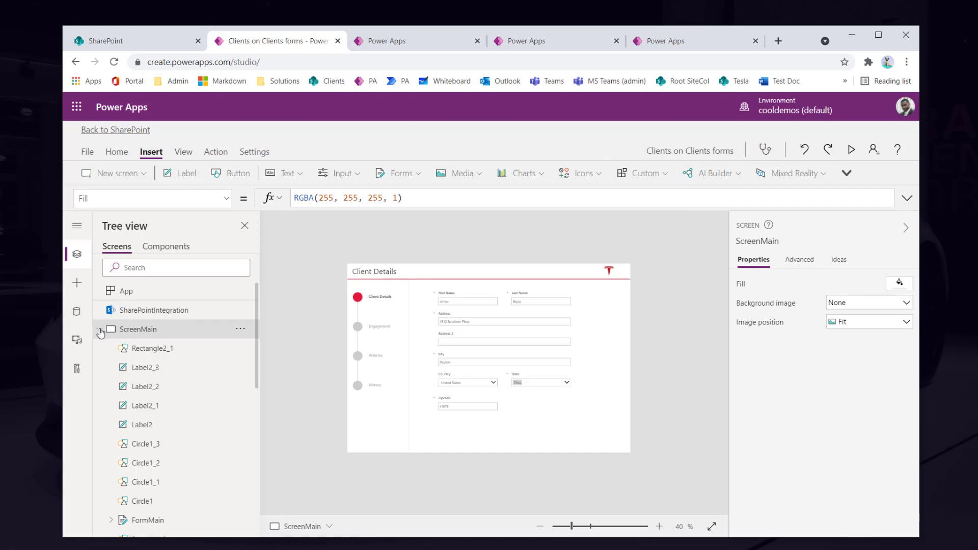
Compare the header position on ScreenMain with the one on ScreenEngagement by alternating between the two screens
left_click(99, 329)
left_click(133, 350)
left_click(134, 336)
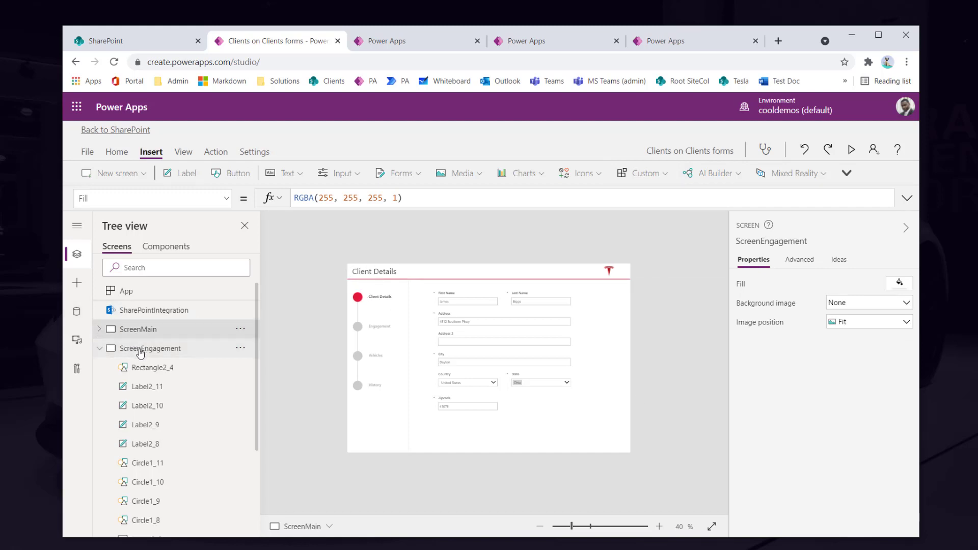
left_click(139, 351)
left_click(141, 334)
left_click(140, 348)
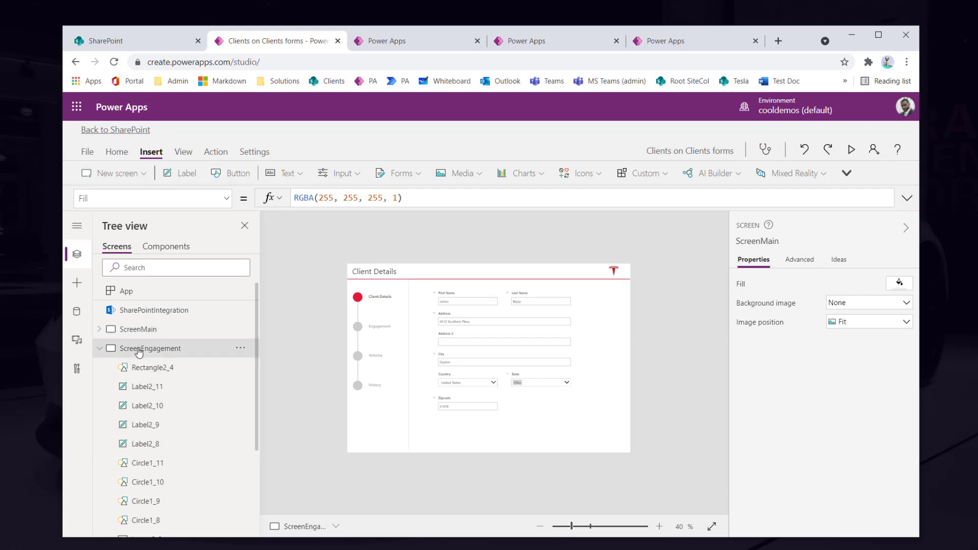
left_click(142, 334)
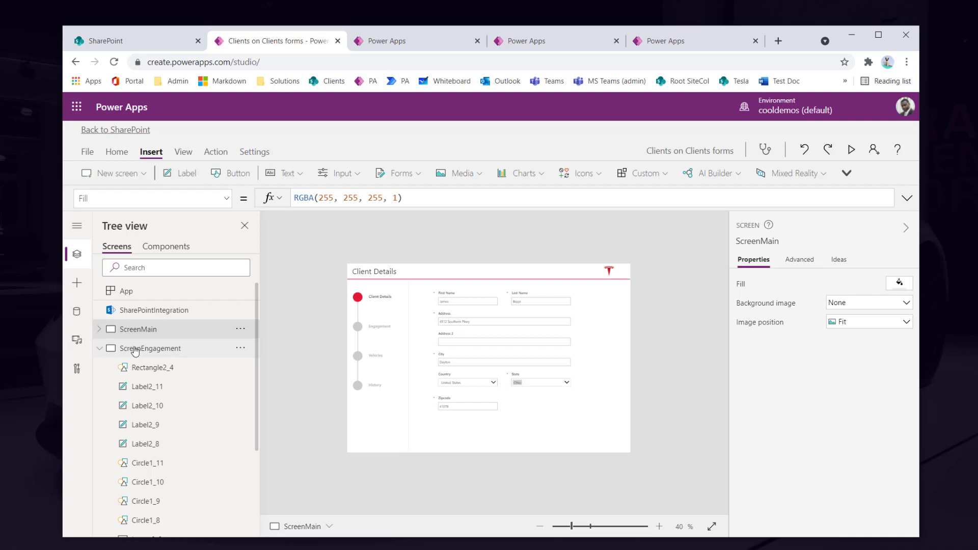
Switch to the Moqups mockup, review the header titles of the following client form pages, and return to Power Apps
key("alt+Tab")
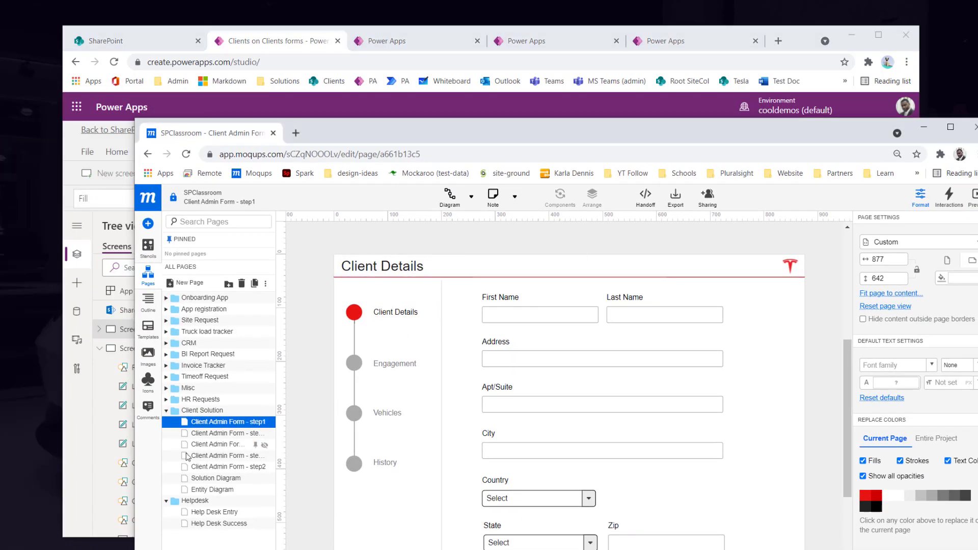
left_click(192, 434)
left_click(203, 445)
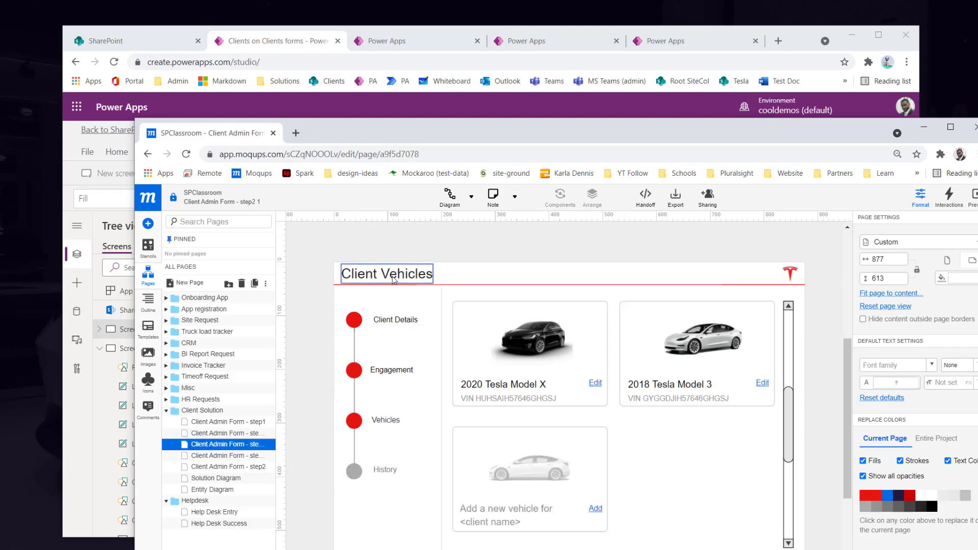
left_click_drag(446, 124, 0, 128)
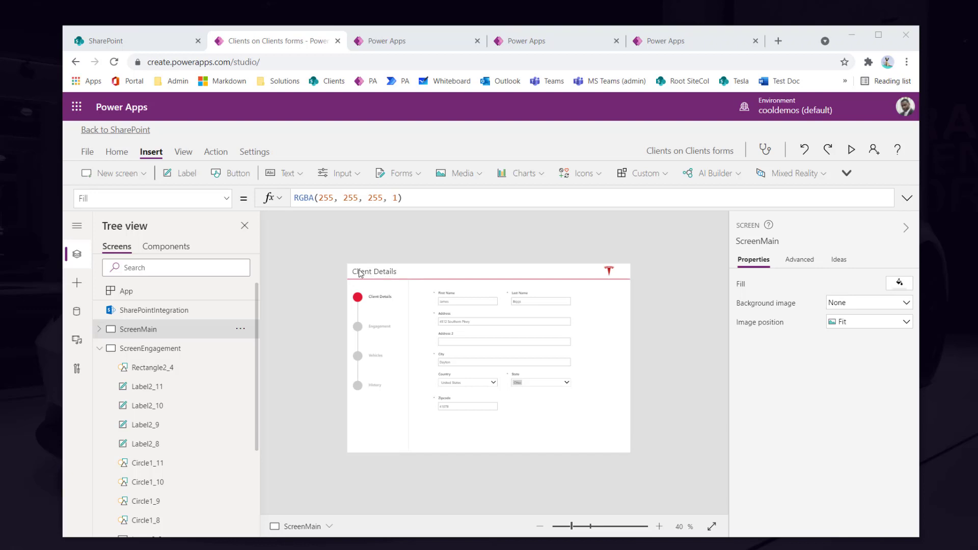
Start a new custom property on the cmpHeader component with the display name Header Title and the name HeaderTitle
left_click(168, 247)
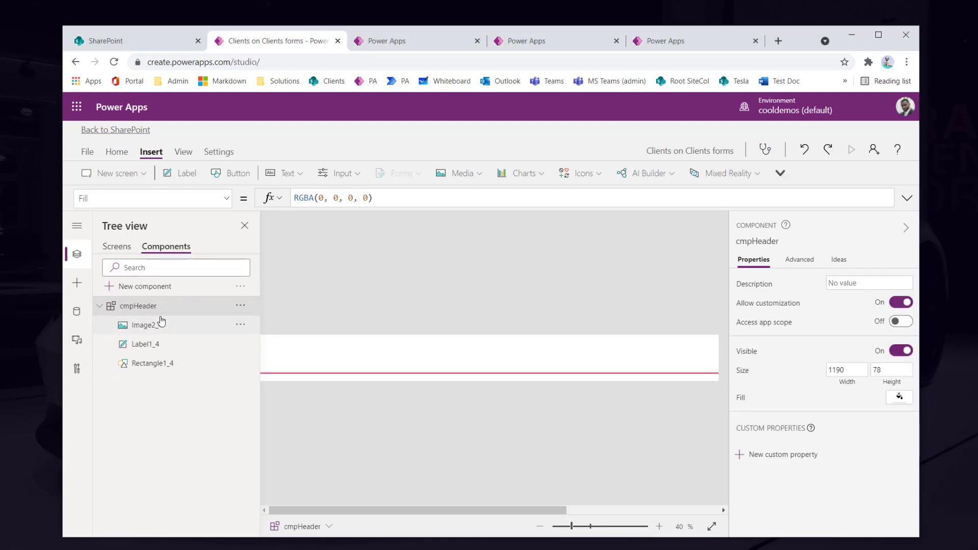
left_click(99, 306)
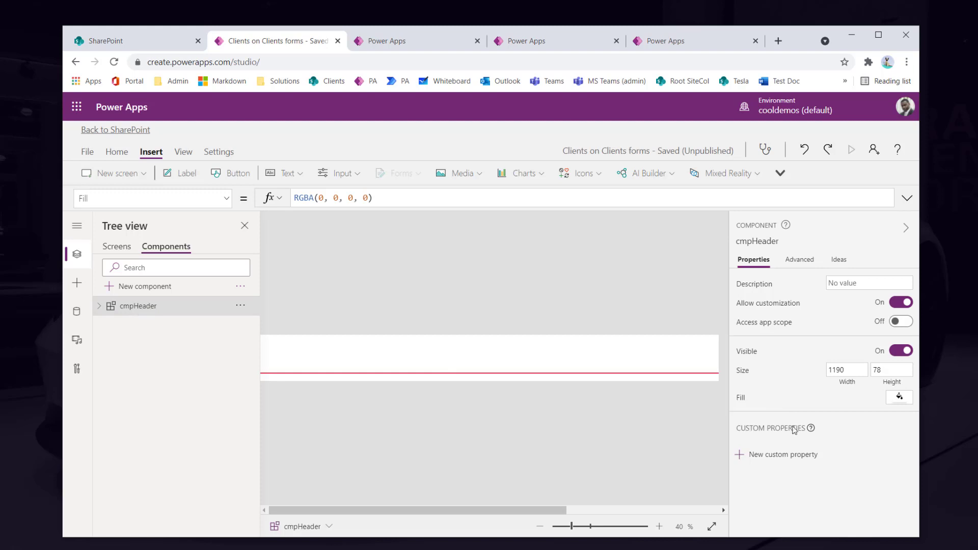
left_click(788, 456)
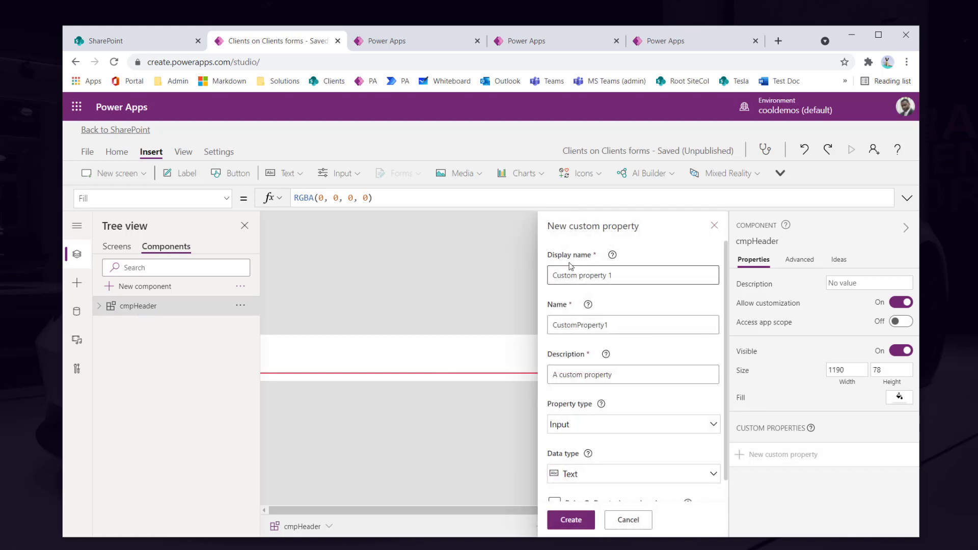
triple_click(620, 277)
left_click(226, 198)
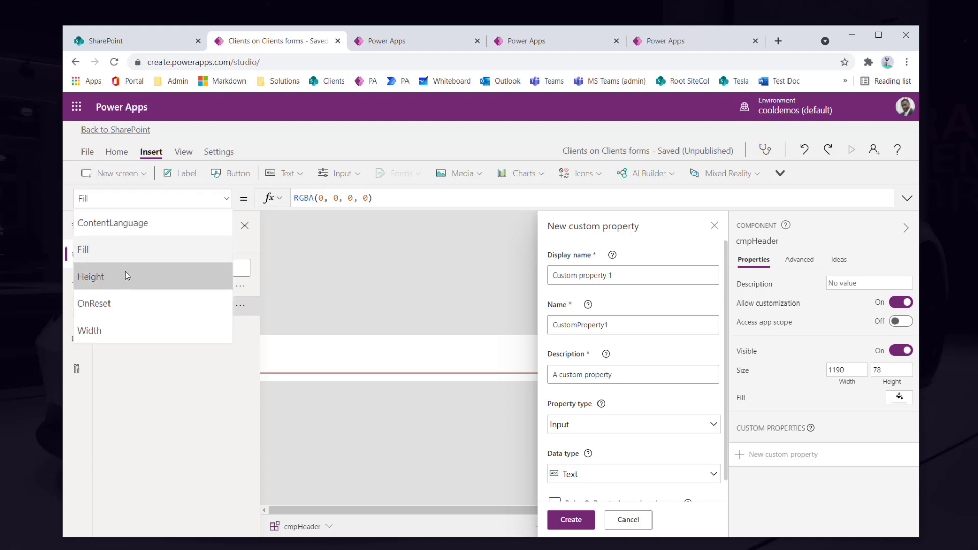
left_click(308, 290)
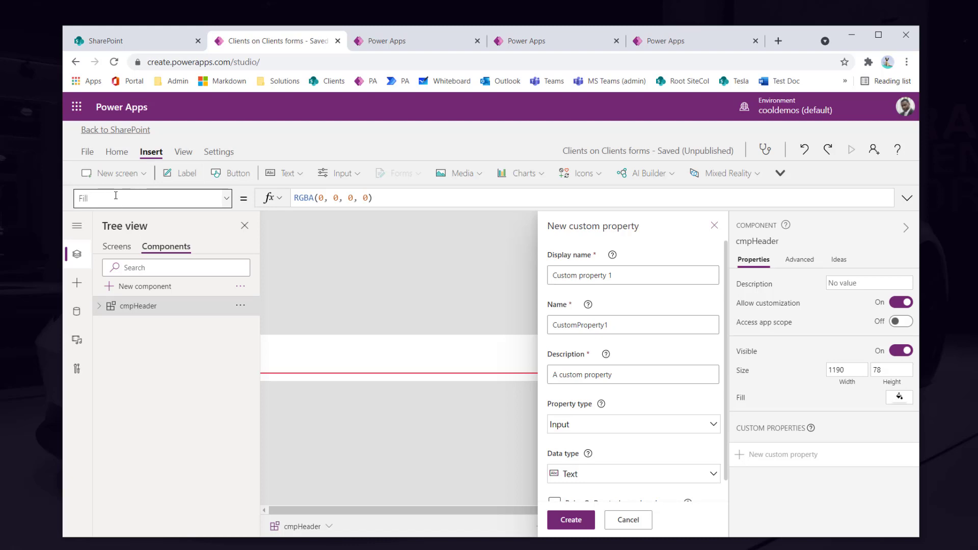
triple_click(632, 275)
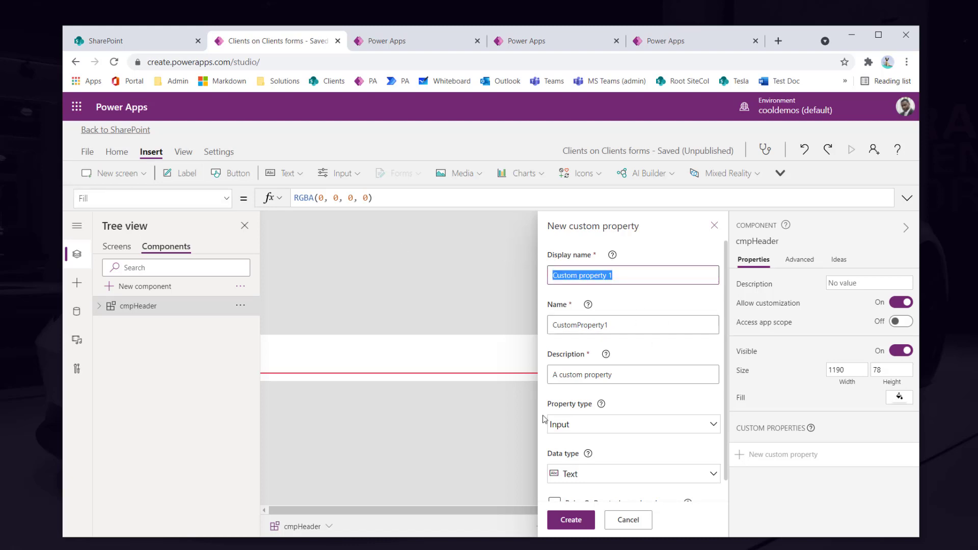
type("Hea")
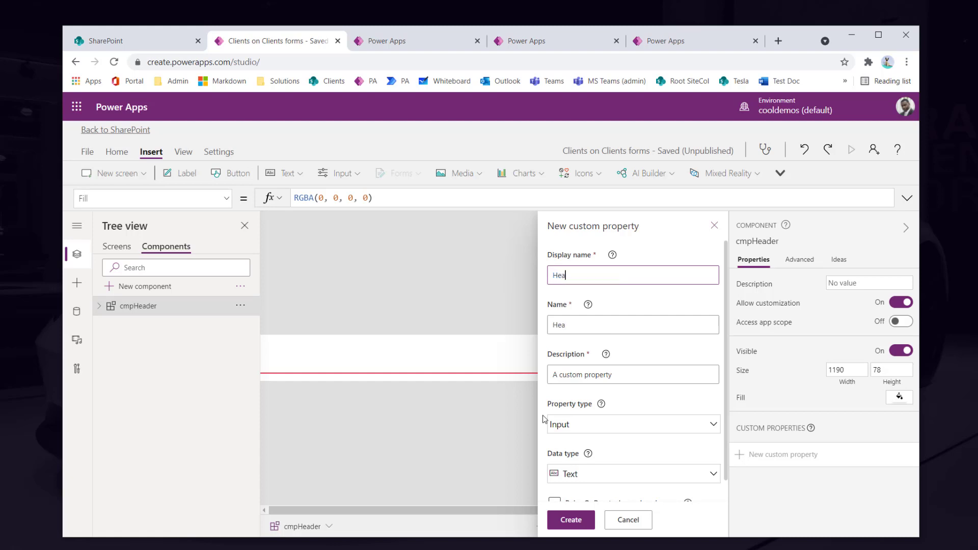
type("der Title")
left_click(599, 328)
double_click(581, 330)
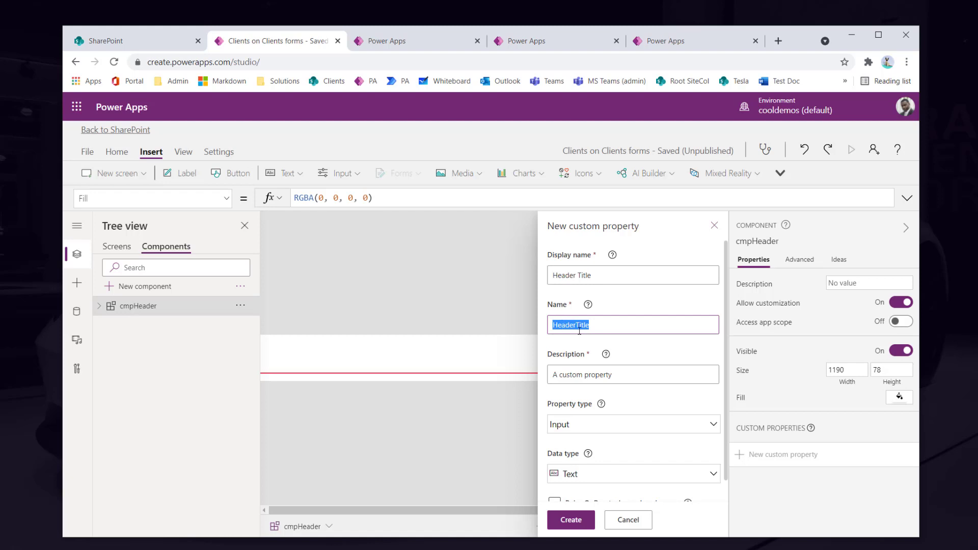
Describe the custom property as "Title of the header", keep property type Input and data type Text, and create it
left_click(615, 375)
key("ctrl+a")
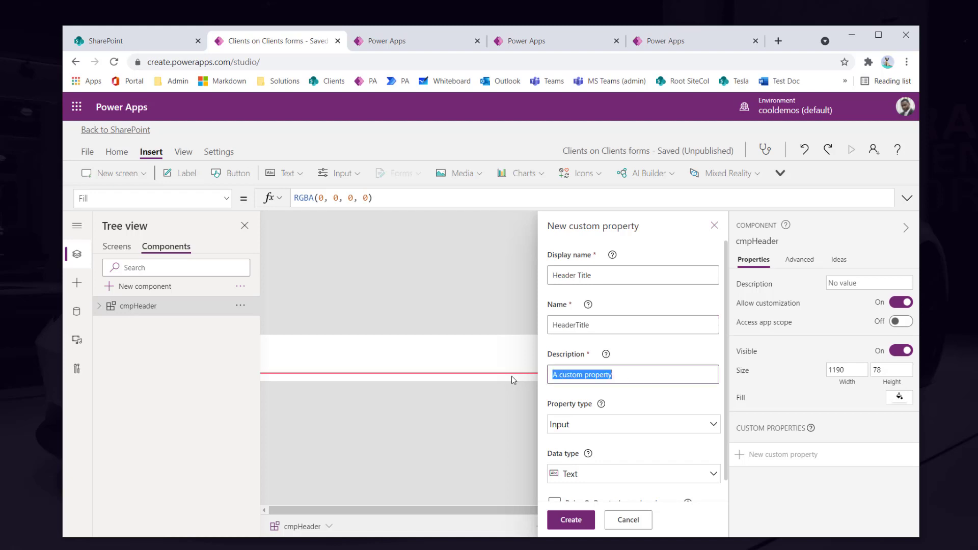
type("Title of the header")
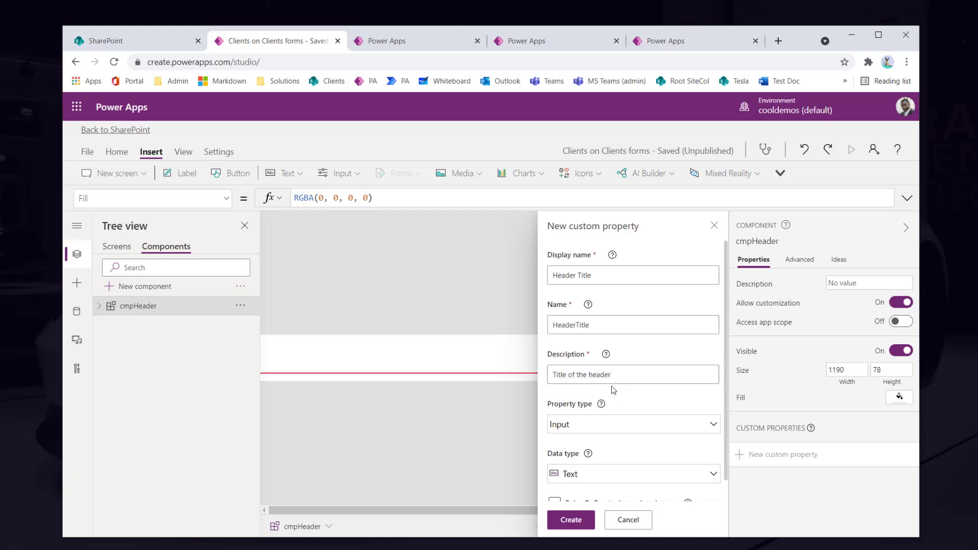
scroll(606, 433, "down", 1)
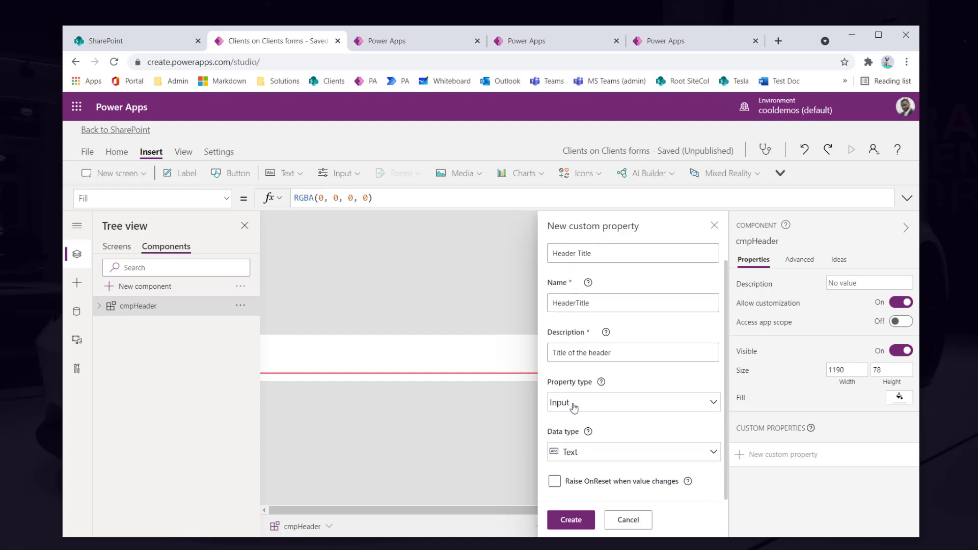
left_click(578, 407)
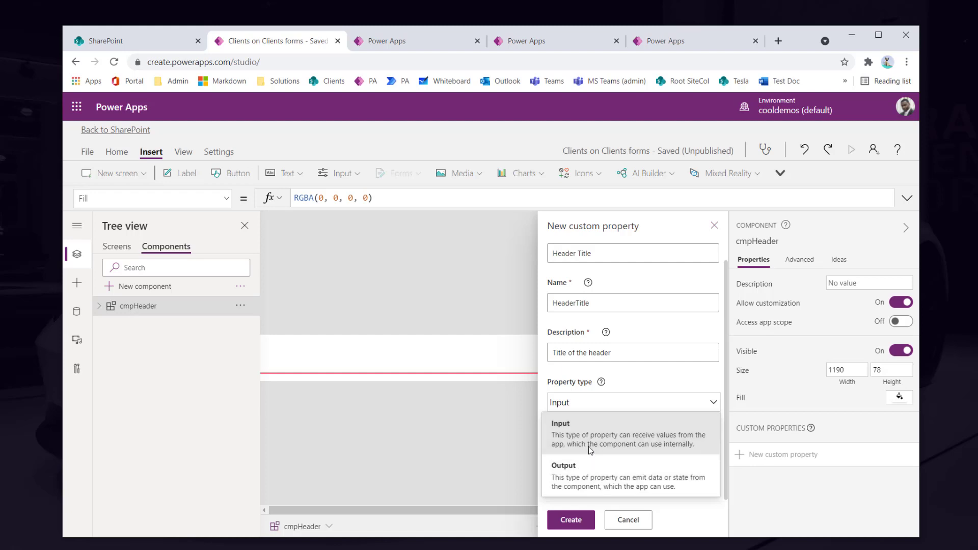
left_click(590, 450)
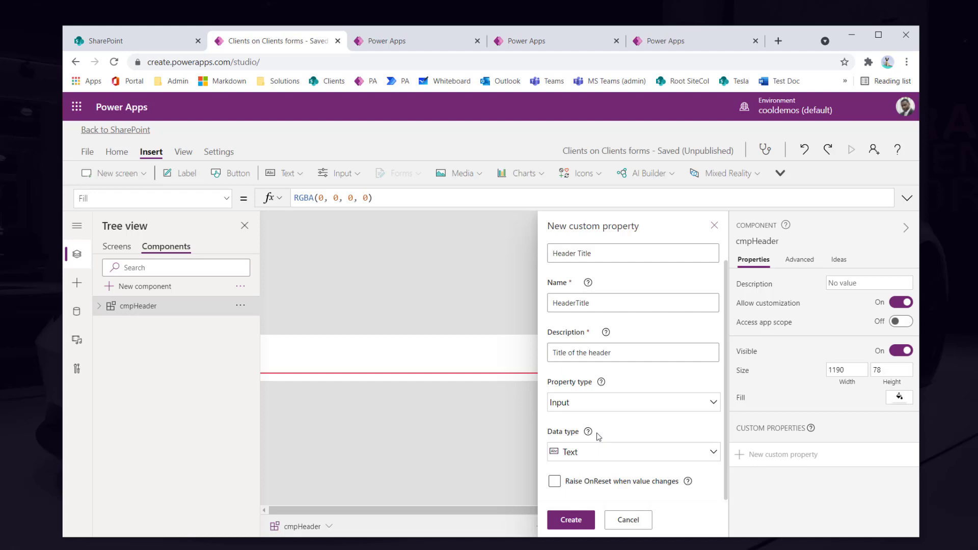
left_click(596, 460)
left_click(597, 460)
left_click(571, 520)
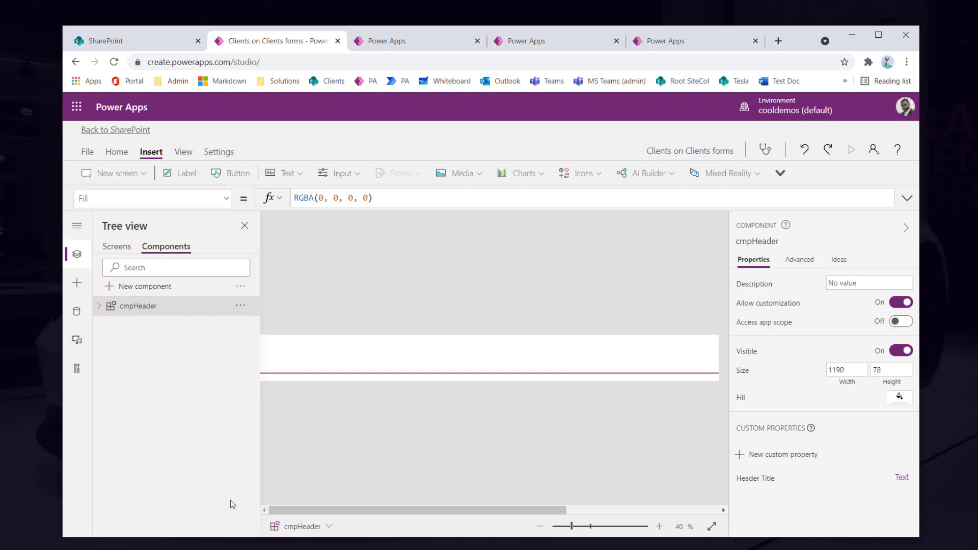
Clear the Text formula of the title label inside the cmpHeader component
left_click(539, 526)
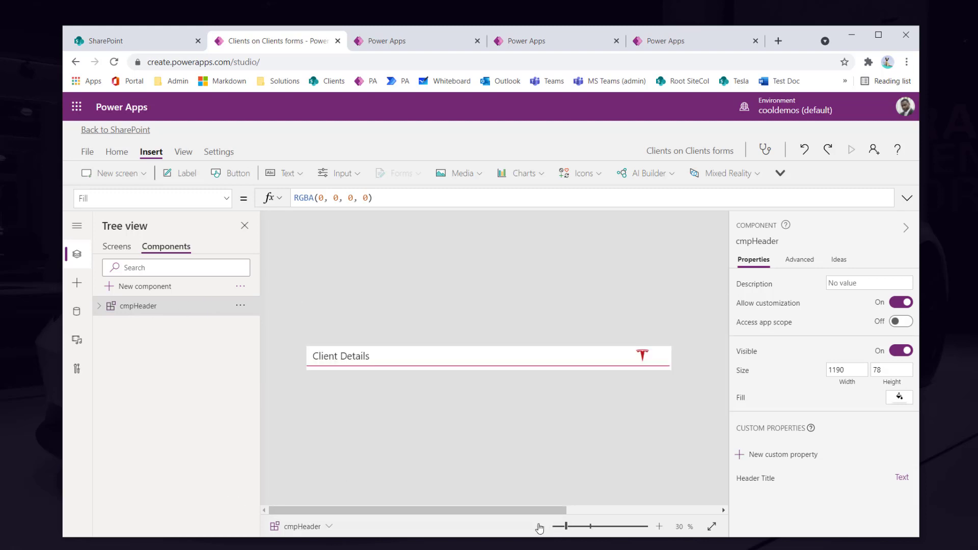
left_click(314, 358)
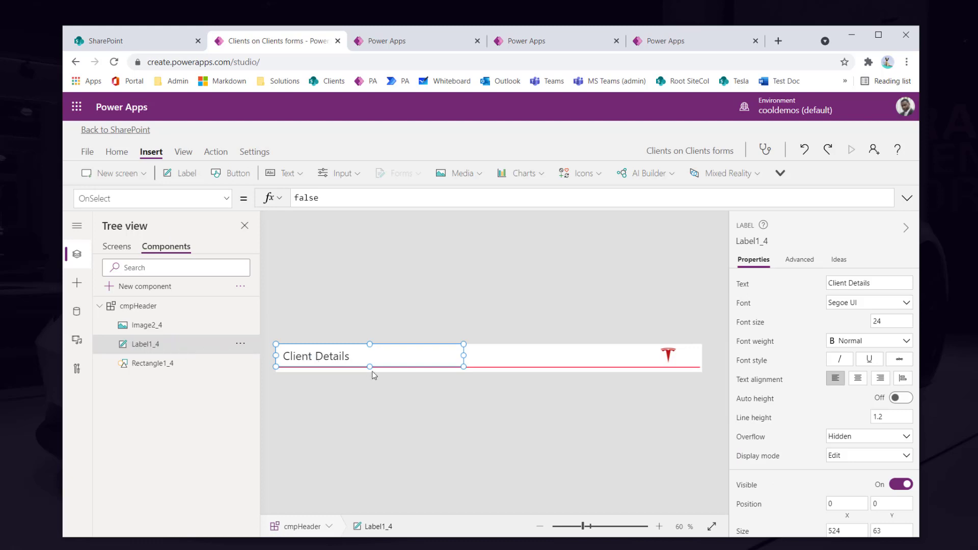
left_click(227, 198)
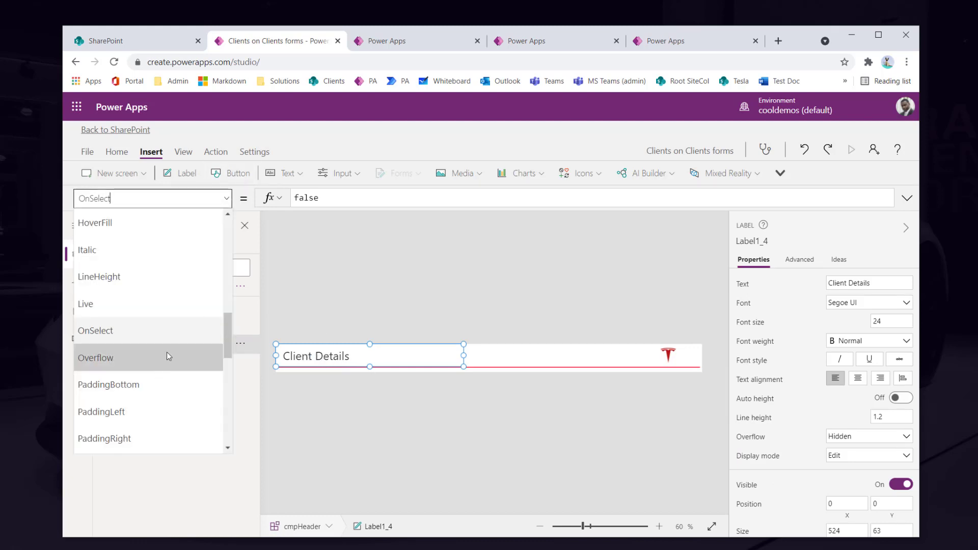
scroll(164, 306, "up", 1)
scroll(163, 268, "up", 8)
scroll(162, 264, "down", 6)
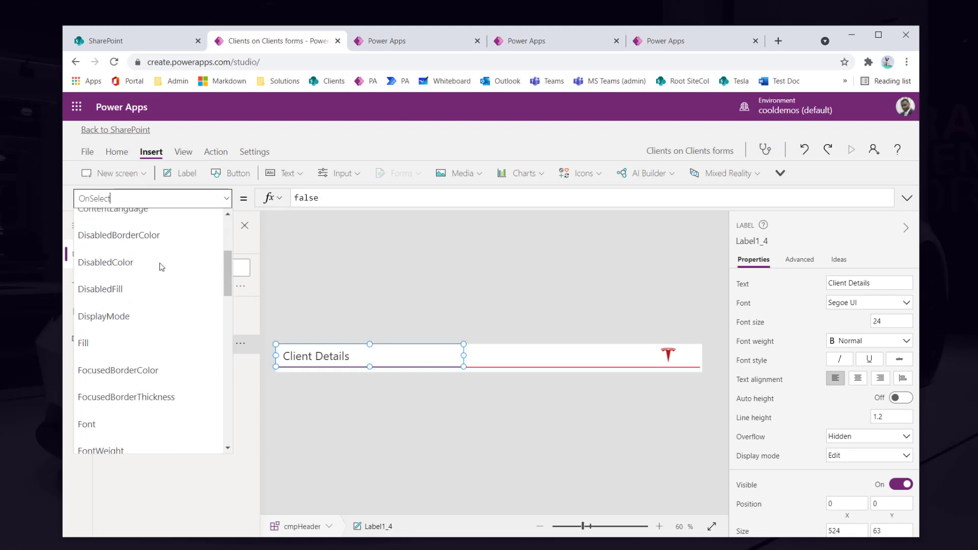
scroll(161, 266, "down", 8)
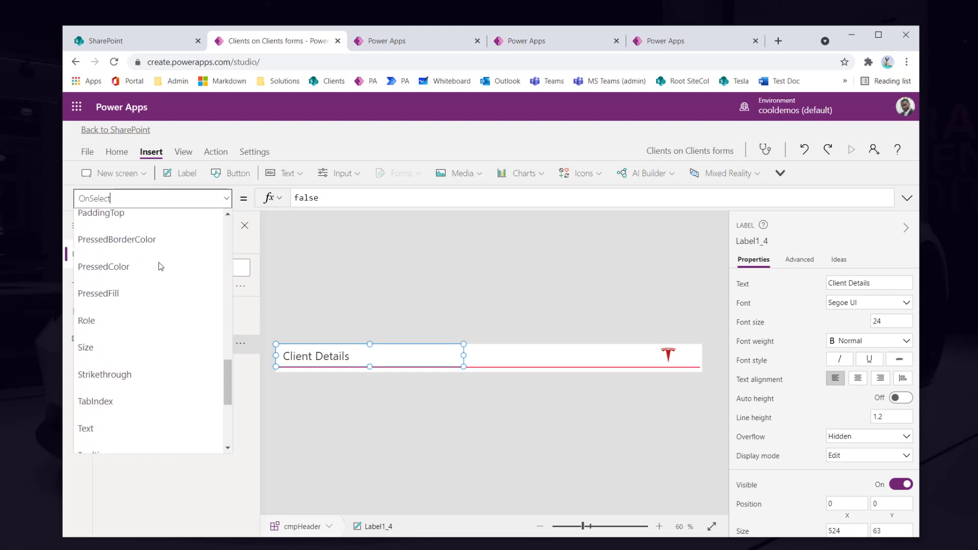
left_click(131, 288)
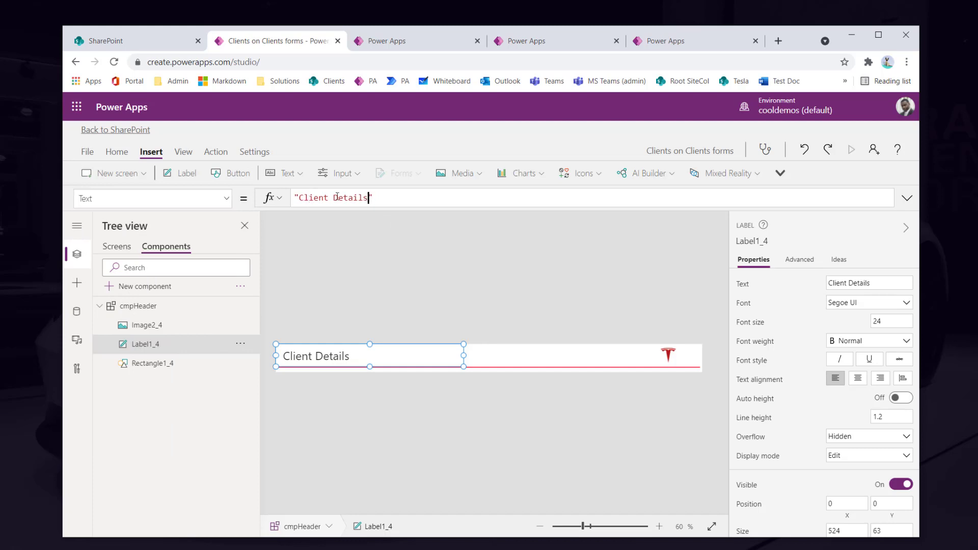
left_click_drag(366, 198, 299, 198)
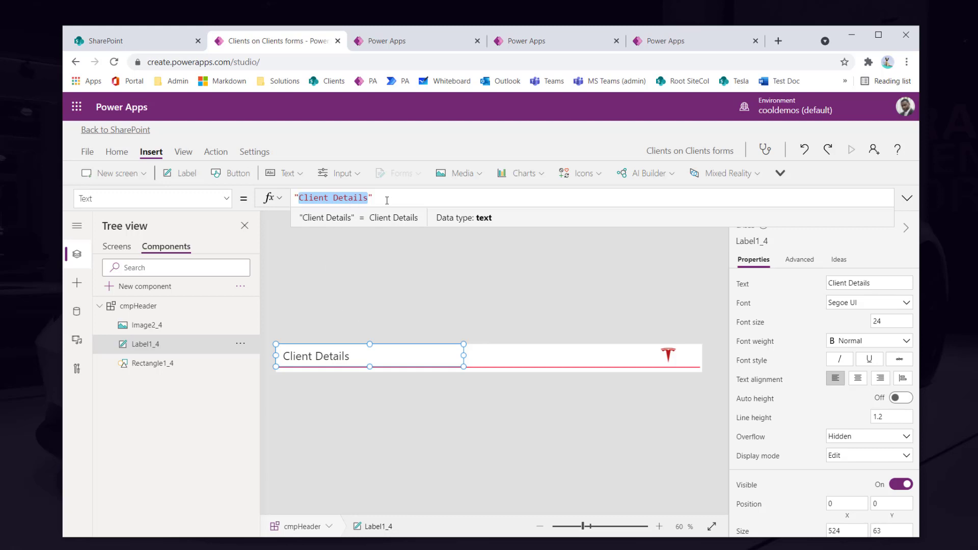
left_click_drag(391, 198, 294, 204)
key("BackSpace")
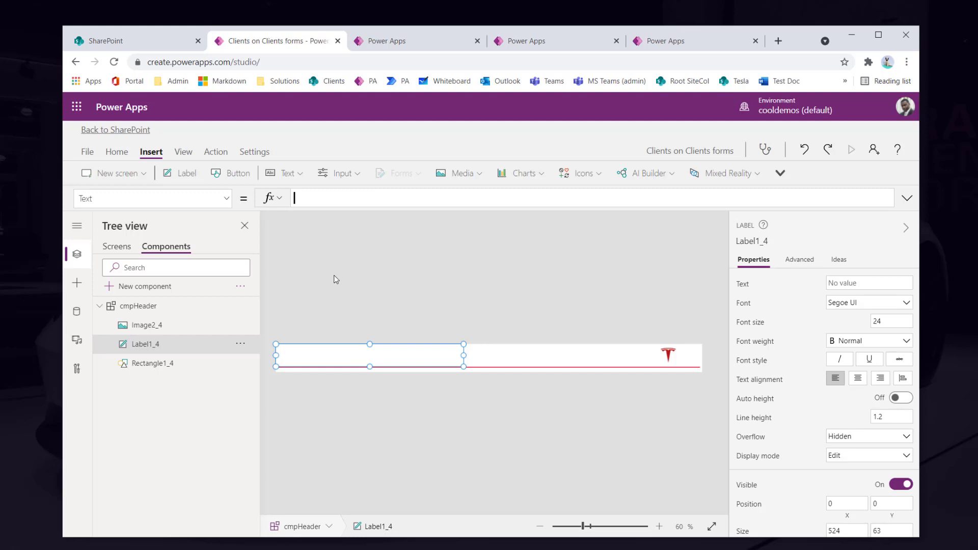
Bind the title label's Text property to cmpHeader.HeaderTitle
type("cmd")
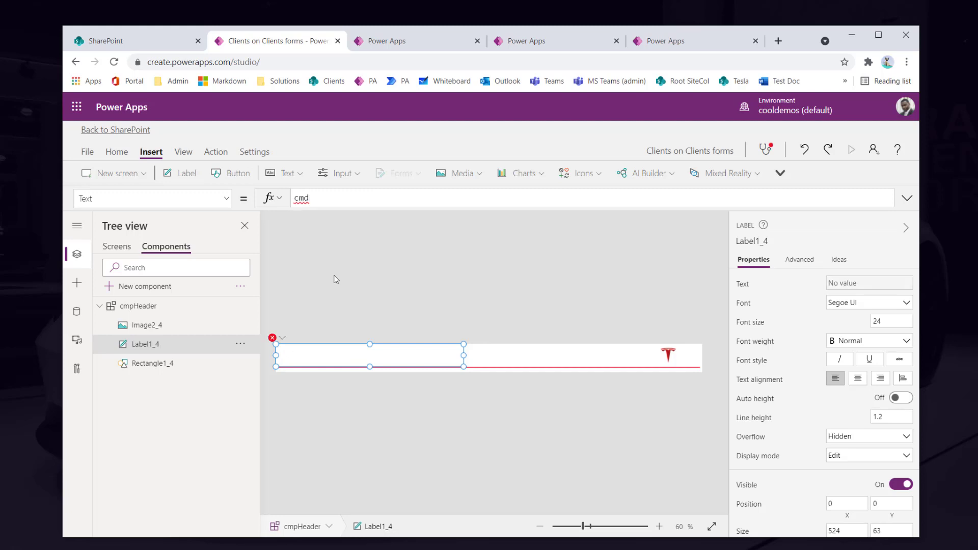
type("he")
key("BackSpace")
key("BackSpace")
key("BackSpace")
key("BackSpace")
key("BackSpace")
type("cmp")
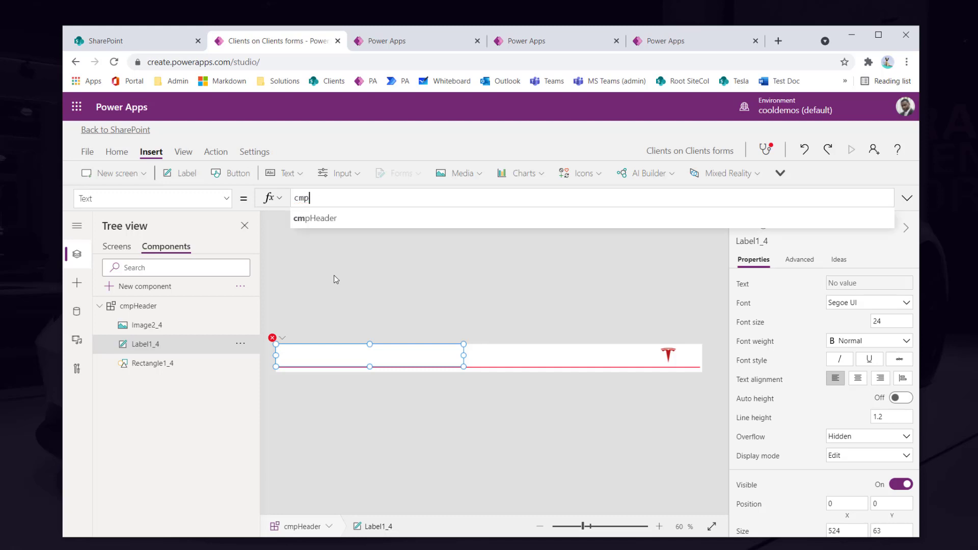
type("Header.")
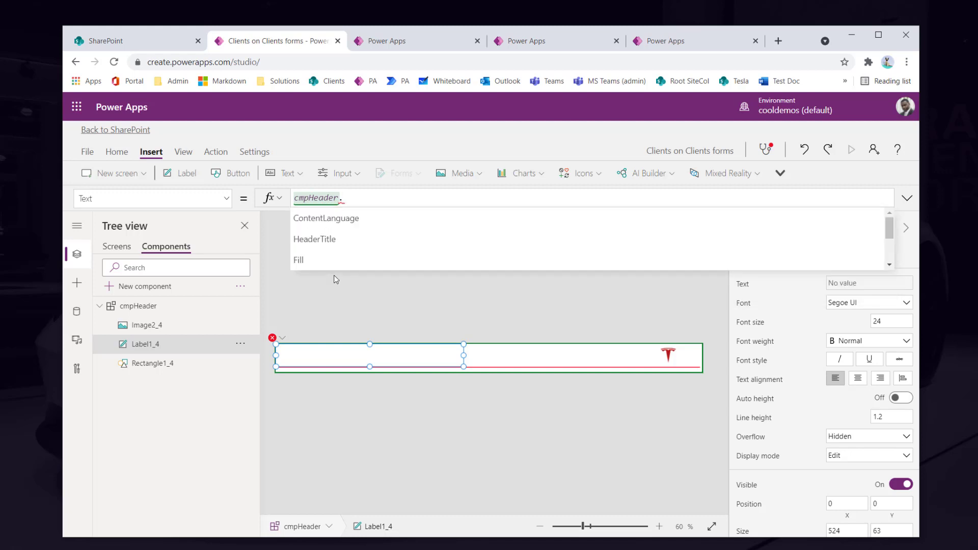
left_click(347, 239)
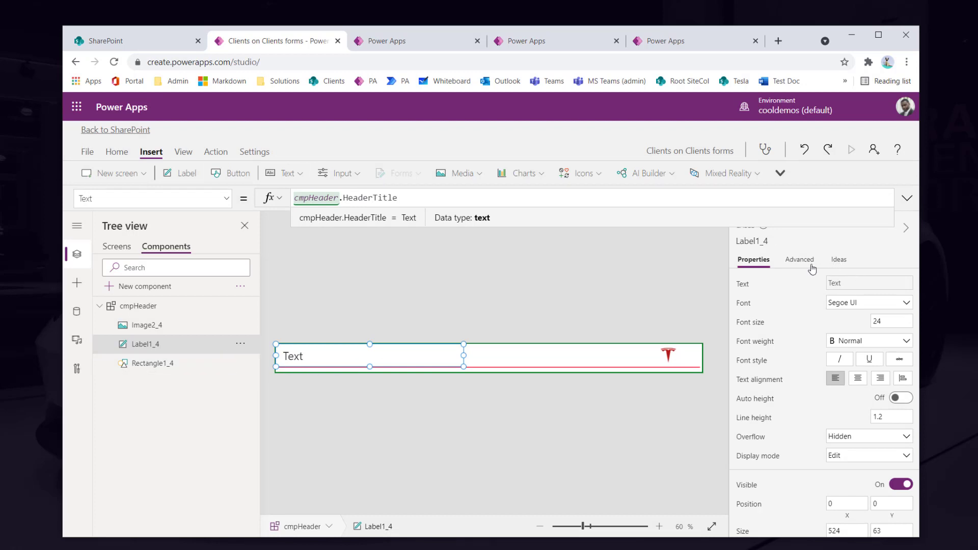
Set the default HeaderTitle value of the cmpHeader component to "Client Details" and return to the list of app screens
scroll(777, 423, "down", 2)
left_click(147, 308)
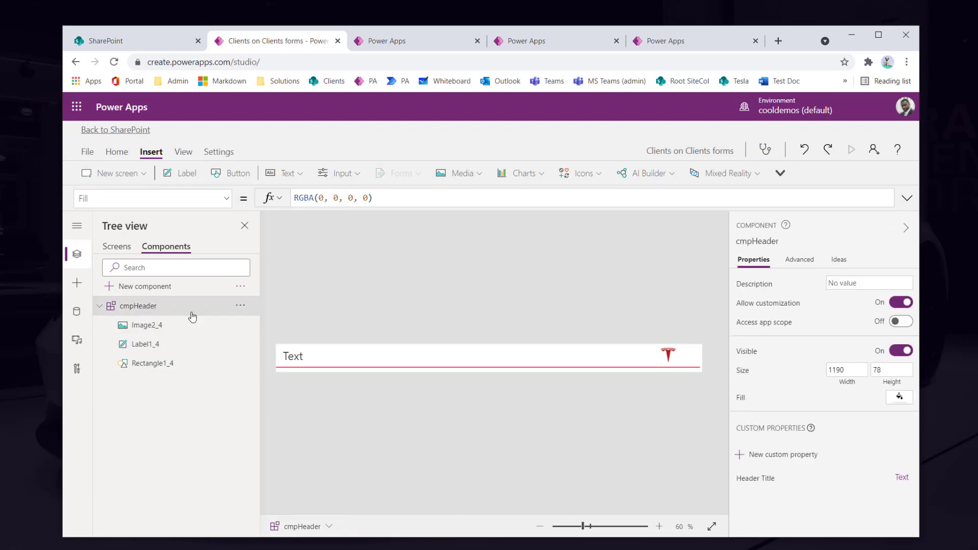
left_click(764, 478)
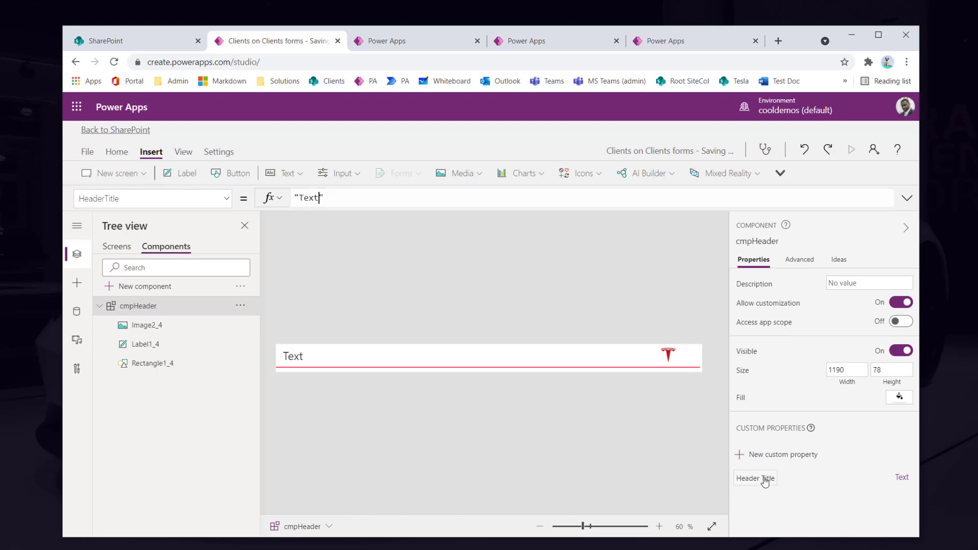
left_click(798, 261)
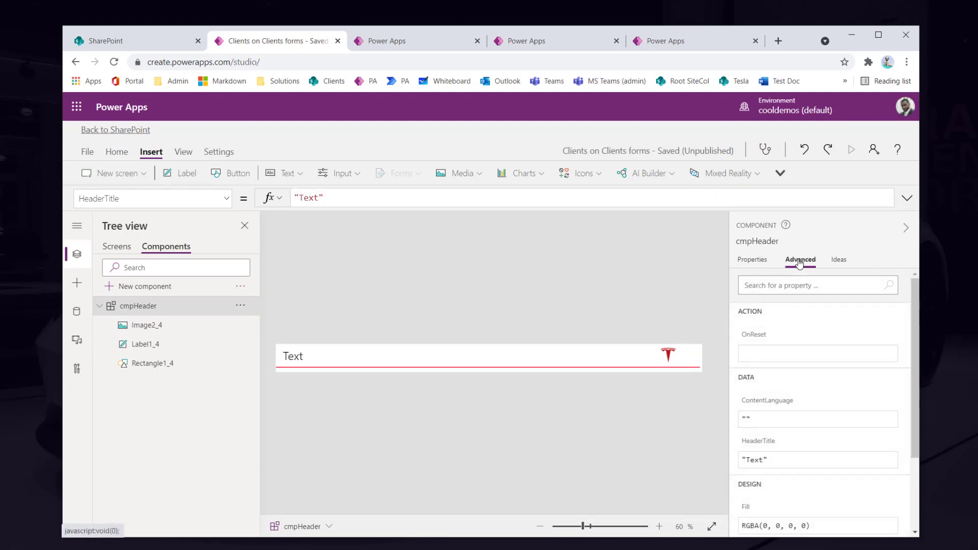
scroll(804, 389, "down", 1)
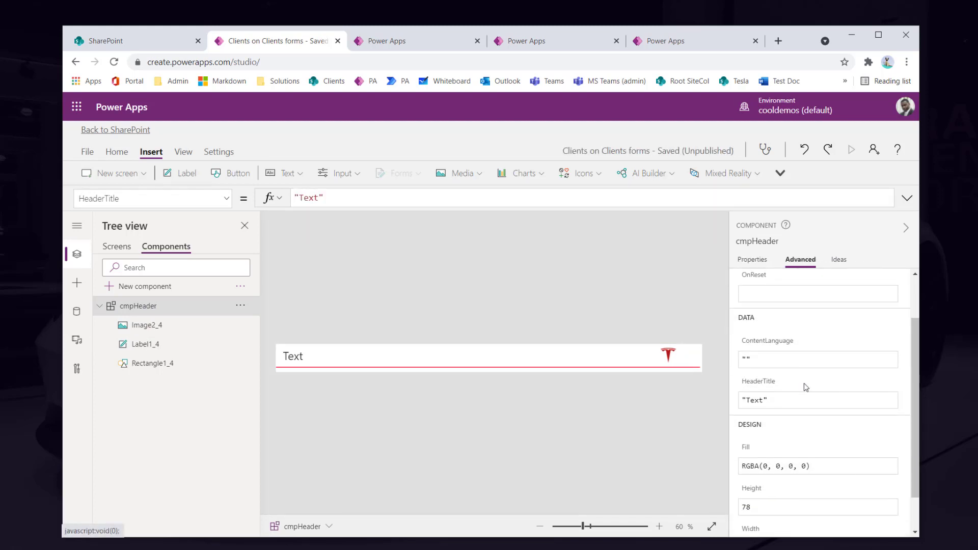
scroll(804, 384, "up", 1)
scroll(770, 387, "down", 1)
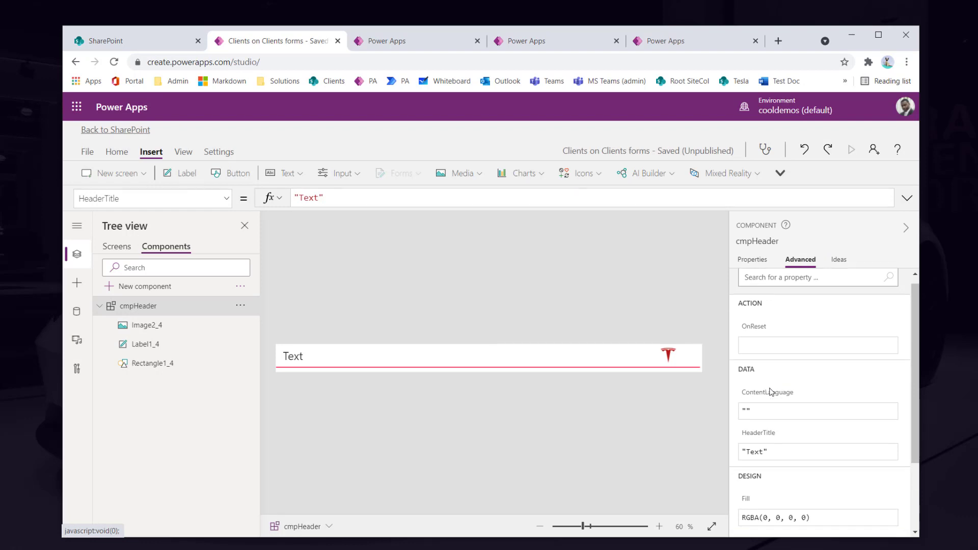
scroll(767, 382, "up", 1)
scroll(772, 381, "down", 1)
scroll(772, 381, "down", 2)
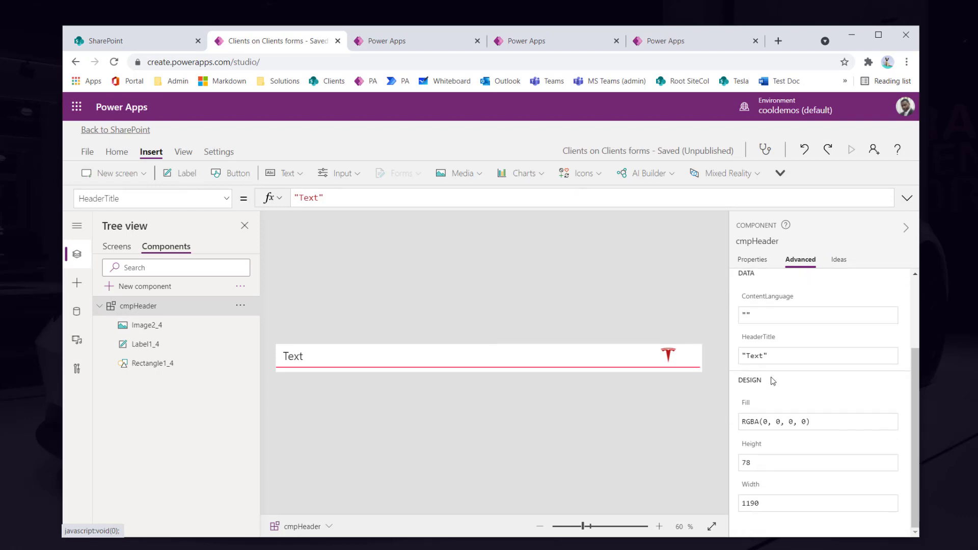
left_click_drag(745, 357, 766, 355)
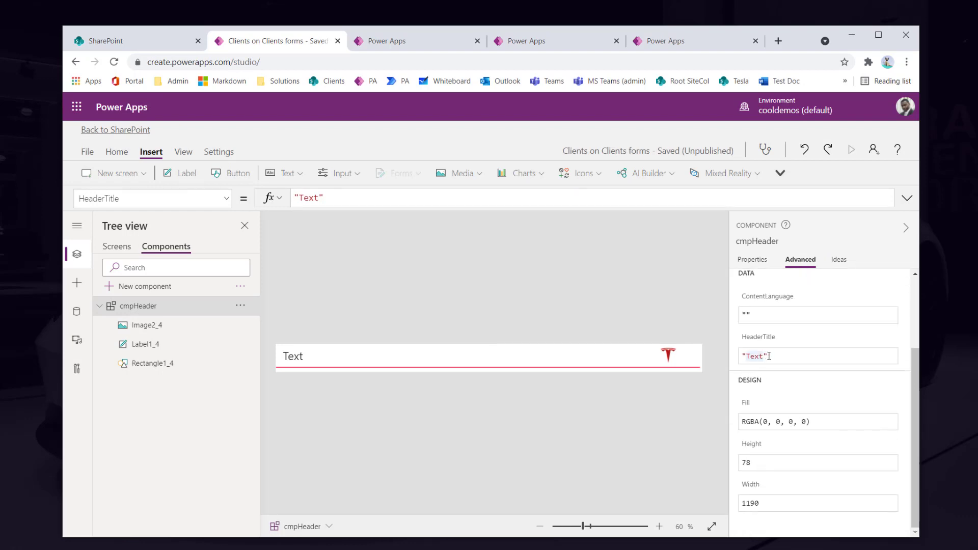
left_click(768, 356)
left_click_drag(777, 358, 741, 356)
type("\"Client Details")
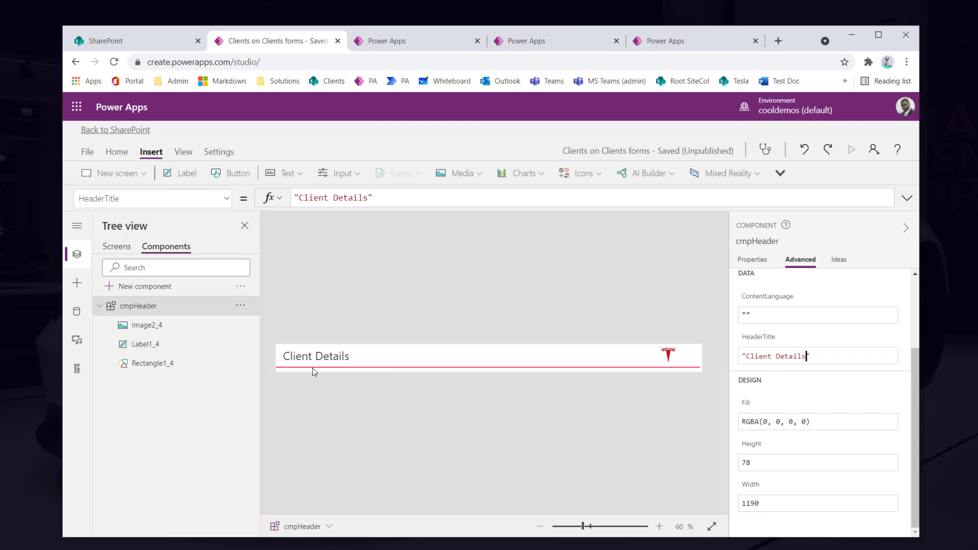
left_click(117, 247)
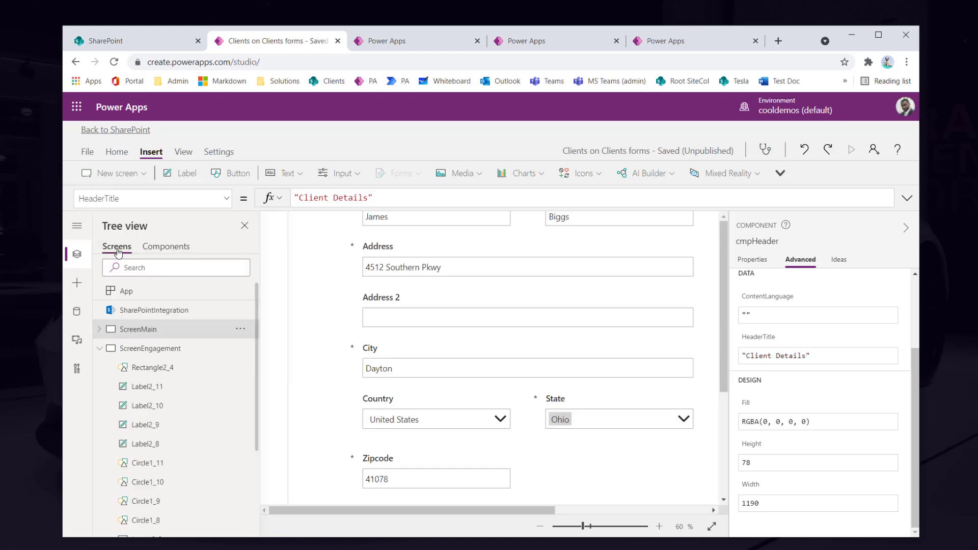
Select the cmpHeader_1 instance on ScreenMain and examine its HeaderTitle property
scroll(484, 314, "down", 4)
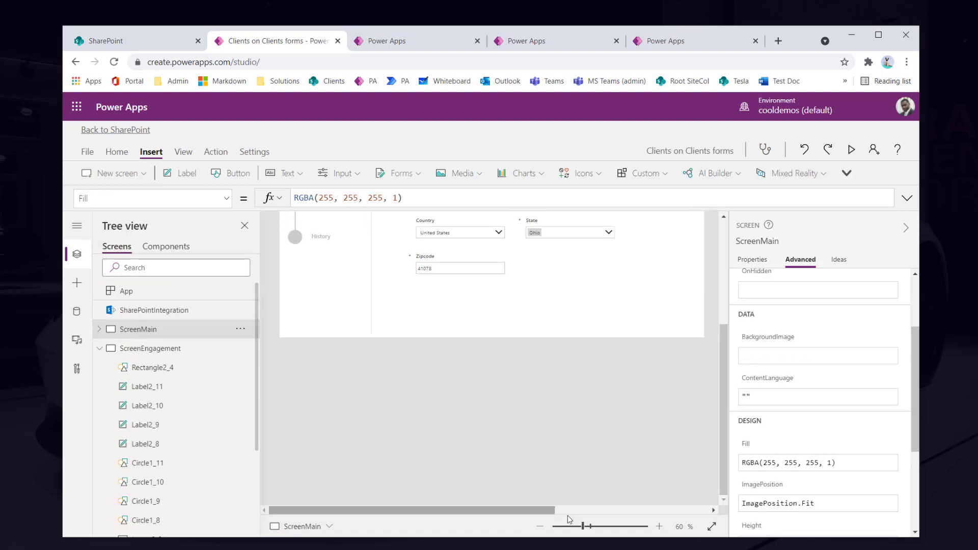
left_click(539, 526)
left_click(539, 526)
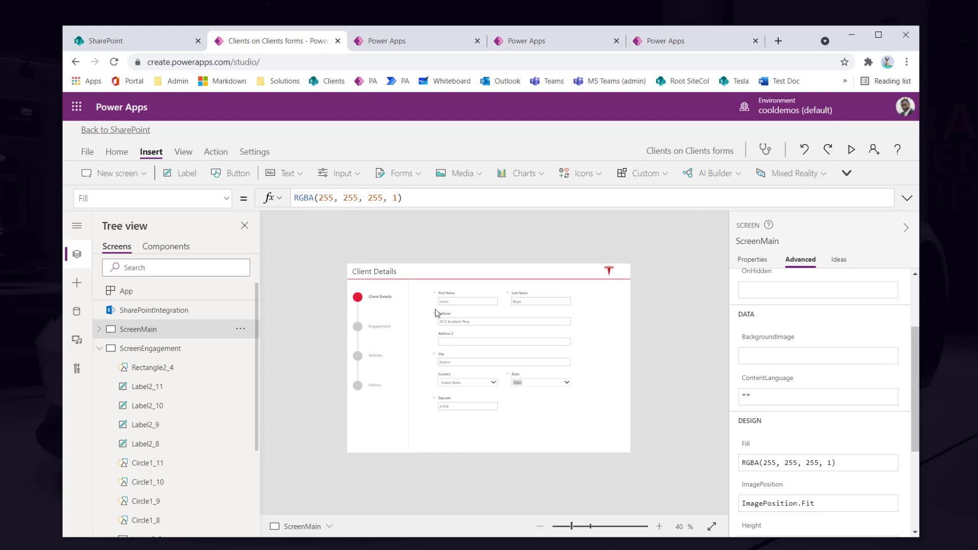
left_click(99, 329)
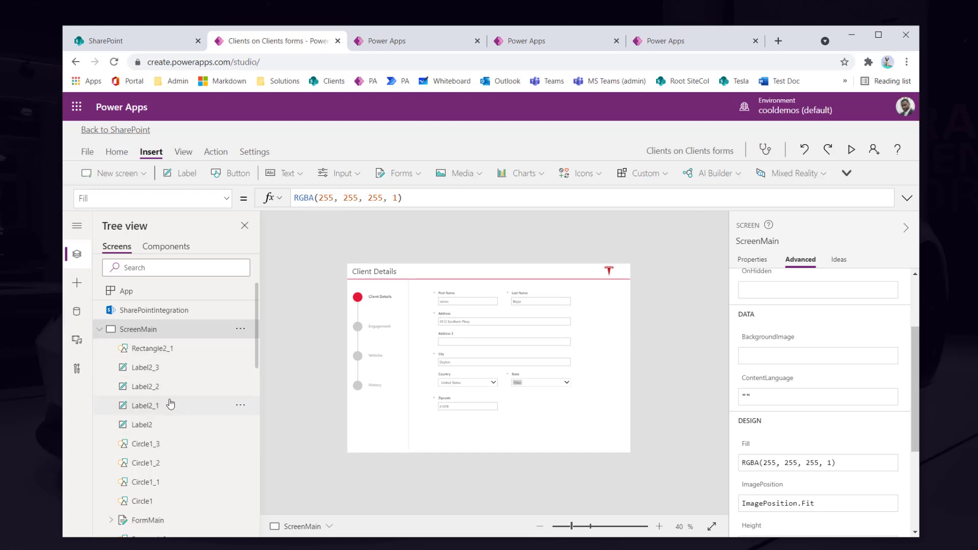
scroll(171, 404, "down", 4)
left_click(154, 382)
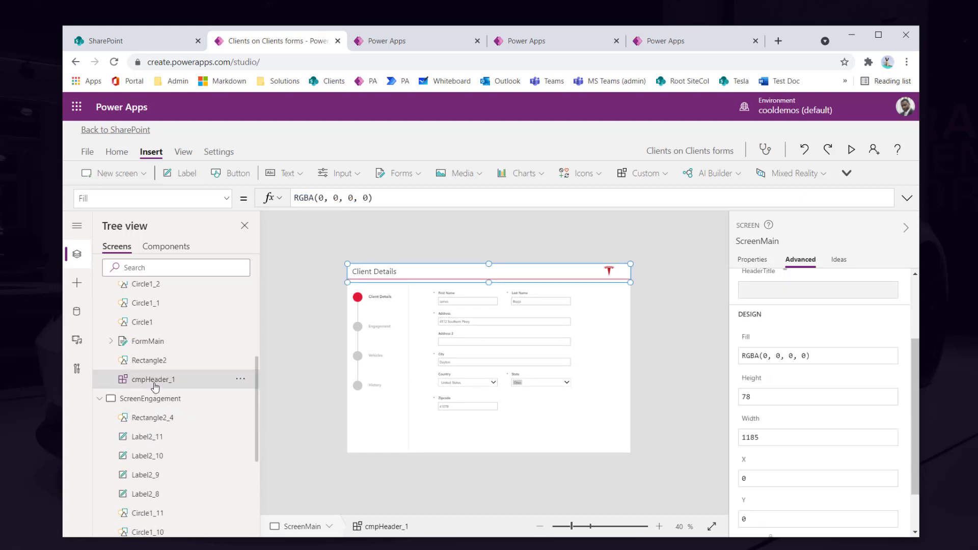
left_click(228, 200)
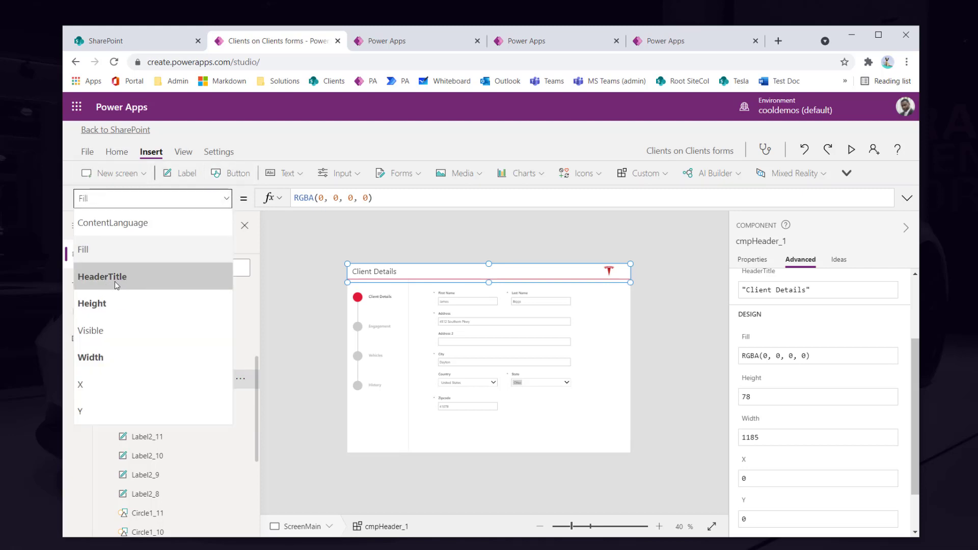
left_click(128, 284)
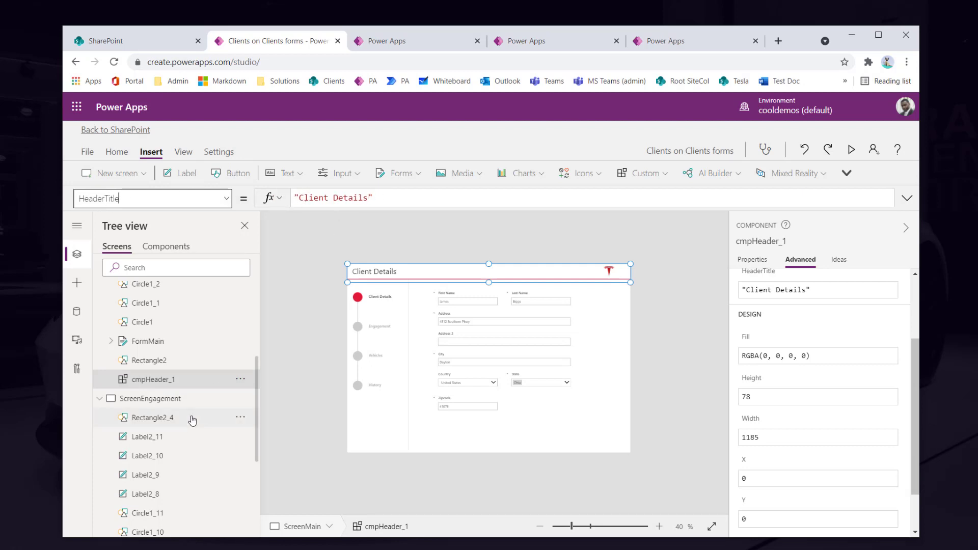
Copy the header component from ScreenMain and paste it onto ScreenEngagement
left_click(240, 380)
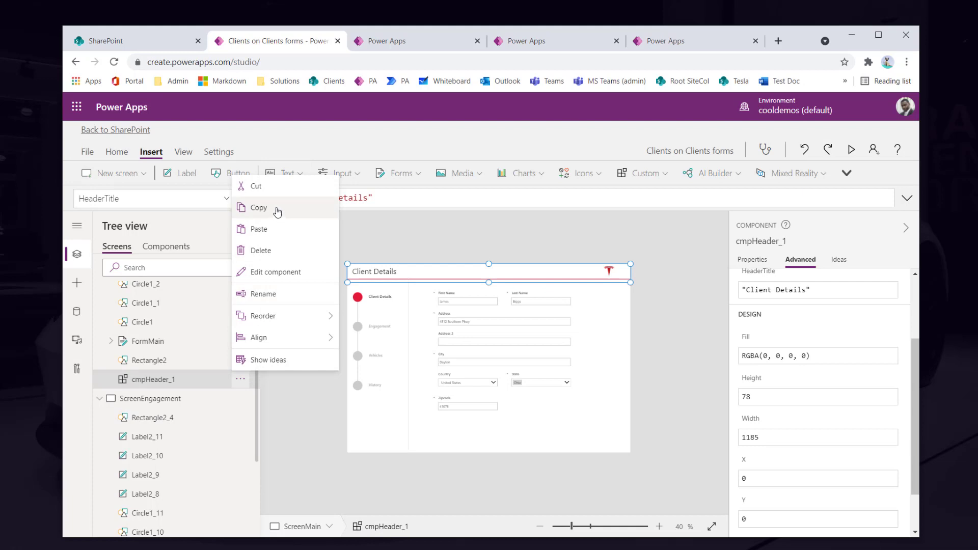
left_click(274, 209)
left_click(171, 403)
left_click(241, 398)
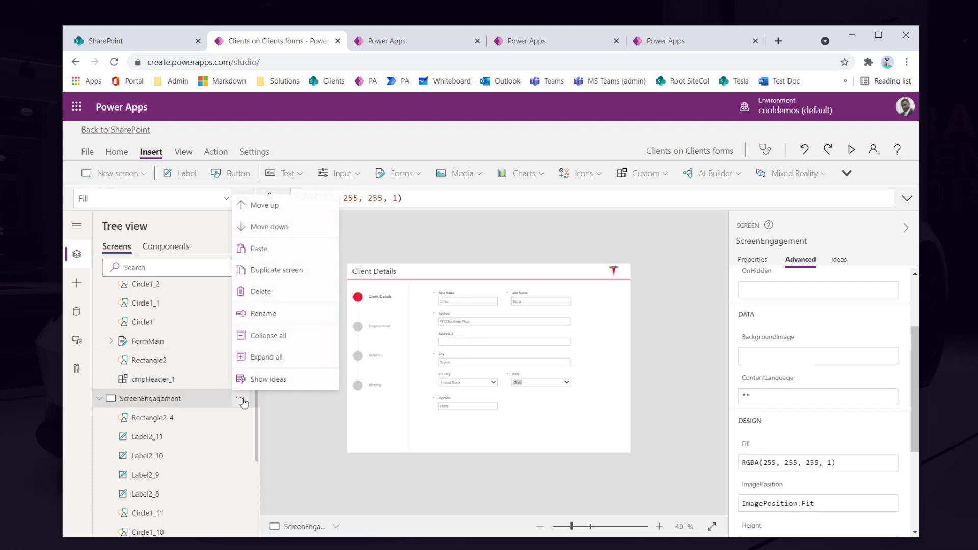
left_click(287, 255)
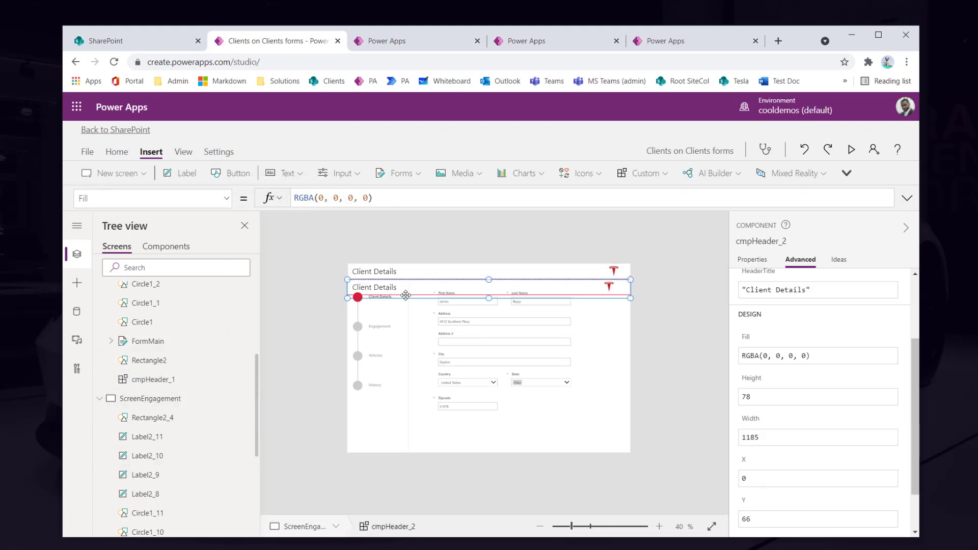
Delete the original title label, logo and red line from ScreenEngagement and move the pasted header to the screen's top edge at Y 0
left_click(412, 276)
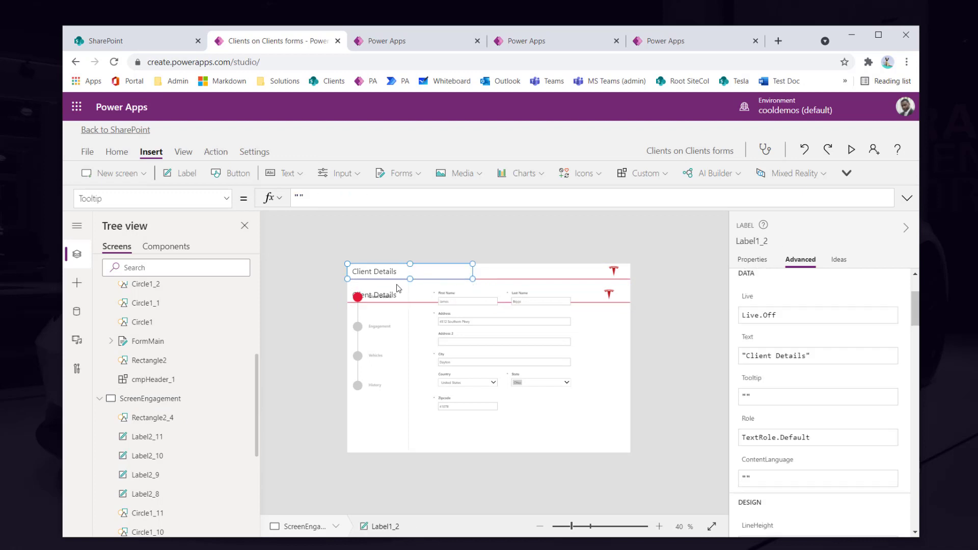
left_click(366, 286)
left_click(364, 263)
key("Delete")
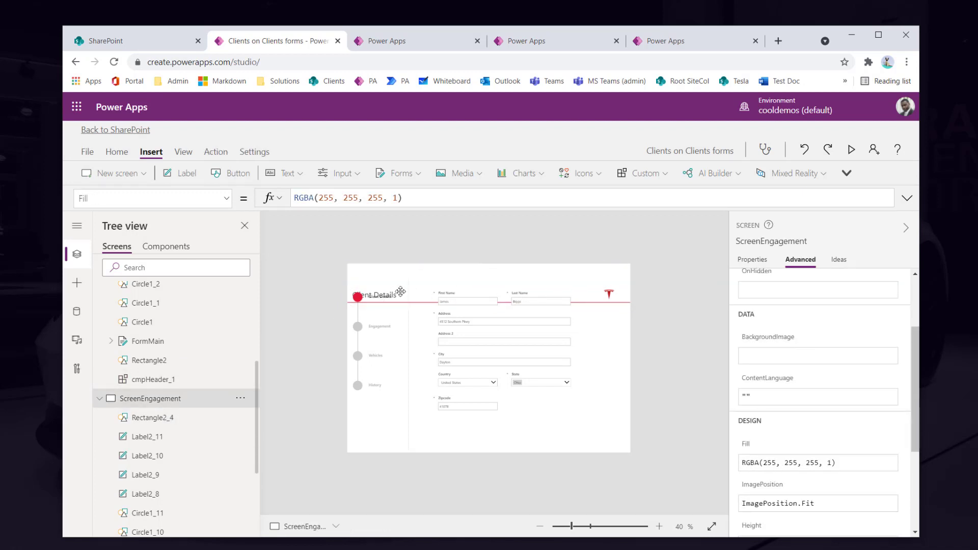
left_click_drag(400, 293, 403, 249)
left_click(389, 228)
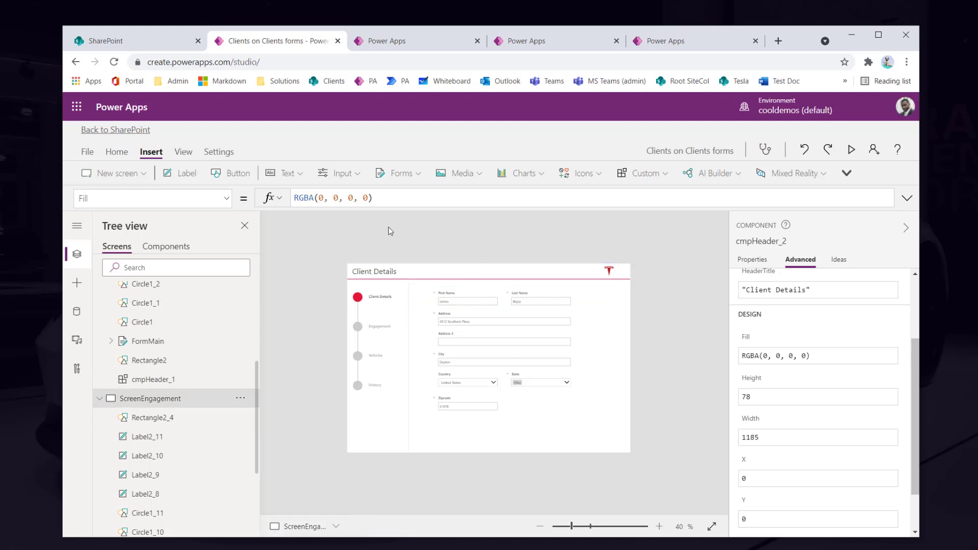
Set the HeaderTitle of the header component on ScreenEngagement to "Engagement Details"
left_click(390, 272)
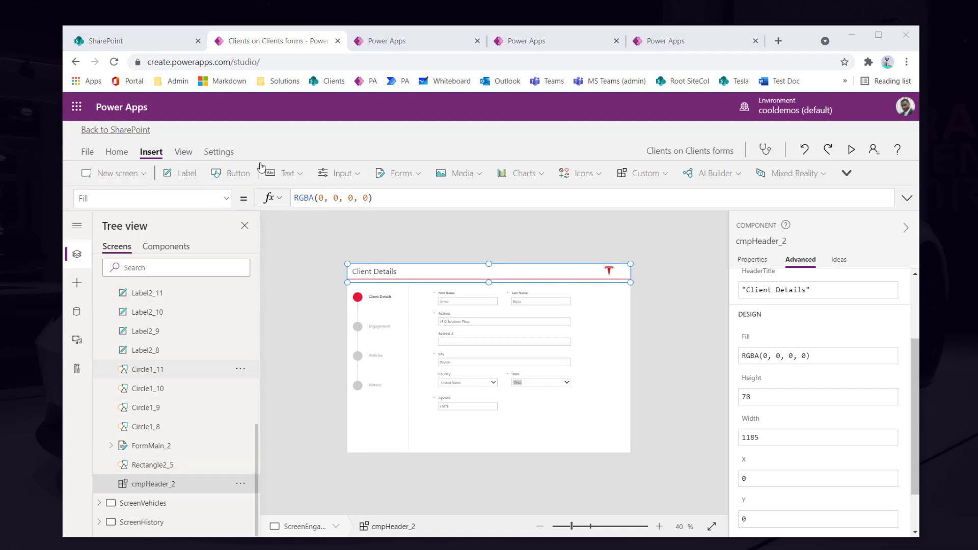
left_click(226, 198)
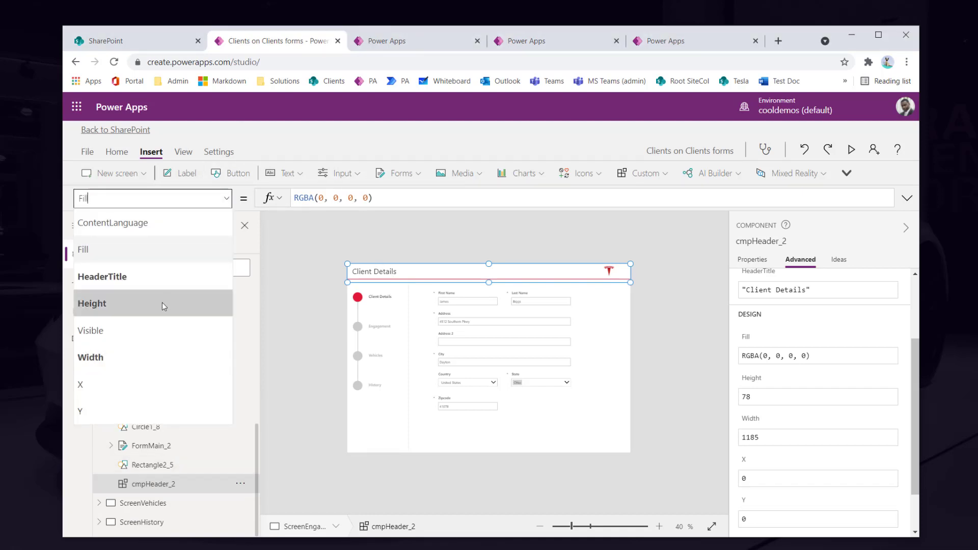
left_click(139, 275)
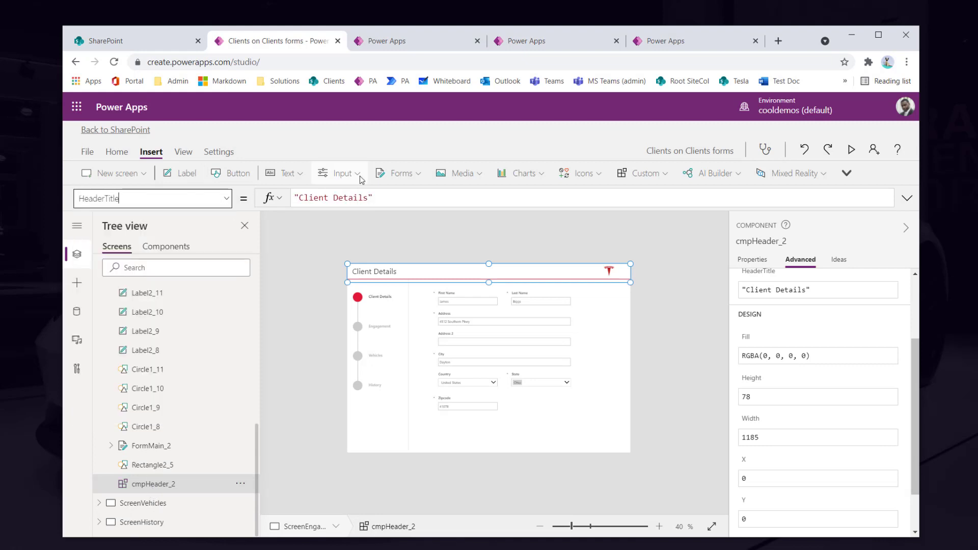
double_click(310, 199)
type("Engagement")
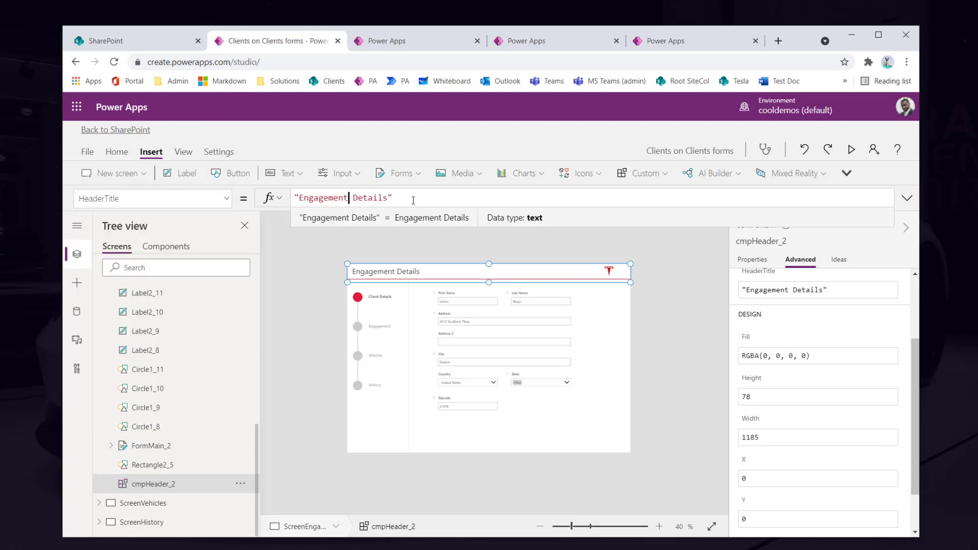
left_click(315, 358)
Collapse ScreenMain and ScreenEngagement in the tree and compare the headers of all four form screens
scroll(167, 362, "up", 10)
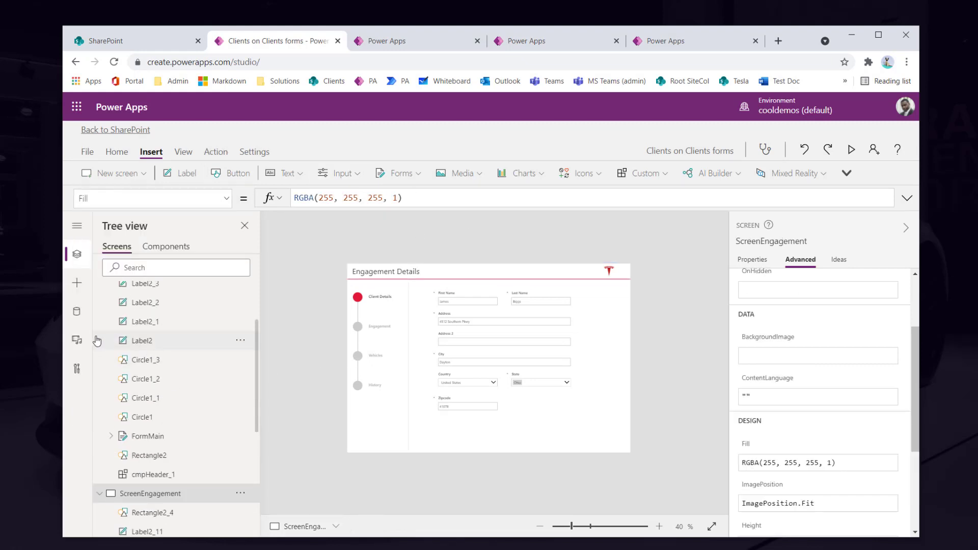
left_click(108, 332)
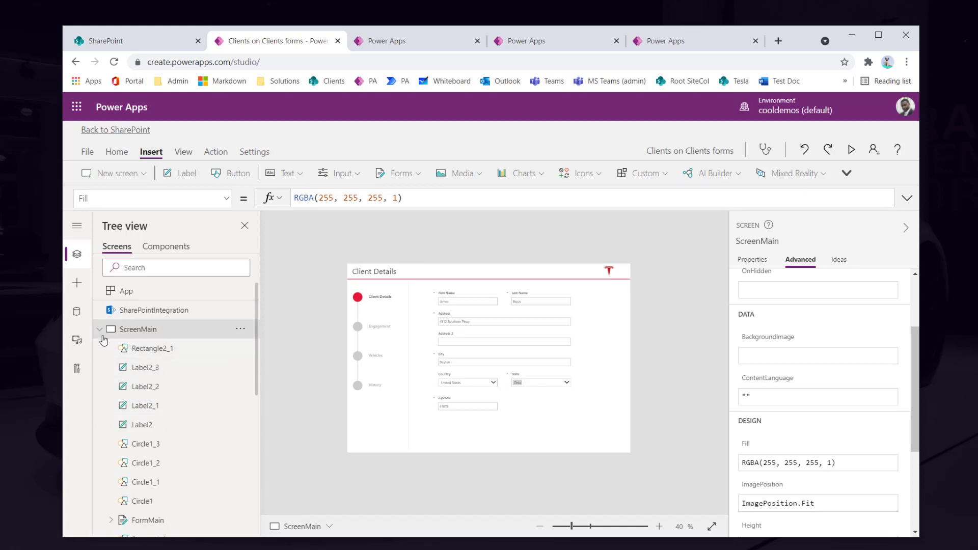
left_click(99, 329)
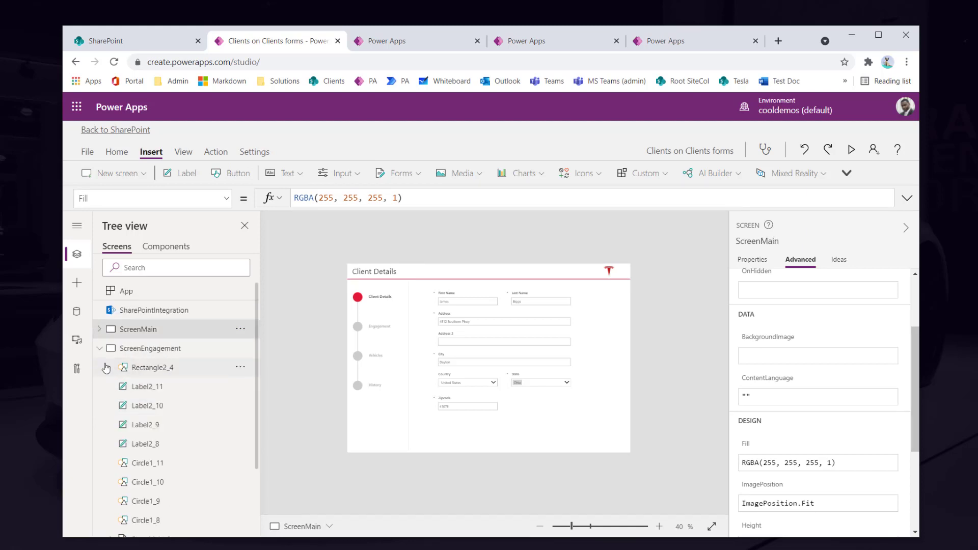
left_click(140, 349)
left_click(138, 334)
left_click(139, 352)
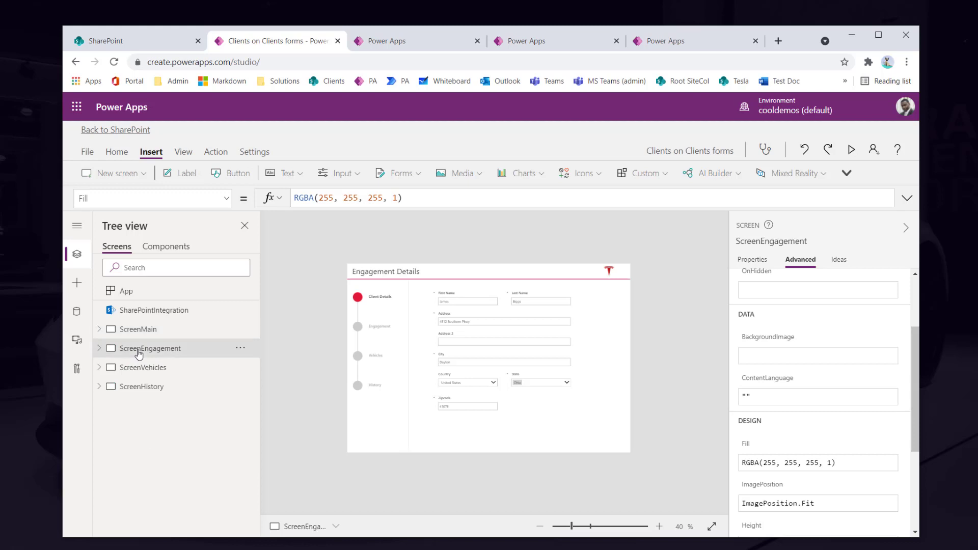
left_click(148, 334)
left_click(144, 351)
left_click(141, 373)
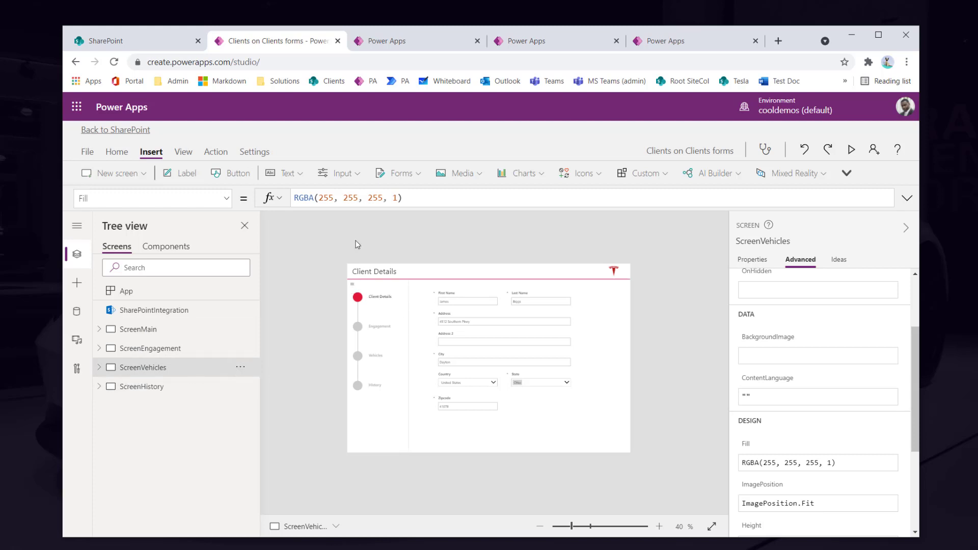
left_click(149, 392)
left_click(147, 371)
left_click(148, 352)
left_click(147, 331)
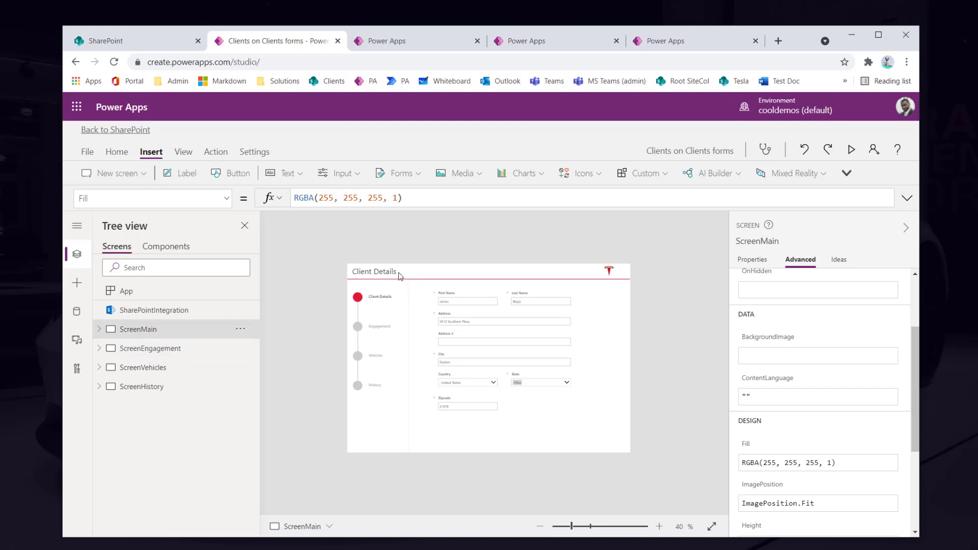
left_click(153, 350)
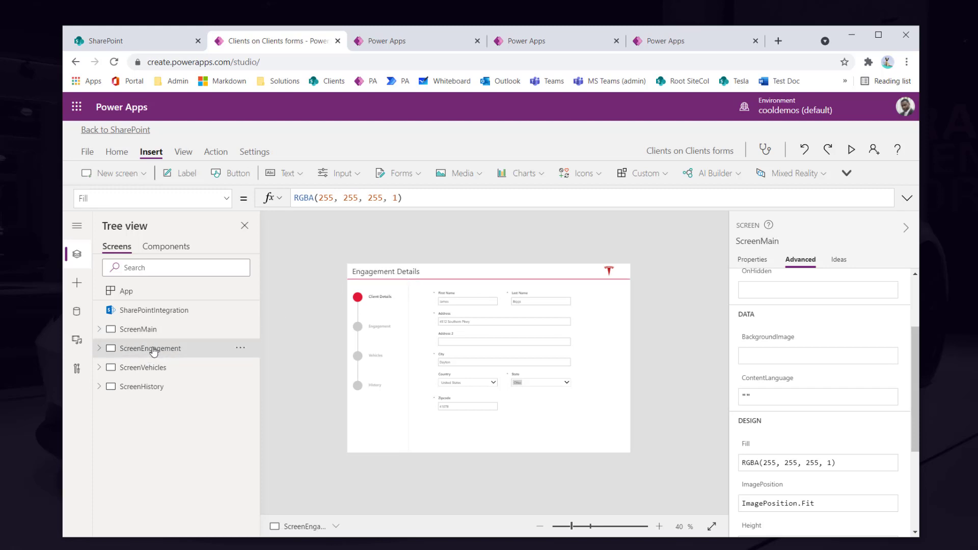
left_click(142, 373)
left_click(131, 389)
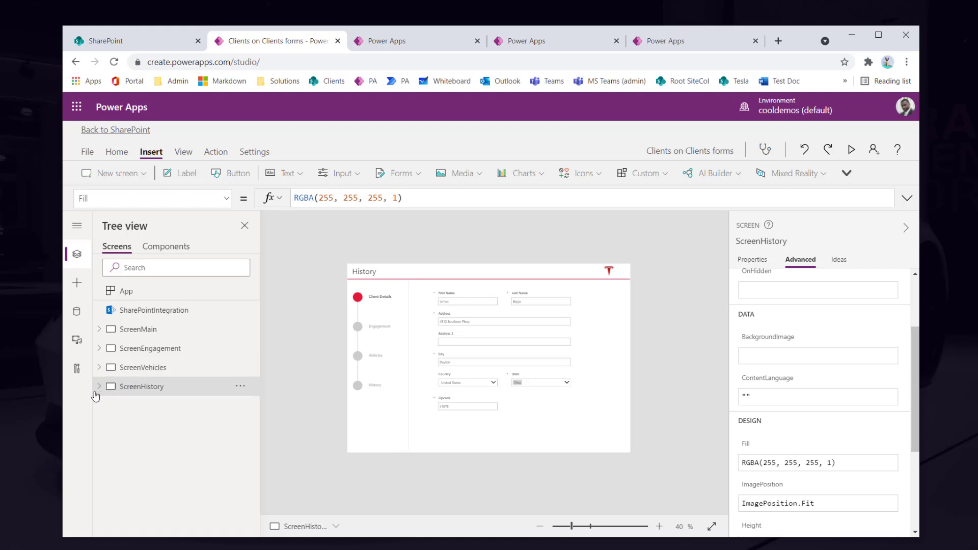
Examine the controls of ScreenHistory and its step navigation up close
left_click(99, 388)
scroll(143, 478, "down", 1)
scroll(142, 479, "down", 1)
scroll(143, 478, "up", 2)
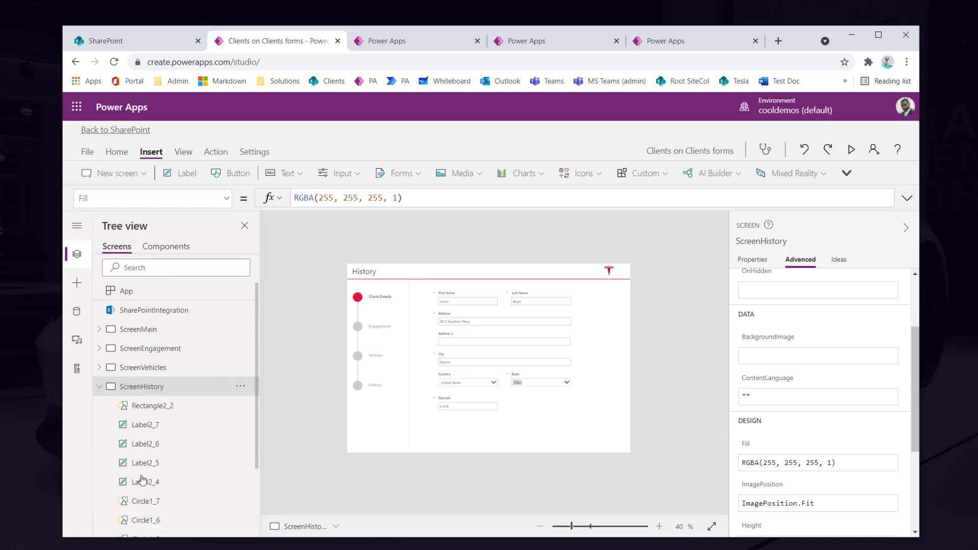
left_click(100, 387)
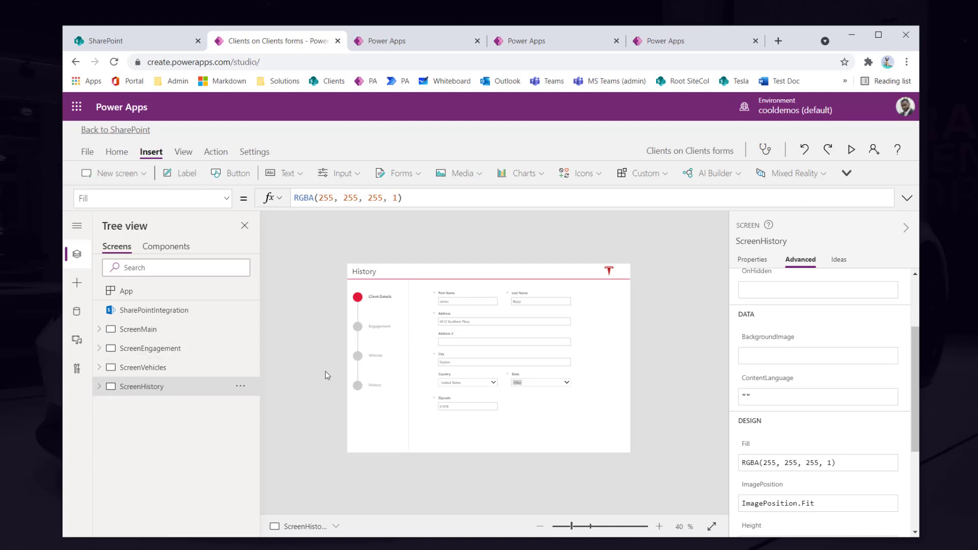
left_click(659, 528)
left_click(659, 528)
left_click(659, 527)
left_click(659, 528)
left_click_drag(521, 511, 465, 511)
scroll(532, 406, "up", 2)
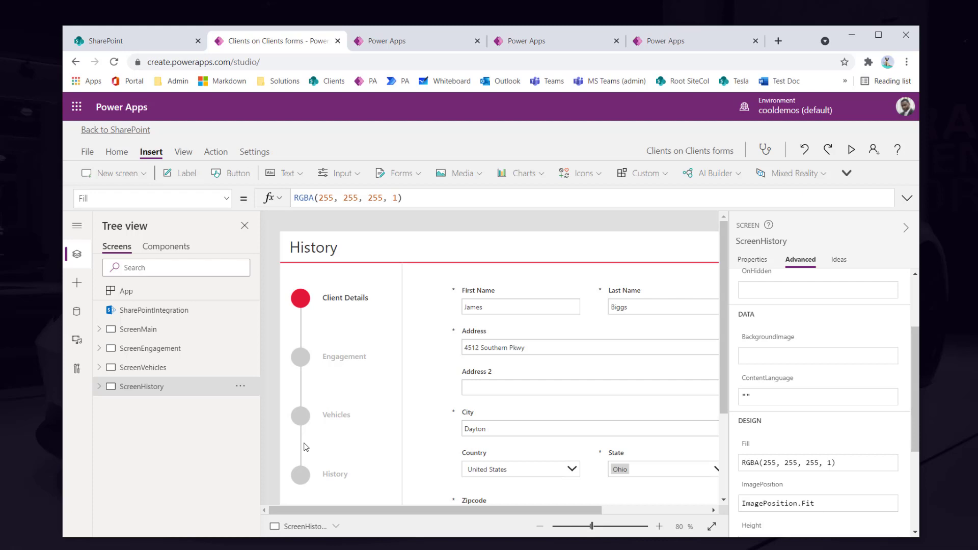
Create a new component and rename it cmpNavigation
left_click(166, 246)
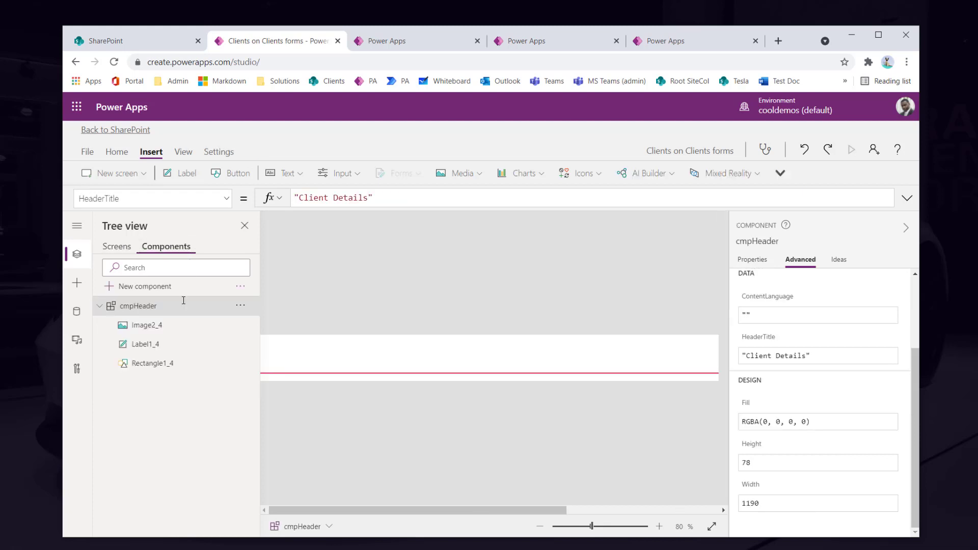
left_click(153, 287)
left_click(241, 382)
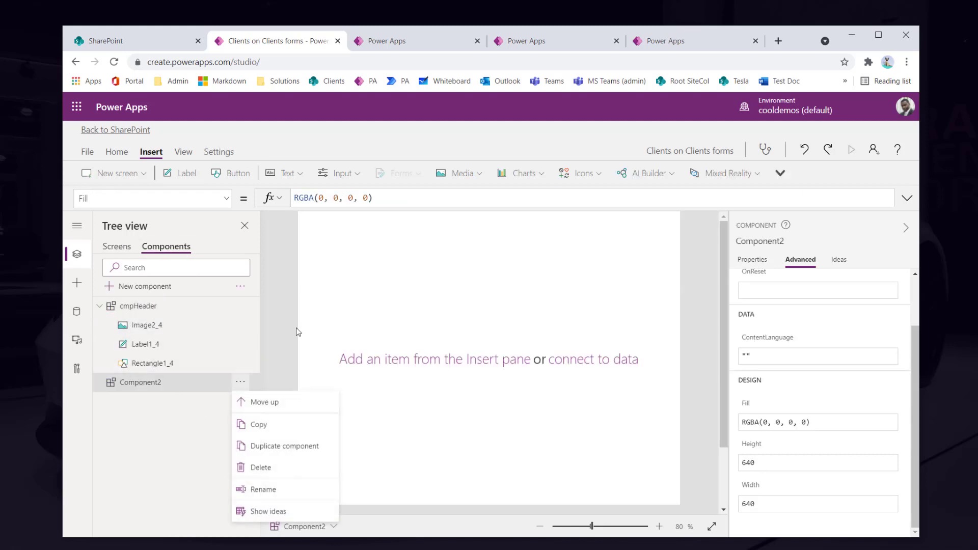
left_click(272, 488)
key("ctrl+v")
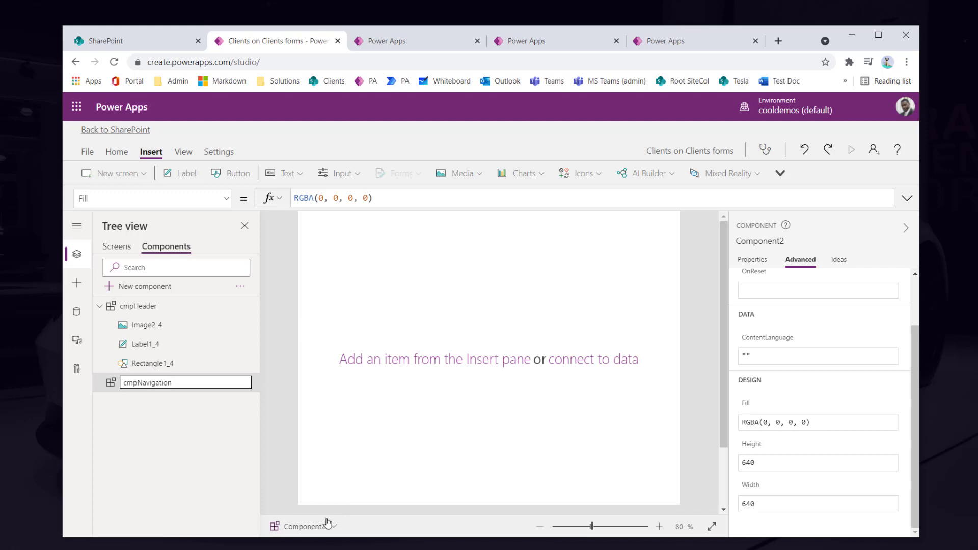
key("Return")
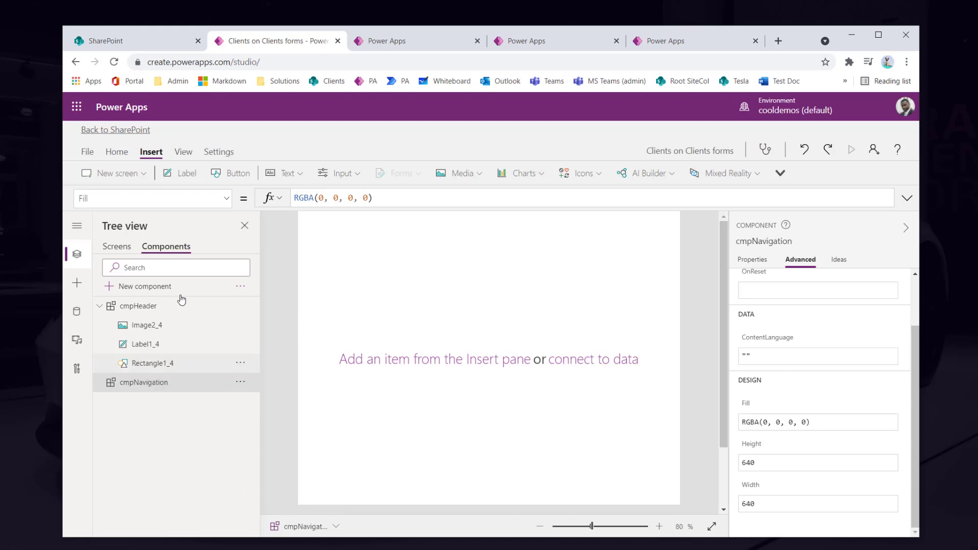
Copy the step circles, labels, connecting line and divider from ScreenHistory into the cmpNavigation component
left_click(117, 247)
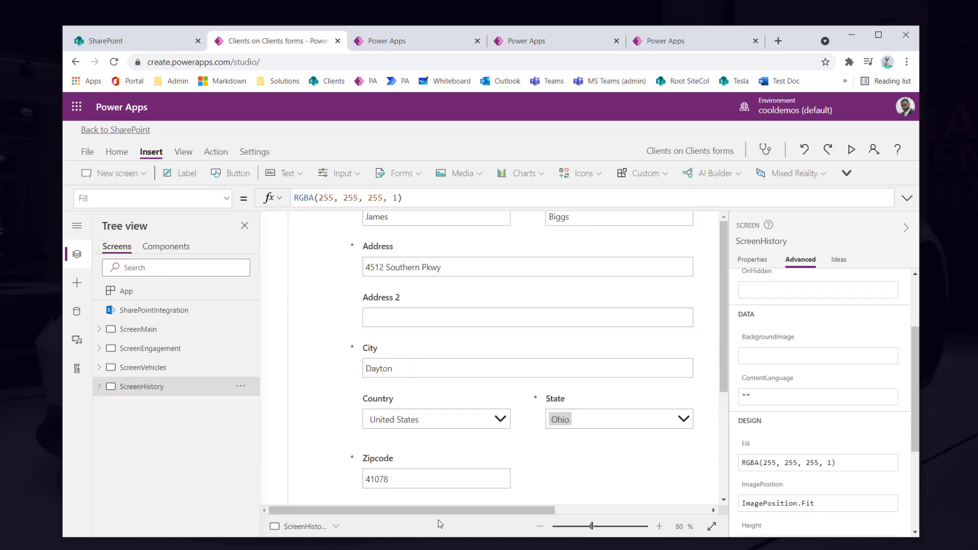
left_click(546, 528)
left_click(546, 527)
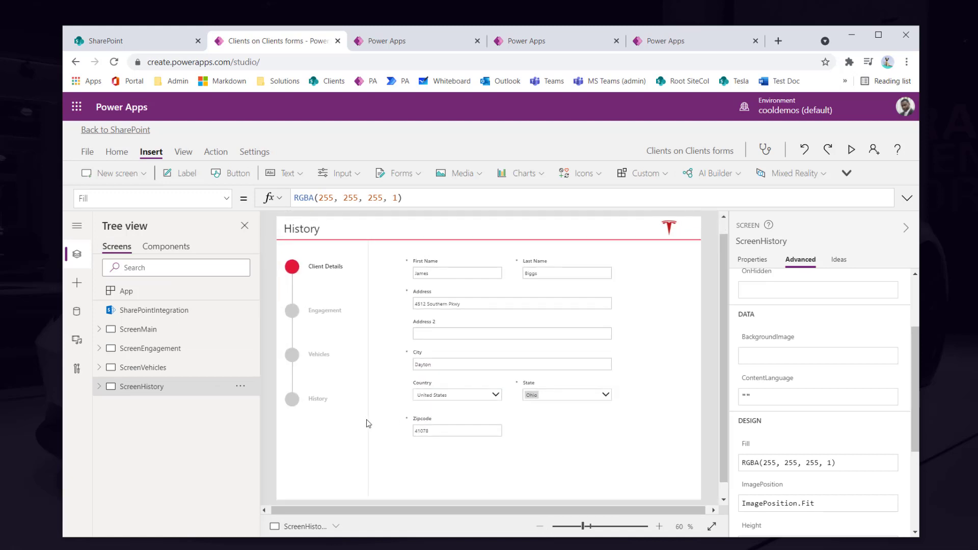
left_click_drag(321, 380, 274, 242)
left_click_drag(282, 422, 362, 230)
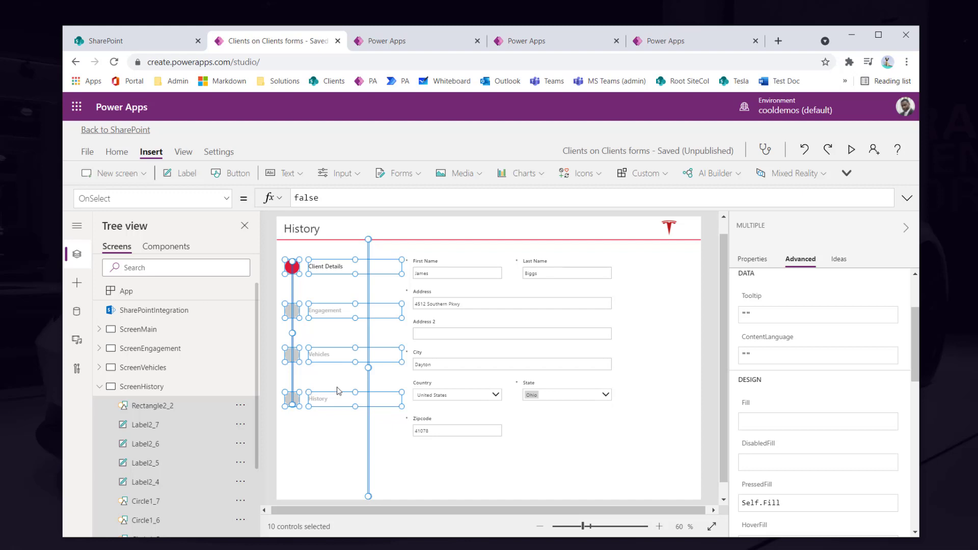
left_click(145, 246)
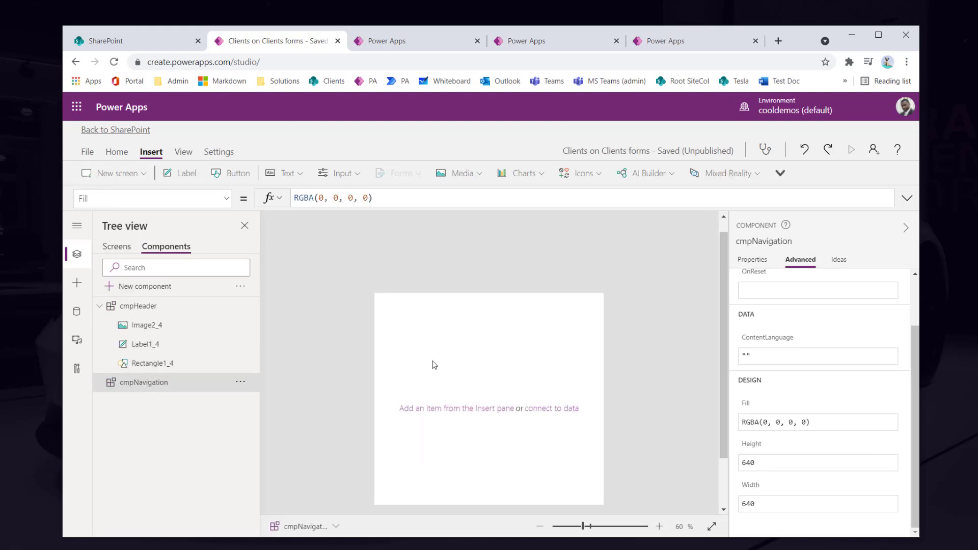
key("ctrl+v")
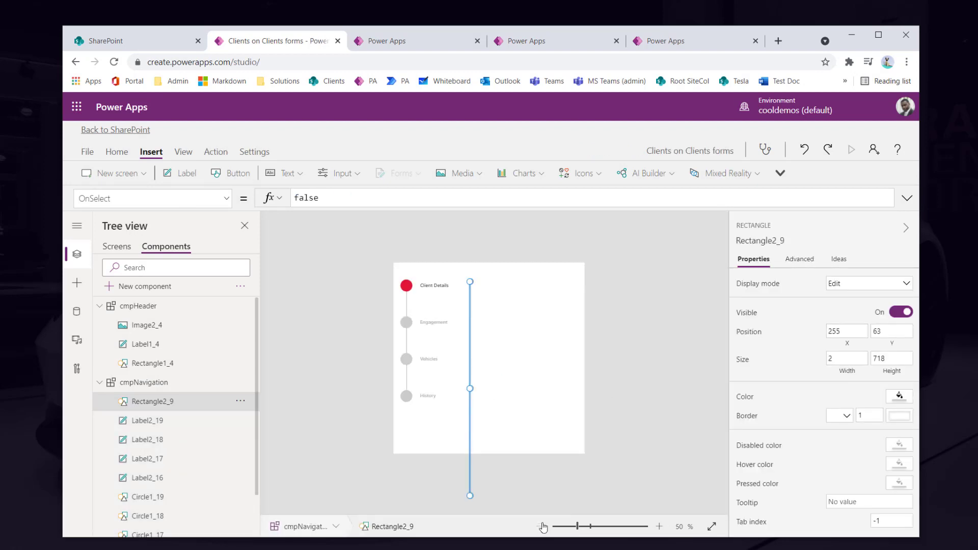
left_click(641, 416)
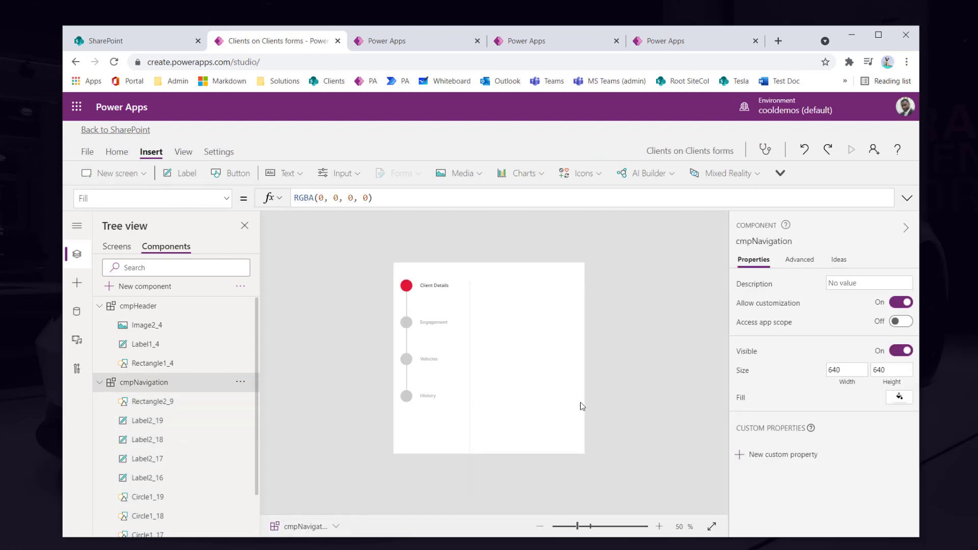
Insert a rectangle along the edge of cmpNavigation, 120 wide and 640 high, as a size guide
left_click(77, 282)
left_click(144, 248)
type("rec")
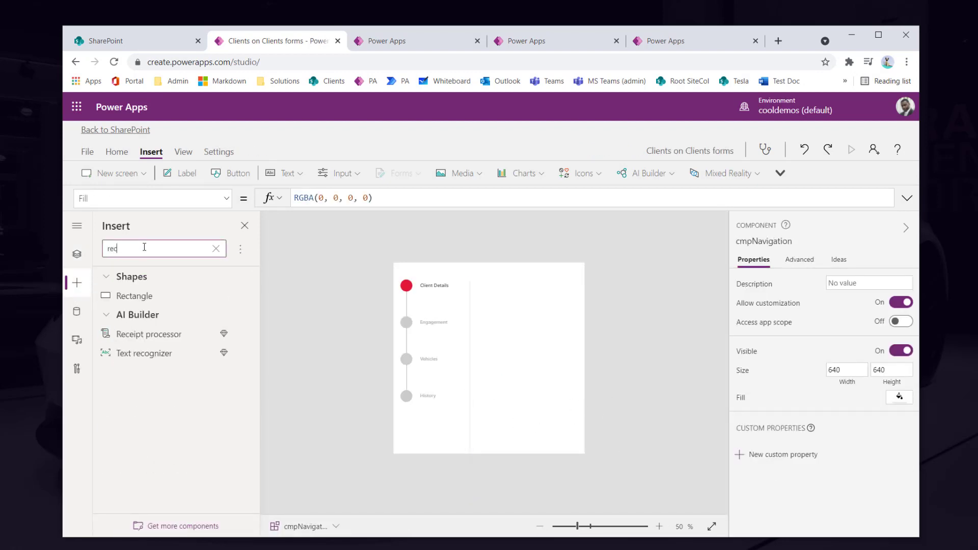
left_click(137, 296)
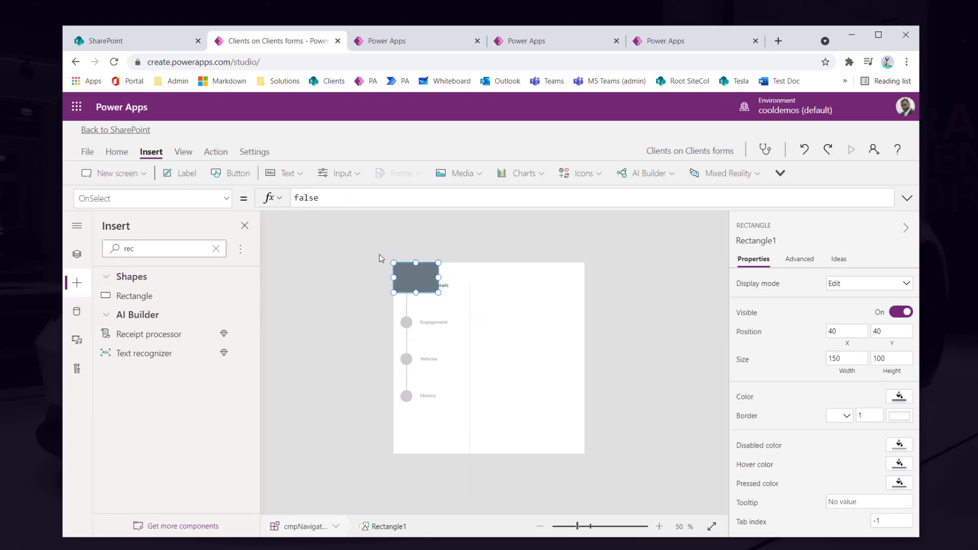
left_click_drag(416, 292, 420, 536)
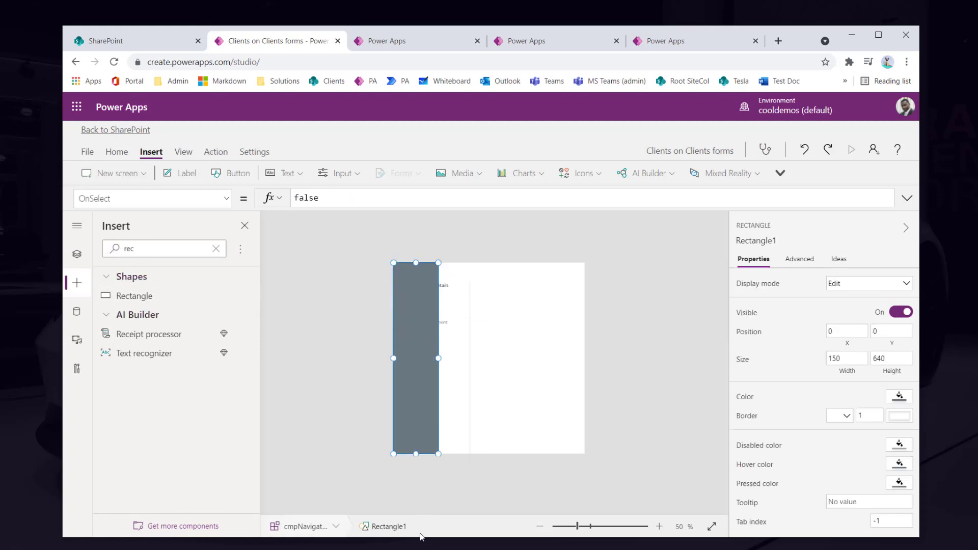
mouse_move(416, 453)
left_mouse_down()
mouse_move(415, 492)
mouse_move(417, 370)
left_mouse_up()
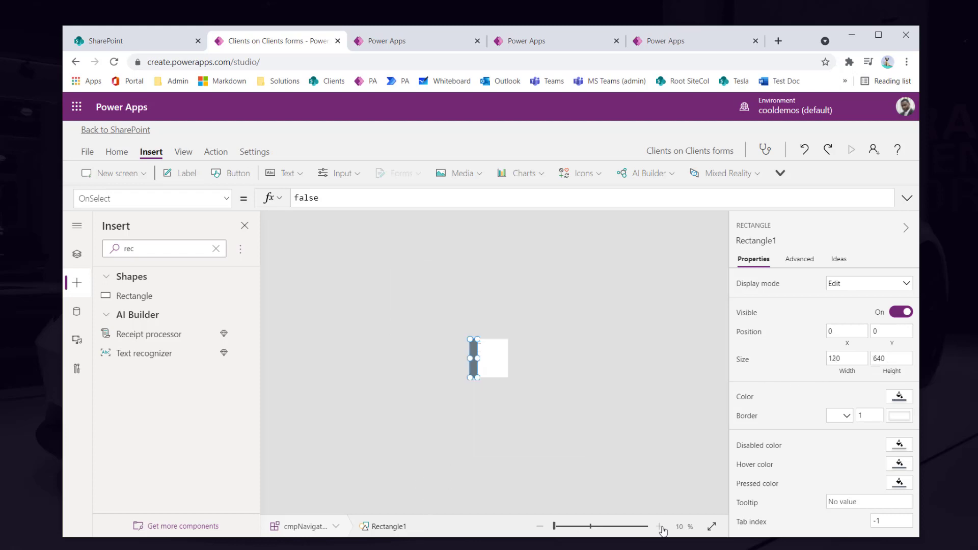
left_click(661, 528)
left_click(660, 528)
left_click(661, 528)
left_click(660, 528)
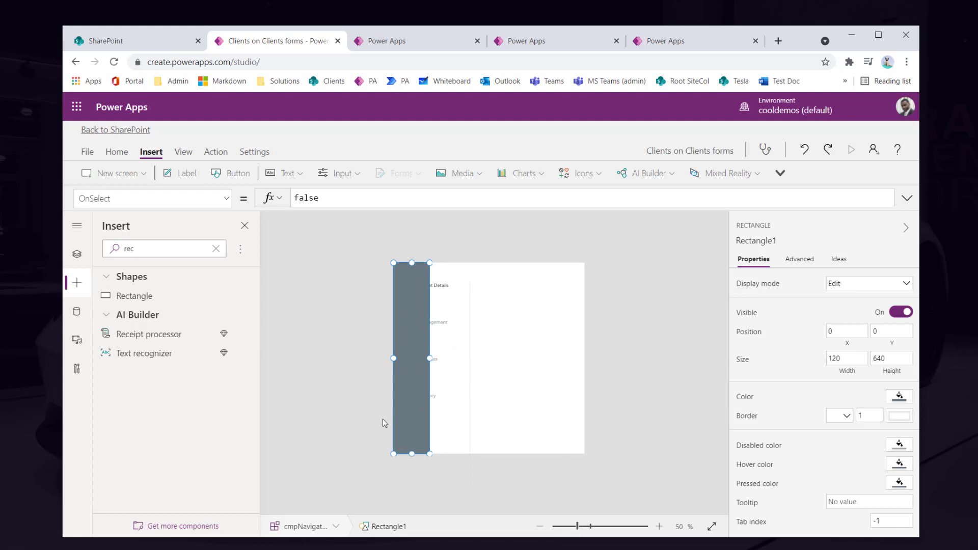
left_click(471, 482)
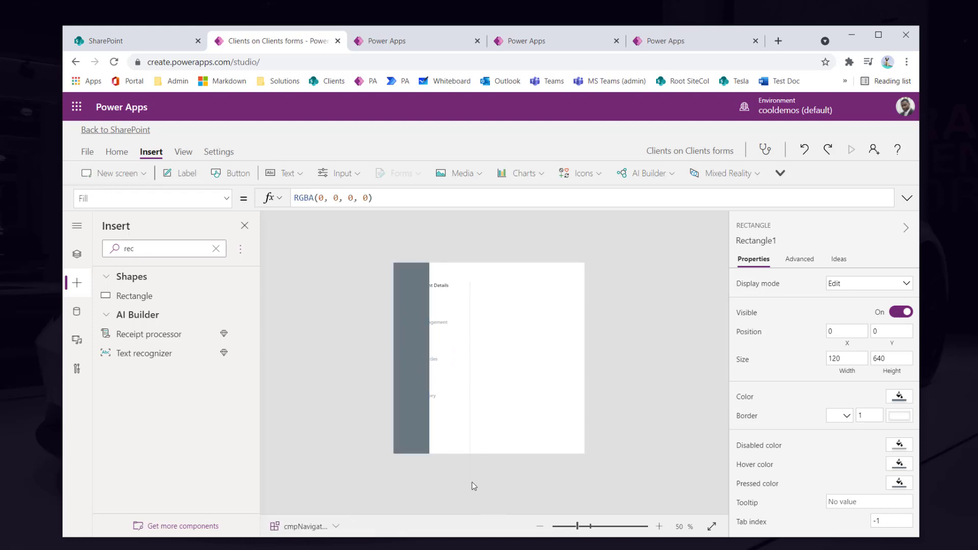
Check the size of the vertical divider and set the height of cmpNavigation to 725
left_click(77, 254)
scroll(135, 456, "down", 3)
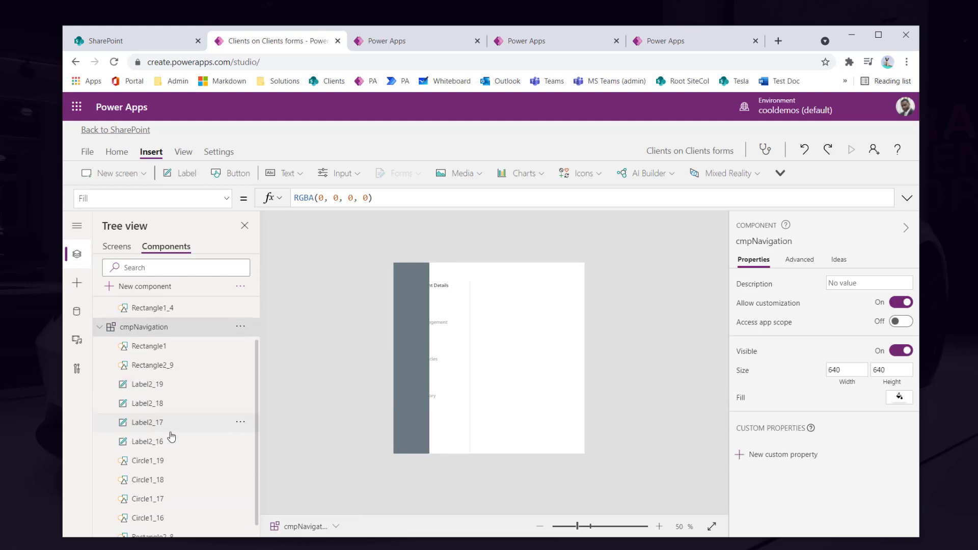
left_click(151, 345)
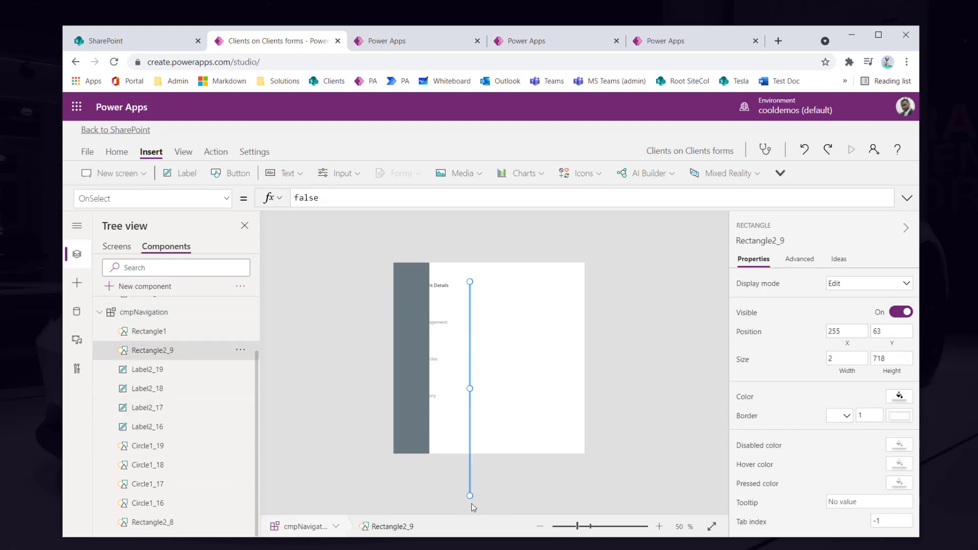
left_click(148, 316)
double_click(892, 370)
type("725")
key("Return")
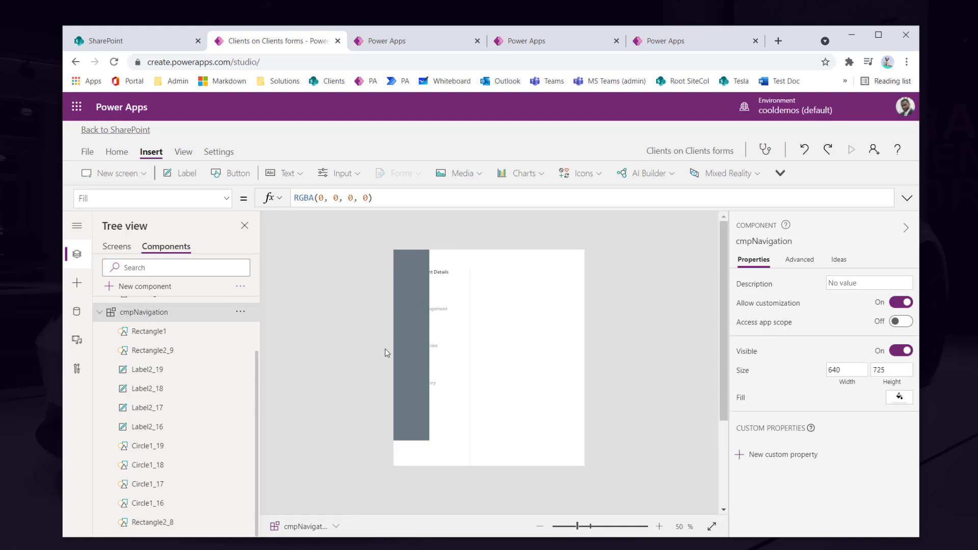
Delete the guide rectangle and move the navigation controls up to the upper-left corner of cmpNavigation
left_click(406, 361)
key("Delete")
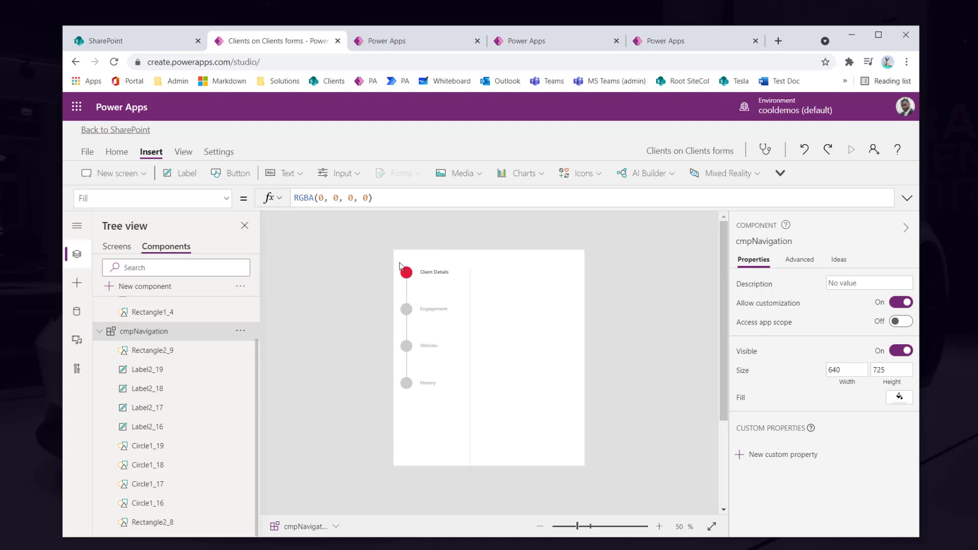
left_click_drag(400, 262, 515, 465)
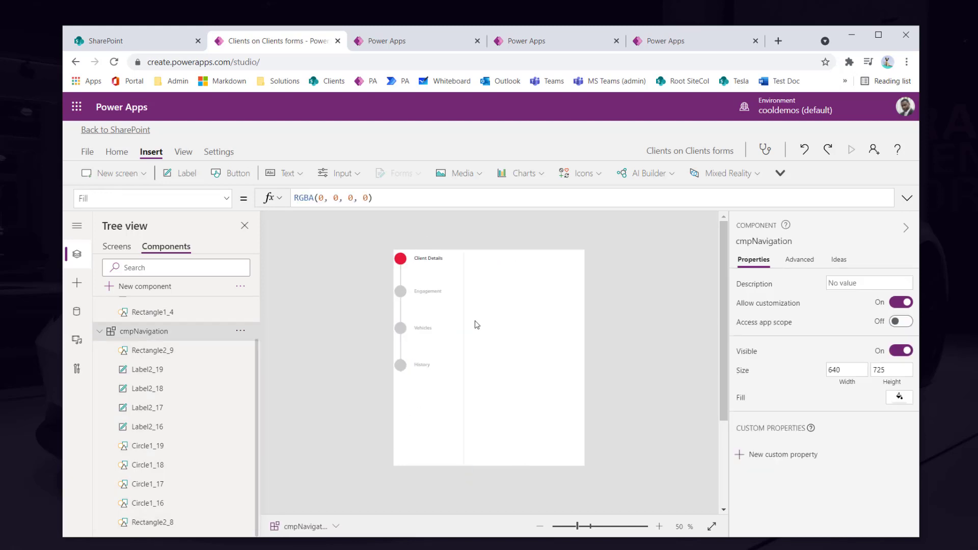
Set the cmpNavigation width to 280, gauging it against ScreenHistory with a temporary rectangle, and delete that rectangle
left_click(114, 247)
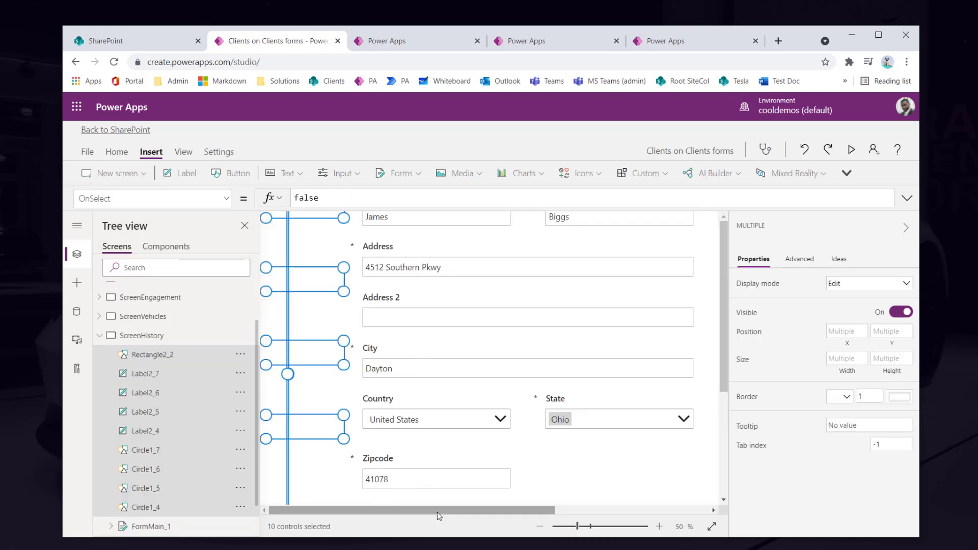
left_click(540, 527)
left_click(374, 368)
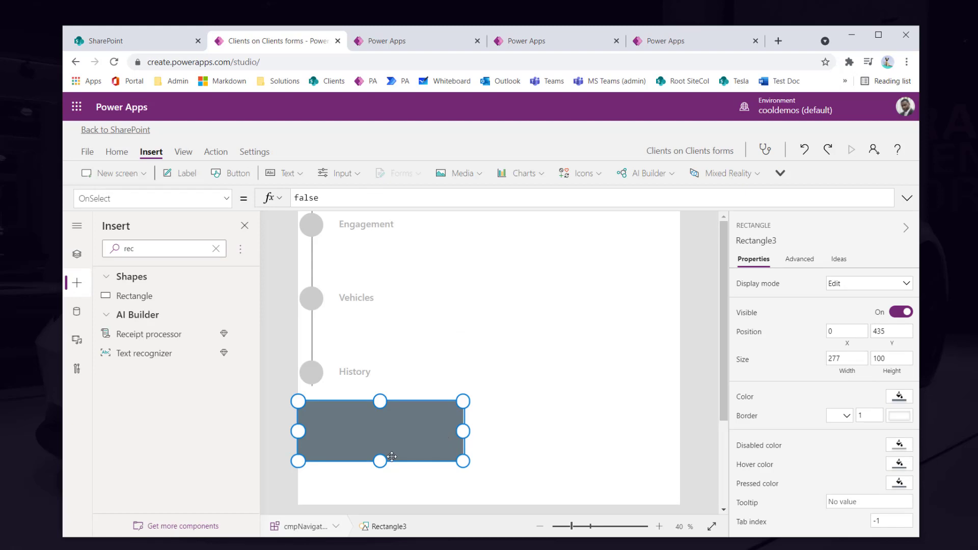
left_click_drag(383, 460, 384, 450)
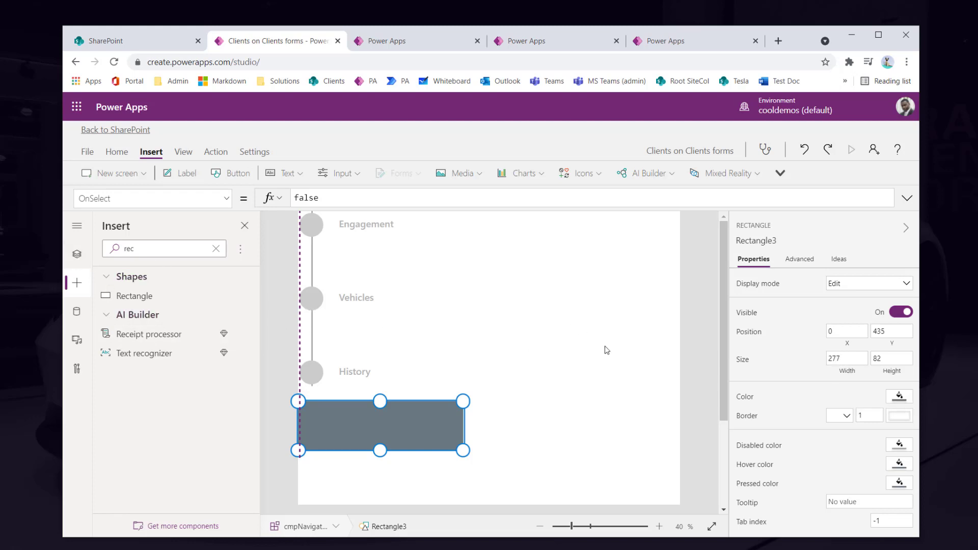
left_click(78, 256)
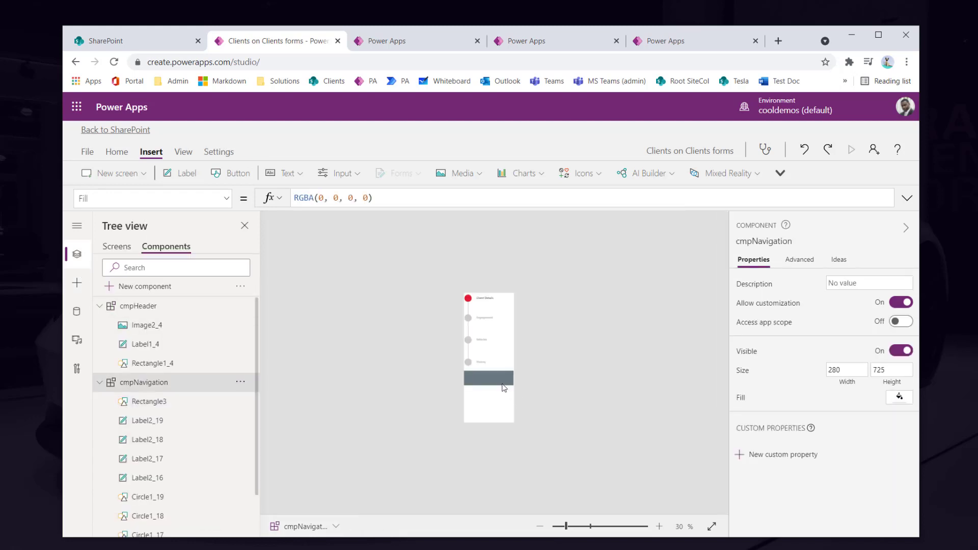
left_click(500, 381)
key("Delete")
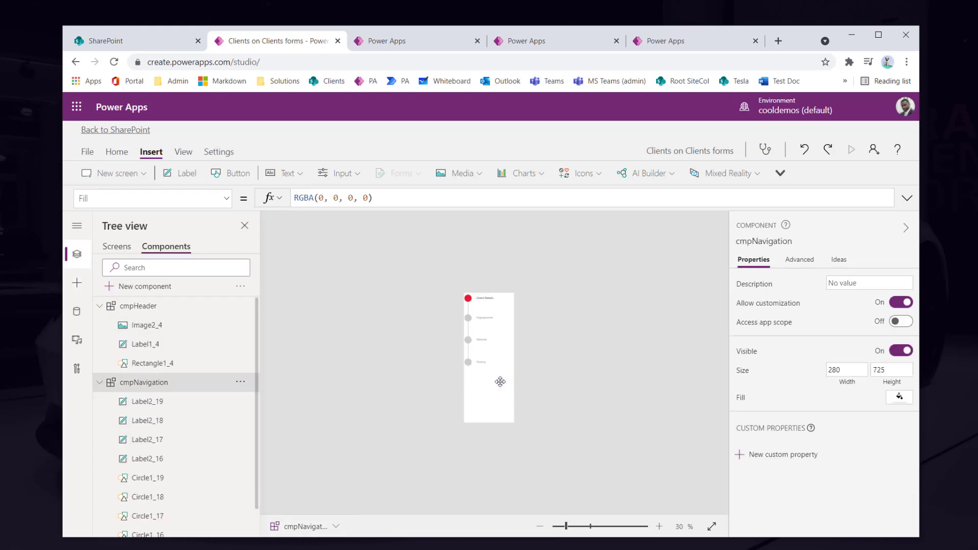
Adjust the height of the vertical line connecting the step circles so it ends within the History circle
left_click(659, 526)
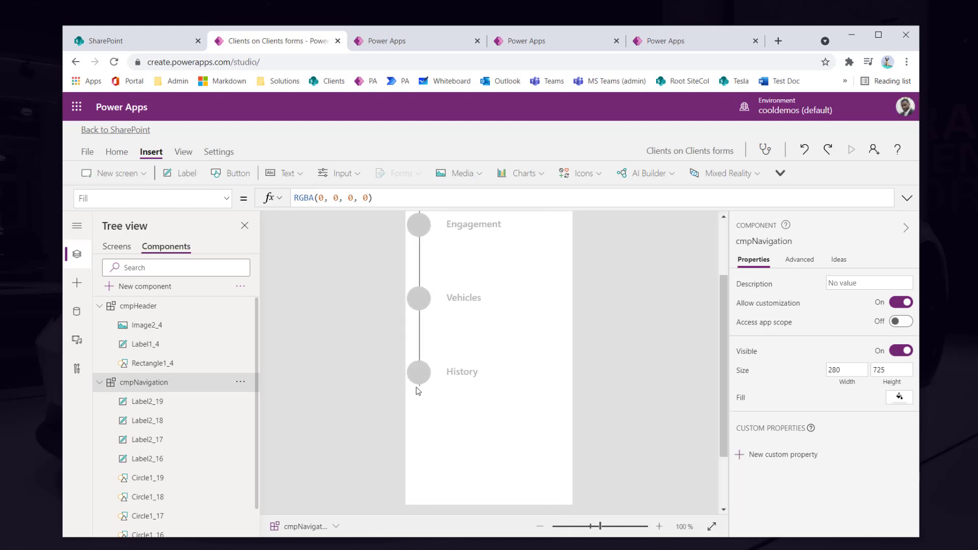
scroll(651, 309, "up", 2)
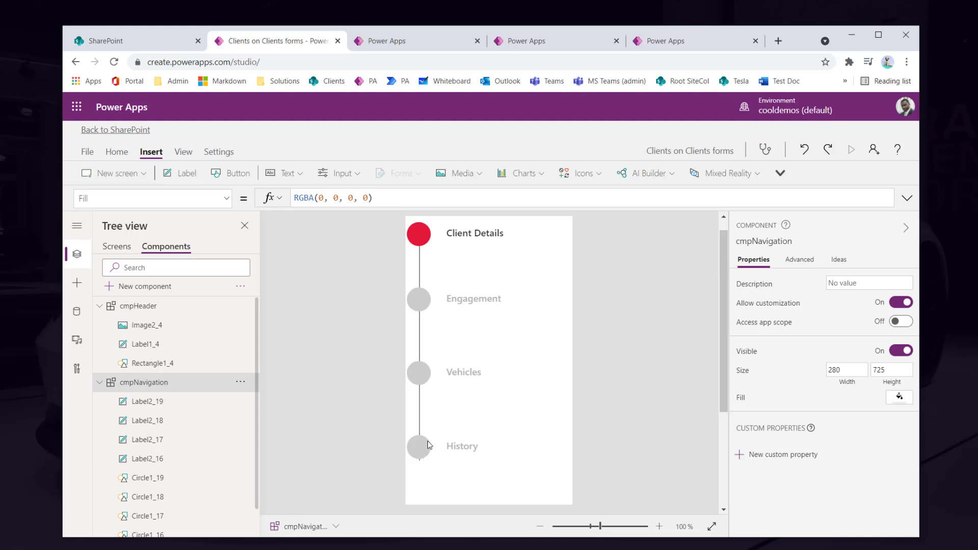
left_click(420, 418)
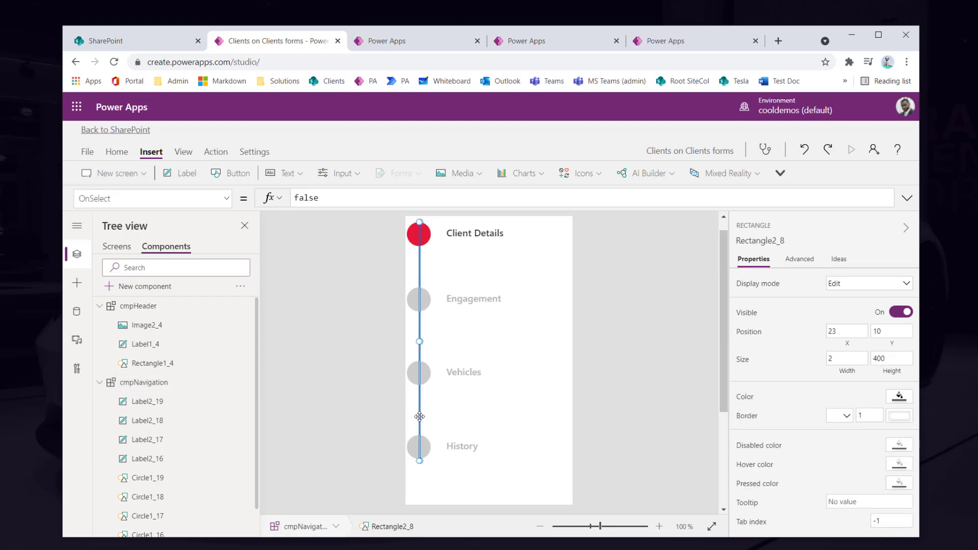
left_click(890, 359)
left_click(507, 471)
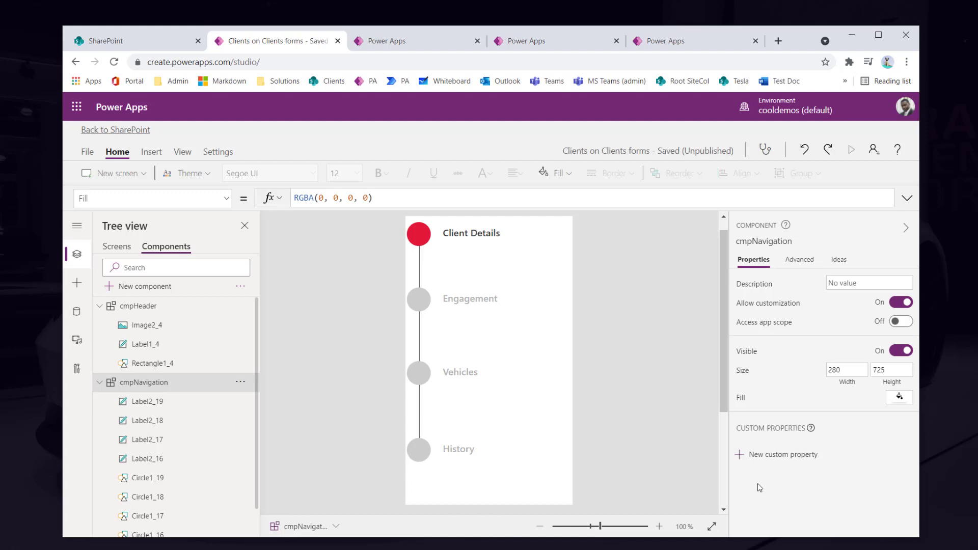
Start a new custom property on cmpNavigation with display name "Active Stage Number" and name "ActiveStageNumber"
left_click(777, 458)
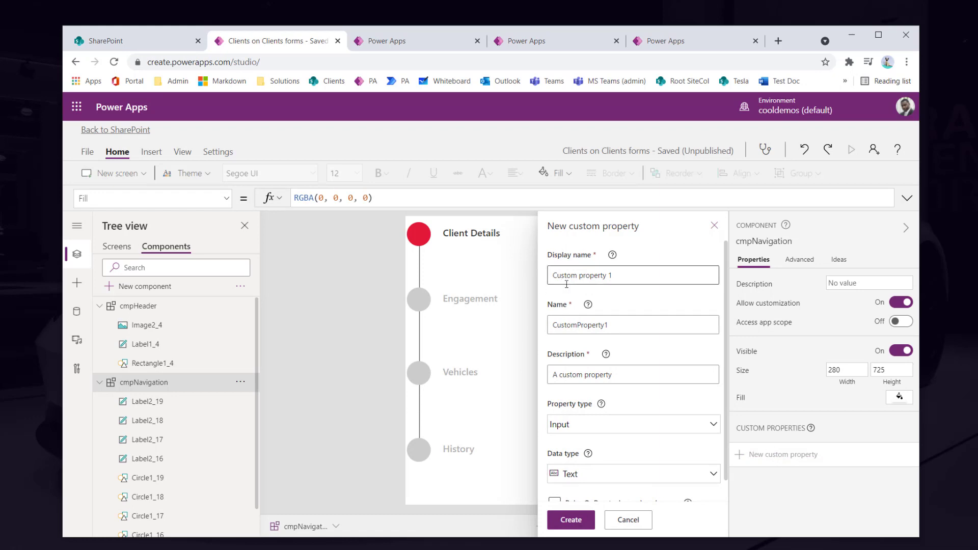
left_click_drag(655, 284, 465, 277)
key("BackSpace")
type("ActiveStageNumber")
left_click(587, 275)
key("Left")
key("Left")
key("Left")
key("Left")
key("Left")
key("Left")
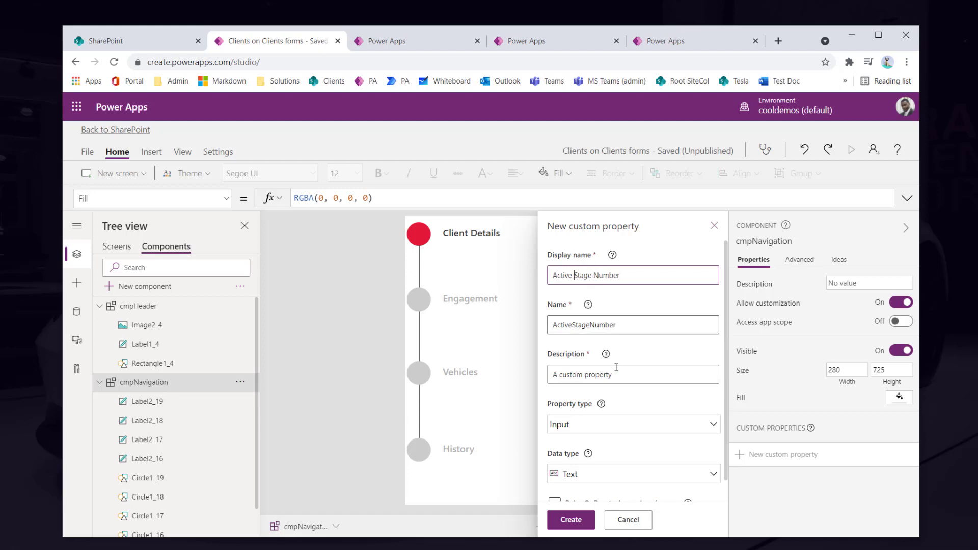
left_click(618, 326)
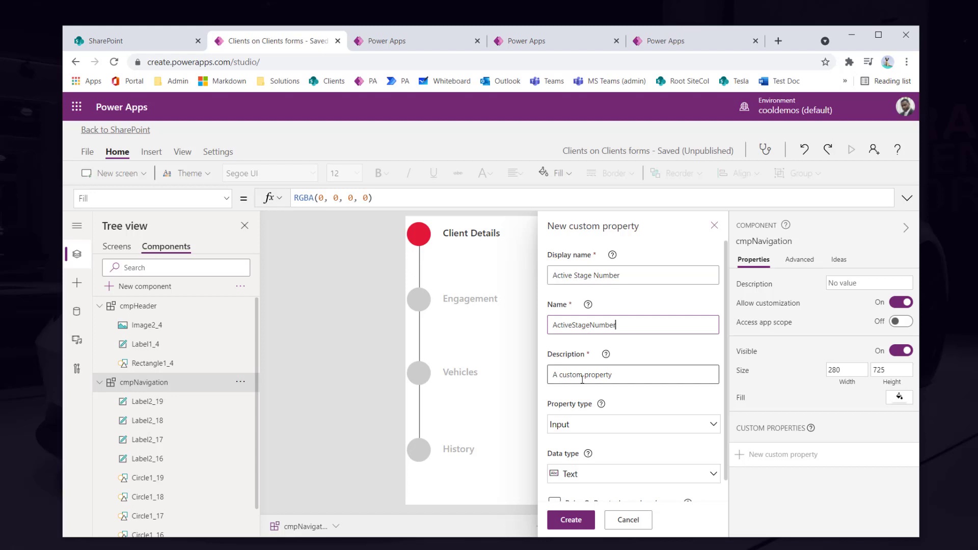
Set the new property's description to "The active stage of the Navigation"
left_click_drag(613, 377, 559, 378)
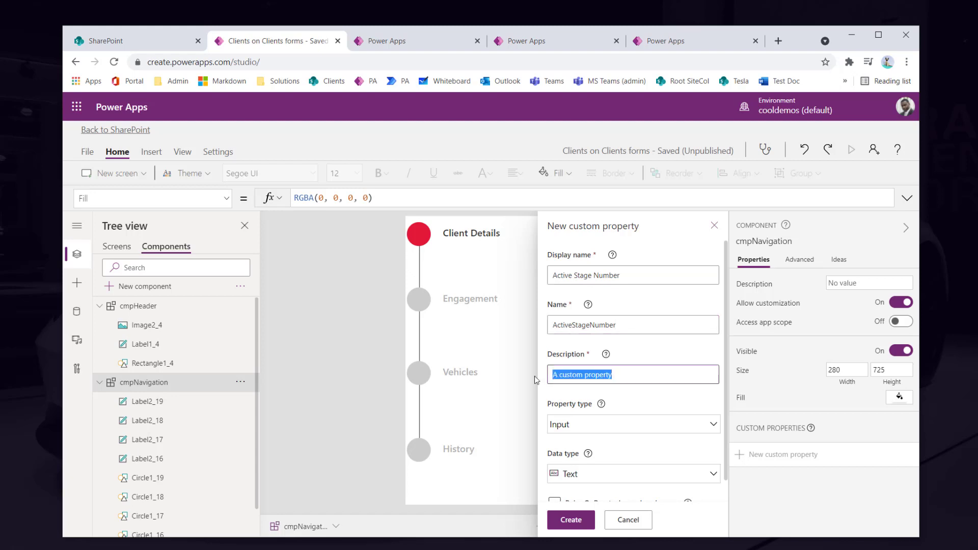
type("The active stage of the Navigate")
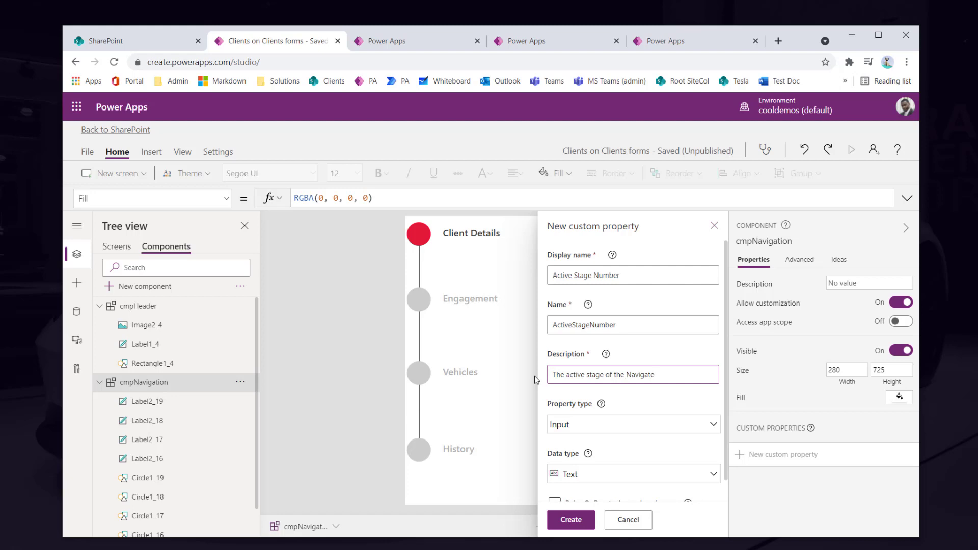
key("BackSpace")
type("ion")
Set the Active Stage Number property's data type to Number and create the property
scroll(589, 435, "down", 2)
left_click(589, 453)
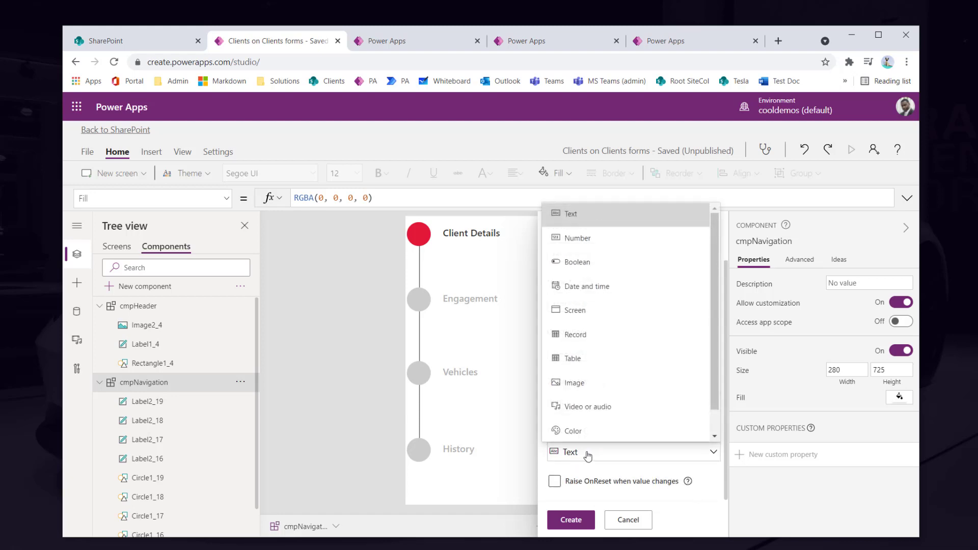
left_click(579, 243)
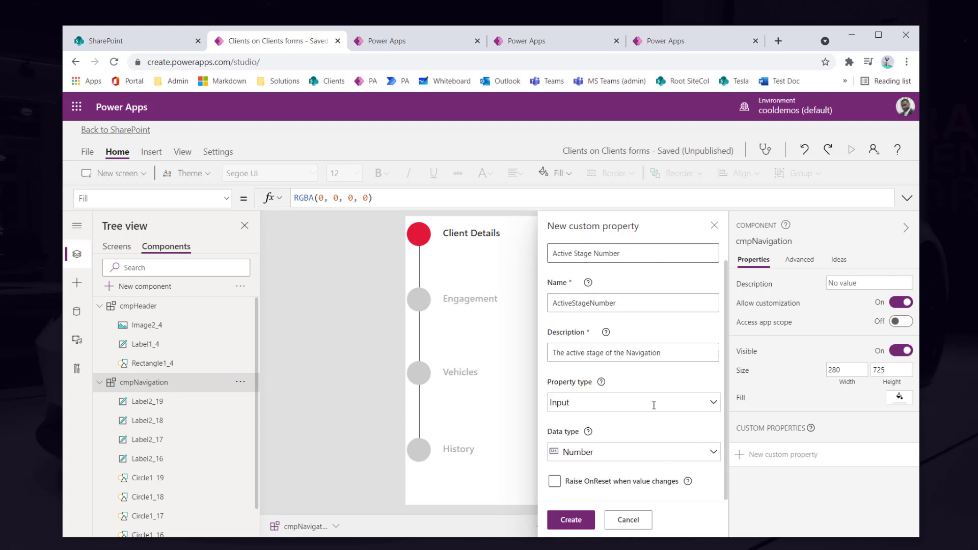
left_click(570, 519)
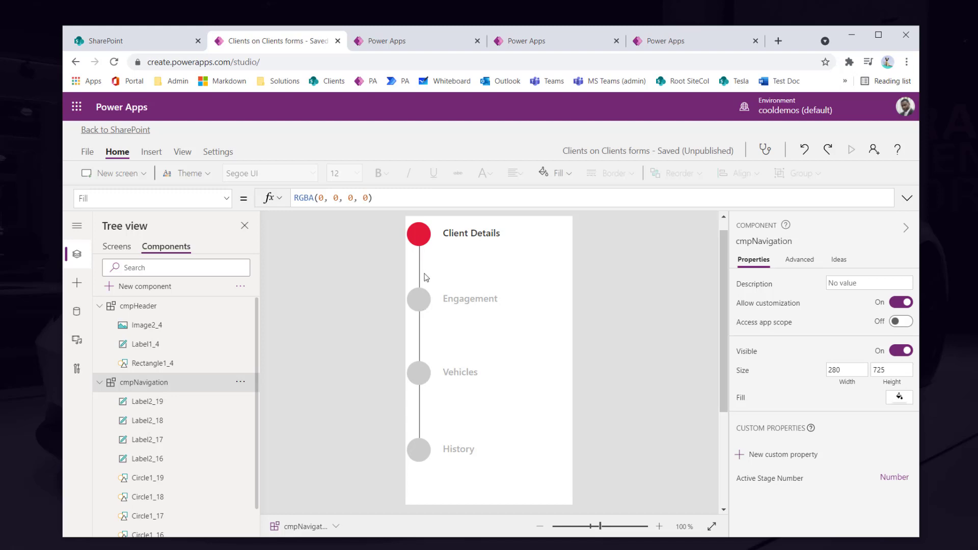
Copy the Client Details circle's fill formula RGBA(227, 25, 55, 1) and paste it into the blank note in Notepad
left_click(425, 238)
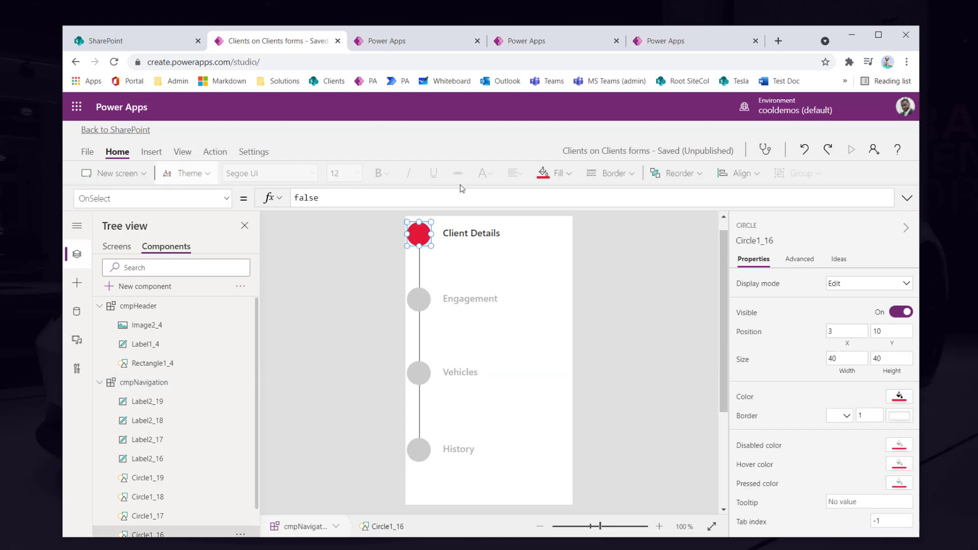
left_click(554, 173)
left_click(393, 198)
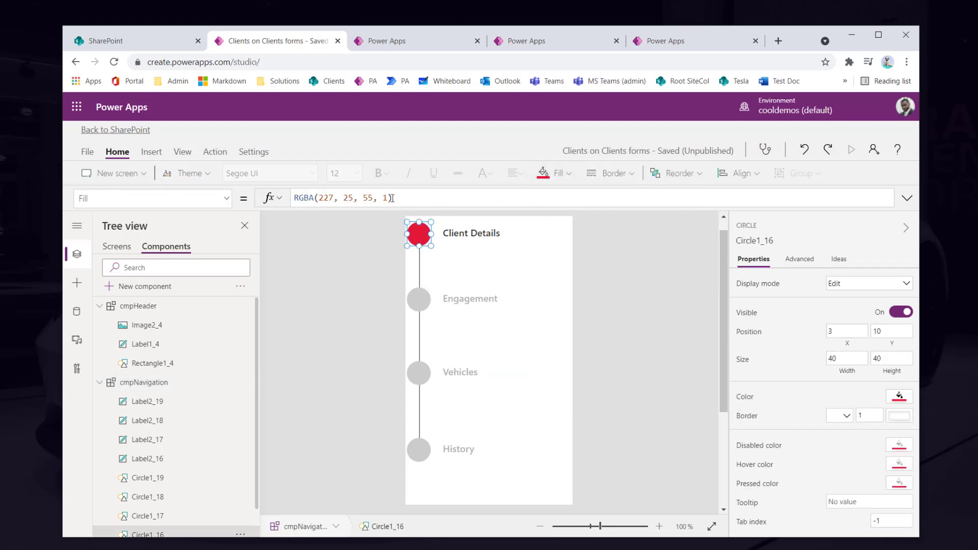
left_click_drag(393, 198, 288, 218)
key("ctrl+c")
key("alt+Tab")
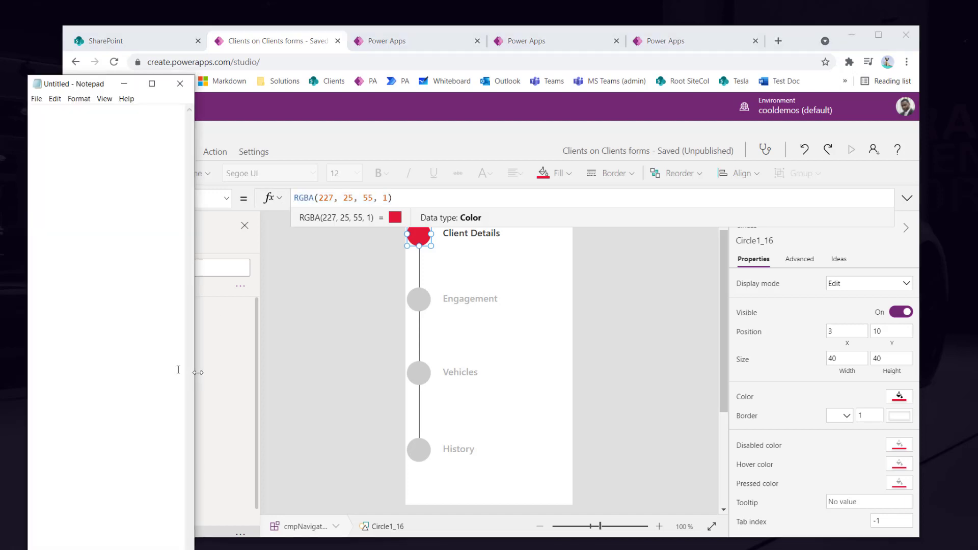
key("ctrl+v")
key("Return")
Copy the Engagement circle's fill formula RGBA(204, 204, 204, 1) into the Notepad note under the label "grey"
left_click(418, 299)
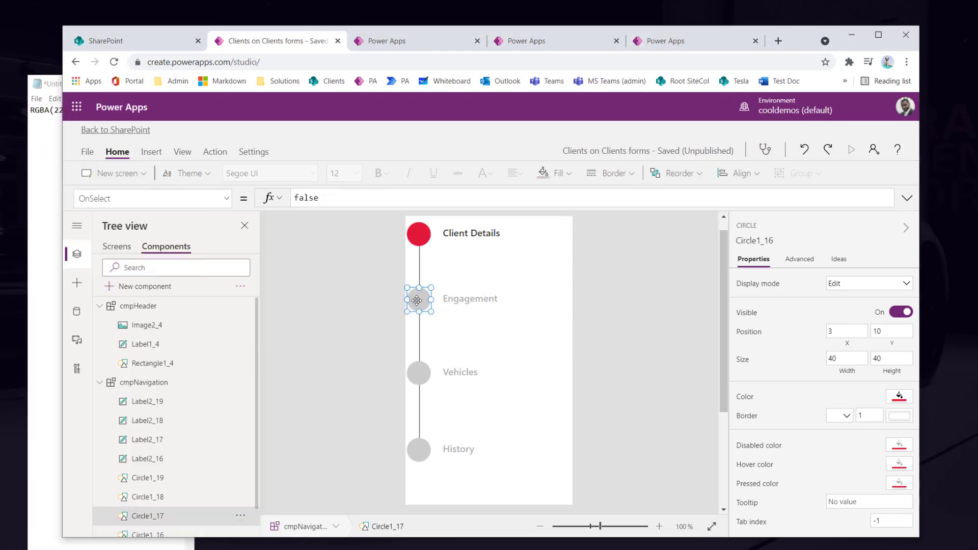
left_click(557, 175)
left_click_drag(403, 198, 279, 207)
left_click(46, 205)
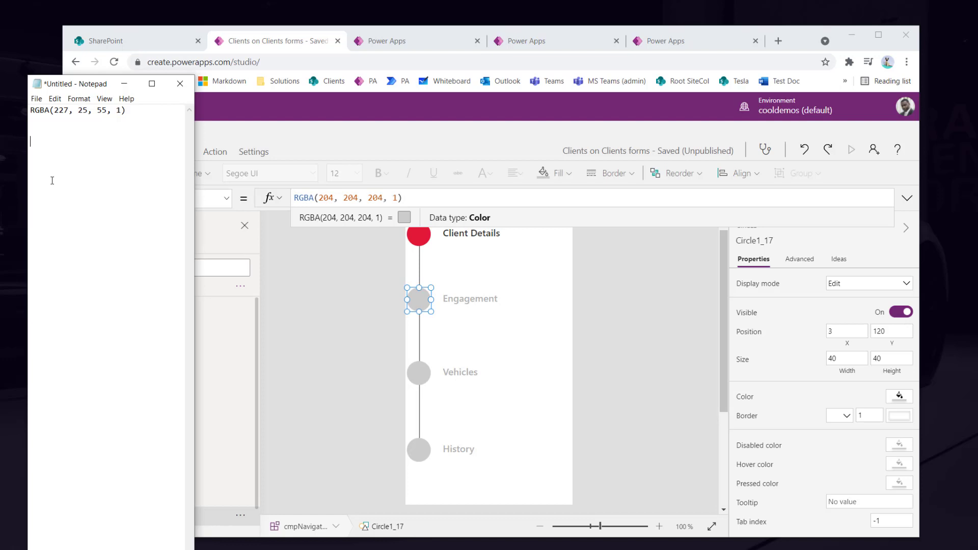
type("grey")
key("Return")
key("ctrl+v")
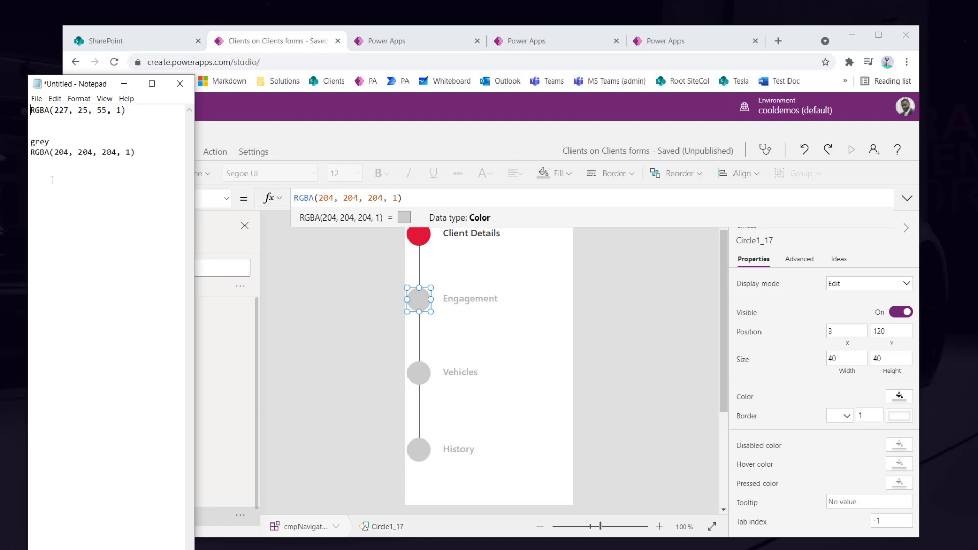
Label the first color value in the Notepad note "red" on a line above it
key("Return")
key("Up")
type("red")
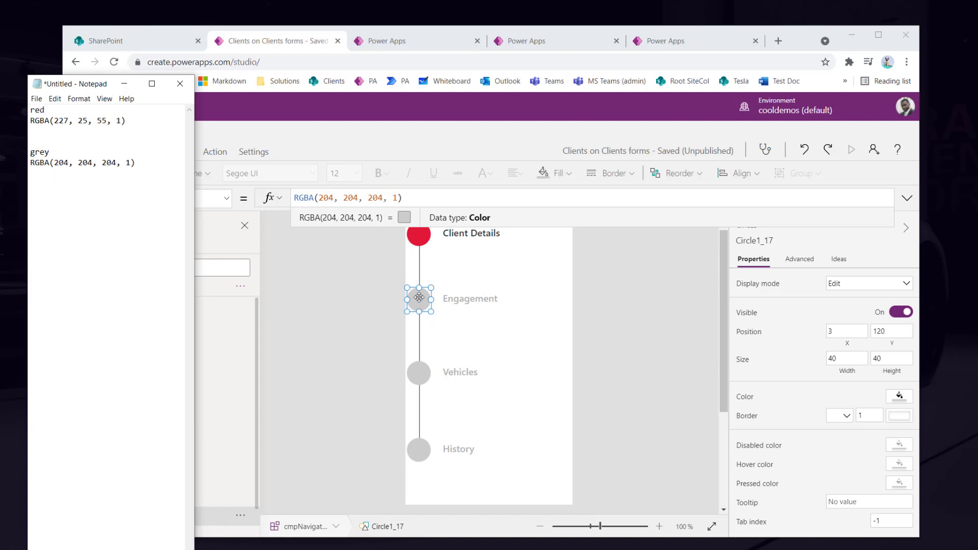
Fill the Engagement circle in Power Apps with the standard green color
left_click(420, 299)
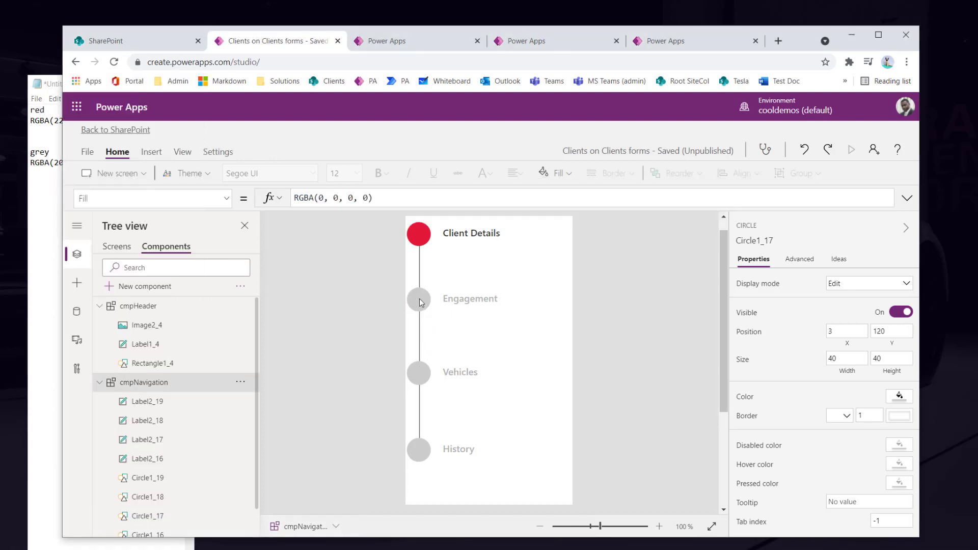
left_click(565, 174)
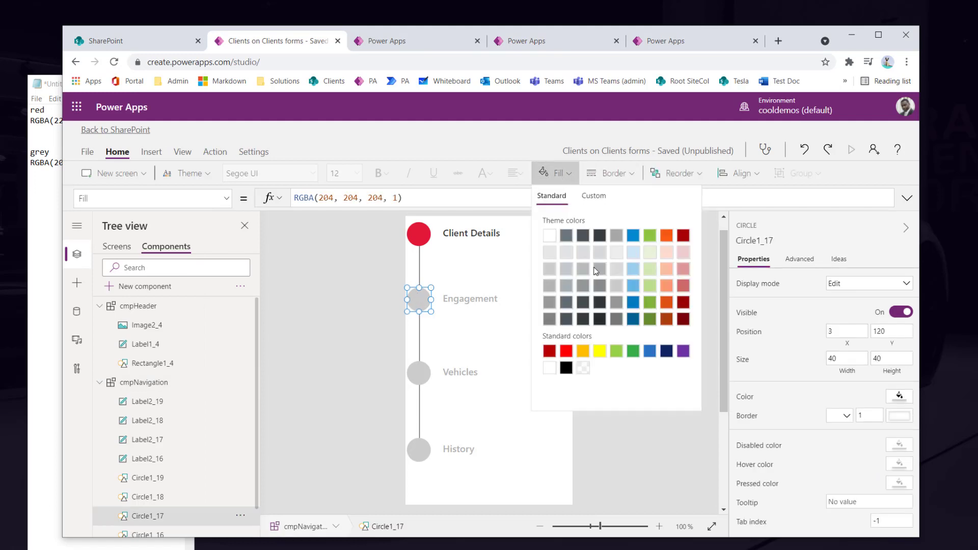
left_click(631, 356)
left_click(617, 355)
left_click(633, 353)
Copy the Engagement circle's fill formula RGBA(54, 176, 75, 1) into Notepad under the label "green" and return to Power Apps
left_click(340, 201)
left_click_drag(393, 198, 269, 200)
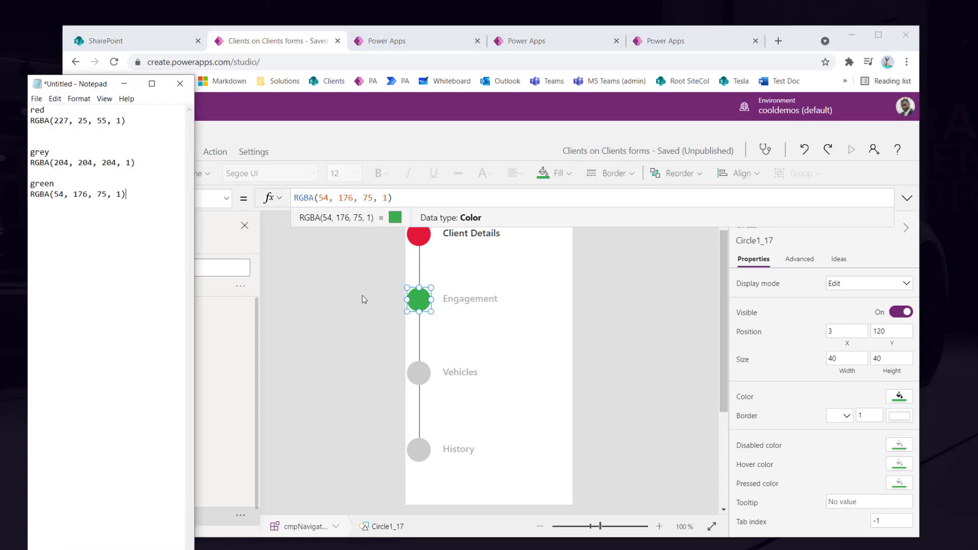
left_click(477, 279)
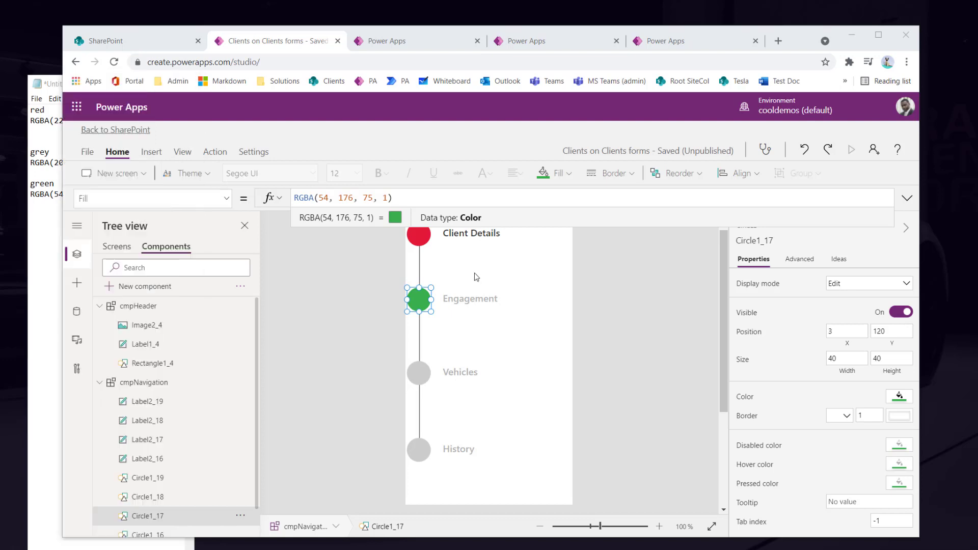
Open the Client Details circle's Fill formula in the expanded editor and make RGBA(227, 25, 55, 1) the true value of an If function
left_click(421, 240)
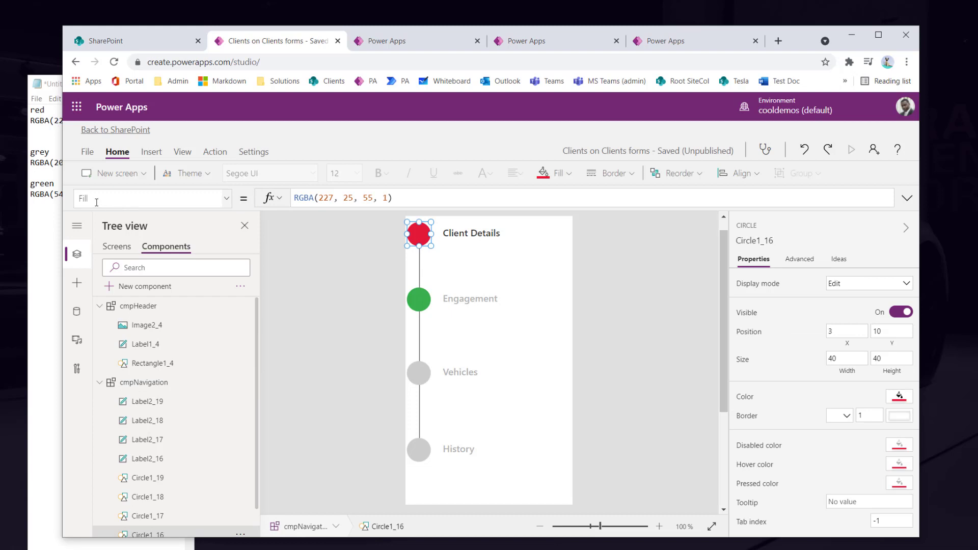
left_click(304, 200)
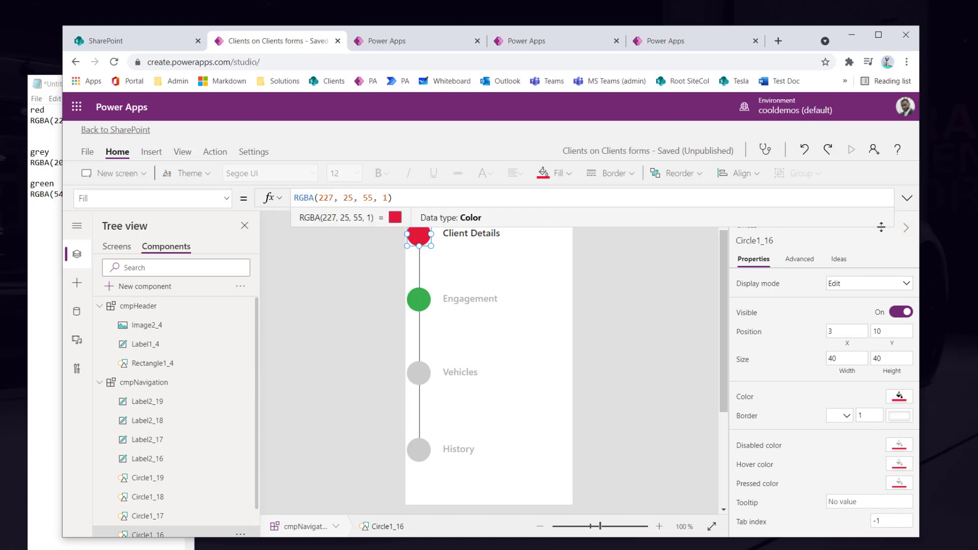
left_click(907, 197)
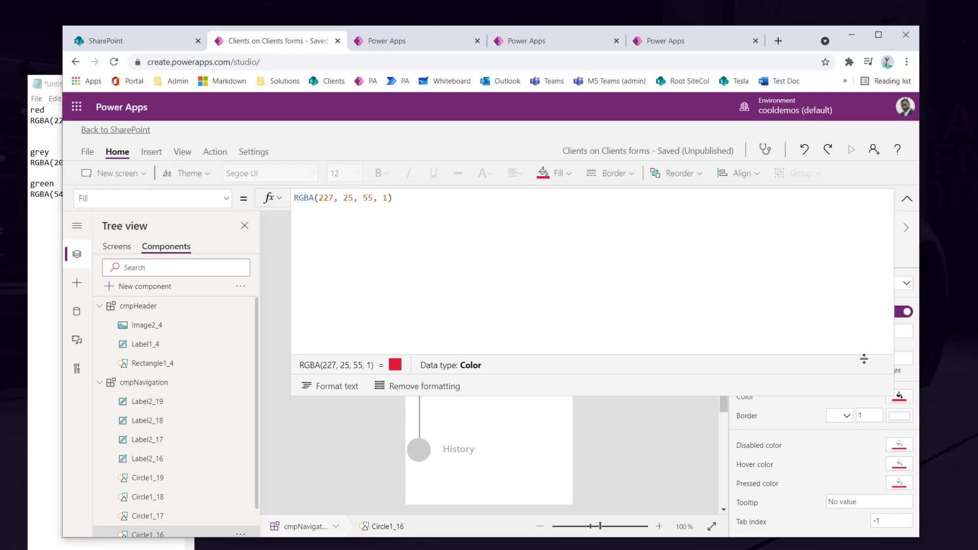
left_click(291, 199)
type("If")
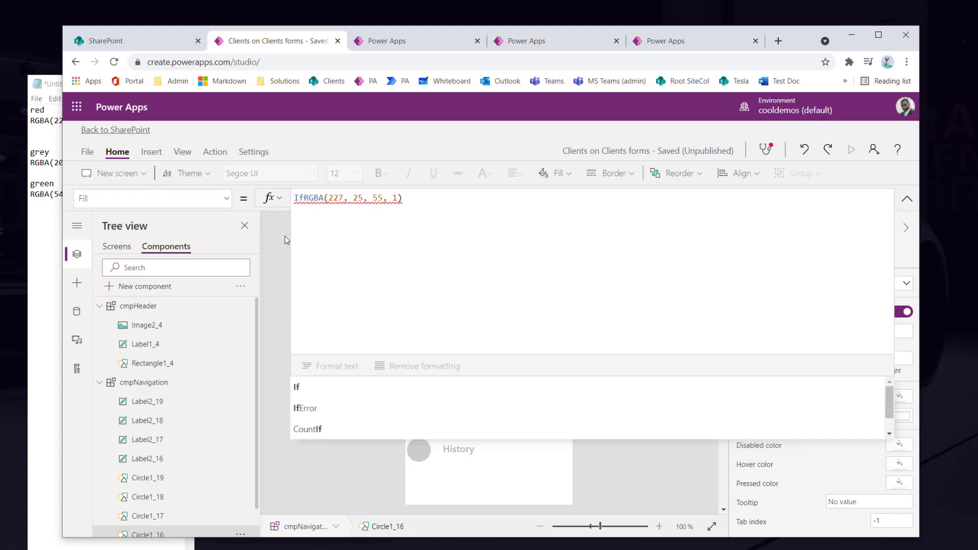
type("(")
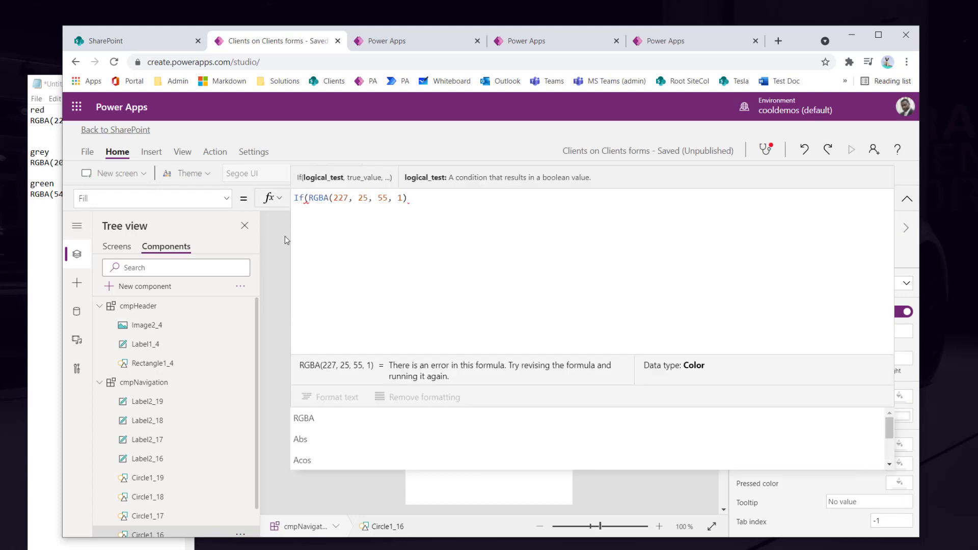
type(",")
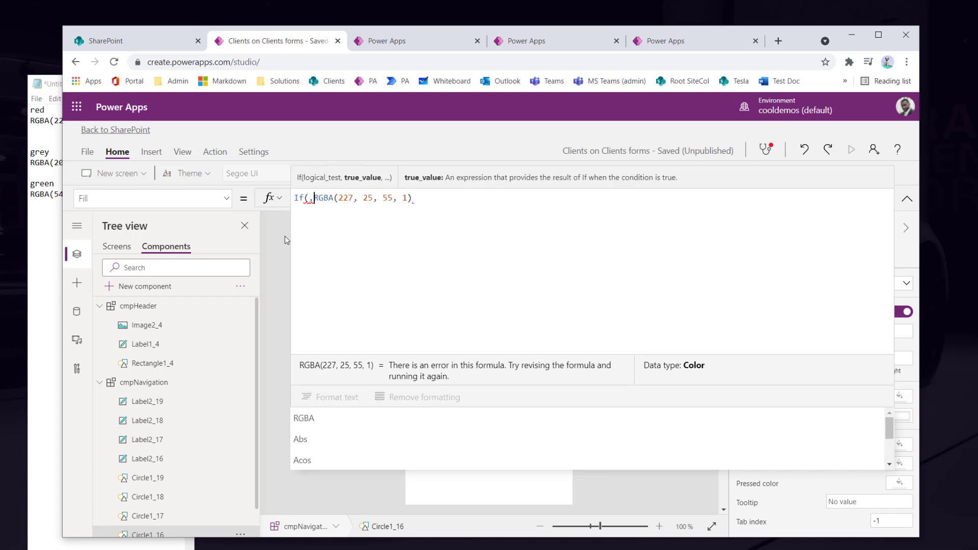
key("BackSpace")
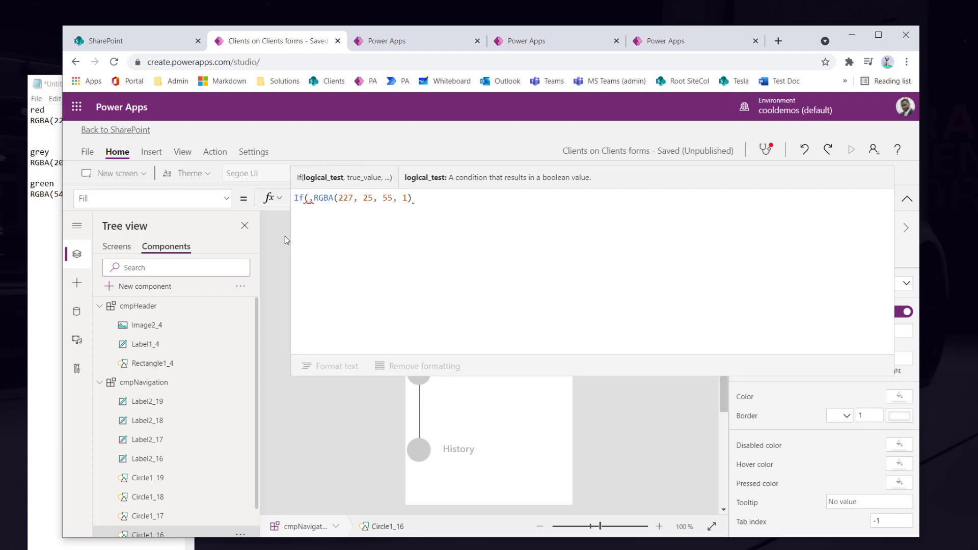
type(",")
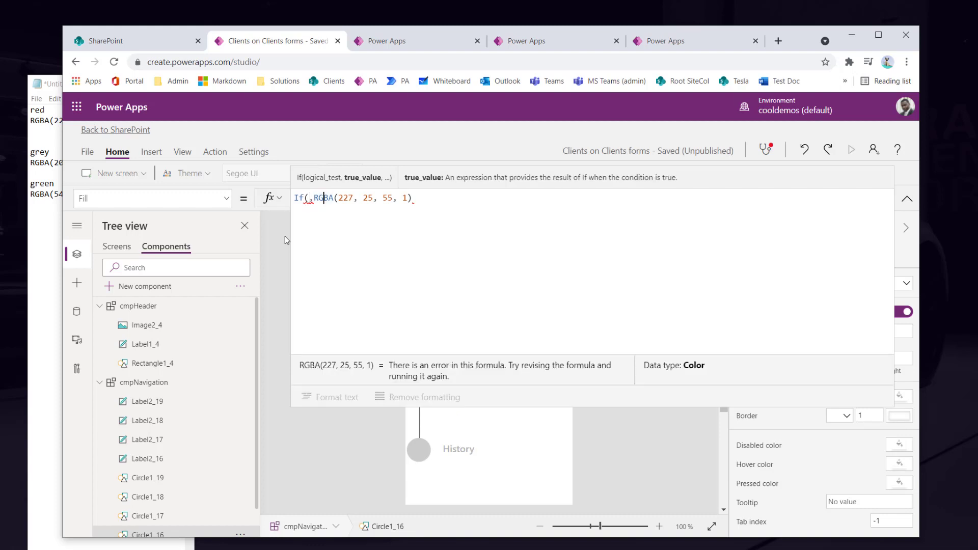
key("BackSpace")
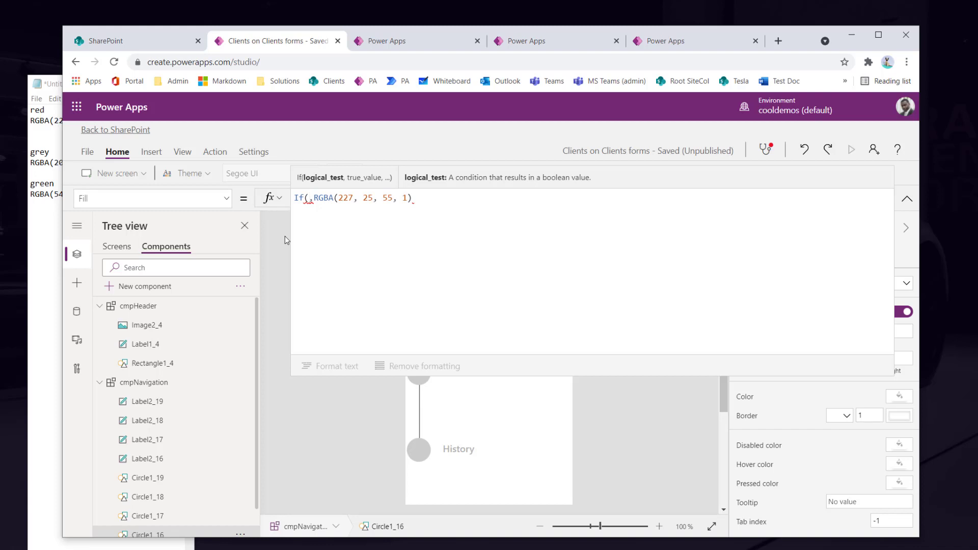
key("Right")
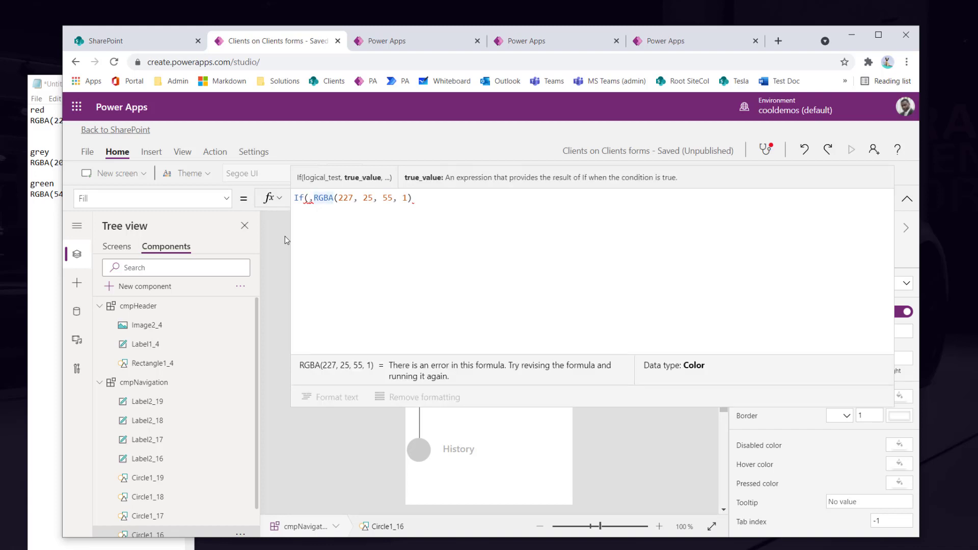
key("Left")
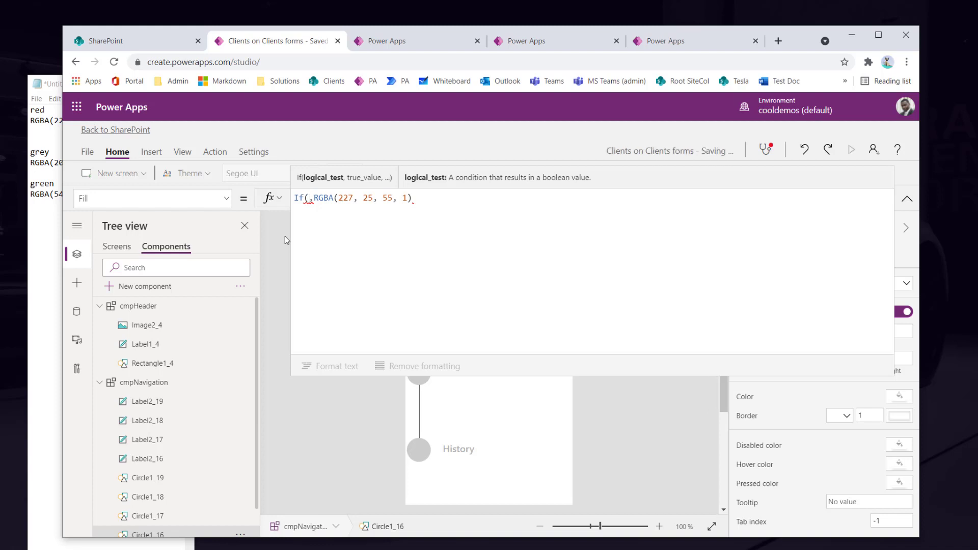
Enter cmpNavigation.ActiveStageNumber = 1 as the If condition in the Client Details circle's Fill formula
type("cmp")
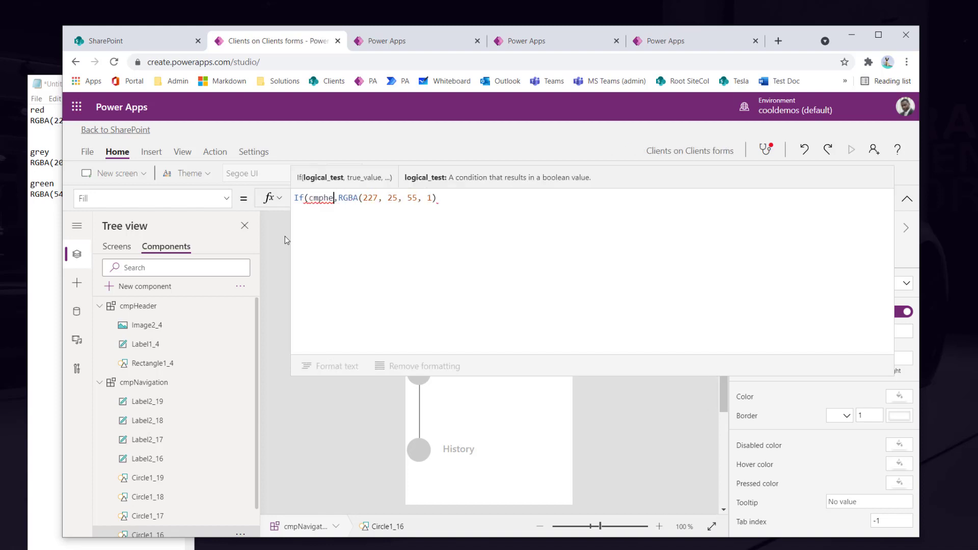
key("Tab")
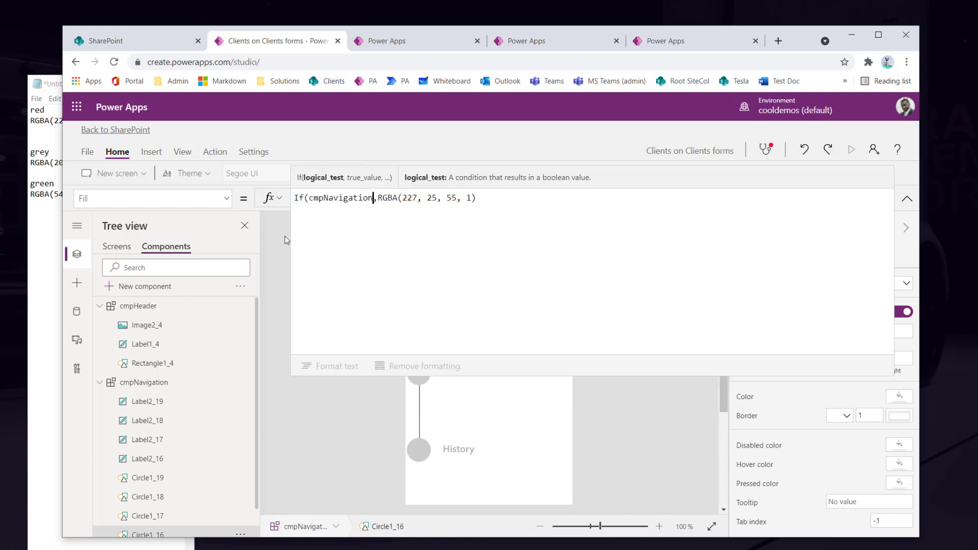
type(".")
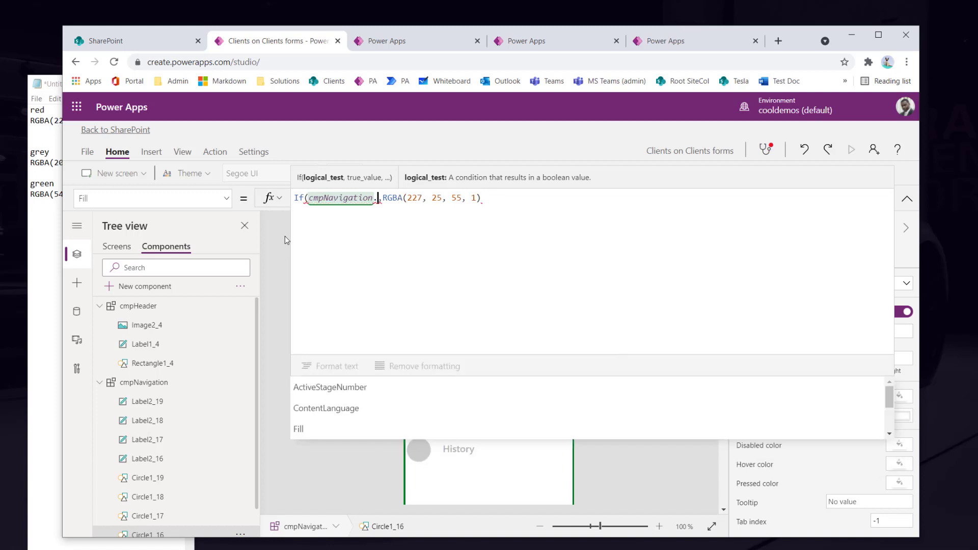
key("Down")
key("Up")
key("Tab")
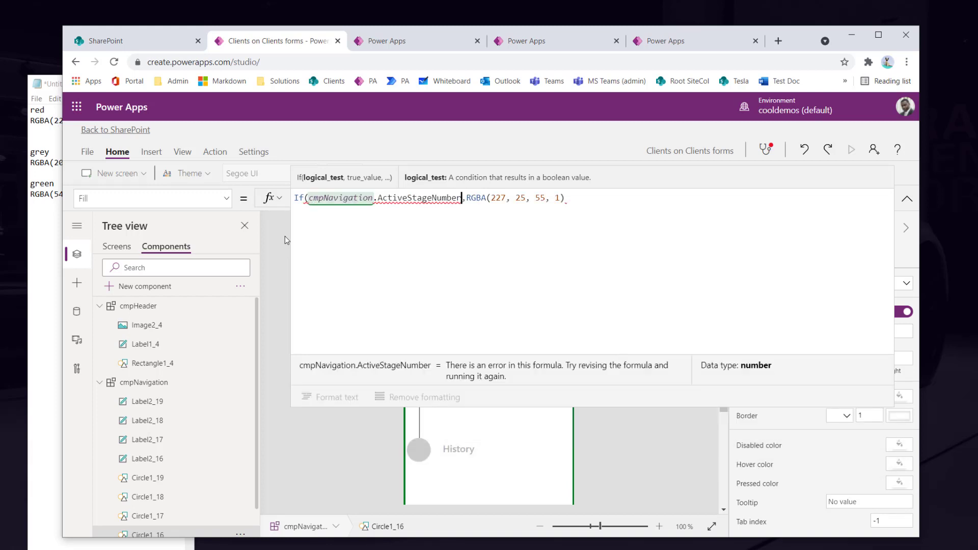
type("= 1")
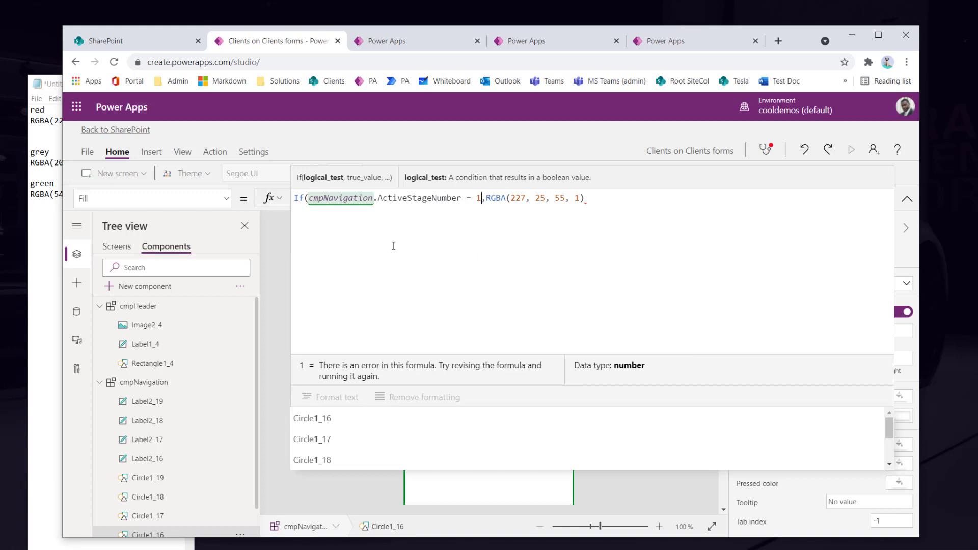
Add a nested If on a new line as the else value, with the condition cmpNavigation.ActiveStageNumber > 1
left_click(596, 199)
type(",")
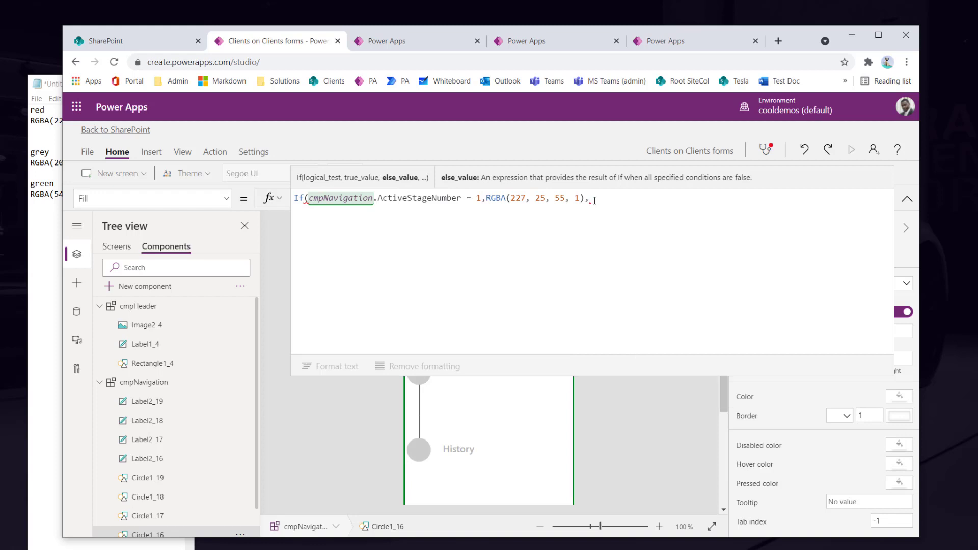
key("shift+Return")
type("If(cmp")
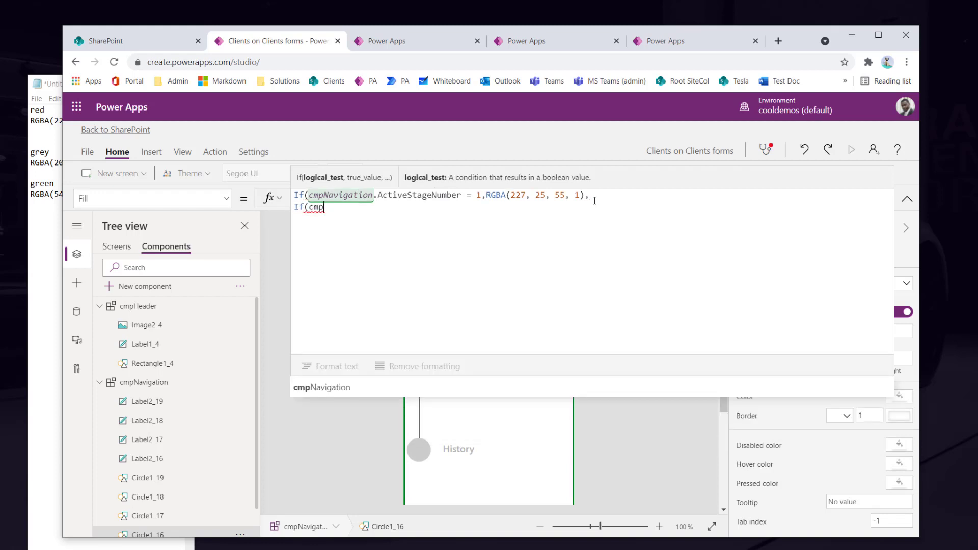
key("Tab")
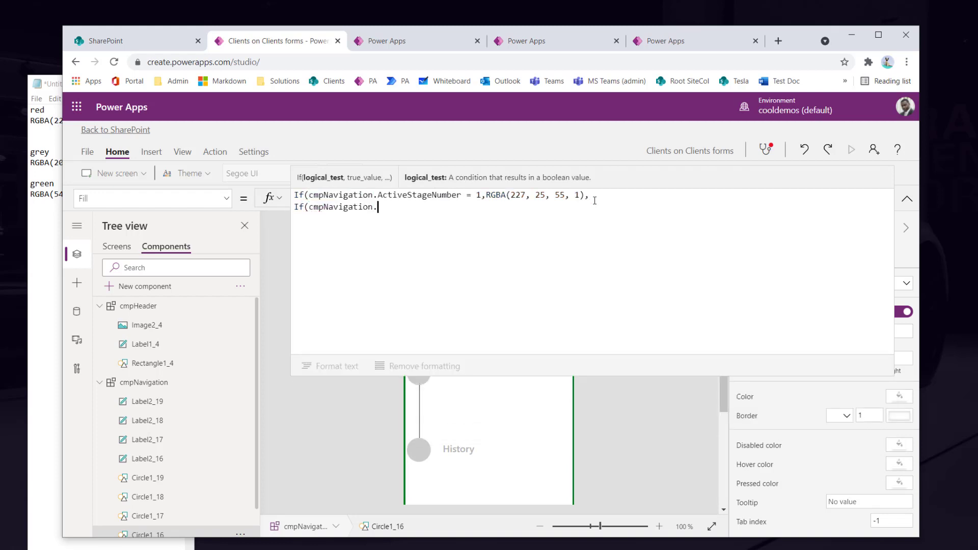
type(".a")
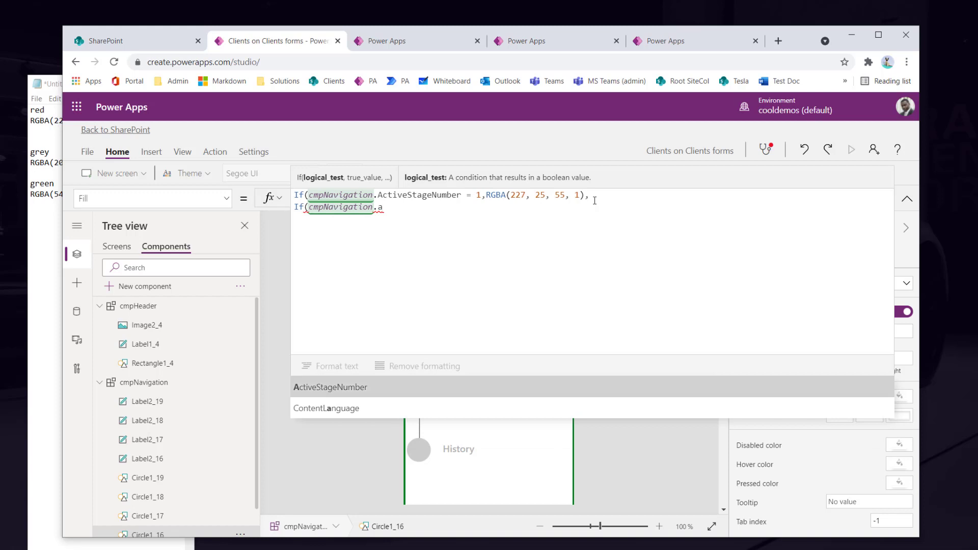
key("Tab")
type("> 1")
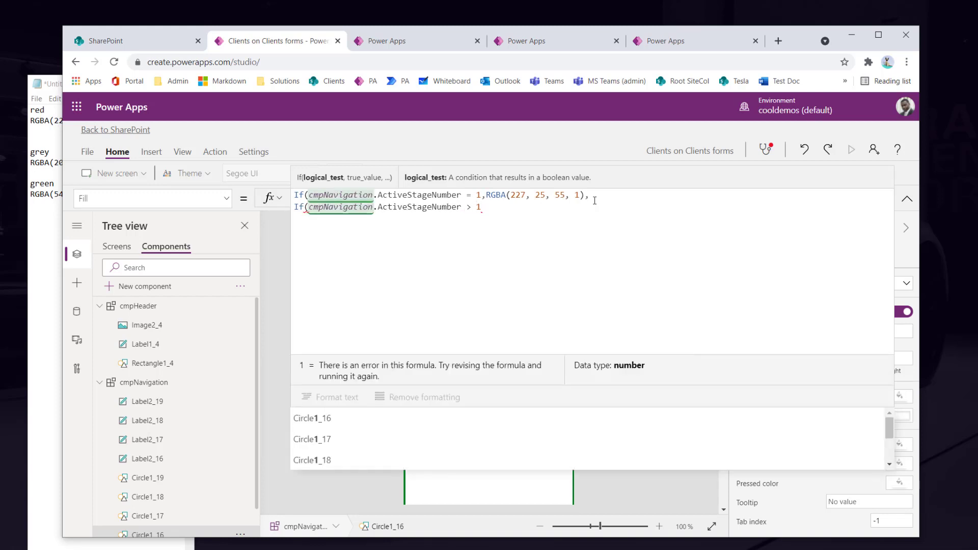
Complete the second condition in Circle1_16's Fill formula so stages above 1 return the Notepad's green value RGBA(54, 176, 75, 1)
type(",")
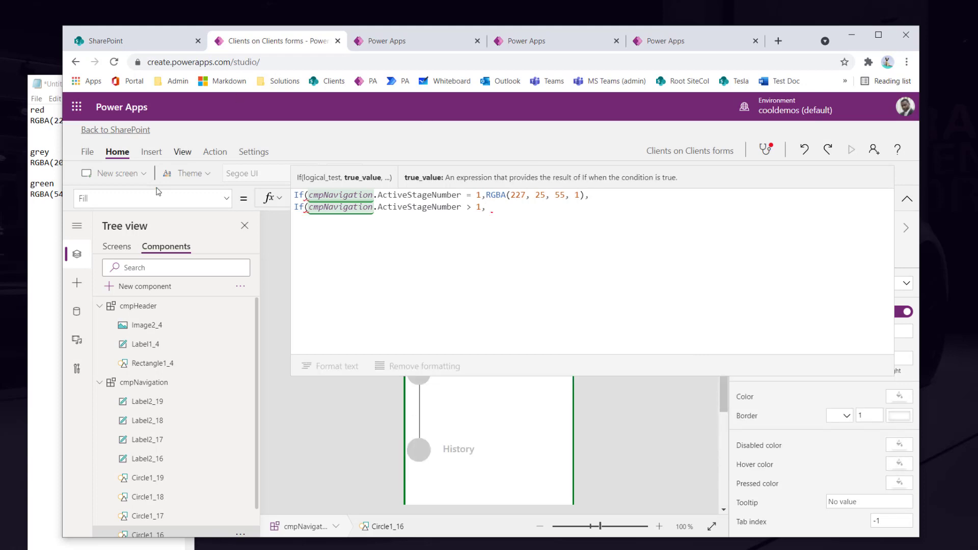
left_click(47, 211)
left_click_drag(127, 195, 29, 199)
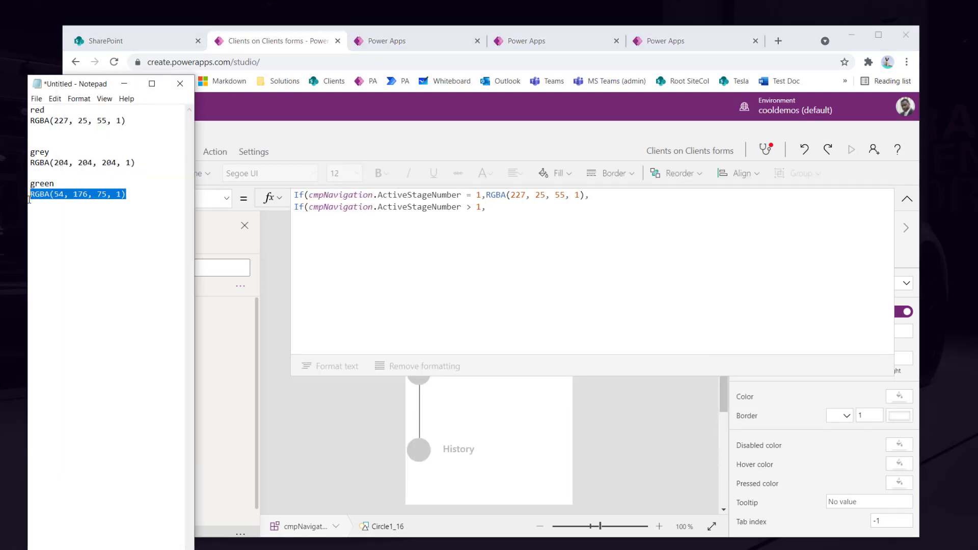
key("ctrl+c")
left_click(506, 211)
key("ctrl+v")
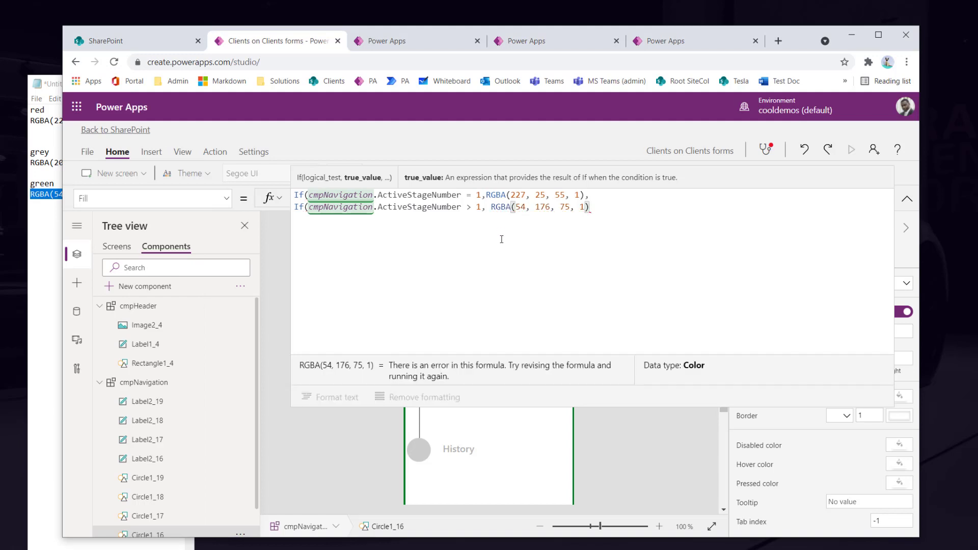
type(",")
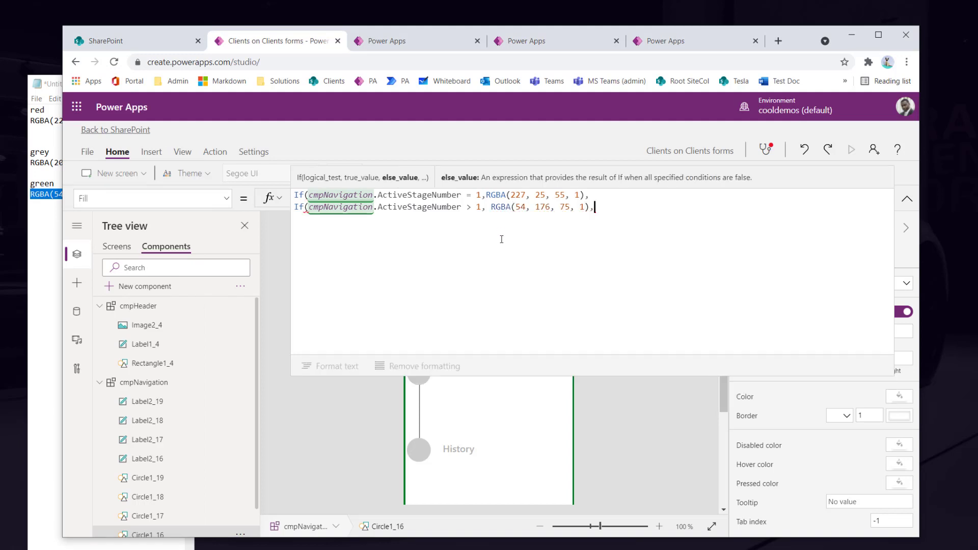
Add the Notepad's grey value RGBA(204, 204, 204, 1) on a new line as the formula's fallback and close both If functions
key("shift+Return")
left_click(51, 174)
left_click_drag(129, 121, 88, 121)
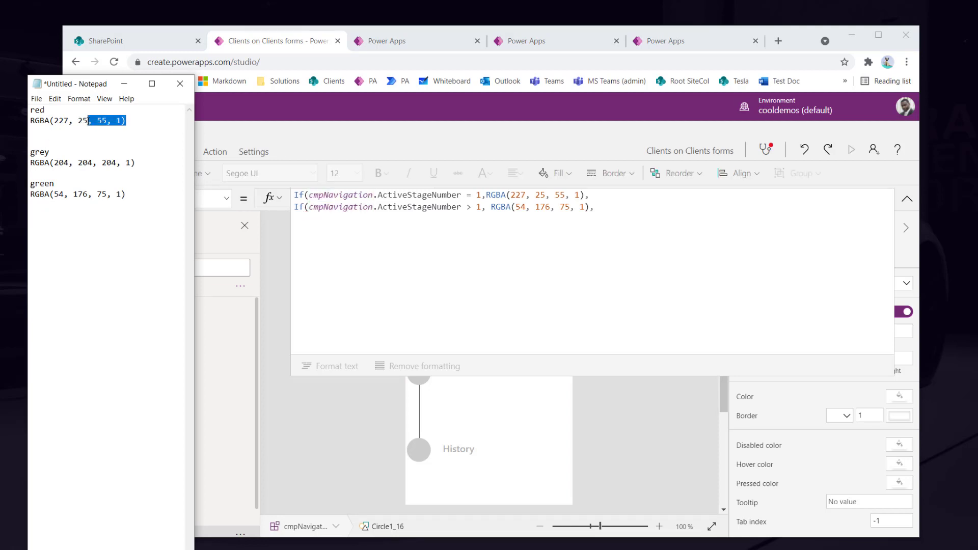
left_click_drag(135, 162, 29, 162)
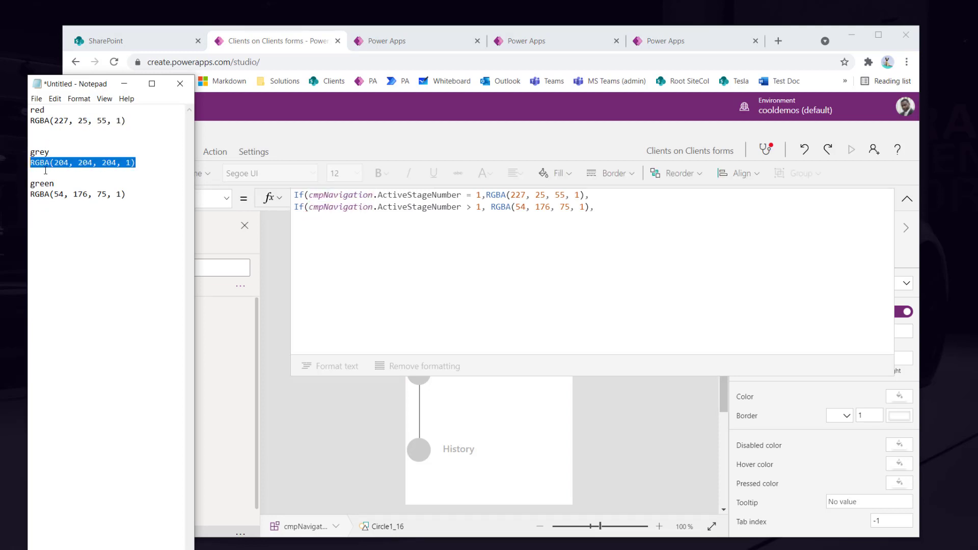
key("ctrl+c")
left_click(320, 249)
key("shift+Return")
key("ctrl+v")
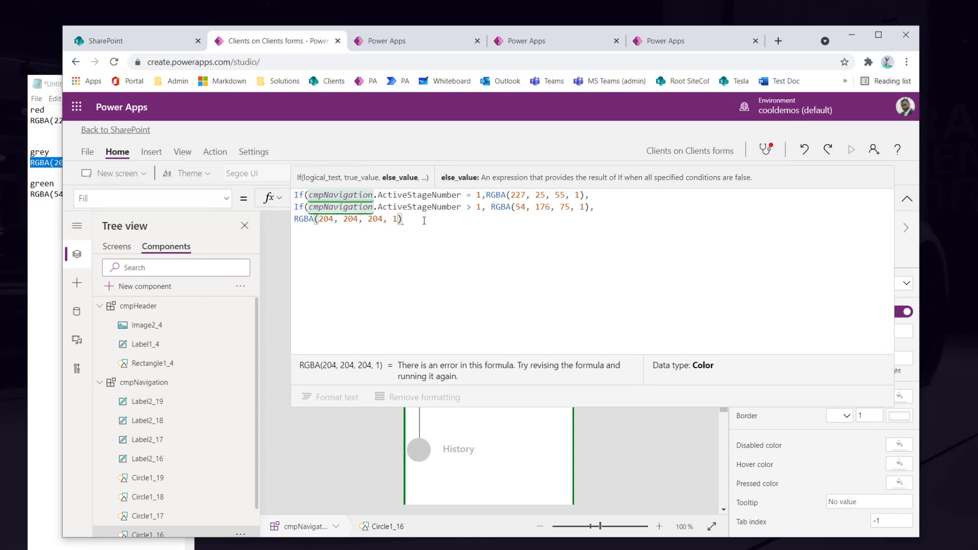
type(")")
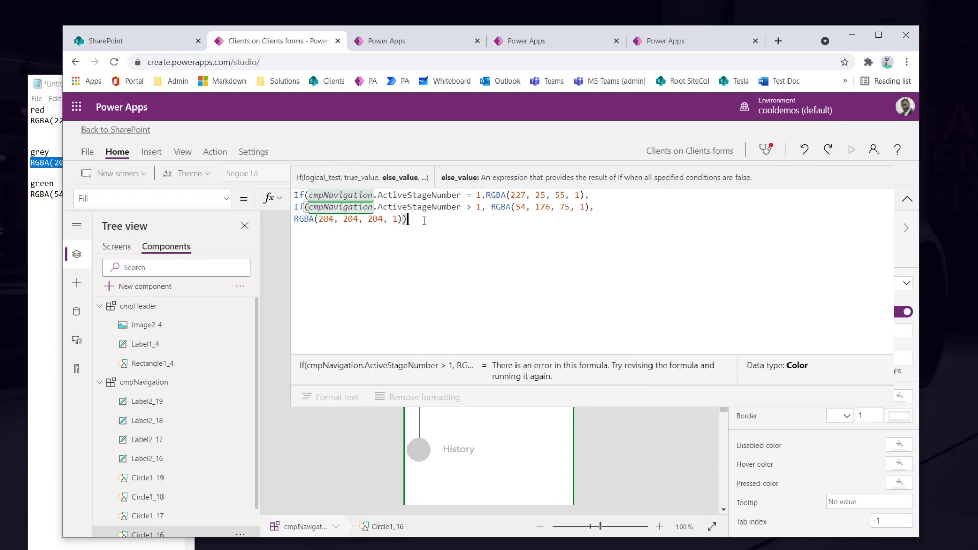
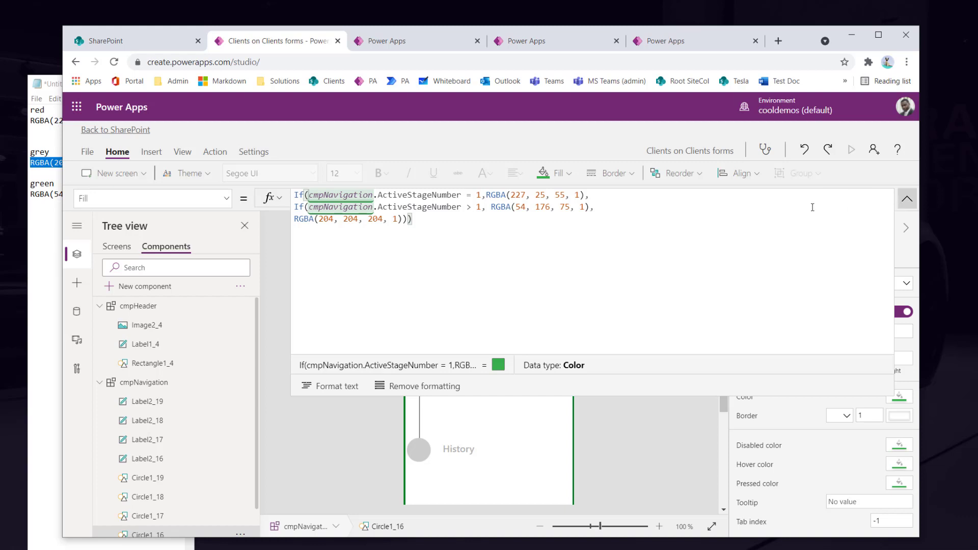
left_click(906, 200)
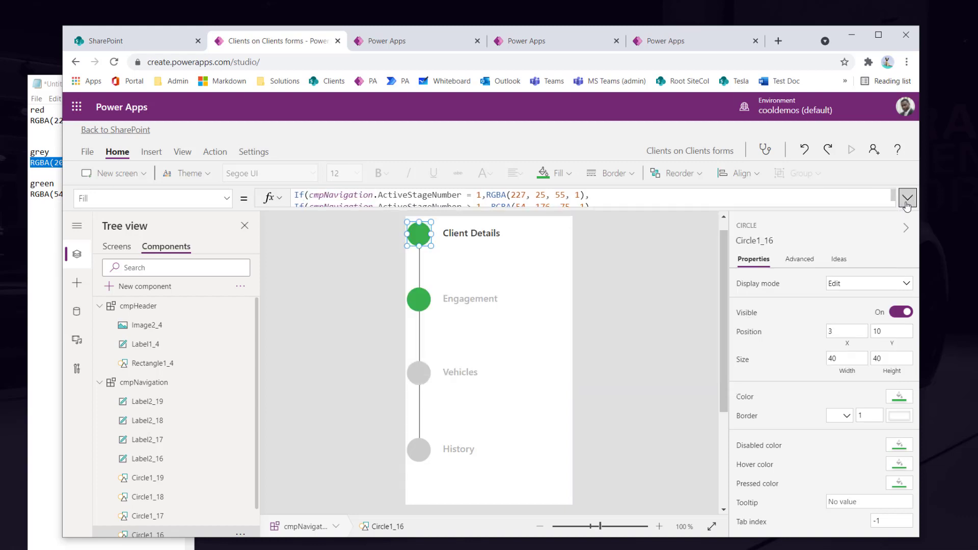
Copy the entire Fill formula of the Client Details circle
left_click(908, 202)
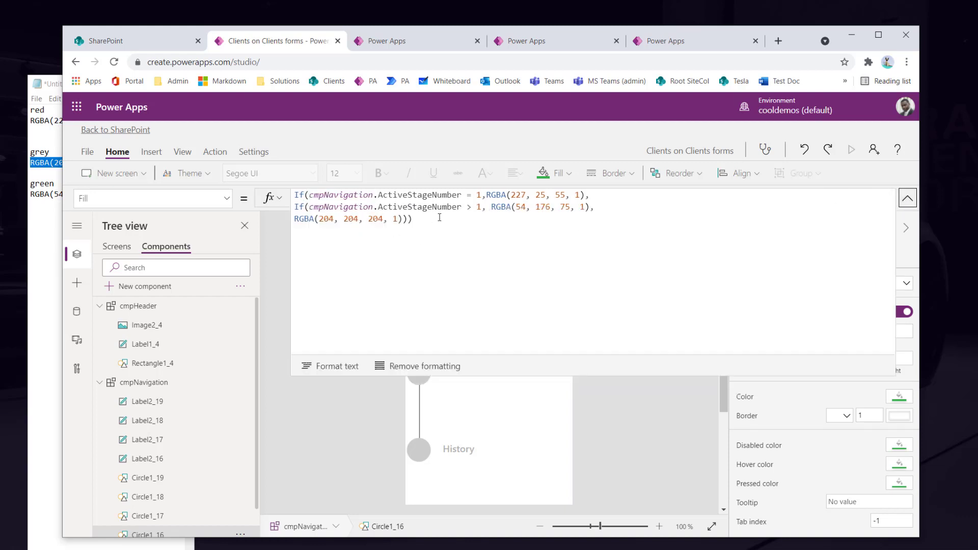
left_click_drag(426, 217, 295, 194)
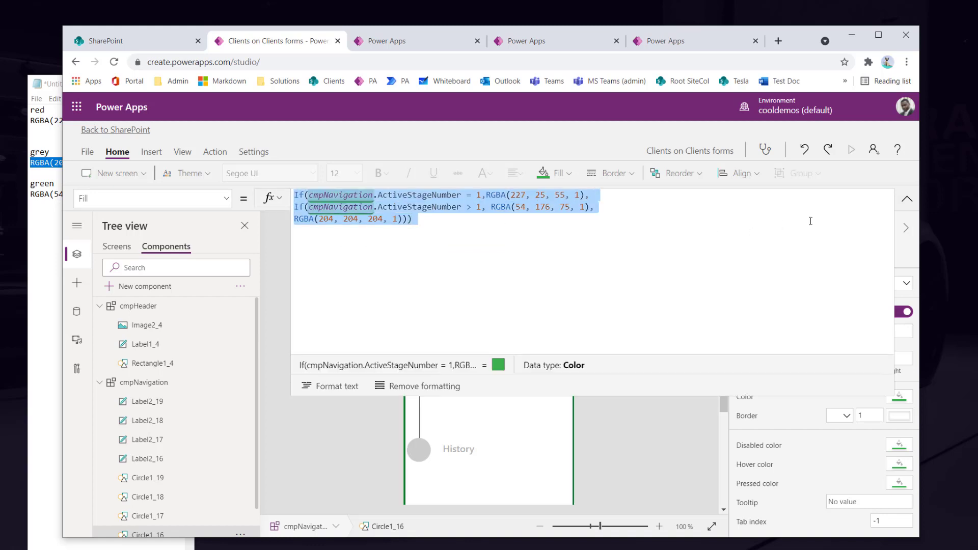
left_click(906, 199)
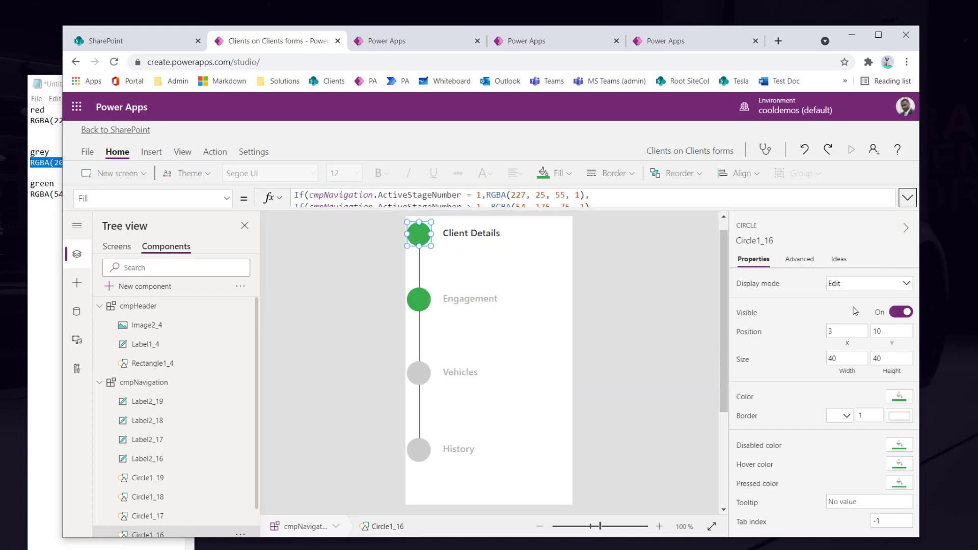
Test cmpNavigation's ActiveStageNumber property with the values 2 and 1, and finish by setting it to 3
left_click(138, 383)
left_click(782, 481)
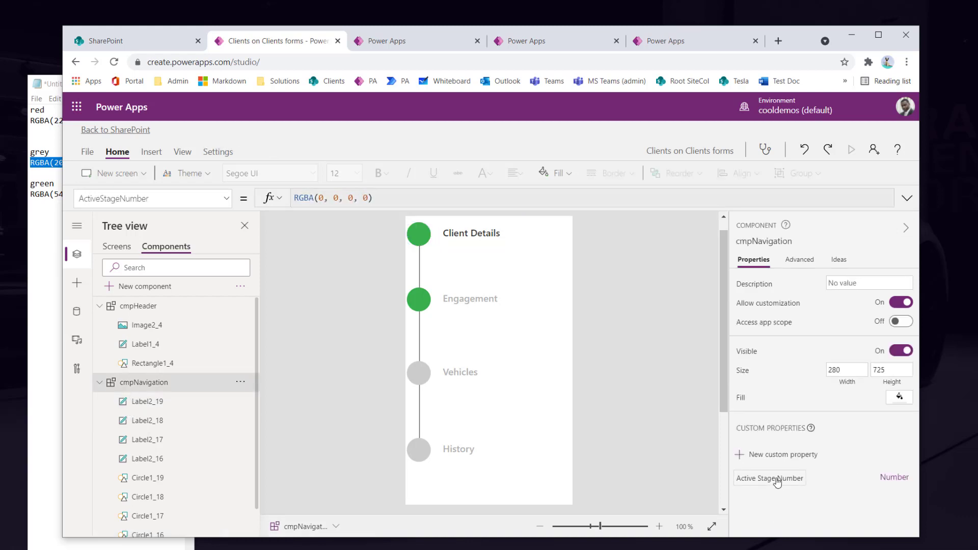
left_click(800, 261)
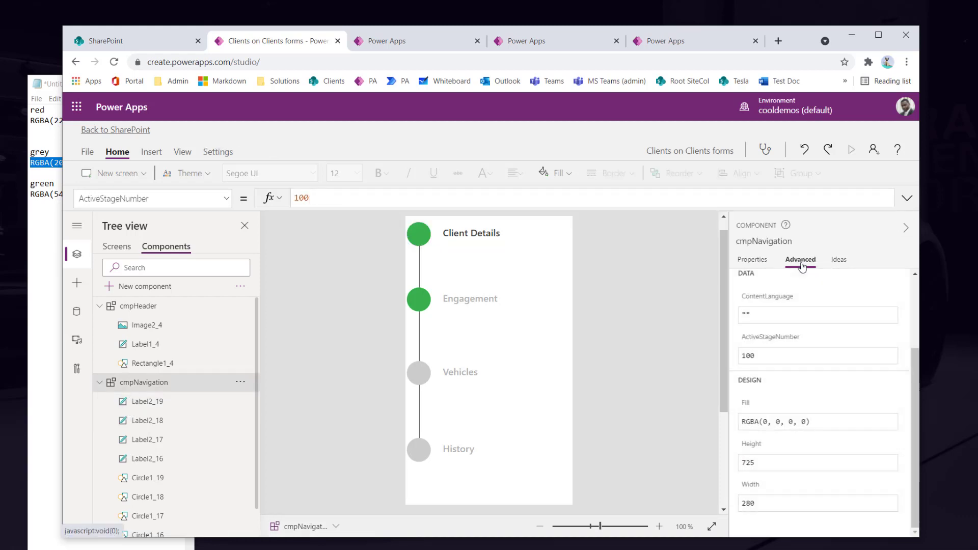
left_click(754, 356)
left_click_drag(754, 356, 741, 360)
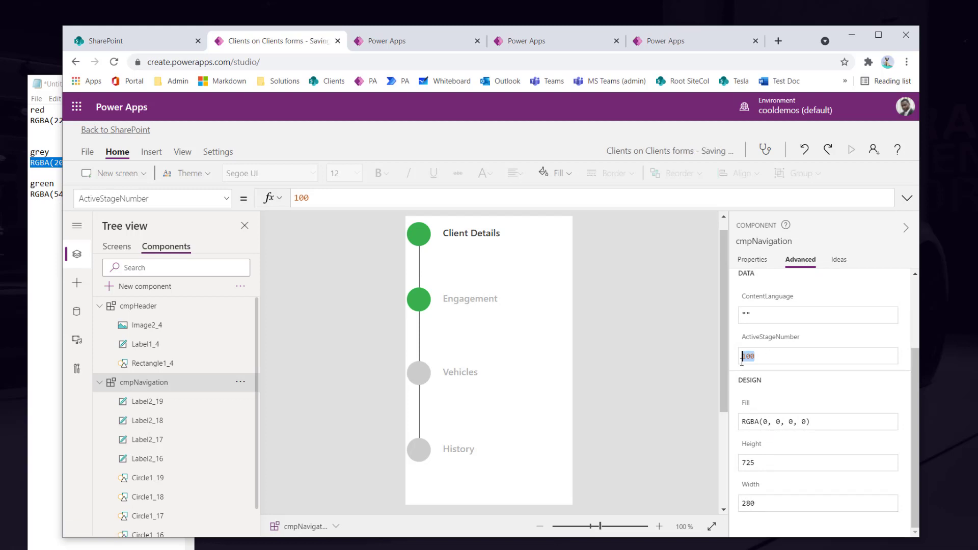
type("1")
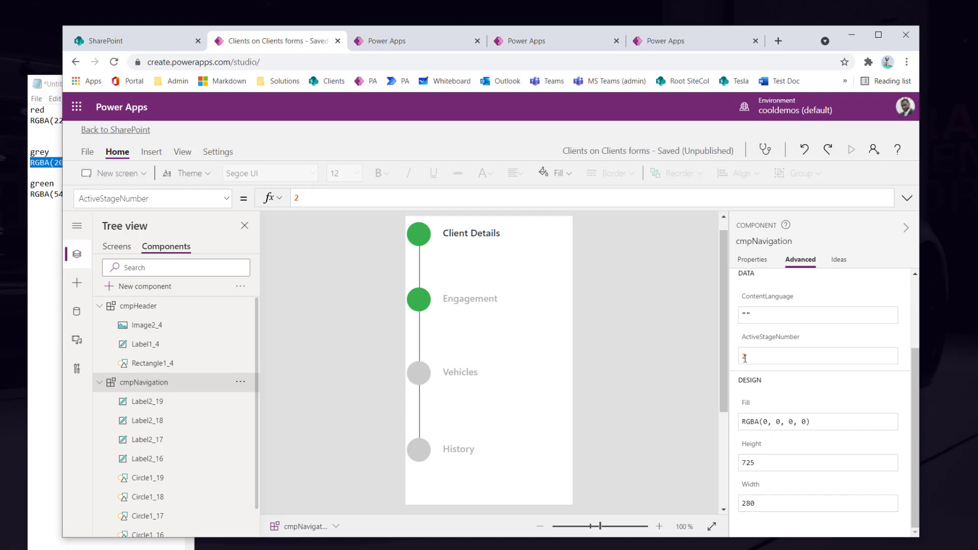
key("BackSpace")
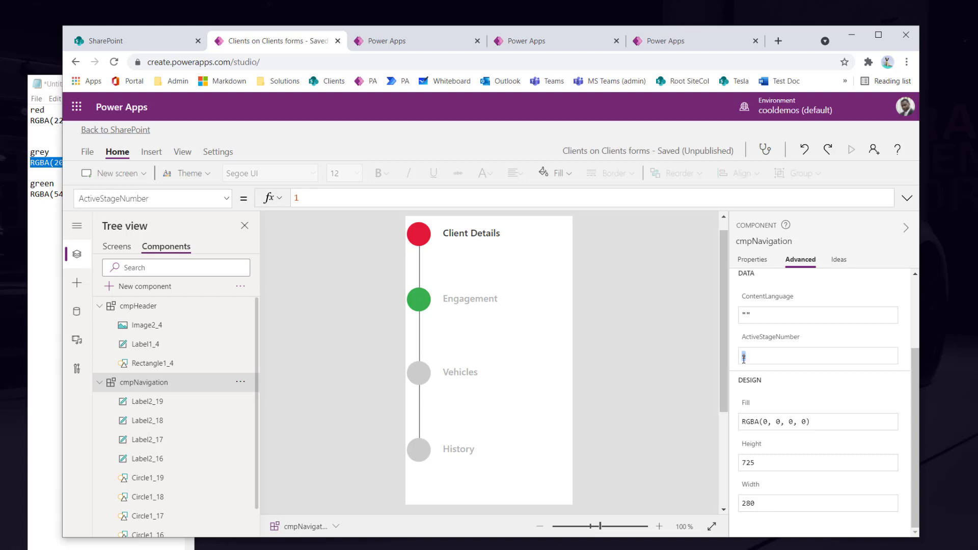
type("3")
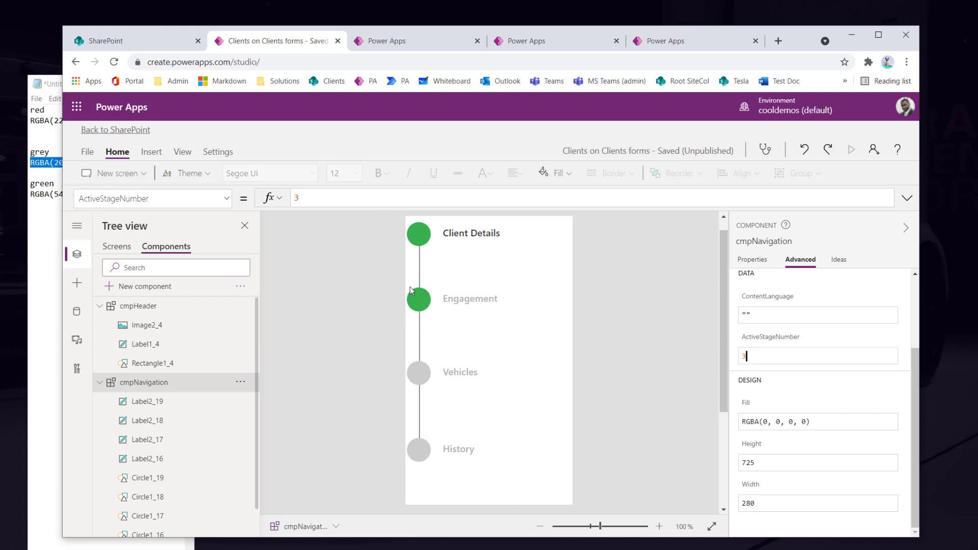
Compare the Engagement circle's Fill with the Client Details circle's, and copy the complete nested If formula from the Client Details circle
left_click(421, 307)
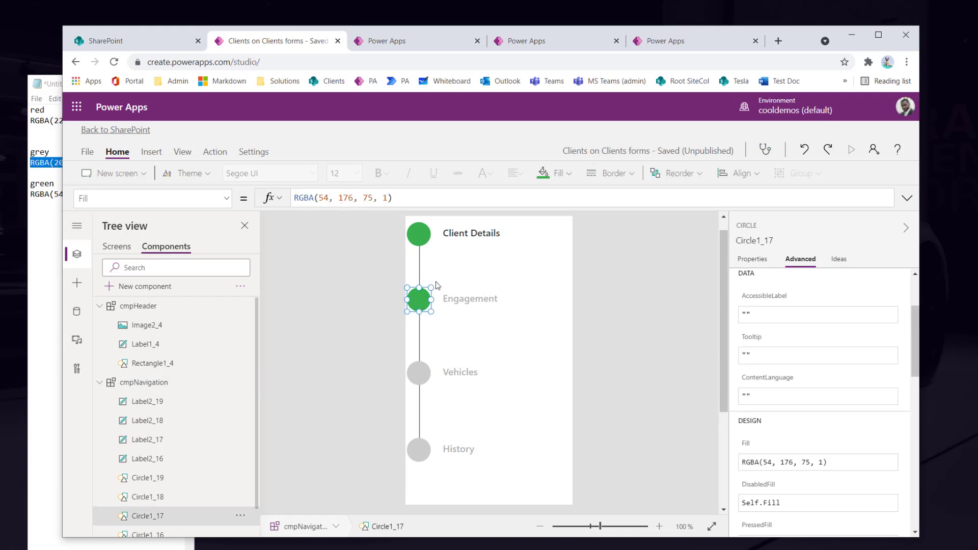
left_click(430, 293)
left_click(329, 212)
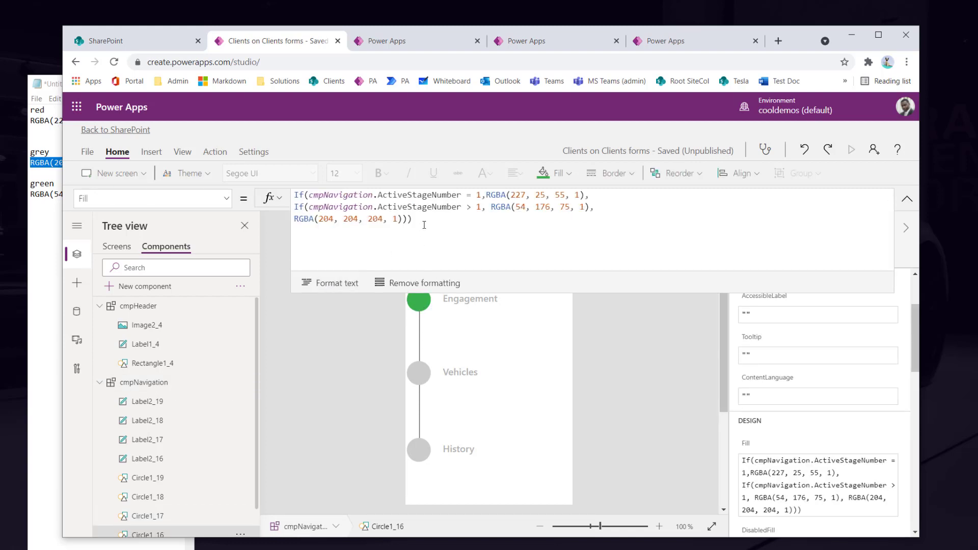
left_click_drag(423, 222, 585, 196)
left_click(394, 220)
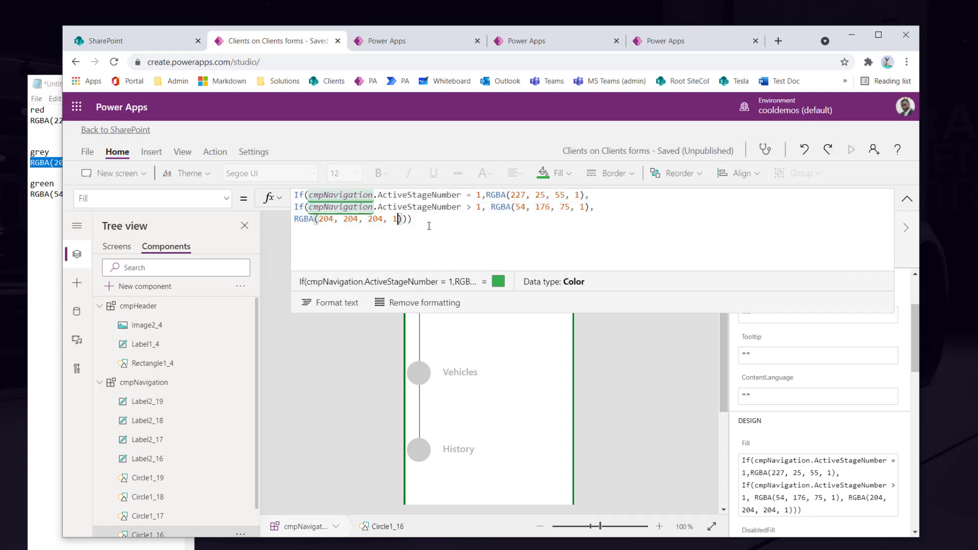
double_click(393, 220)
key("ctrl+a")
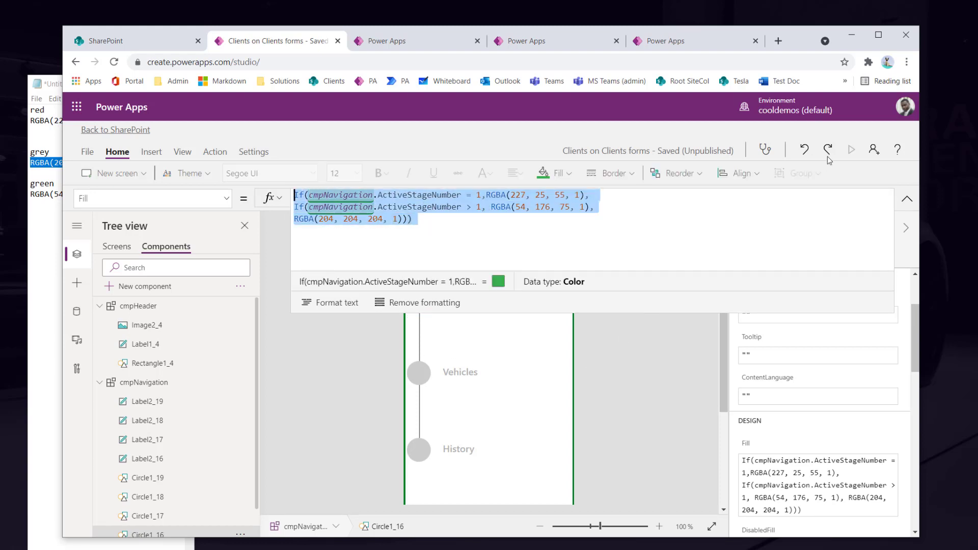
left_click(906, 198)
Try to paste the copied formula into the Fill property of the Engagement circle
left_click(419, 302)
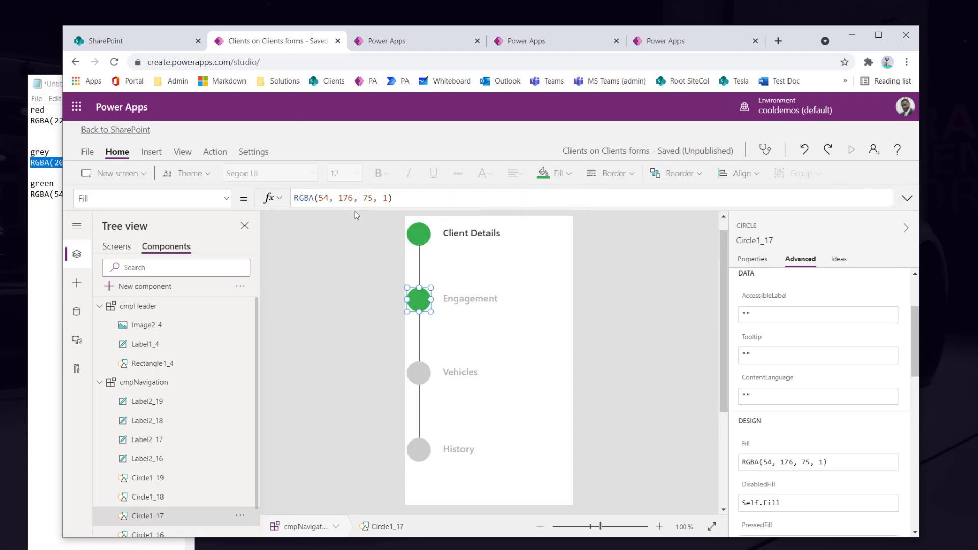
left_click_drag(353, 208, 343, 250)
key("ctrl+v")
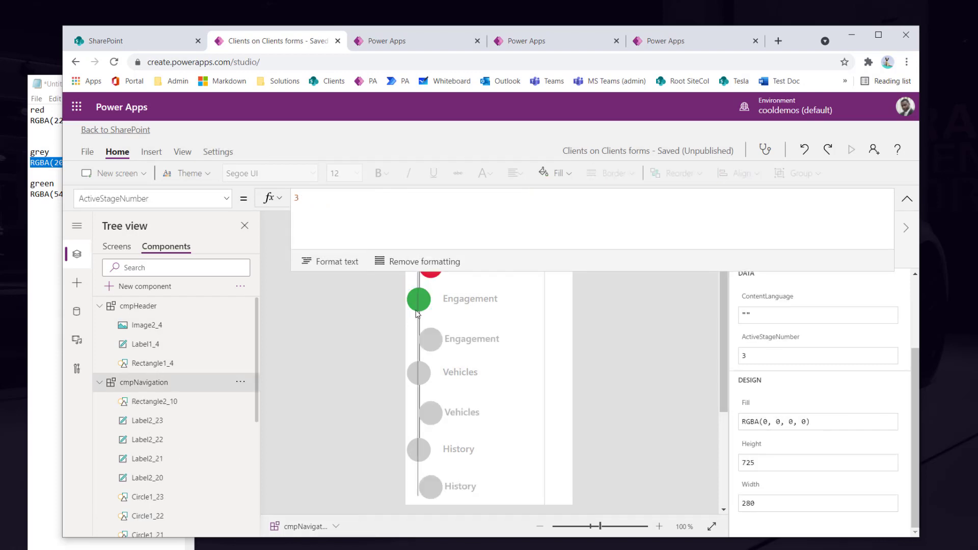
Undo the paste that duplicated the stage labels, circles and line inside cmpNavigation
left_click(498, 350)
left_click(145, 377)
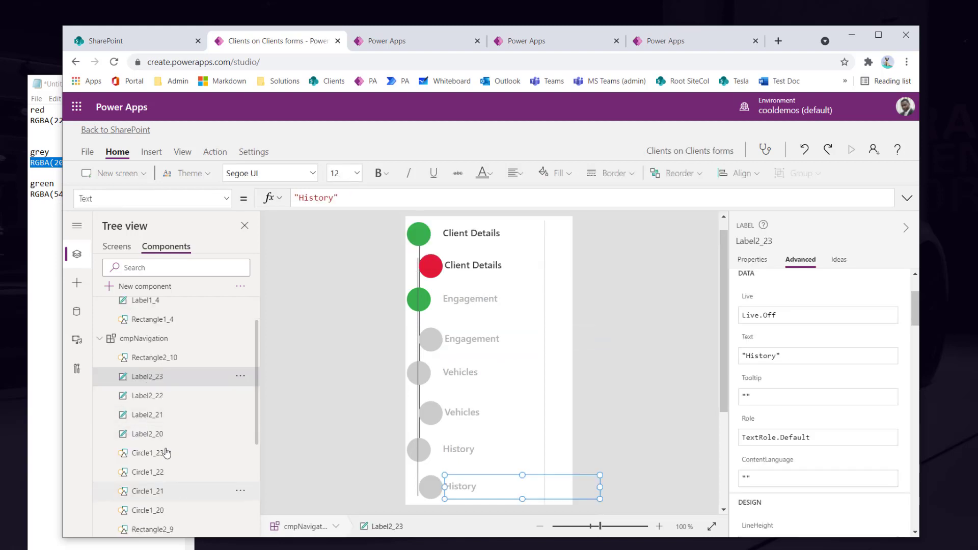
scroll(160, 421, "up", 2)
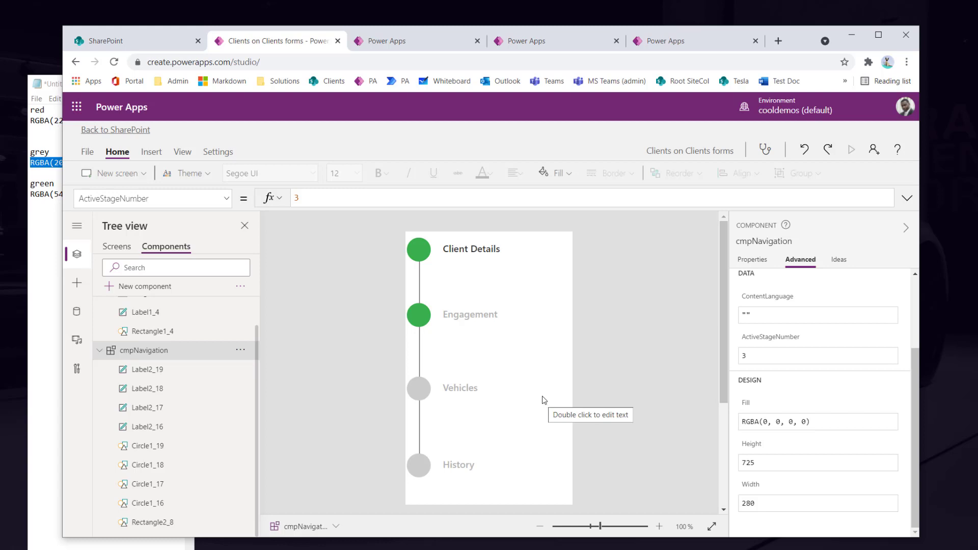
left_click(824, 150)
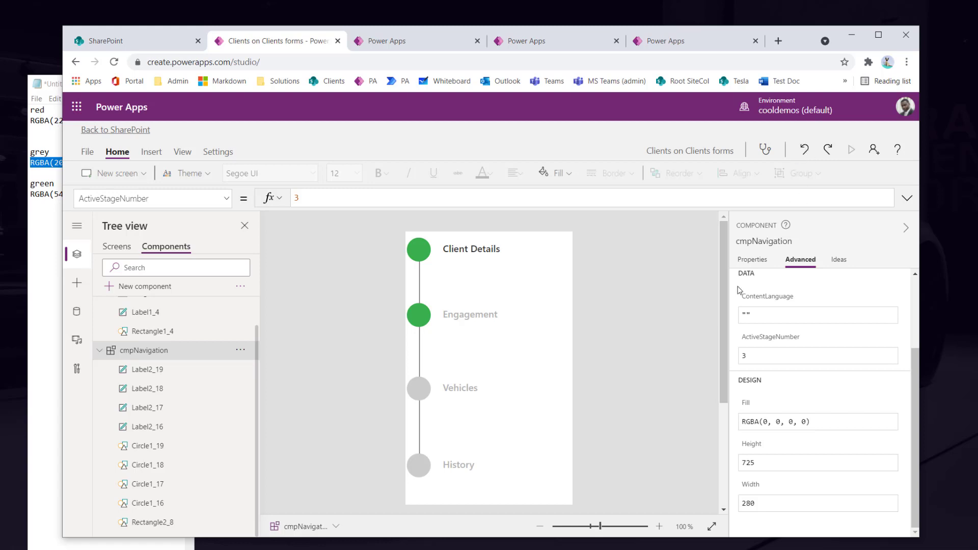
Show the Fill property of the Client Details circle and copy its whole three-line formula
left_click(419, 249)
left_click(210, 199)
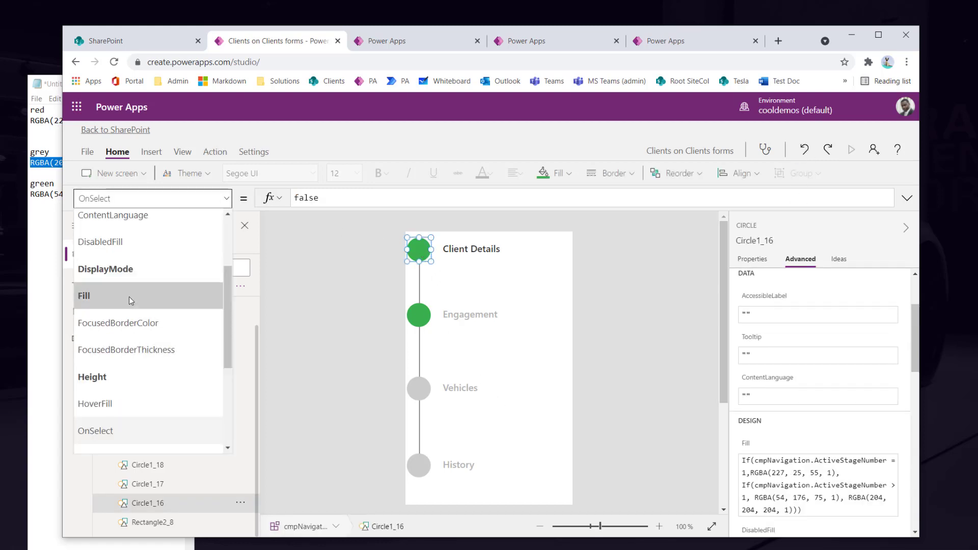
left_click(127, 295)
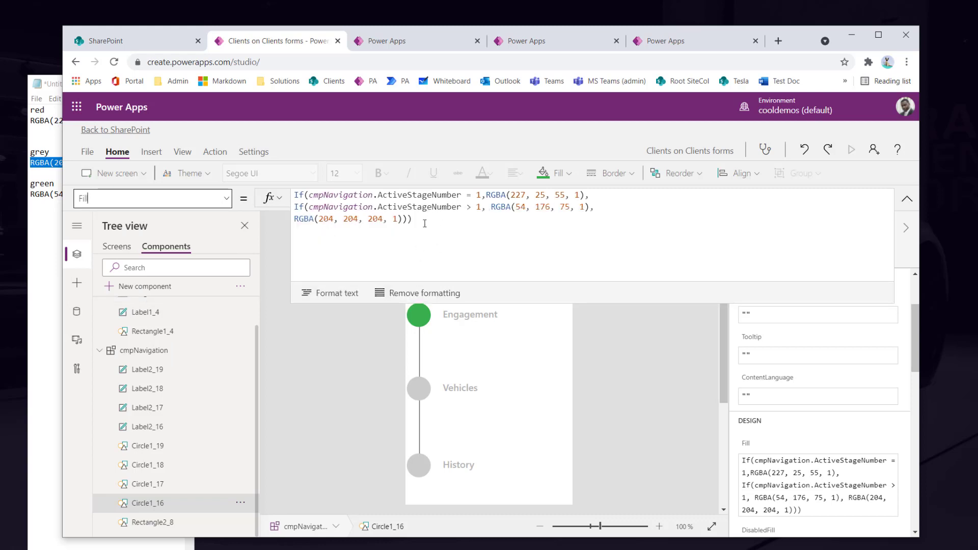
left_click(424, 233)
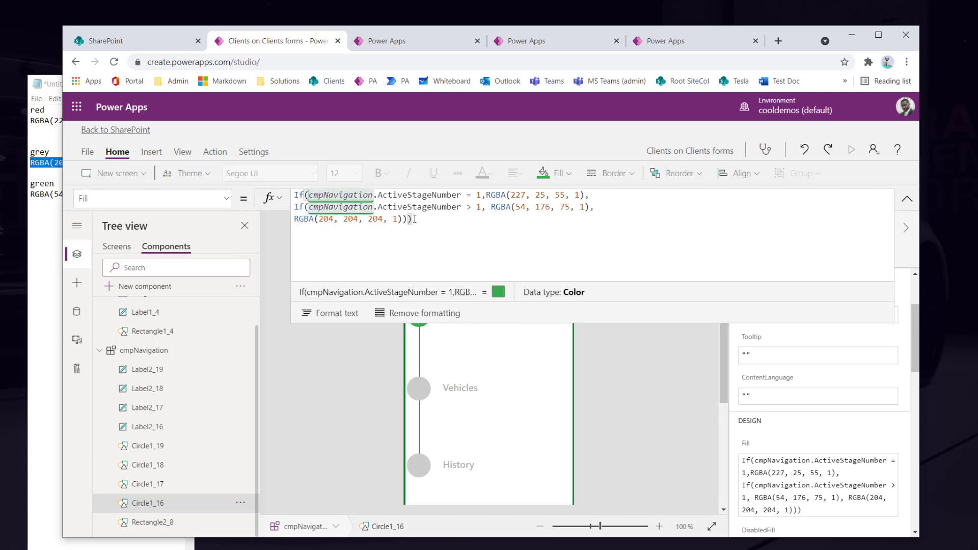
key("ctrl+a")
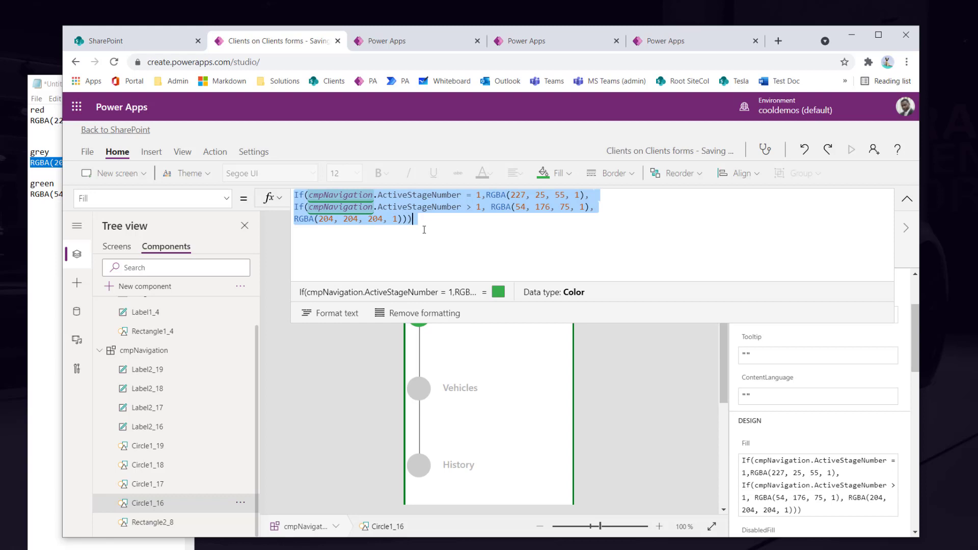
left_click(636, 365)
left_click(906, 198)
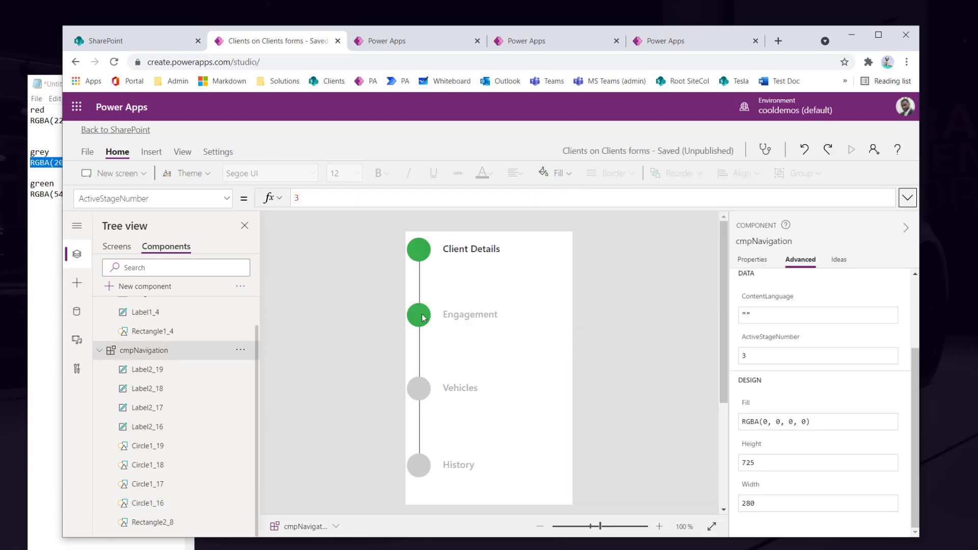
Replace the Engagement circle's fixed green Fill with the copied nested If formula based on ActiveStageNumber
left_click(419, 315)
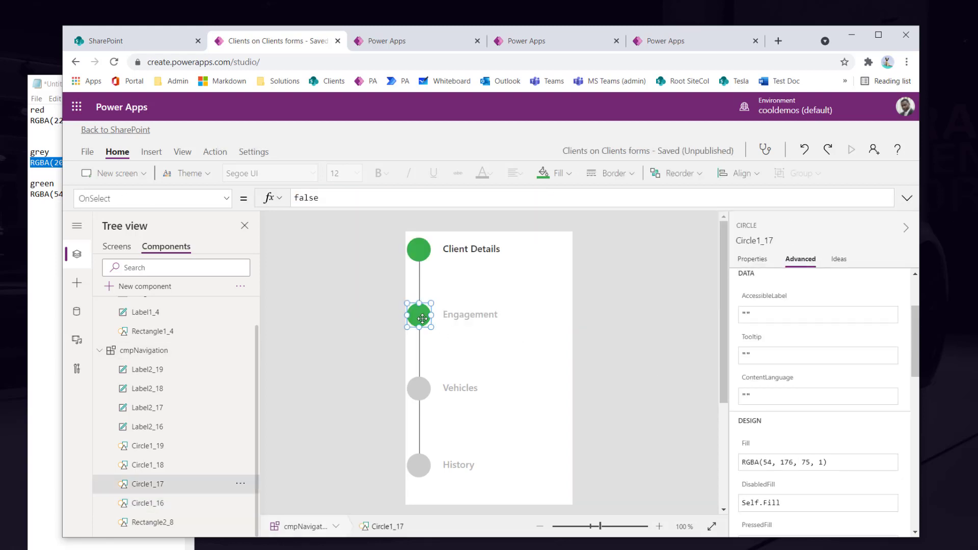
left_click(224, 198)
left_click(142, 299)
left_click(338, 199)
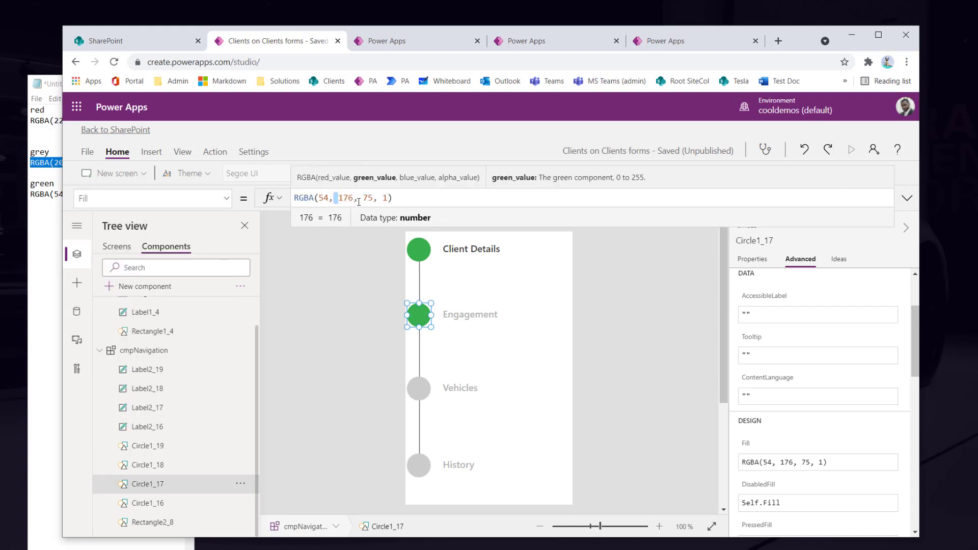
left_click(393, 199)
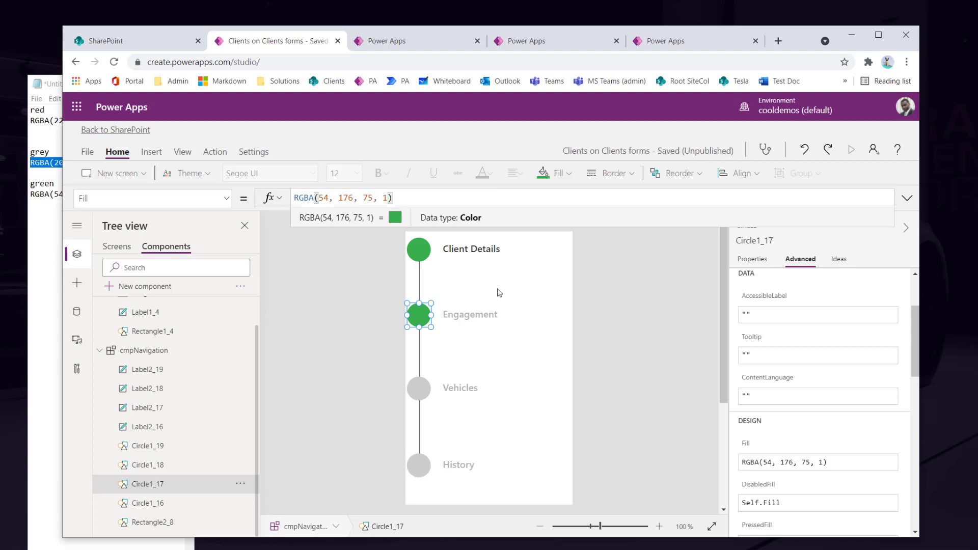
left_click(363, 198)
Replace the Fill values of the Vehicles and History circles with the same copied If formula
left_click(420, 391)
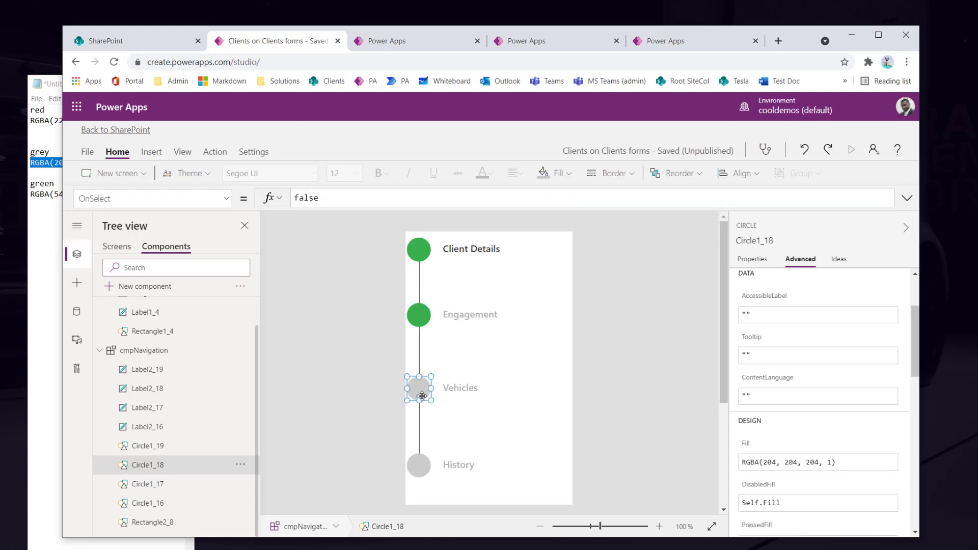
left_click(224, 200)
left_click(174, 290)
left_click(366, 201)
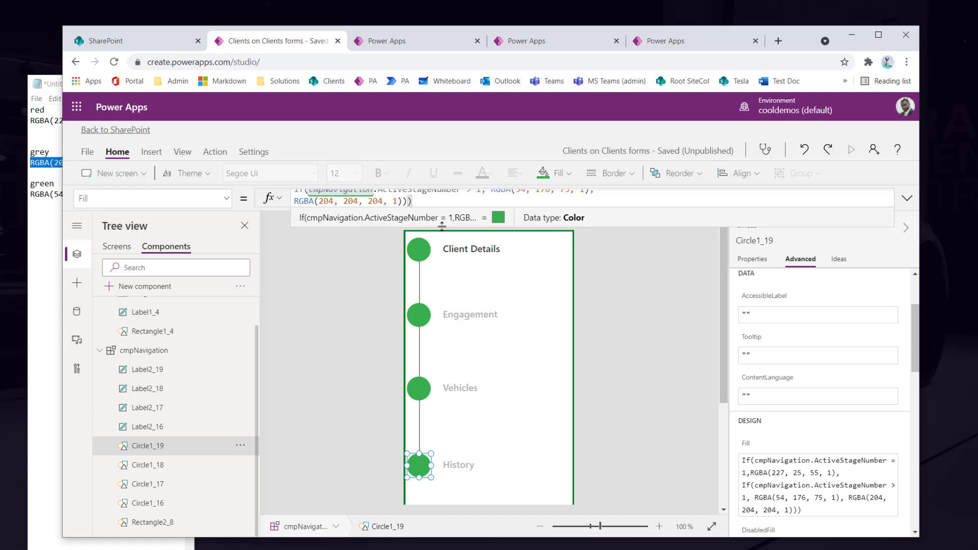
Set both ActiveStageNumber comparisons in the Engagement circle's Fill formula to 2
left_click(420, 316)
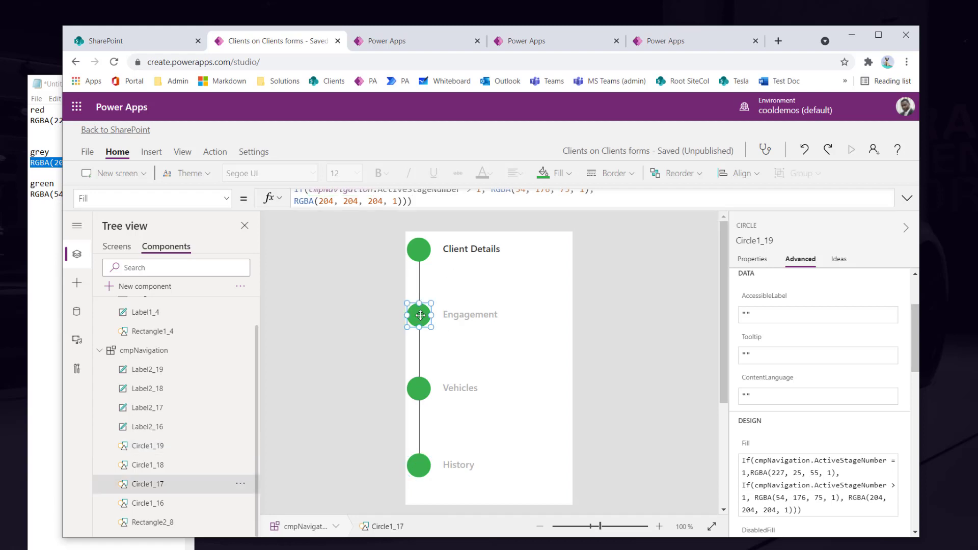
left_click(439, 200)
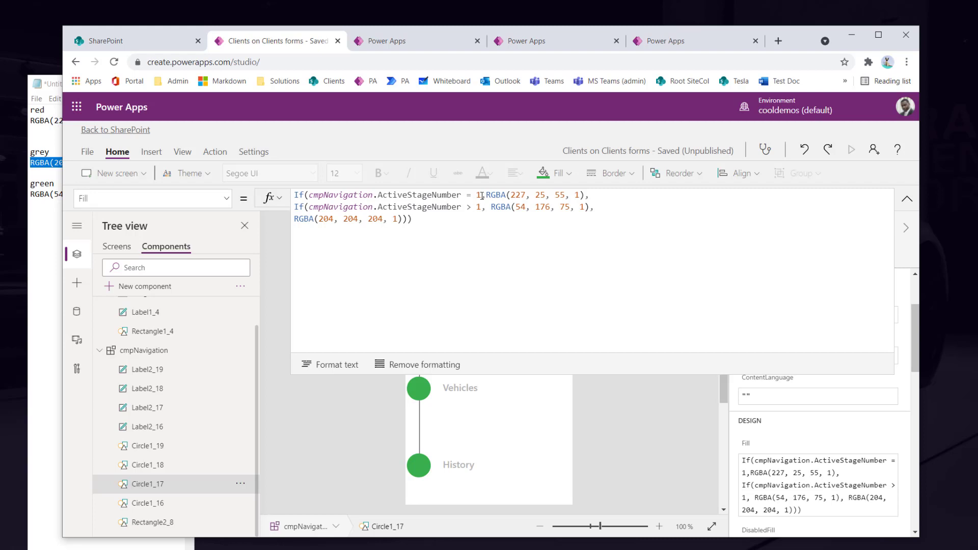
type(",")
key("Left")
key("BackSpace")
type("2")
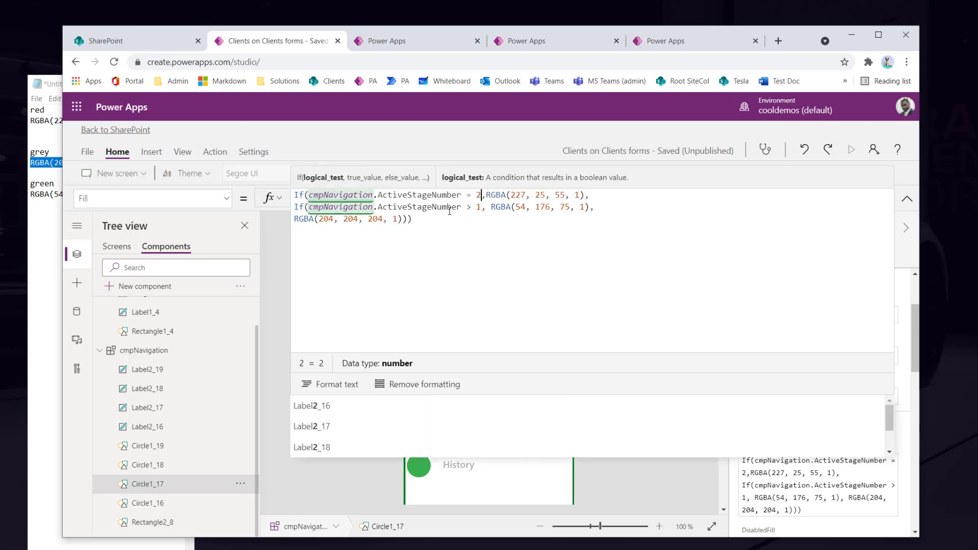
left_click(481, 209)
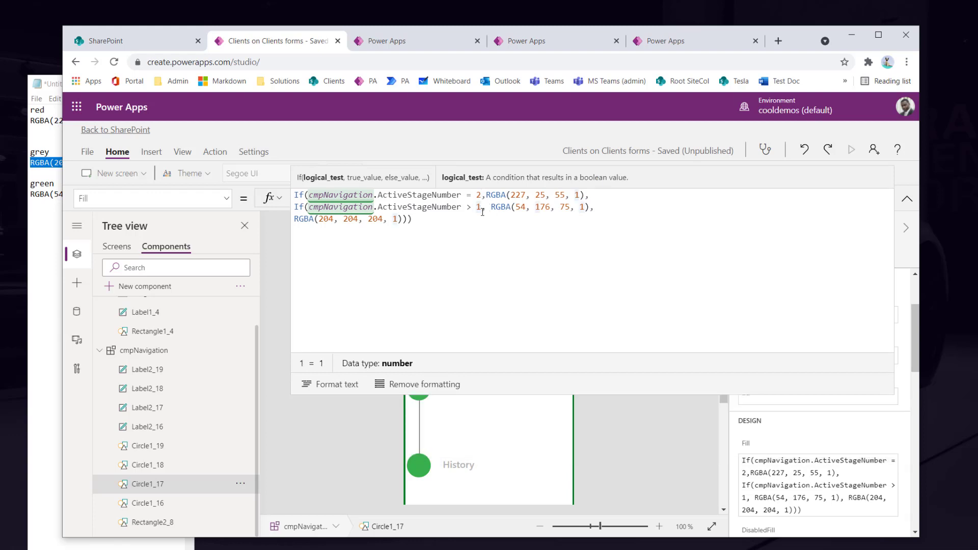
key("BackSpace")
type("2")
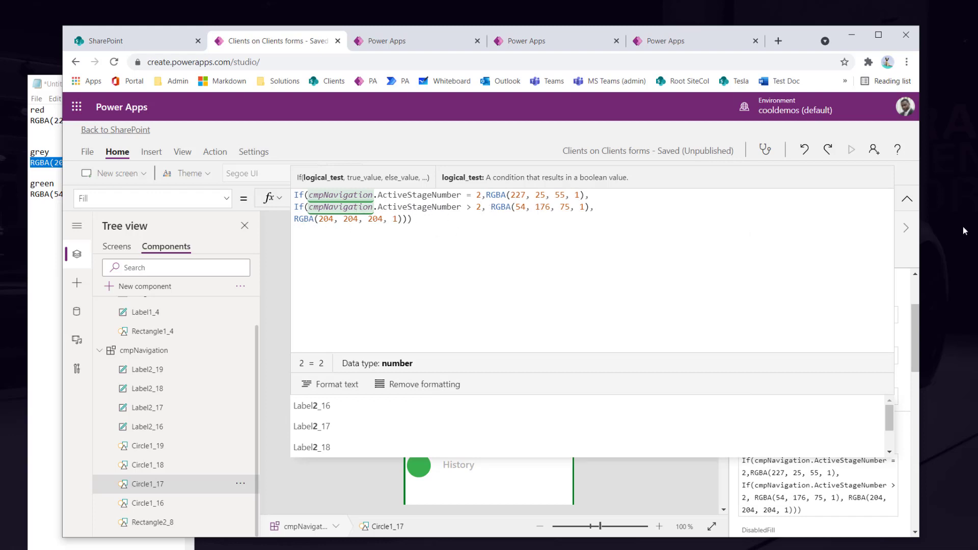
left_click(907, 199)
Set the stage number in the Vehicles circle's Fill formula to 3 and adapt the History circle's formula to stage 4
left_click(419, 388)
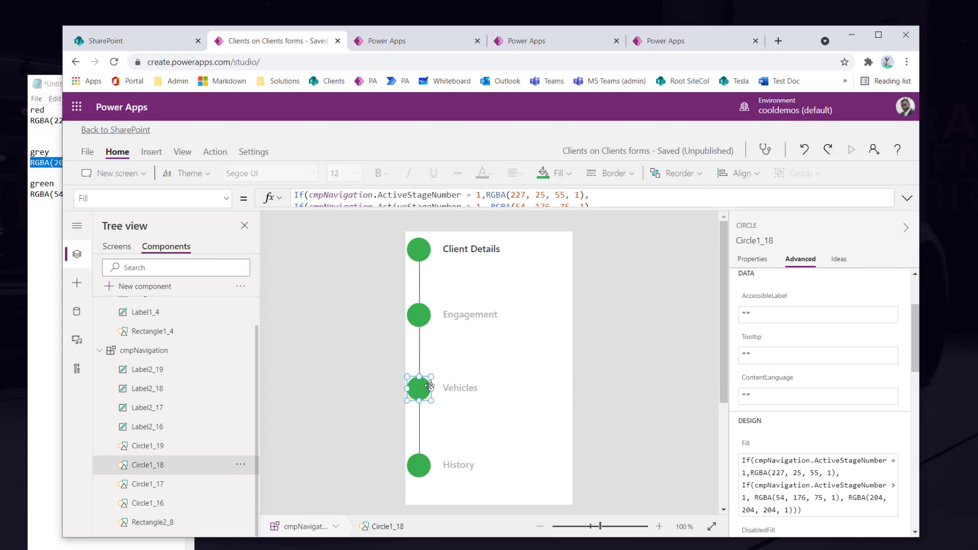
left_click(480, 211)
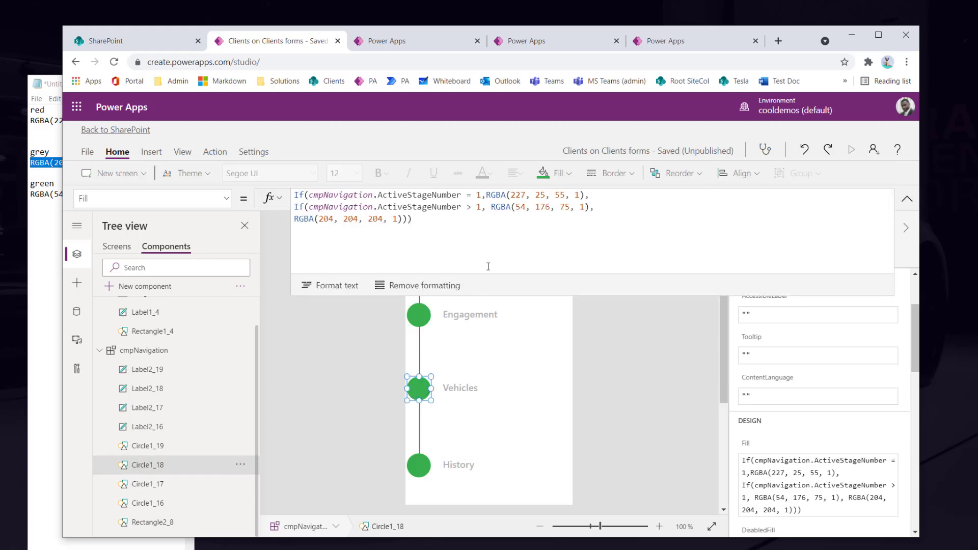
left_click(482, 198)
key("BackSpace")
type("3")
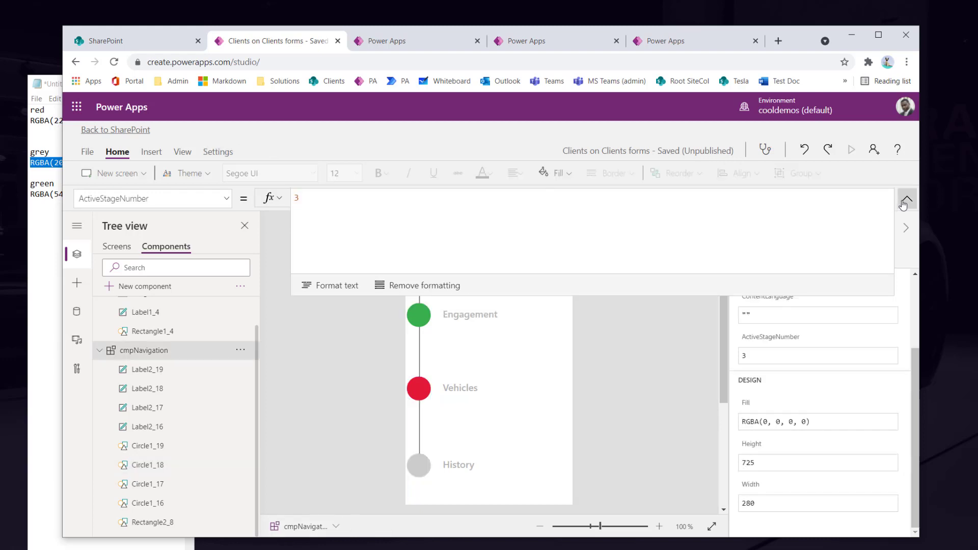
left_click(907, 200)
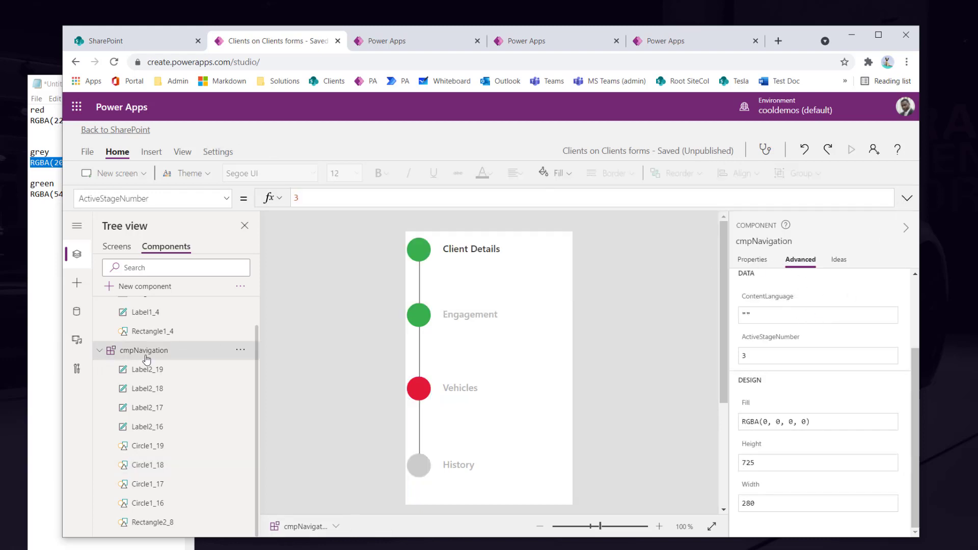
Test the circle colours of cmpNavigation by setting ActiveStageNumber in turn to 1, 2, 4, 99 and 0
left_click(756, 262)
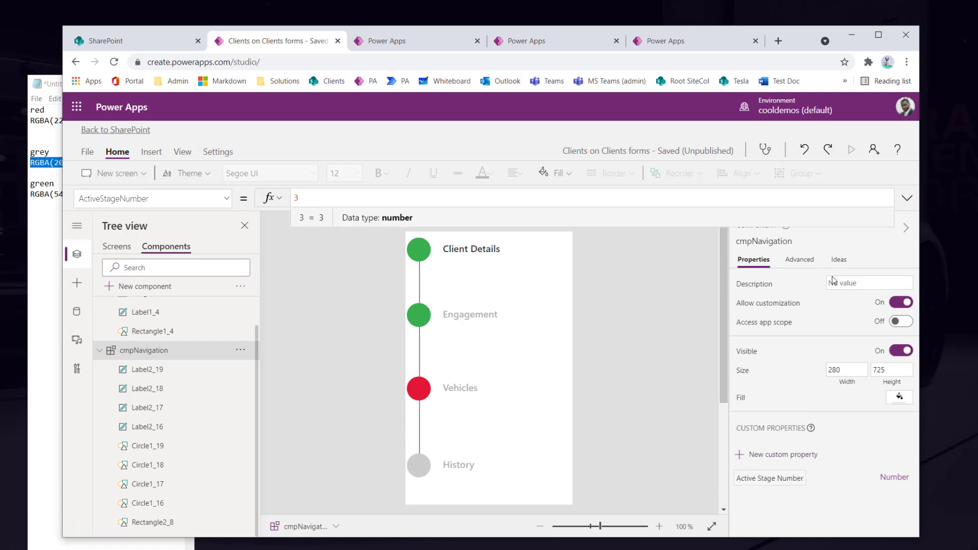
left_click(800, 260)
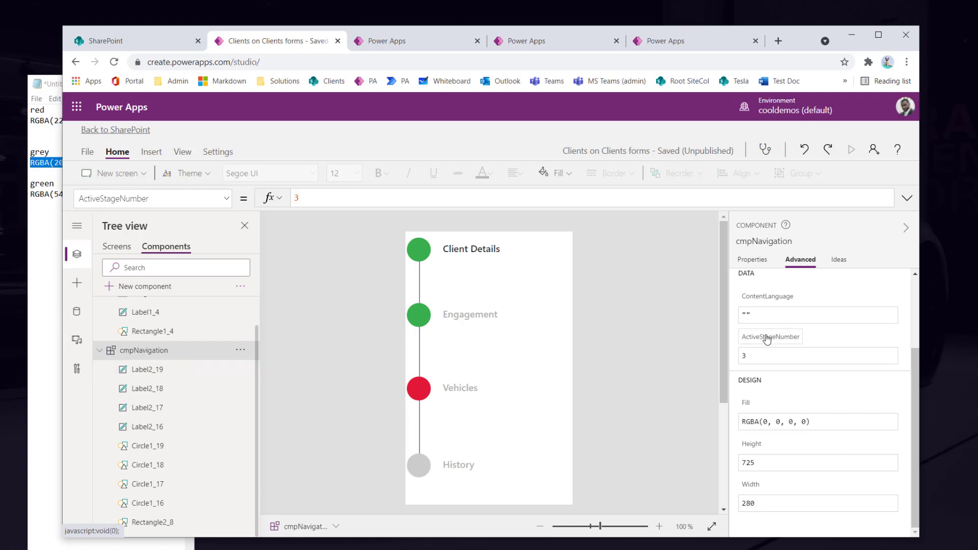
left_click(759, 362)
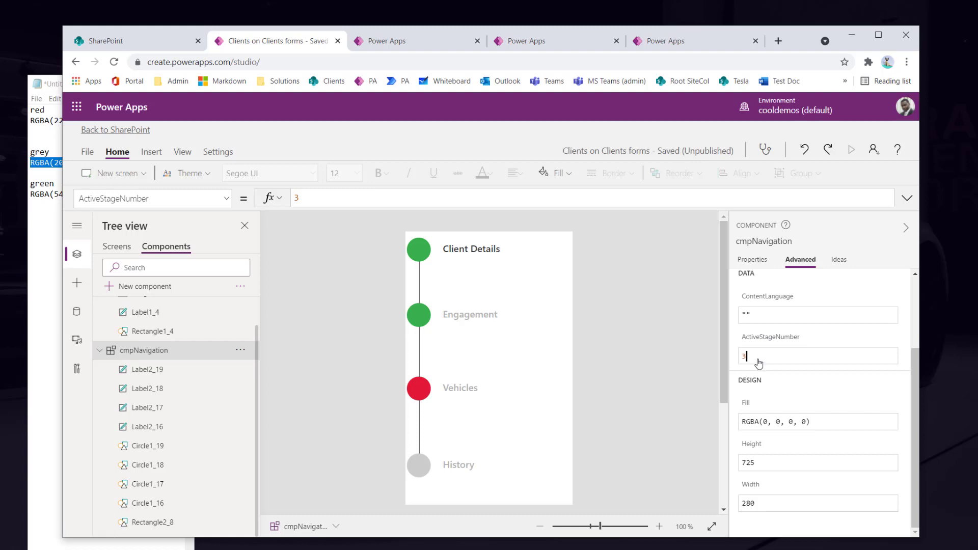
key("BackSpace")
type("2")
key("BackSpace")
type("1")
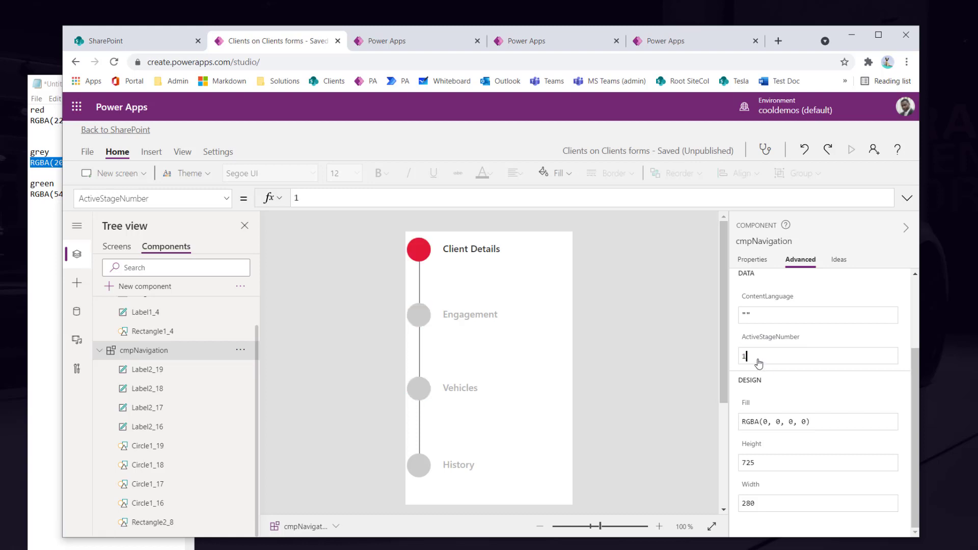
key("BackSpace")
type("2")
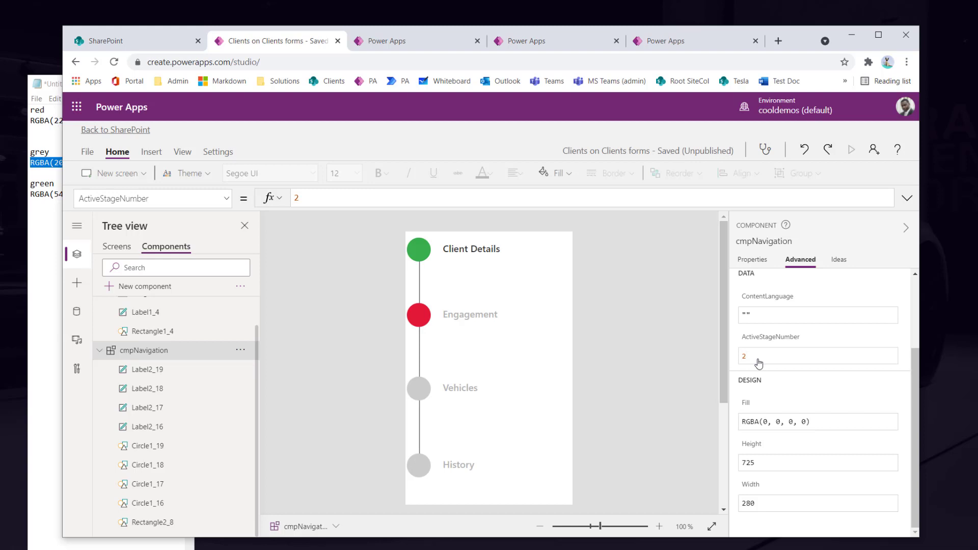
type("4")
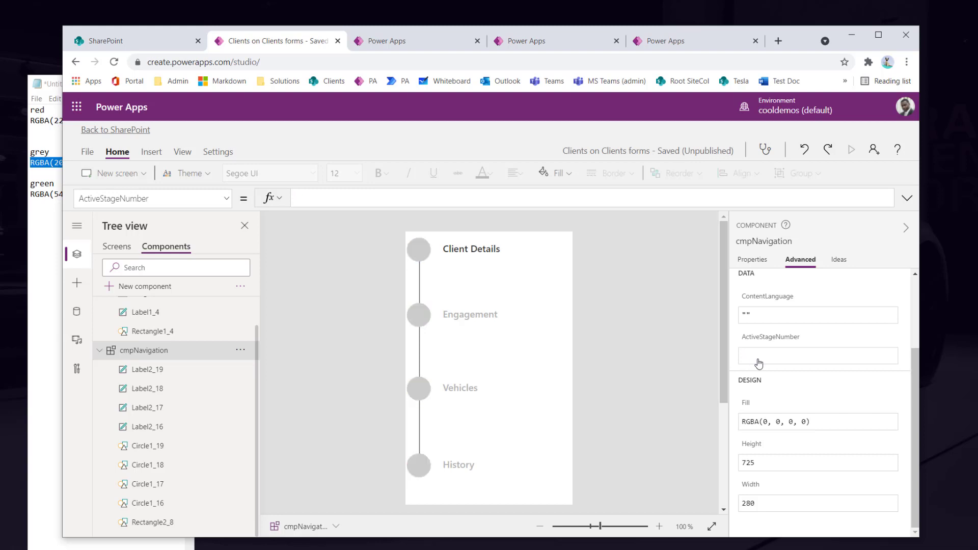
type("99")
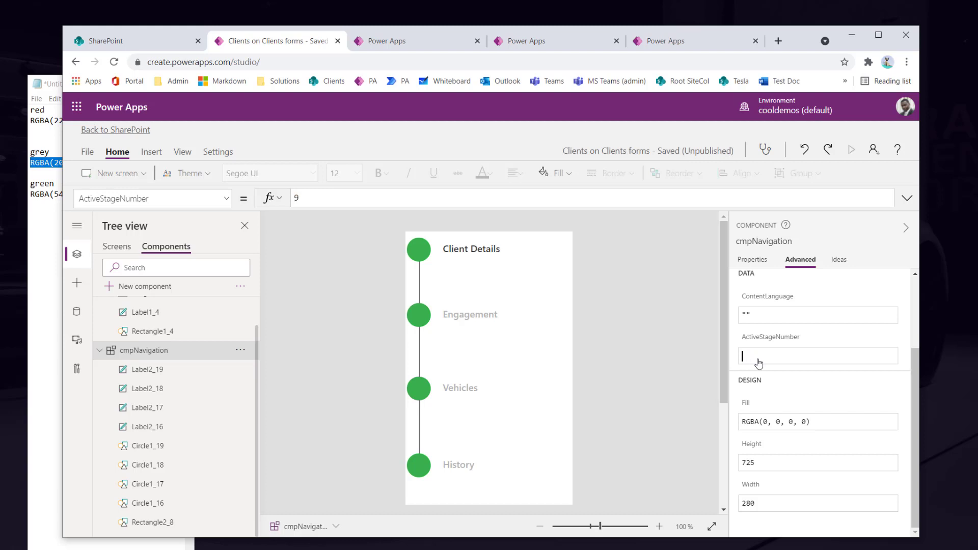
type("0")
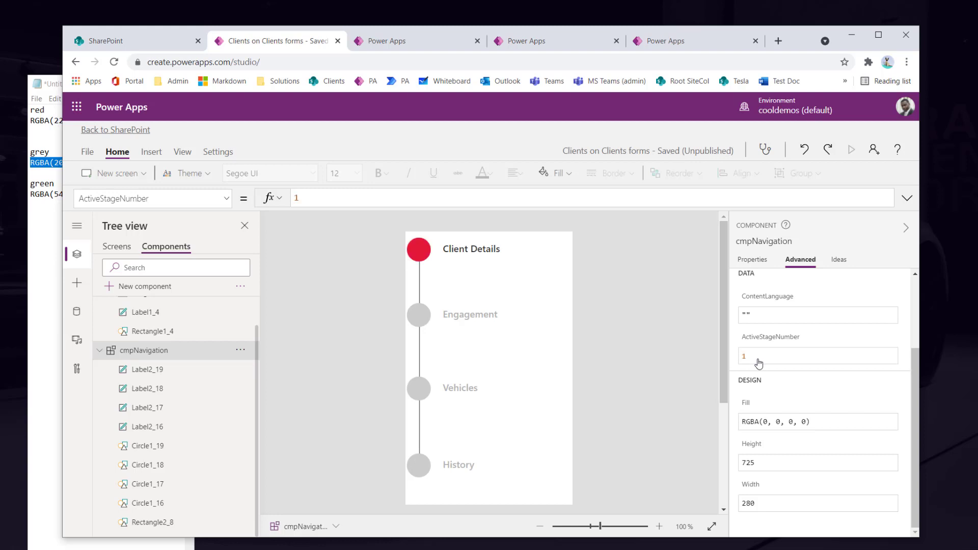
Try ActiveStageNumber values 3 and 4 on cmpNavigation, and leave its default set to 1
key("BackSpace")
type("3")
key("BackSpace")
type("4")
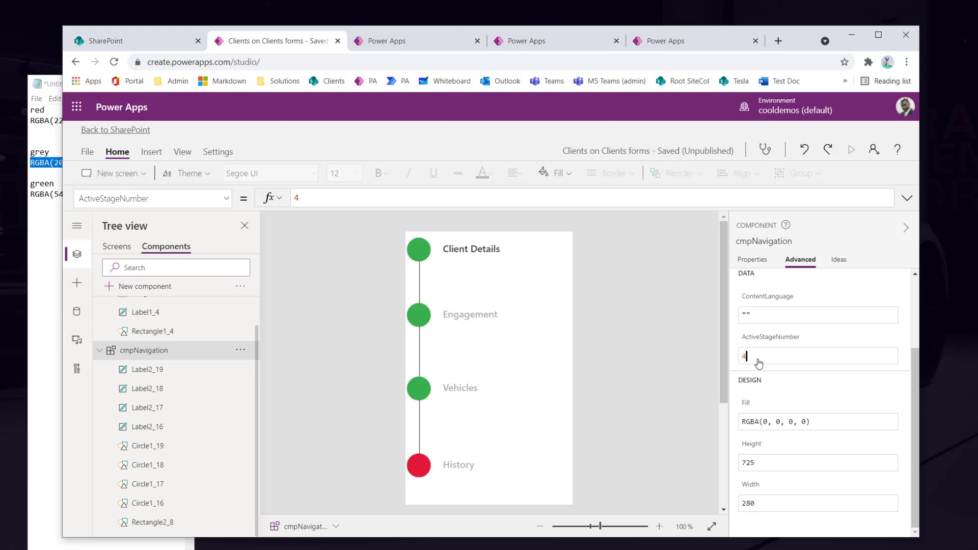
key("BackSpace")
type("1")
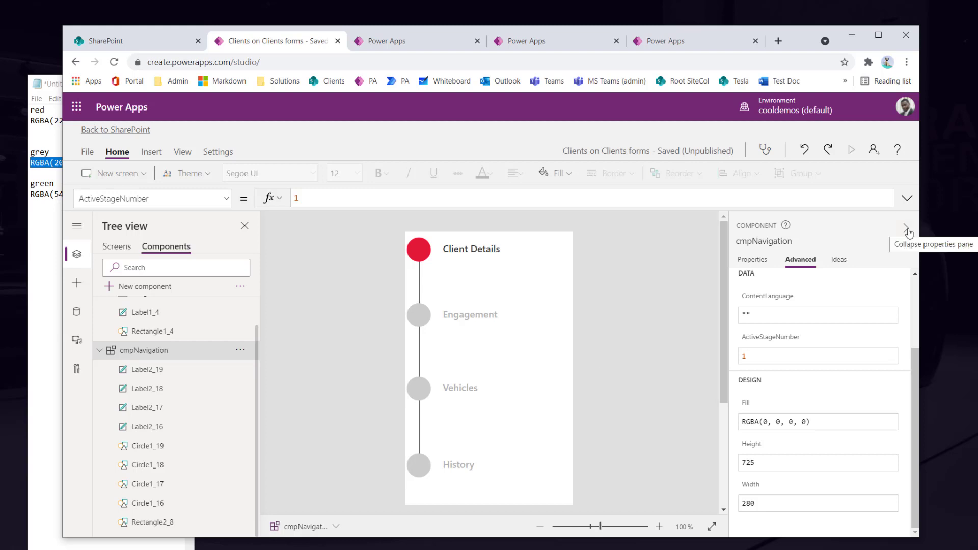
Return from the components to the app's screens and open ScreenMain with the whole form in view
left_click(116, 247)
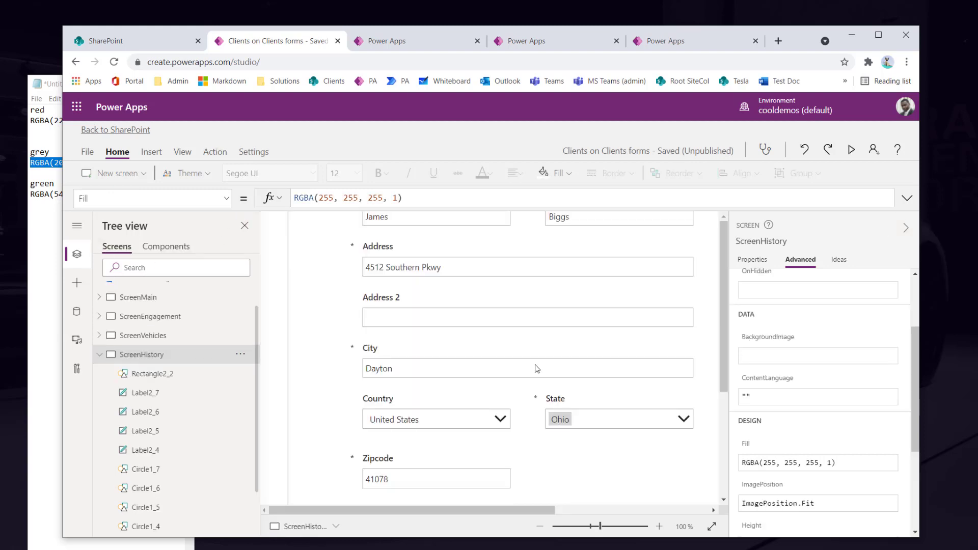
left_click(541, 527)
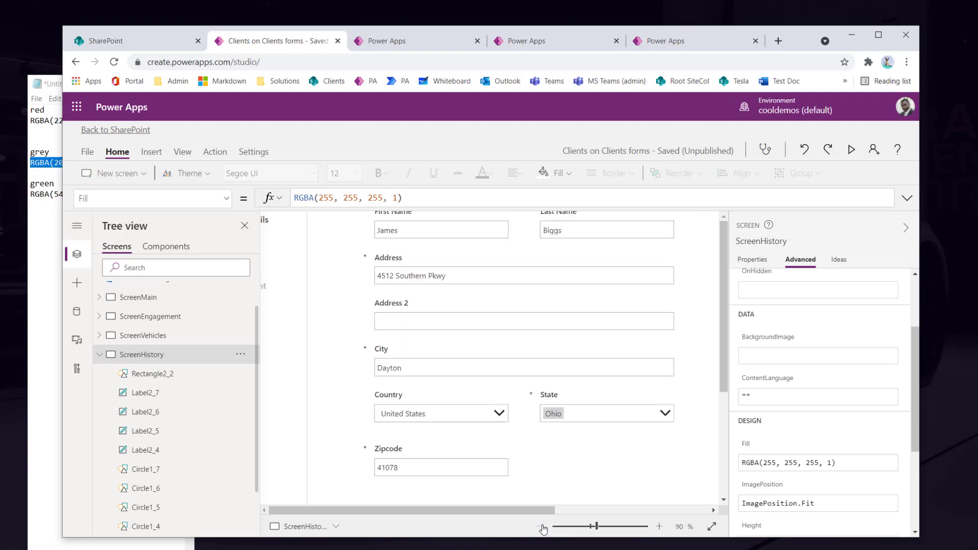
left_click(540, 527)
left_click(540, 527)
left_click(541, 527)
left_click(138, 300)
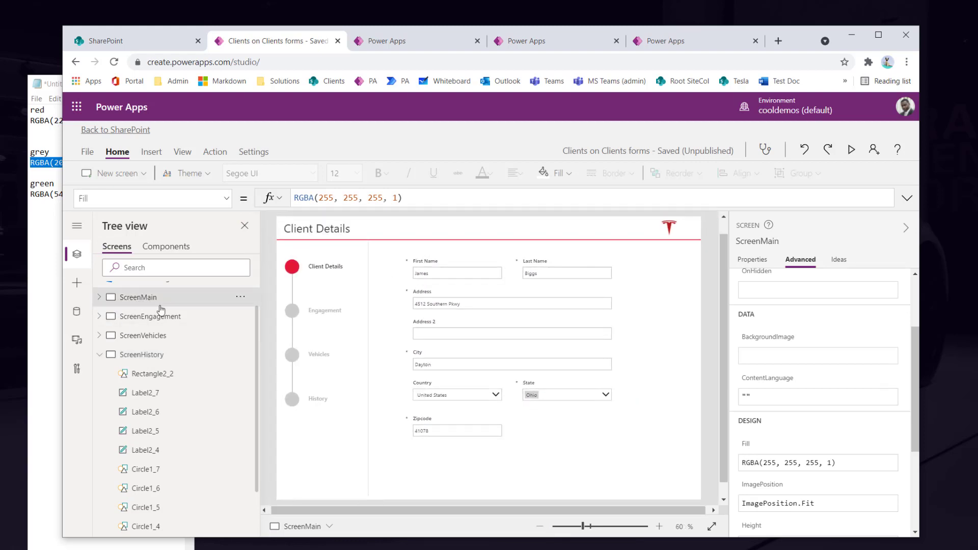
Delete the old stage circles, stage labels and connecting line from ScreenMain, keeping the vertical divider
left_click(295, 359)
left_click(291, 312)
left_click(292, 267)
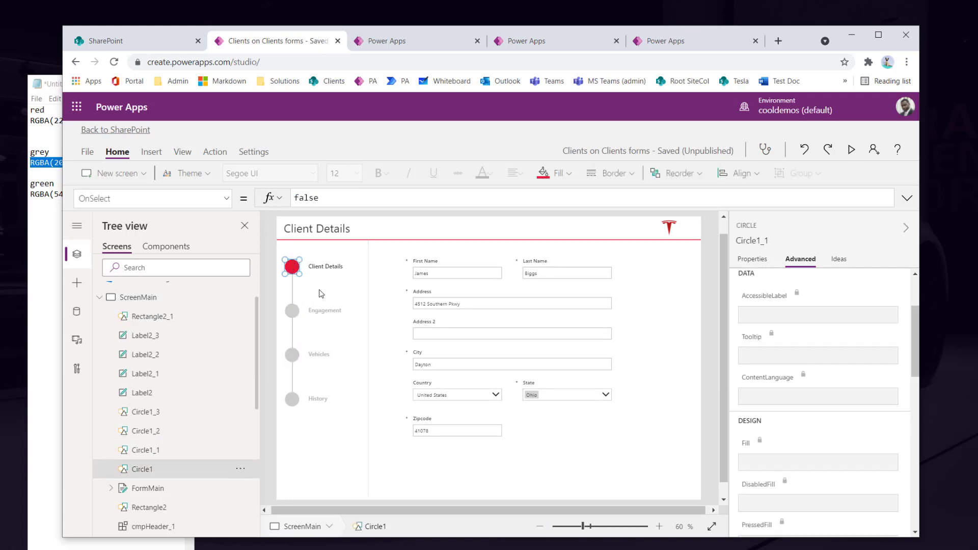
left_click(293, 357)
left_click(292, 399)
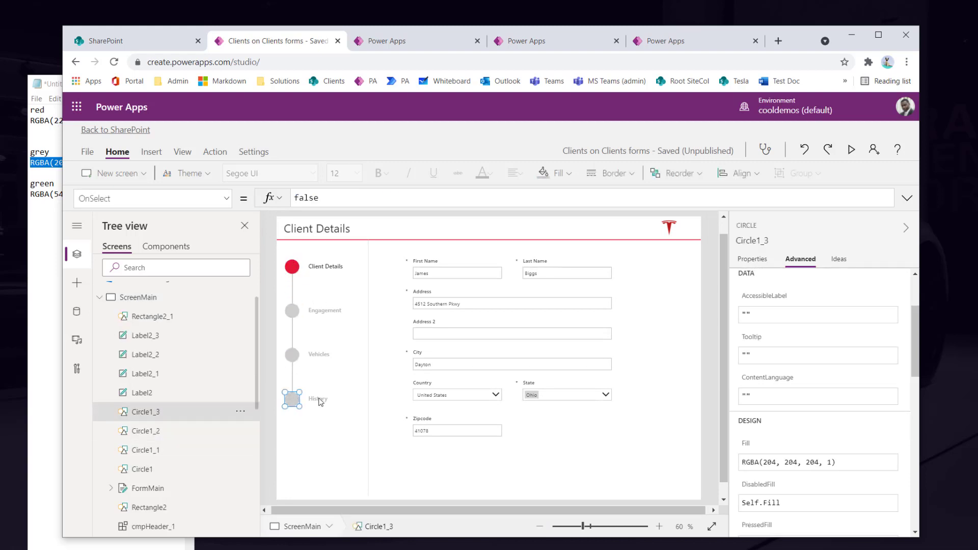
left_click(319, 400)
left_click(319, 354)
left_click(325, 311)
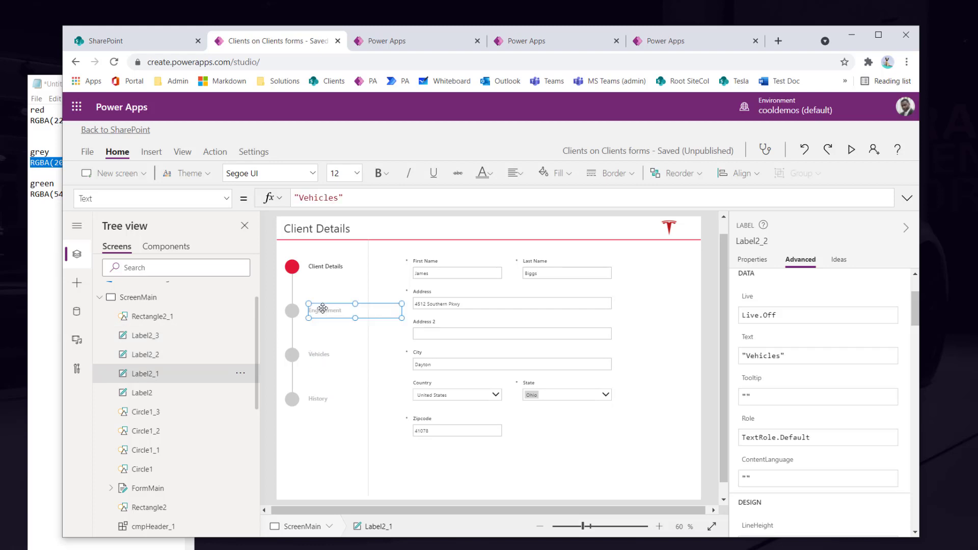
left_click(346, 441)
left_click_drag(283, 245, 400, 455)
key("Delete")
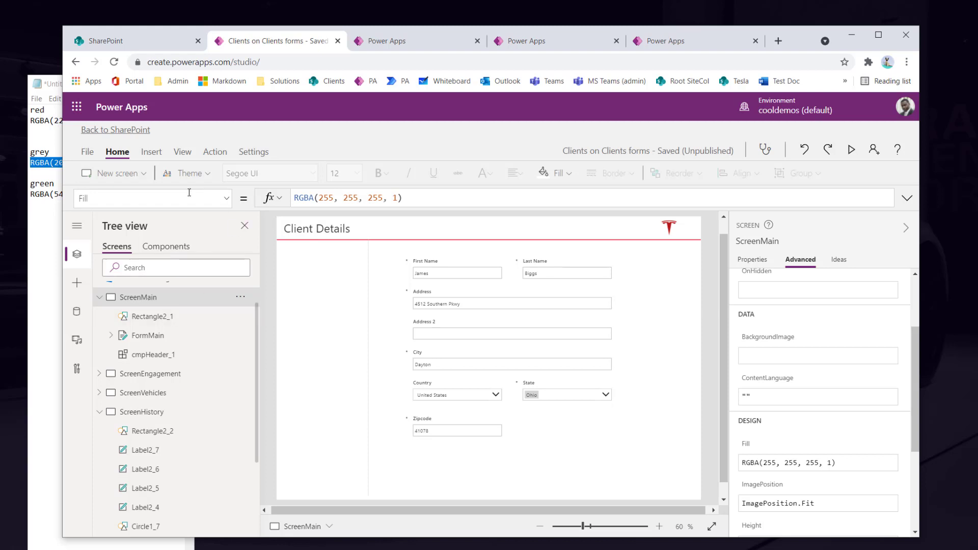
Insert the custom cmpNavigation component on ScreenMain
left_click(151, 152)
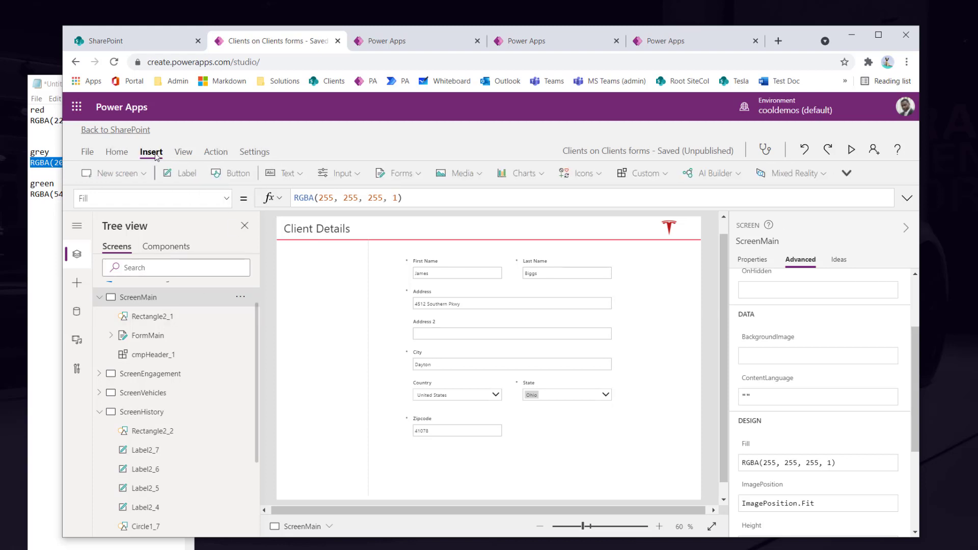
left_click(645, 174)
left_click(669, 226)
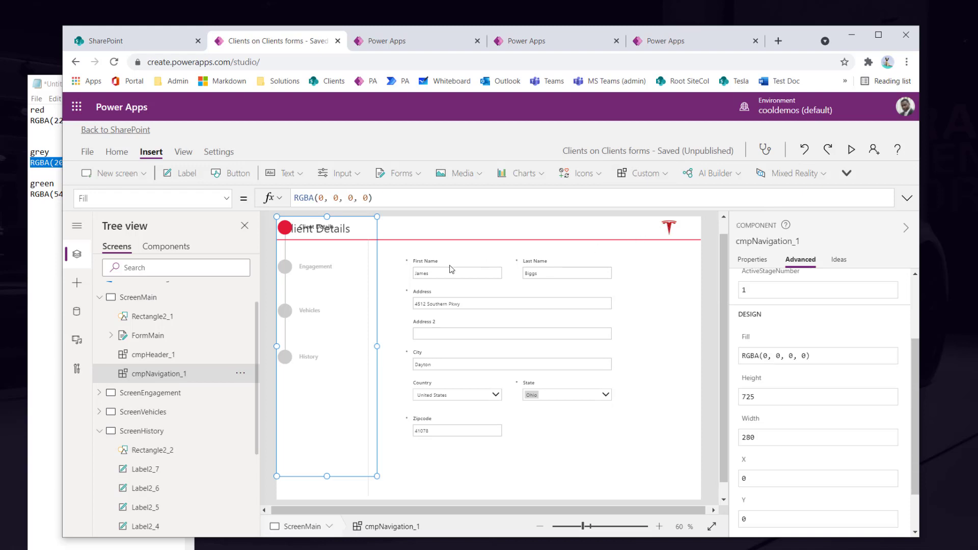
Shorten the inserted navigation component to a height of 525, move it below the header to X 13, Y 78, and narrow it to the divider
left_click_drag(328, 477, 327, 405)
left_click_drag(284, 230, 287, 254)
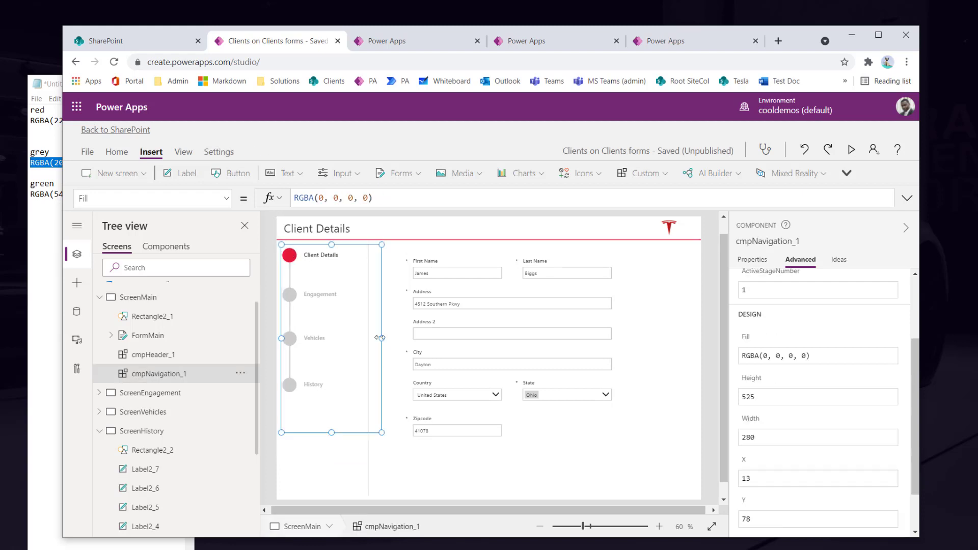
left_click_drag(382, 338, 366, 339)
left_click(391, 421)
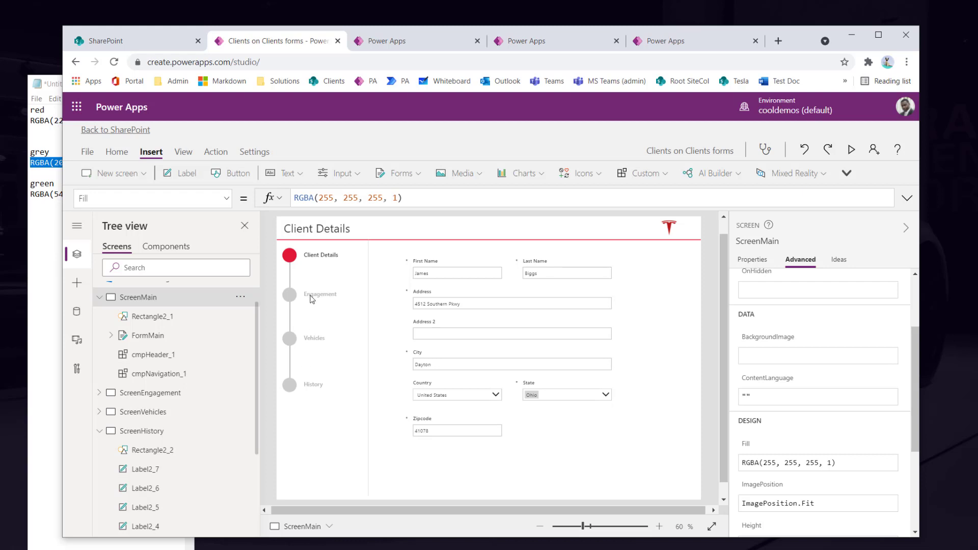
Show the ActiveStageNumber property of the navigation component on ScreenMain
left_click(165, 376)
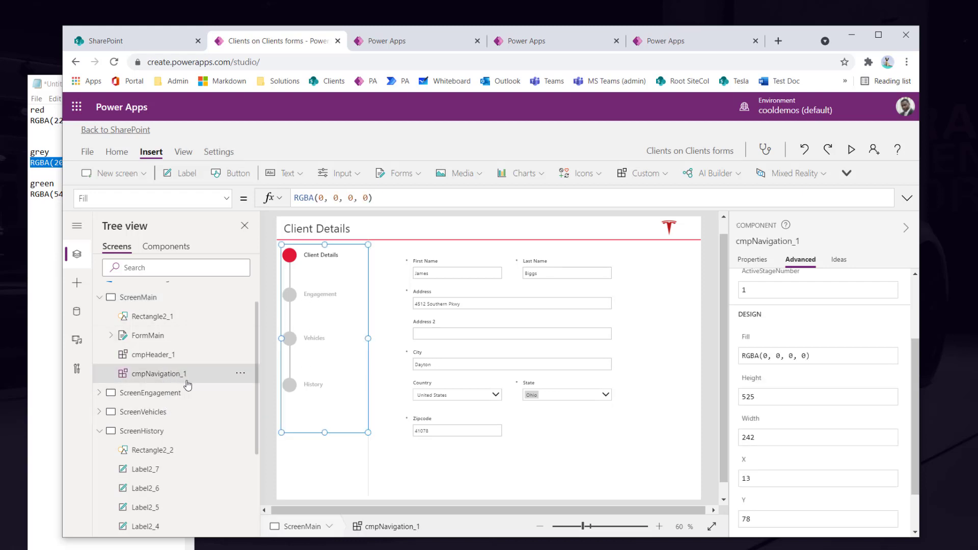
left_click(229, 198)
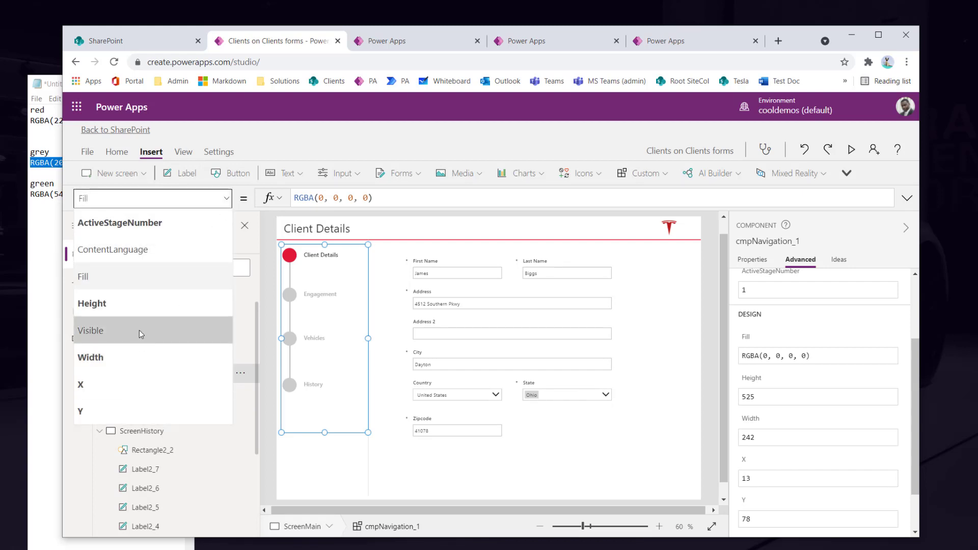
left_click(143, 229)
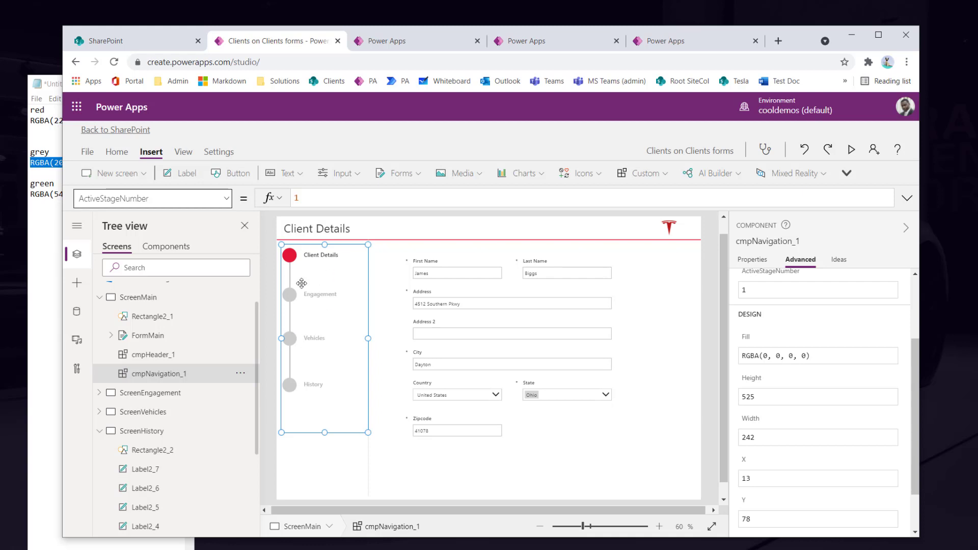
Copy the navigation component from ScreenMain and paste it onto ScreenEngagement
left_click(242, 373)
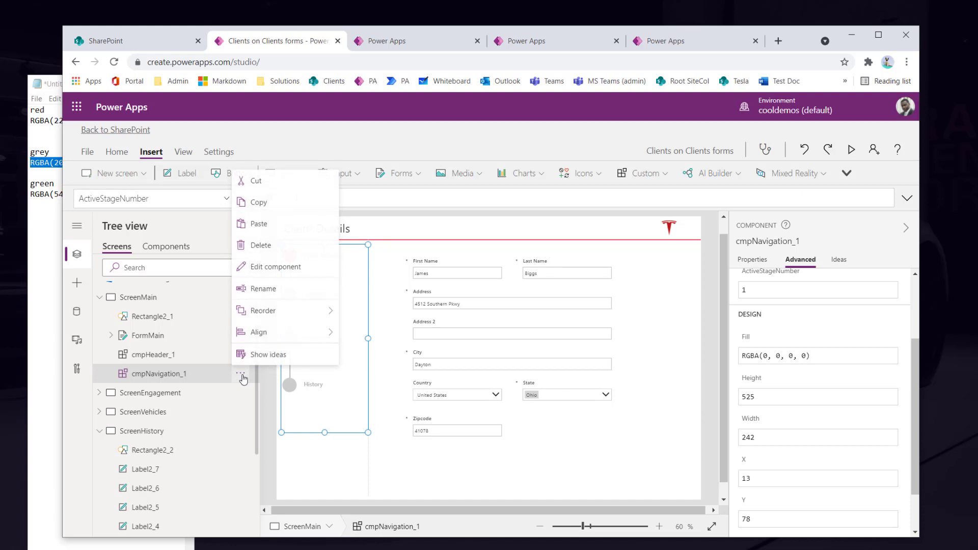
left_click(254, 208)
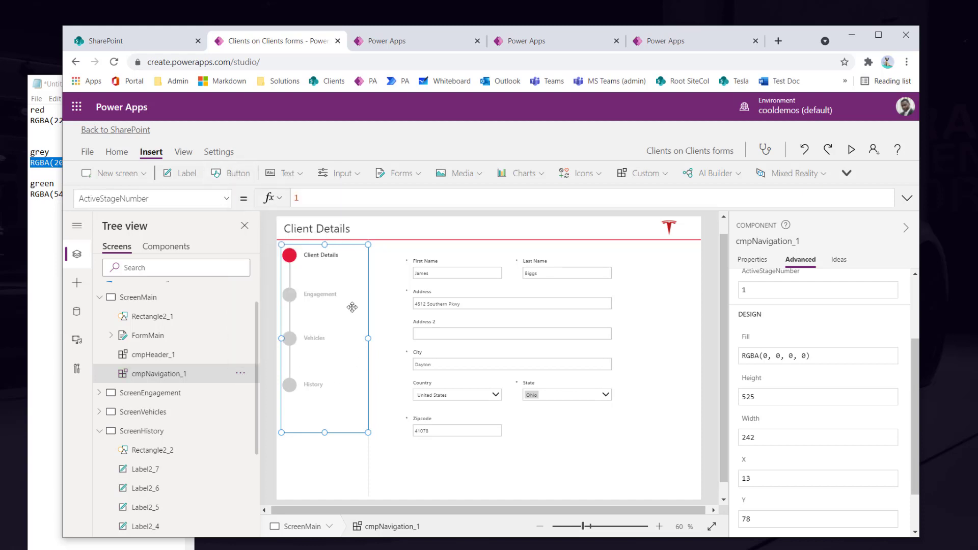
left_click(163, 395)
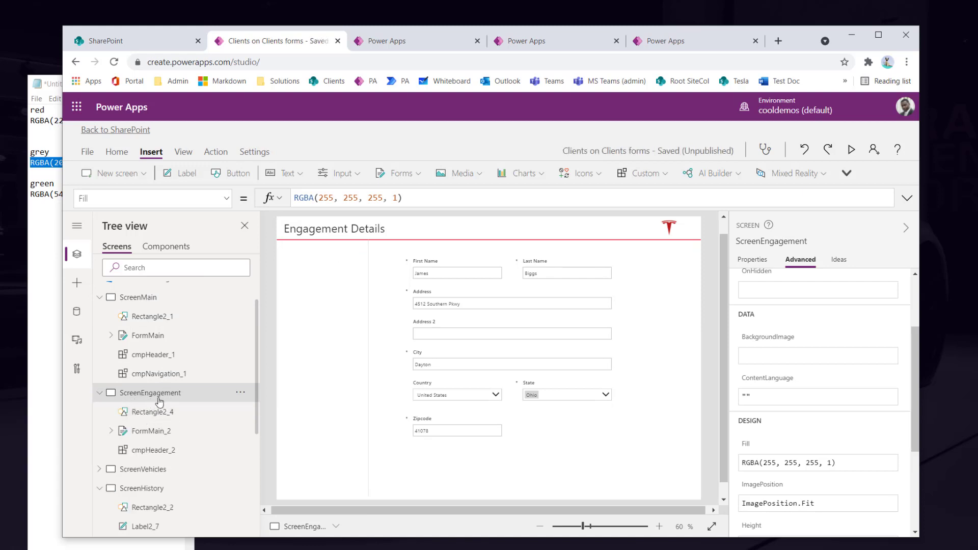
left_click(241, 393)
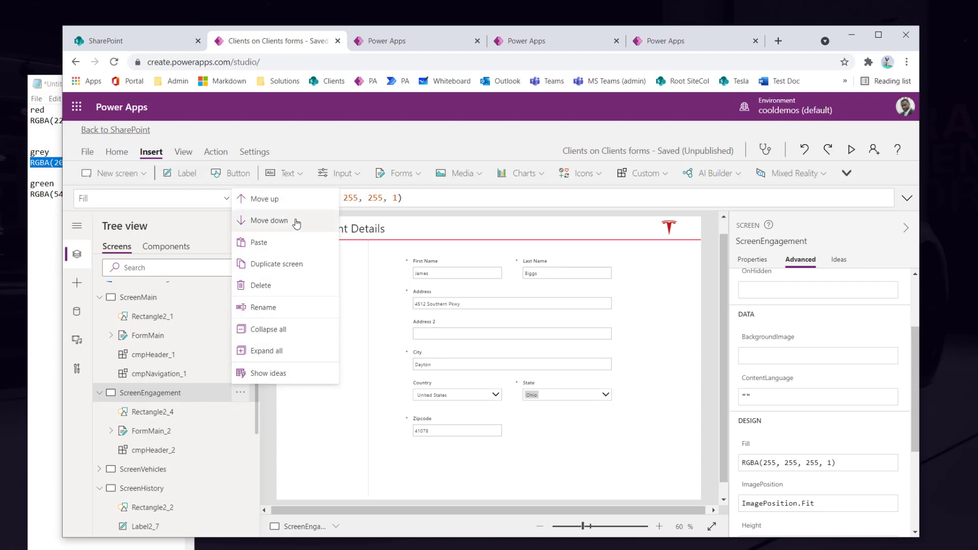
left_click(273, 248)
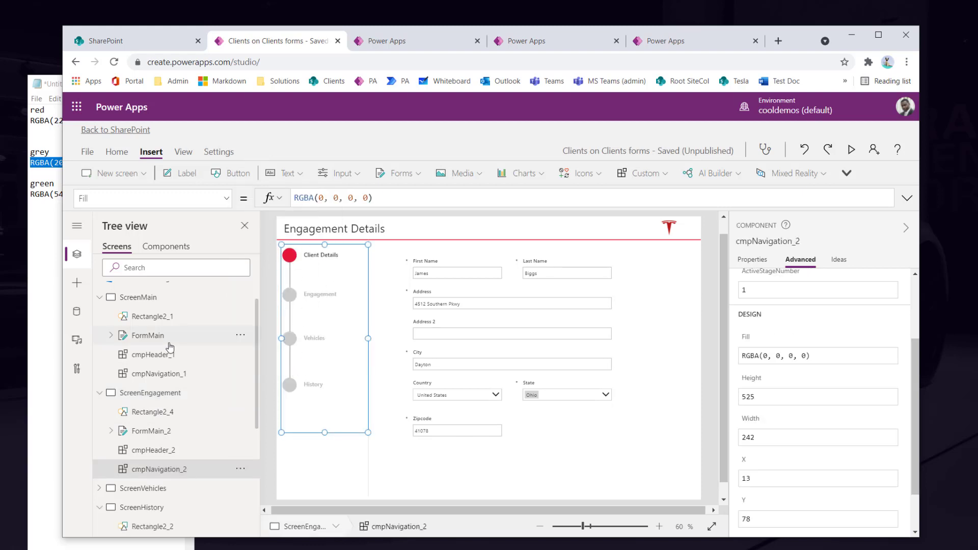
Compare the stage navigation on ScreenMain and ScreenEngagement by switching back and forth between the two screens
left_click(149, 298)
left_click(148, 398)
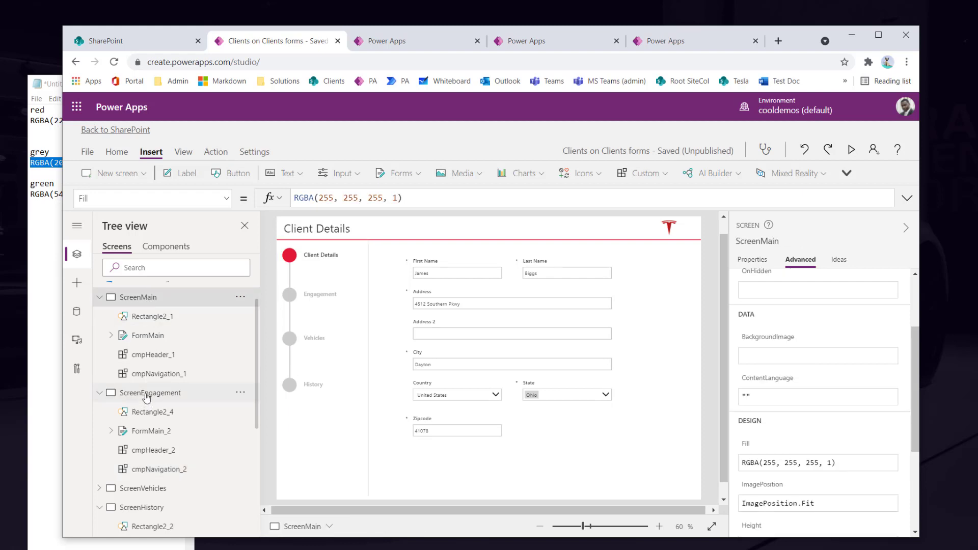
left_click(151, 300)
left_click(148, 397)
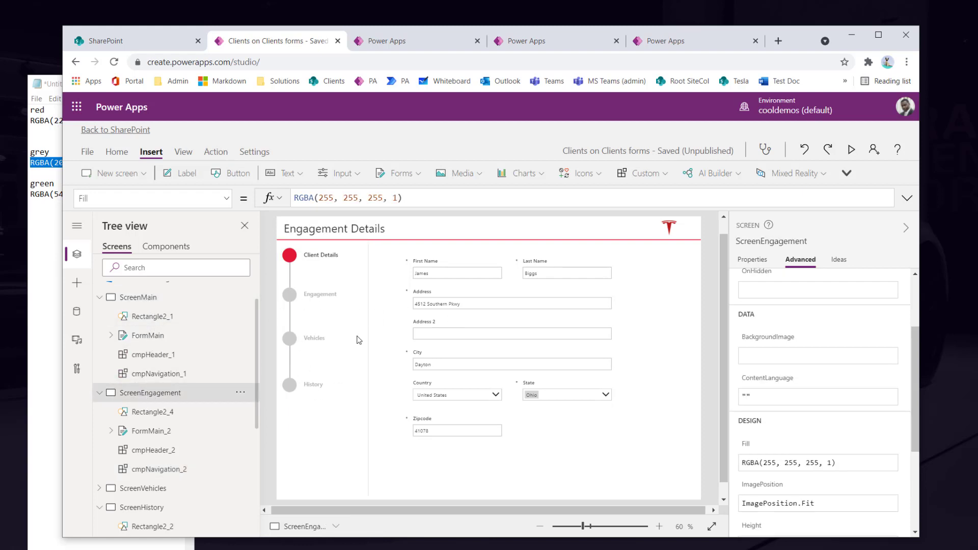
left_click(147, 301)
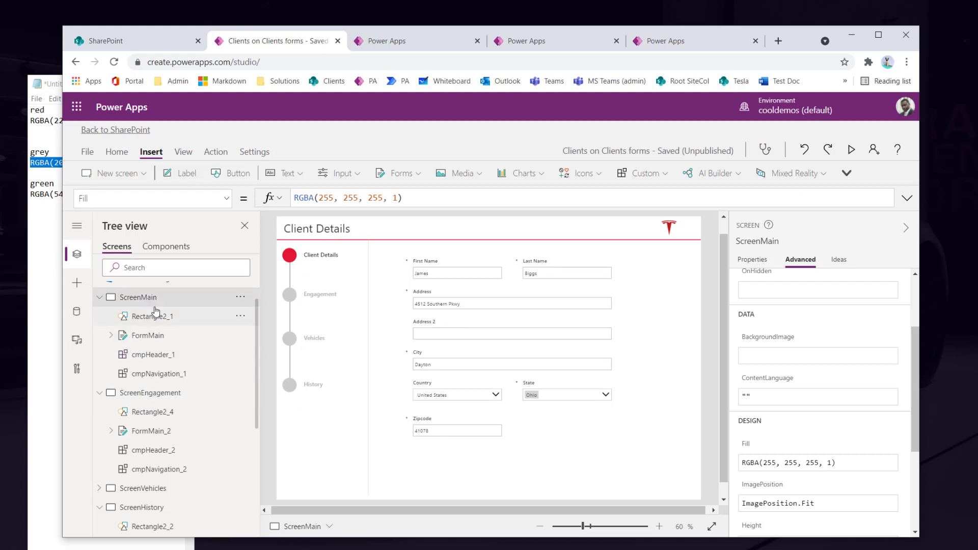
left_click(147, 397)
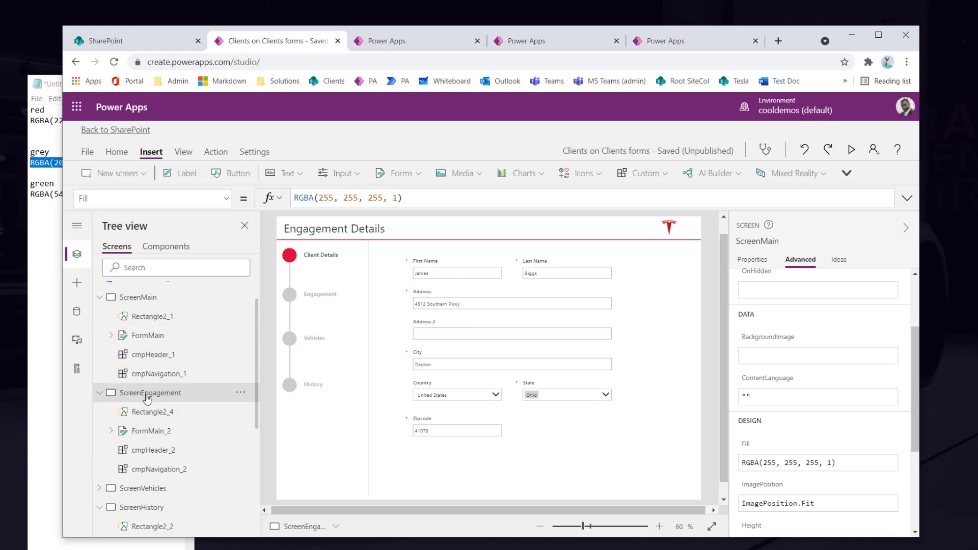
left_click(162, 300)
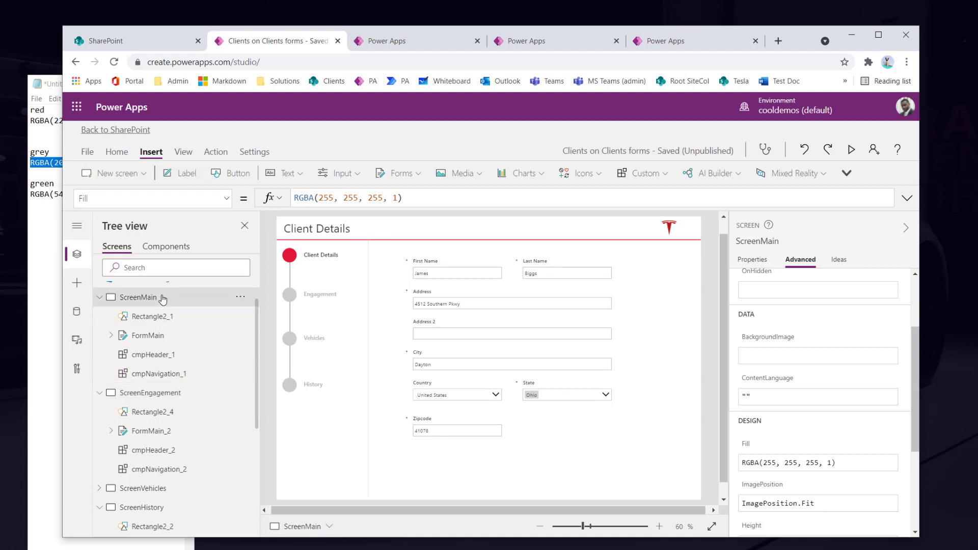
left_click(139, 396)
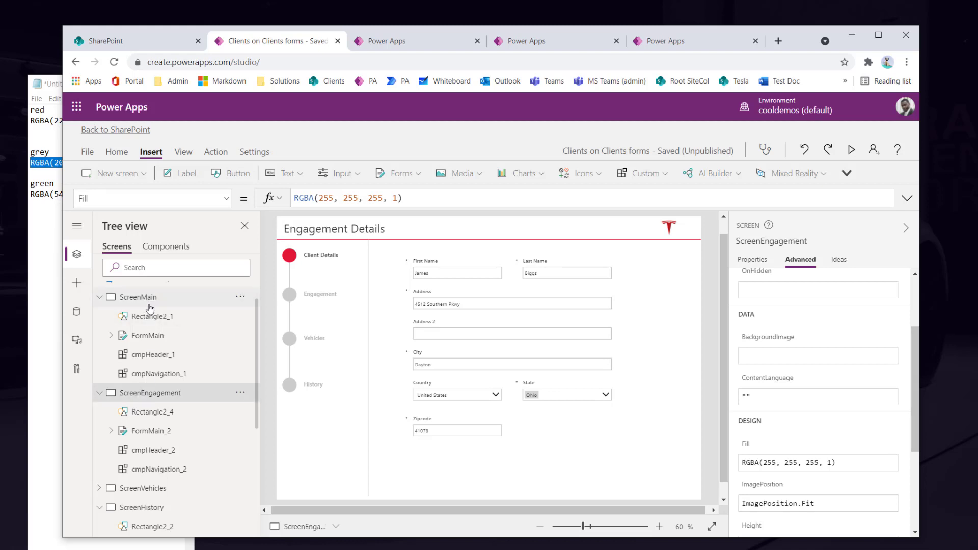
left_click(149, 300)
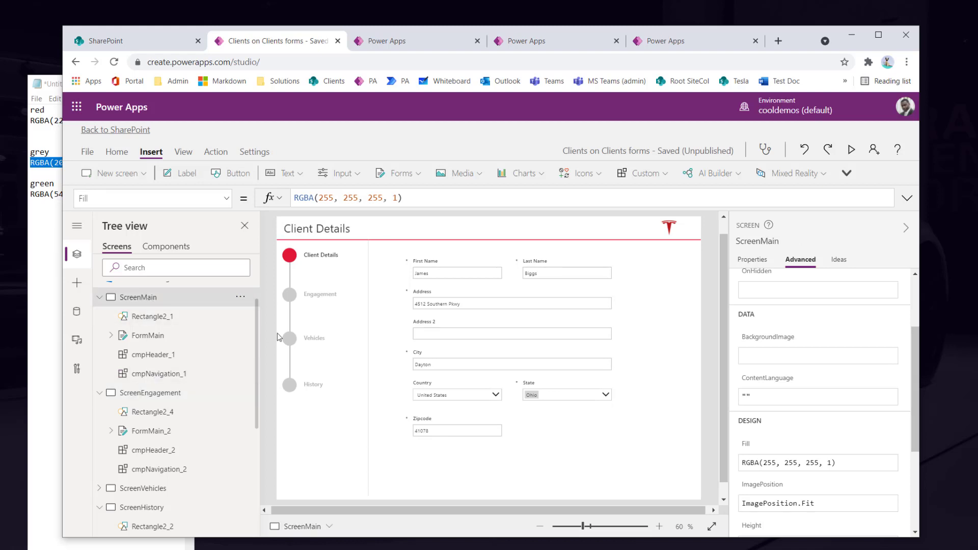
Set ActiveStageNumber to 2 on ScreenEngagement's navigation component and compare its stage colours with ScreenMain's
left_click(142, 399)
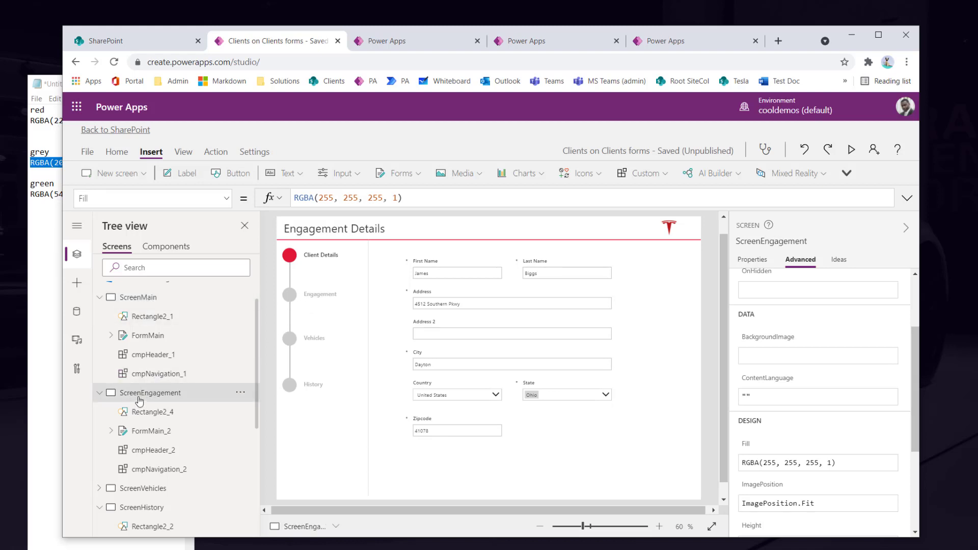
left_click(159, 468)
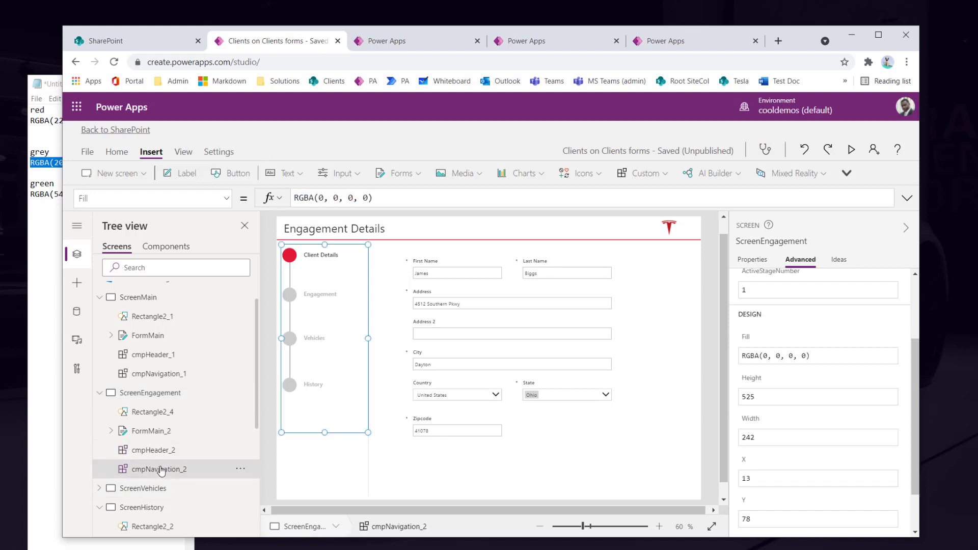
left_click(227, 199)
left_click(152, 223)
left_click(316, 201)
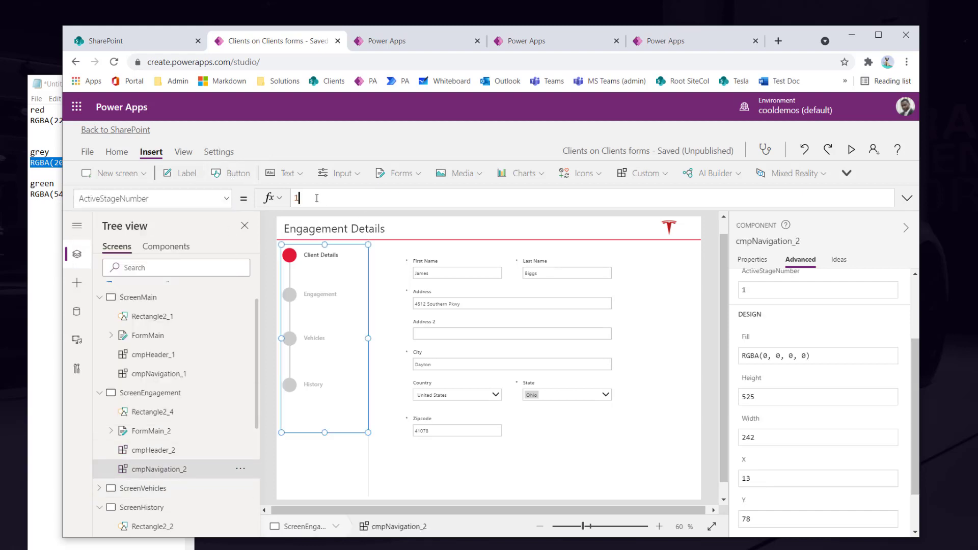
key("BackSpace")
type("2")
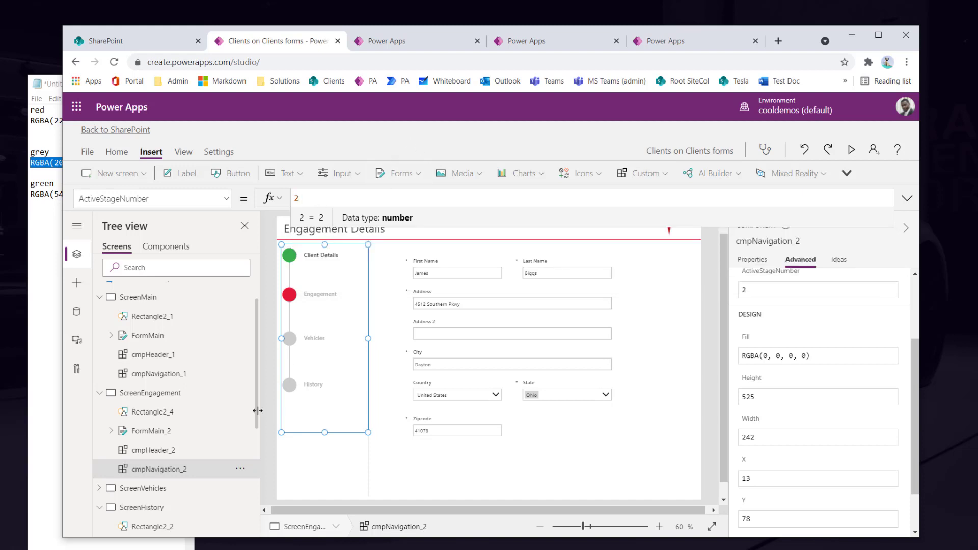
left_click(148, 304)
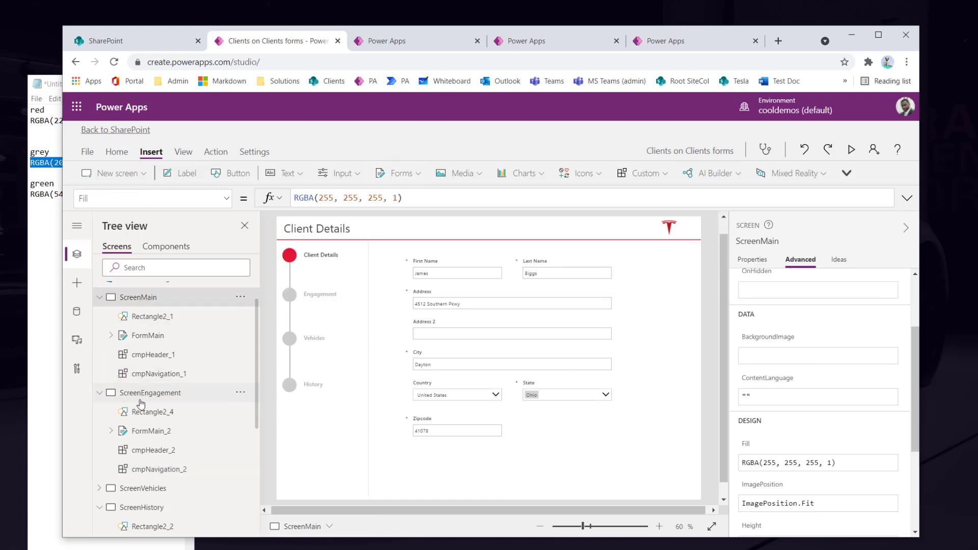
left_click(142, 399)
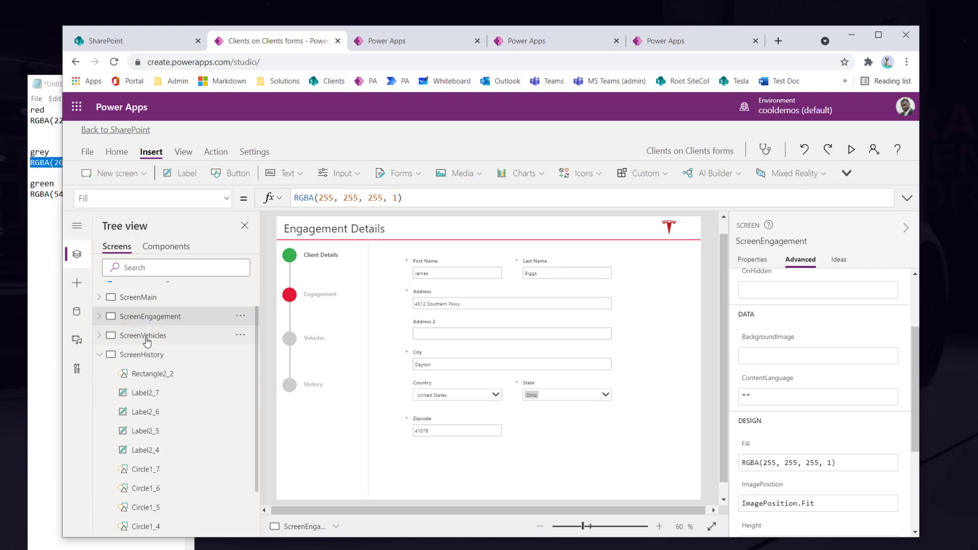
Open ScreenVehicles and expand its list of controls in the tree
left_click(149, 340)
left_click(99, 355)
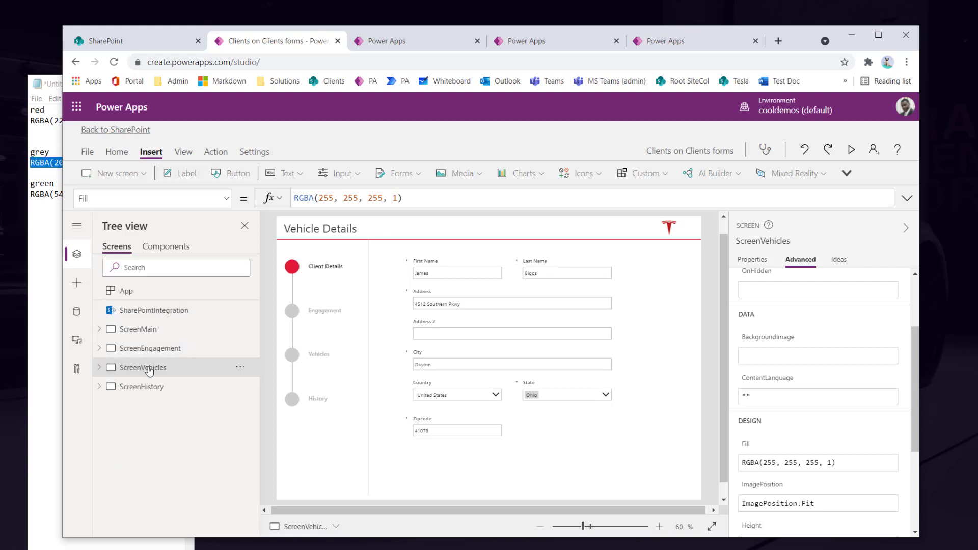
left_click(100, 369)
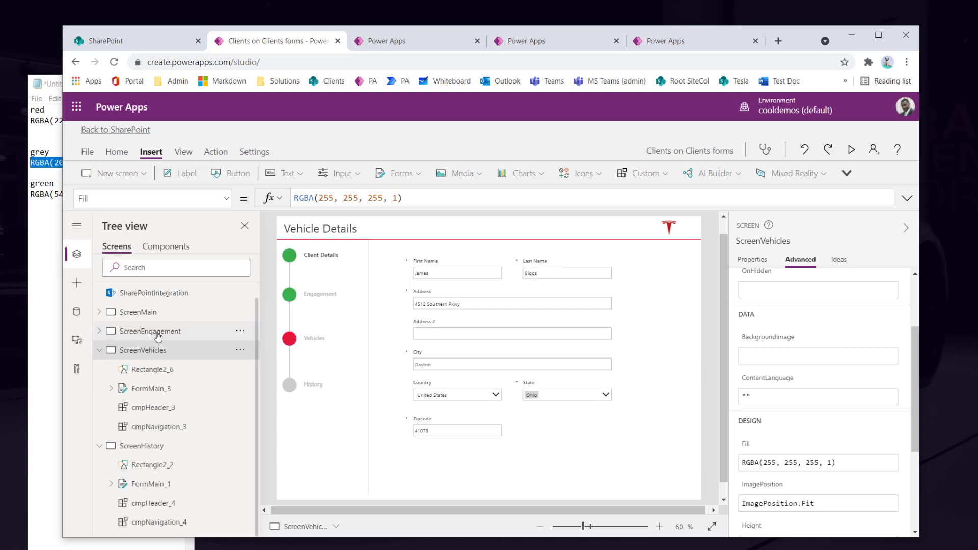
Check the stage circle colours on ScreenMain, ScreenEngagement, ScreenVehicles and ScreenHistory by stepping forwards and backwards through the screens
left_click(156, 332)
left_click(147, 312)
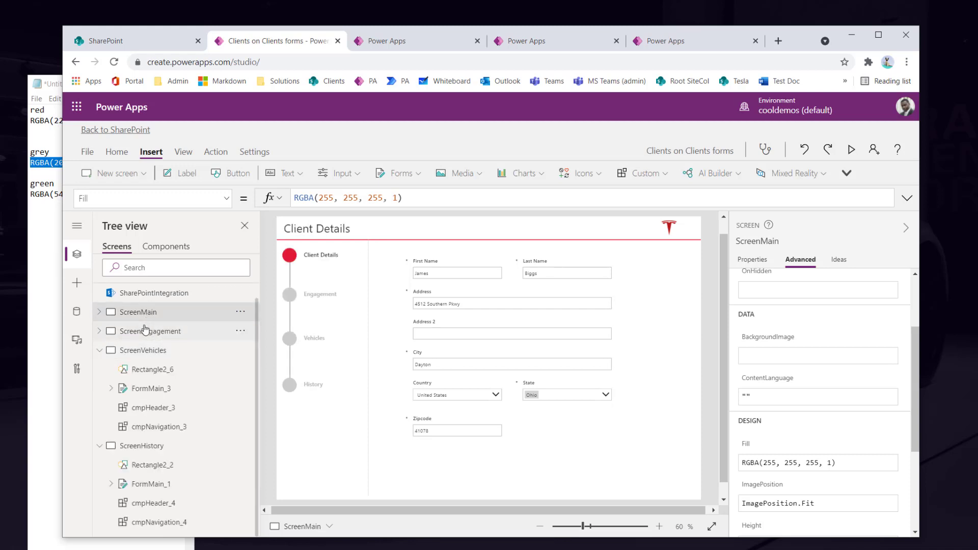
left_click(143, 332)
left_click(145, 349)
left_click(99, 350)
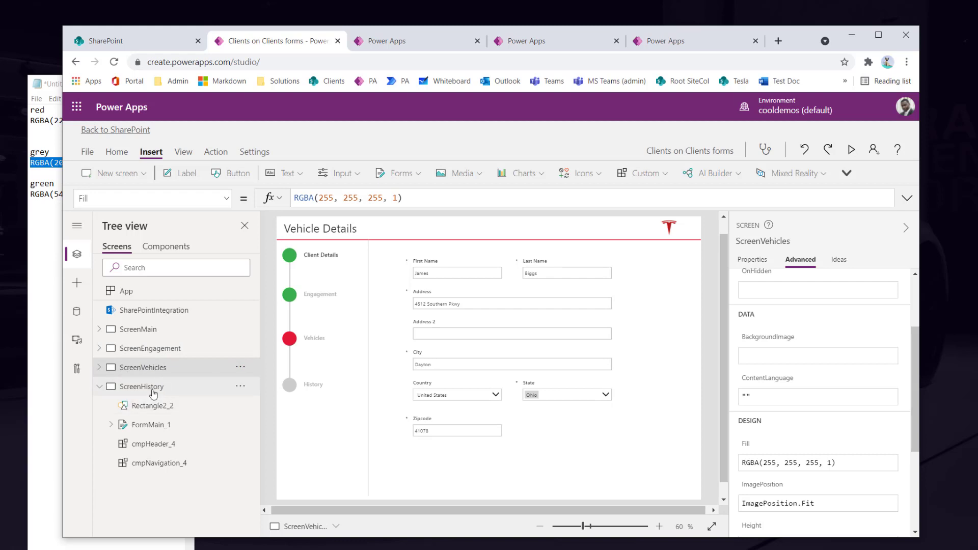
left_click(152, 387)
left_click(150, 366)
left_click(145, 348)
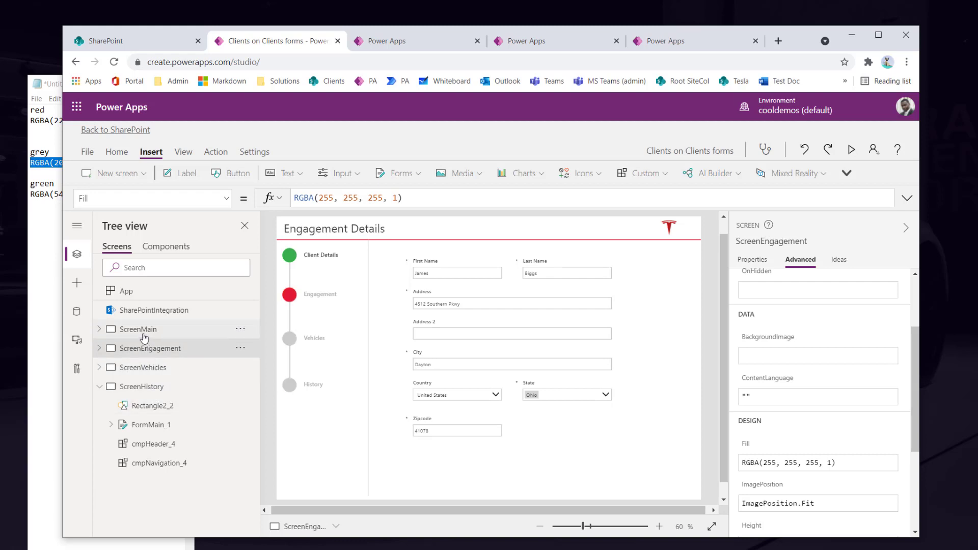
left_click(143, 332)
left_click(145, 350)
left_click(145, 368)
left_click(146, 387)
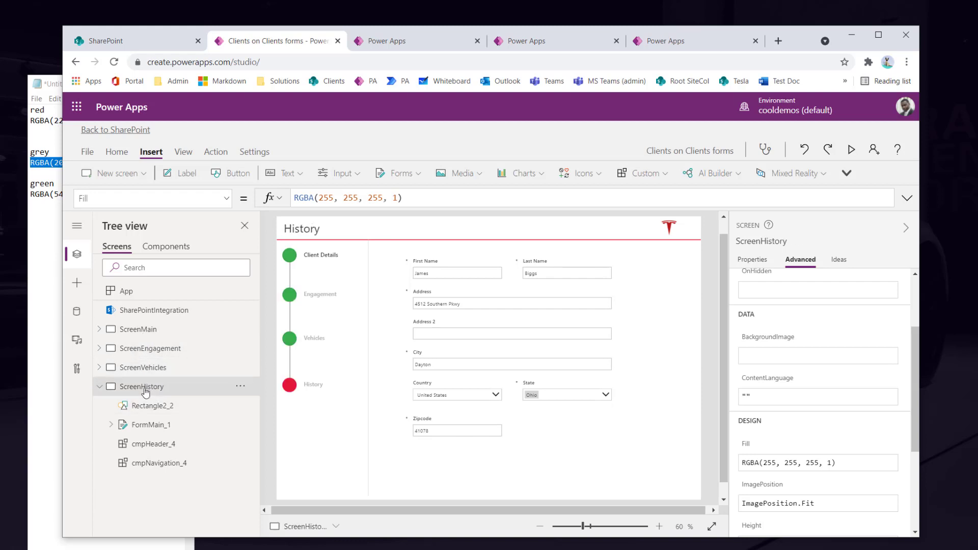
left_click(145, 368)
left_click(146, 349)
left_click(143, 329)
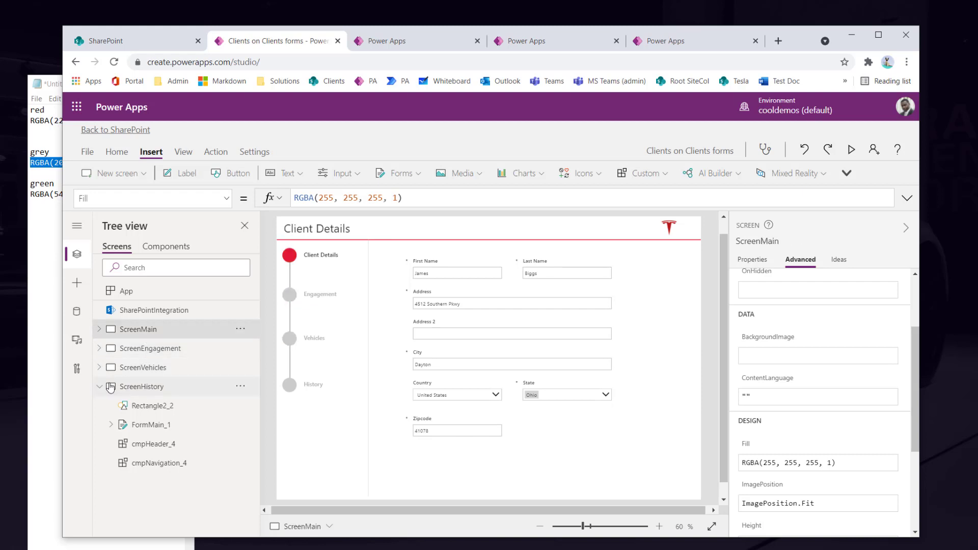
Collapse ScreenHistory in the tree and review the stage progression once more from ScreenEngagement to ScreenHistory and back to ScreenMain
left_click(99, 387)
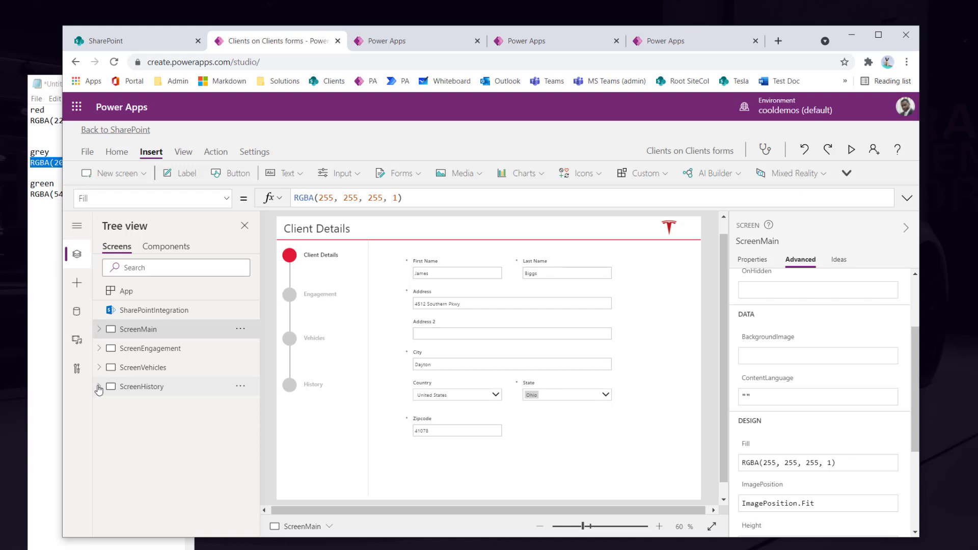
left_click(145, 348)
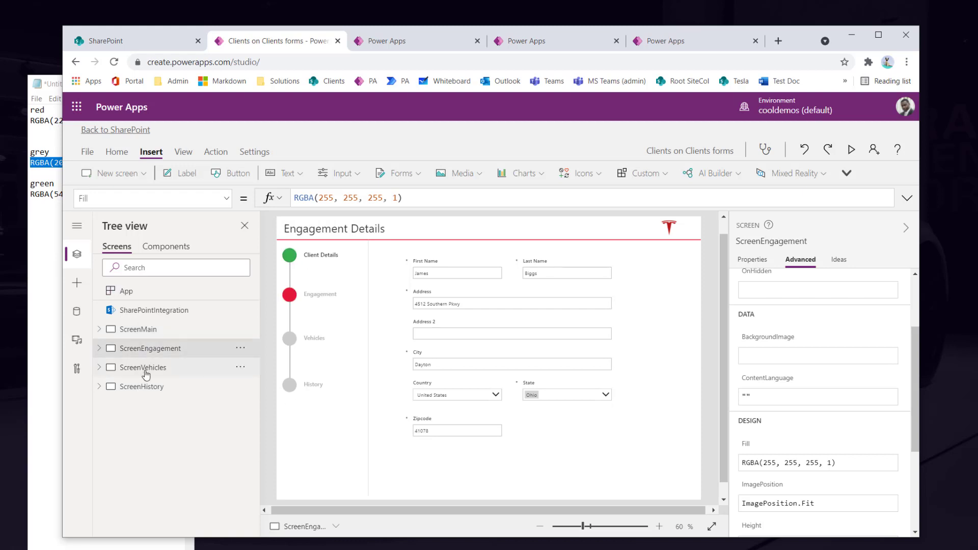
left_click(144, 371)
left_click(143, 389)
left_click(141, 362)
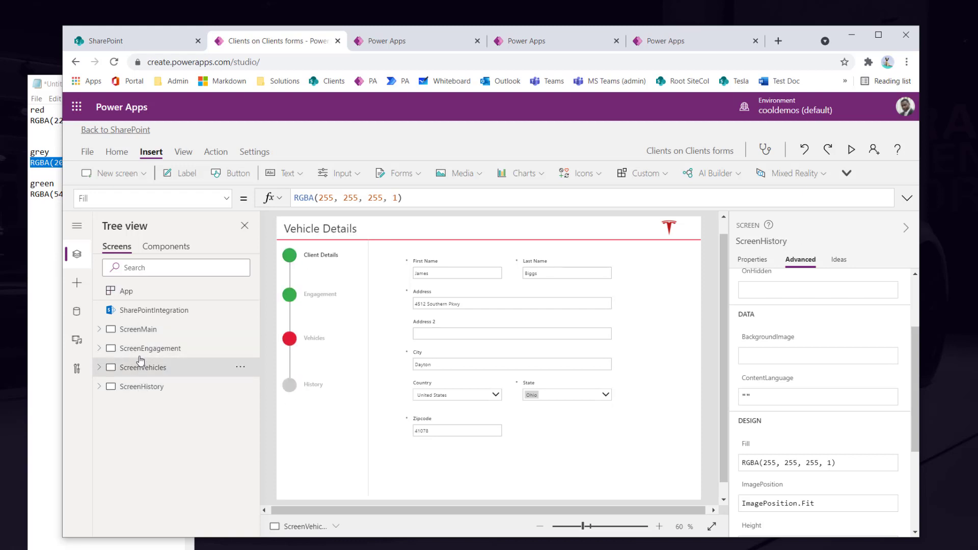
left_click(143, 349)
left_click(139, 329)
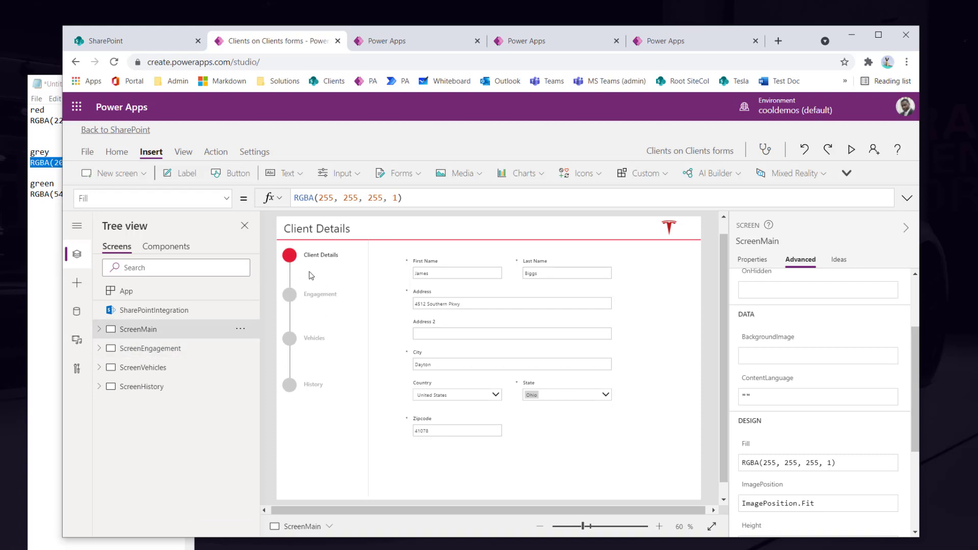
Inspect ScreenMain's stage labels at 80% zoom and return to the cmpNavigation component for editing
left_click(658, 526)
left_click(658, 526)
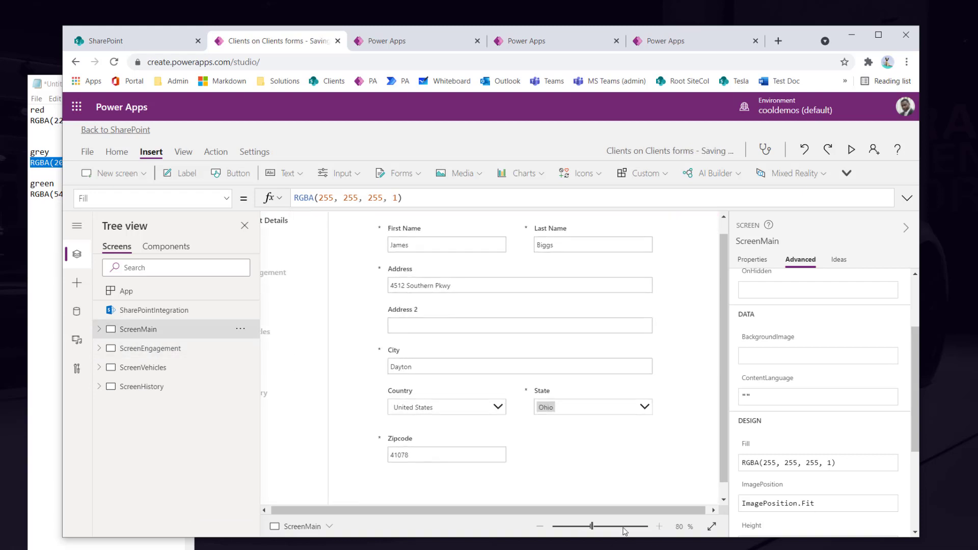
left_click_drag(524, 512, 423, 491)
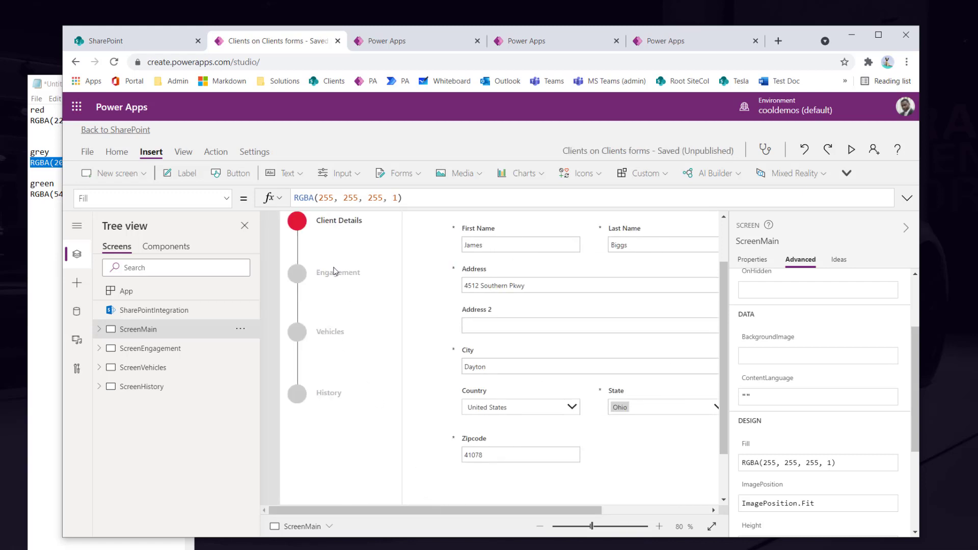
left_click(173, 247)
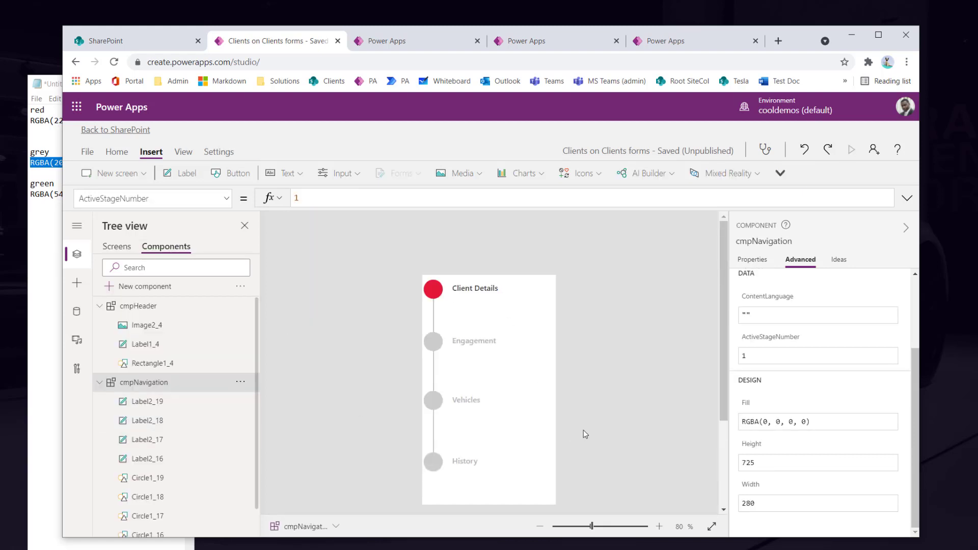
Look up the Client Details and Engagement label colours and note them in Notepad as font color dark RGBA(51, 51, 51, 1) and light RGBA(179, 179, 179, 1)
left_click(468, 340)
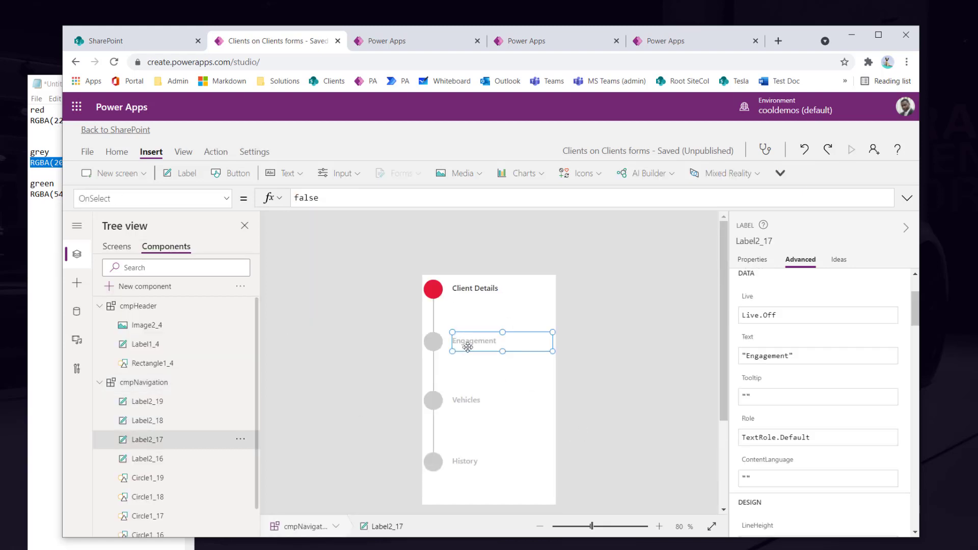
left_click(229, 200)
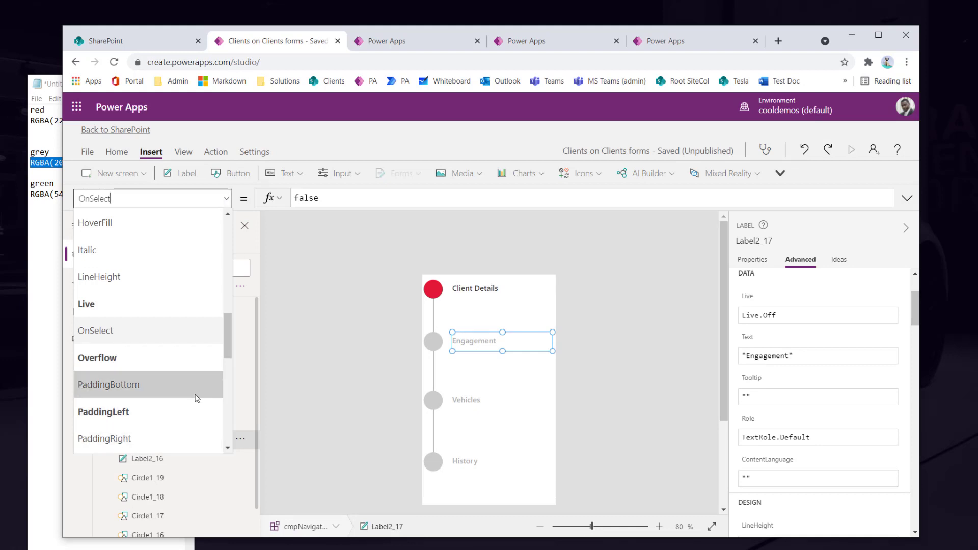
scroll(198, 400, "up", 8)
left_click(178, 334)
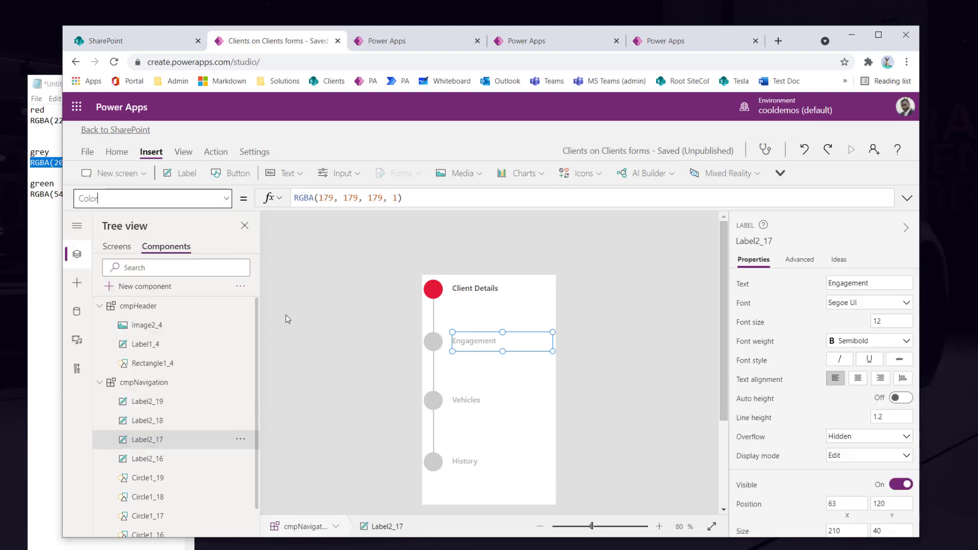
left_click(479, 292)
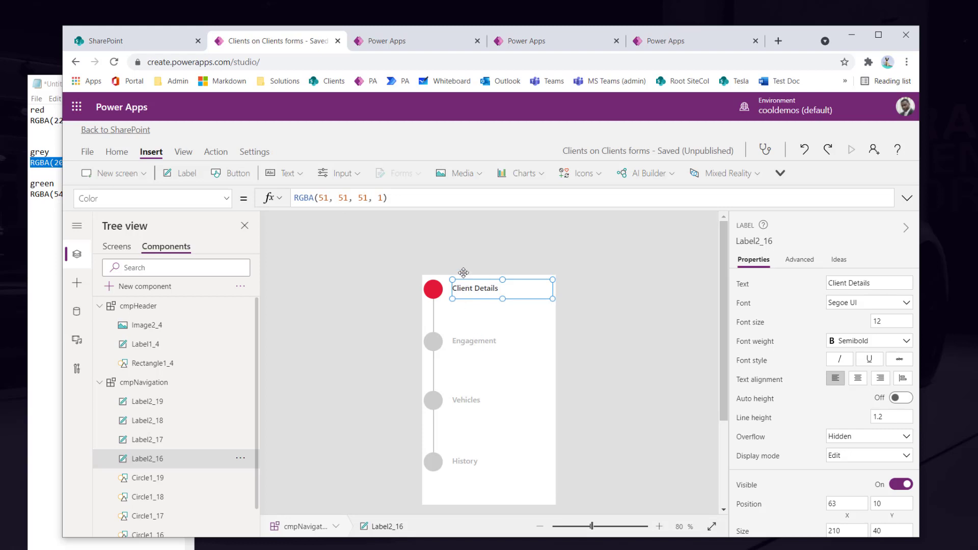
left_click(465, 342)
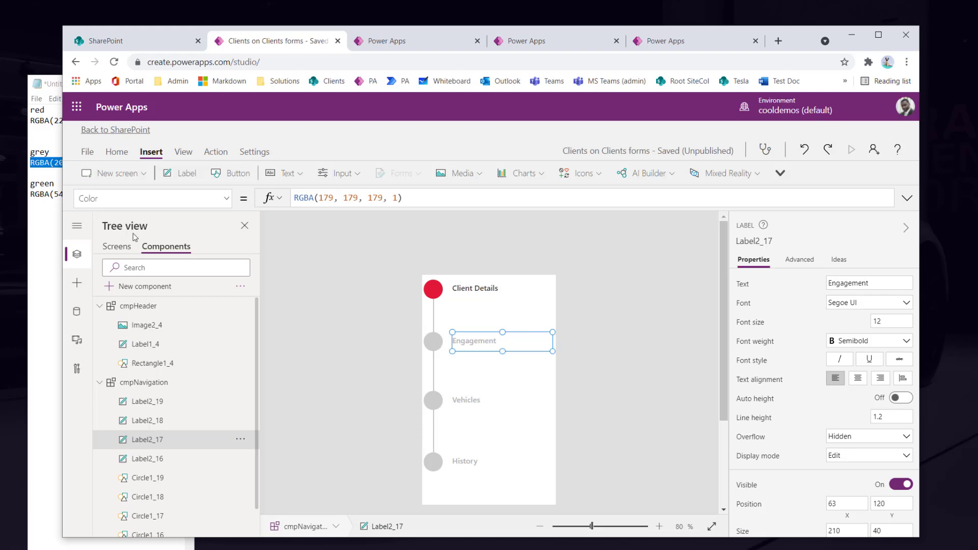
left_click(45, 243)
left_click(106, 254)
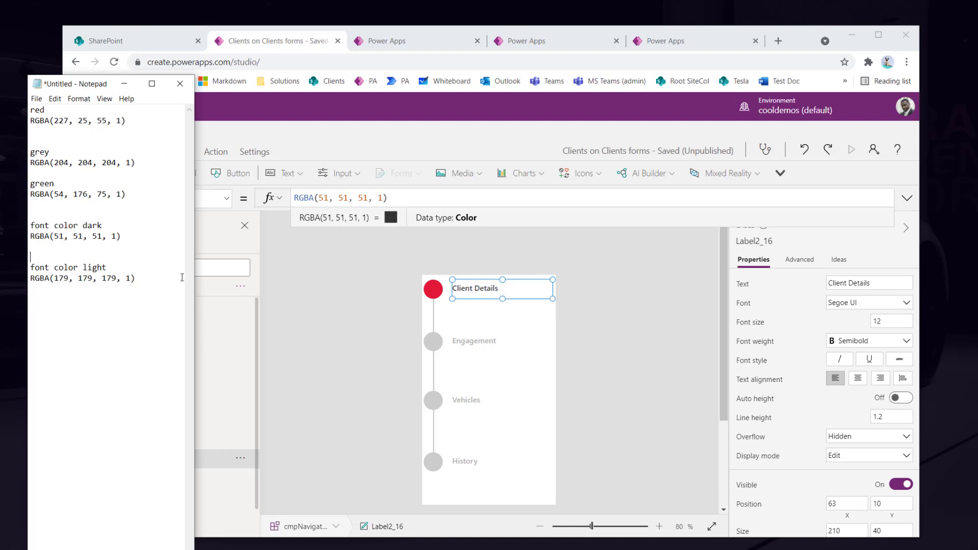
Copy the entire Fill formula of the Client Details stage circle in cmpNavigation
left_click(437, 293)
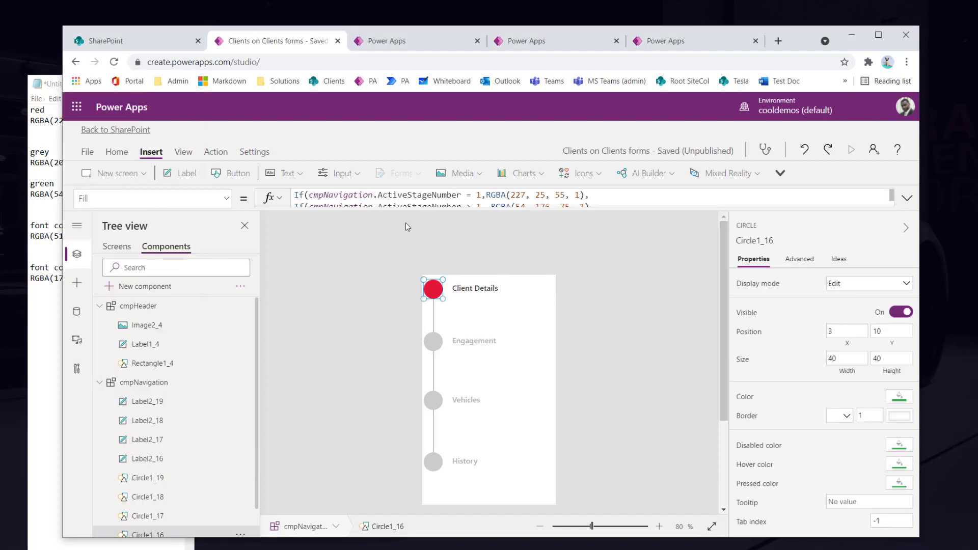
left_click(404, 207)
left_click(427, 219)
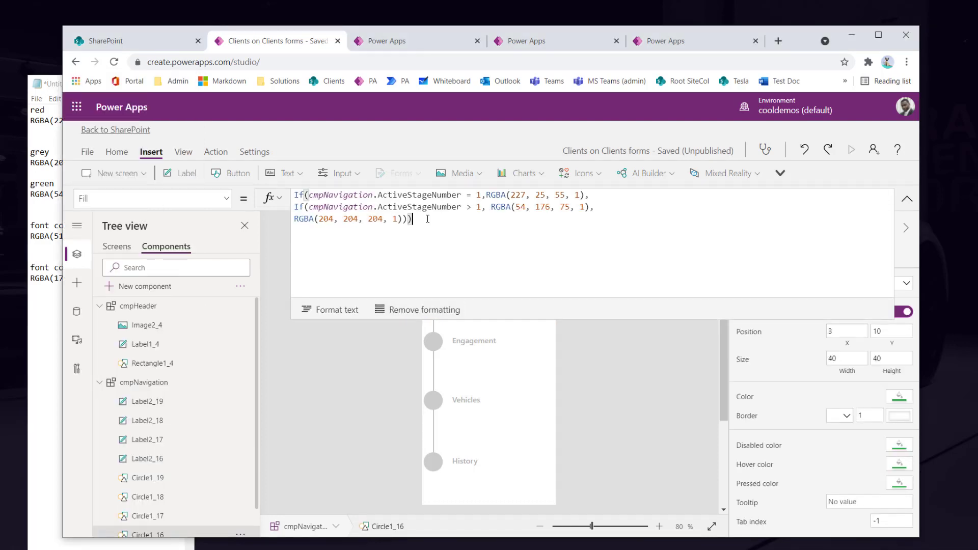
key("ctrl+a")
key("ctrl+c")
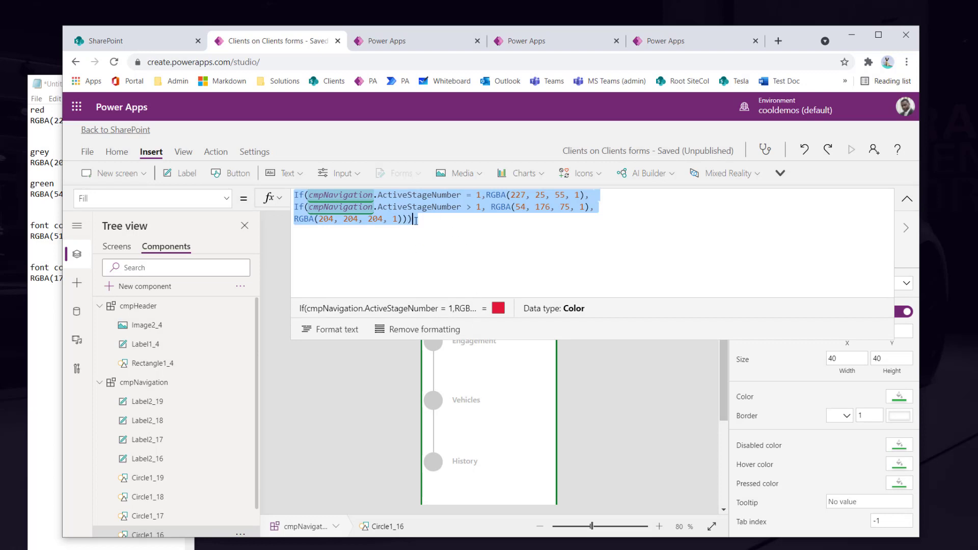
left_click(415, 220)
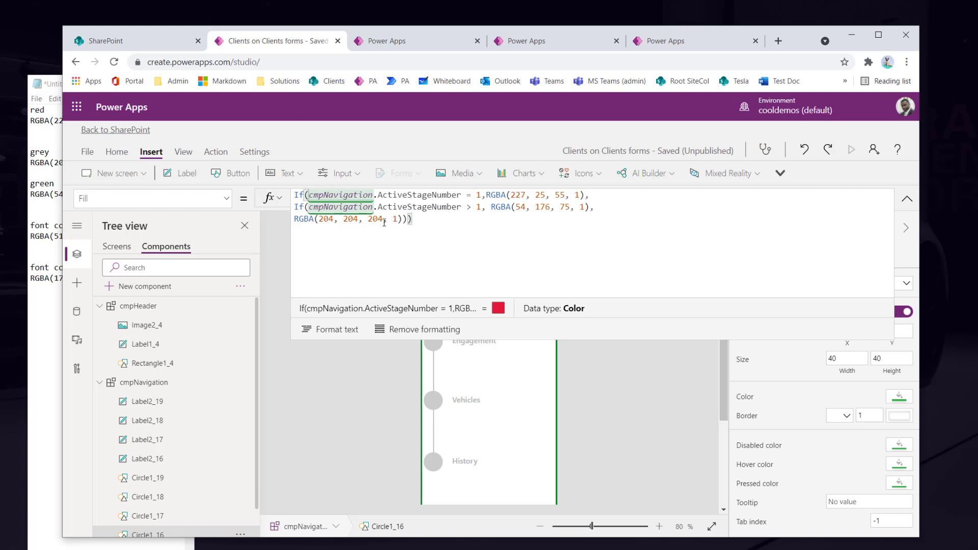
left_click(616, 380)
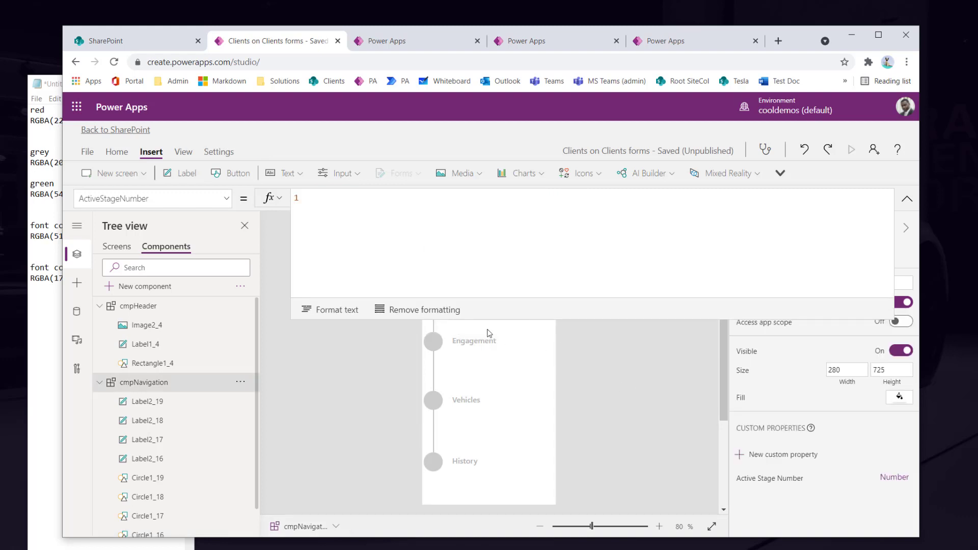
left_click(907, 198)
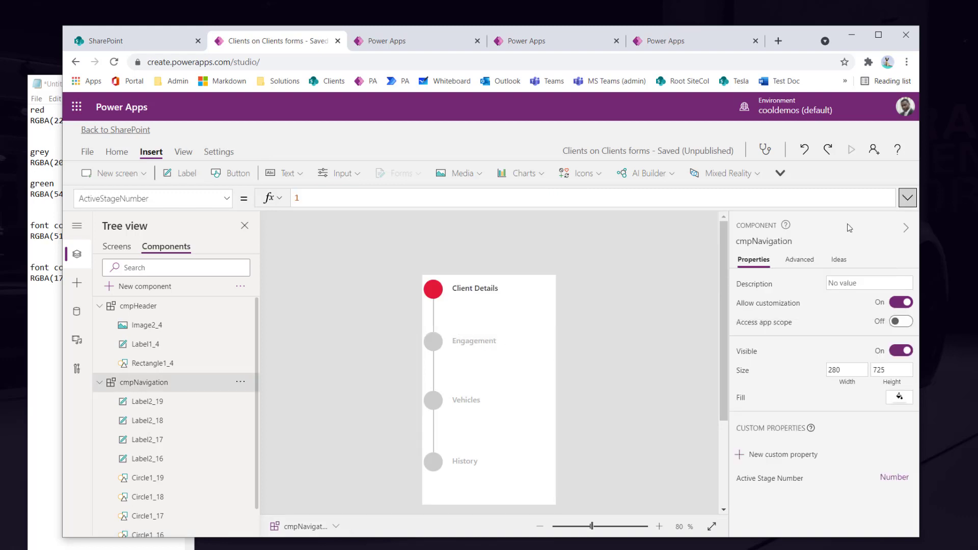
Replace the Engagement label's Color formula with the copied circle Fill formula
left_click(450, 340)
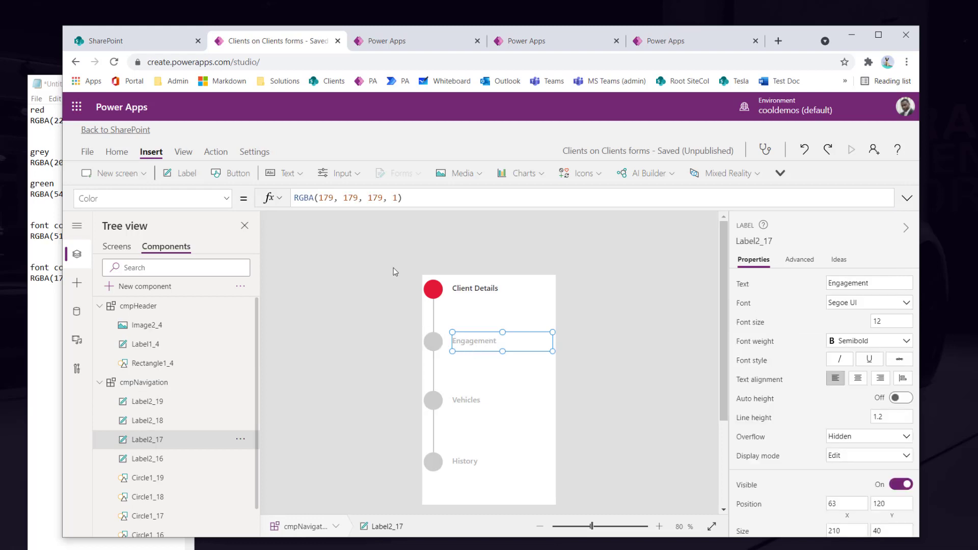
key("ctrl+a")
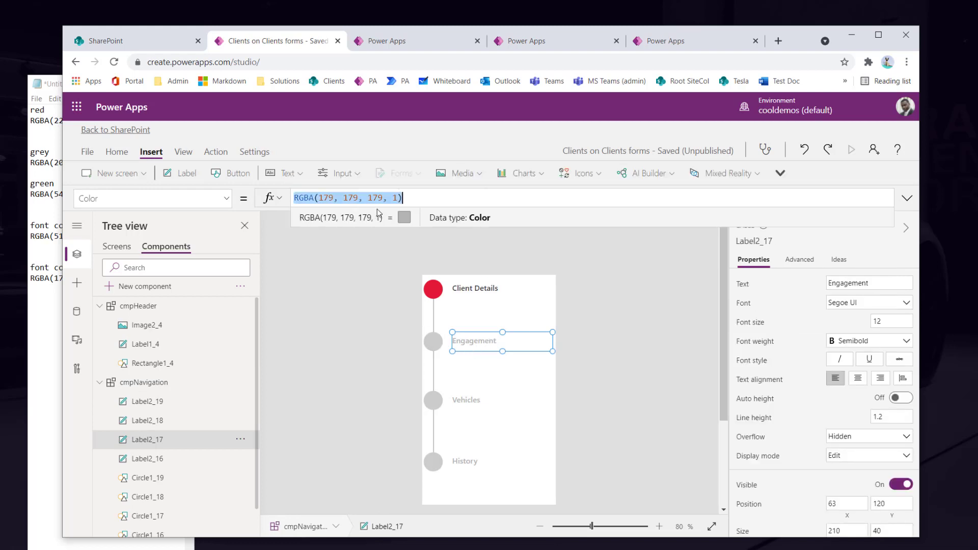
key("ctrl+v")
left_click_drag(371, 253, 371, 324)
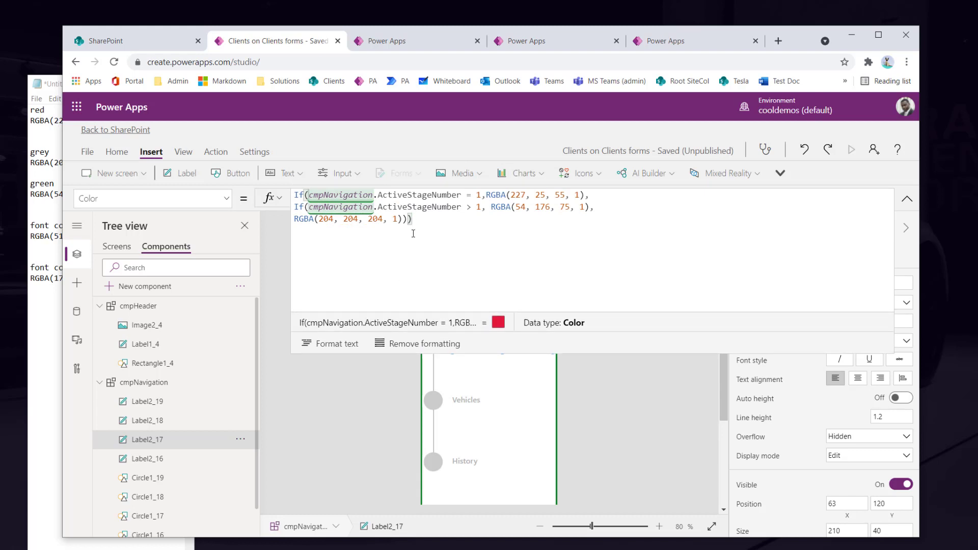
left_click(907, 198)
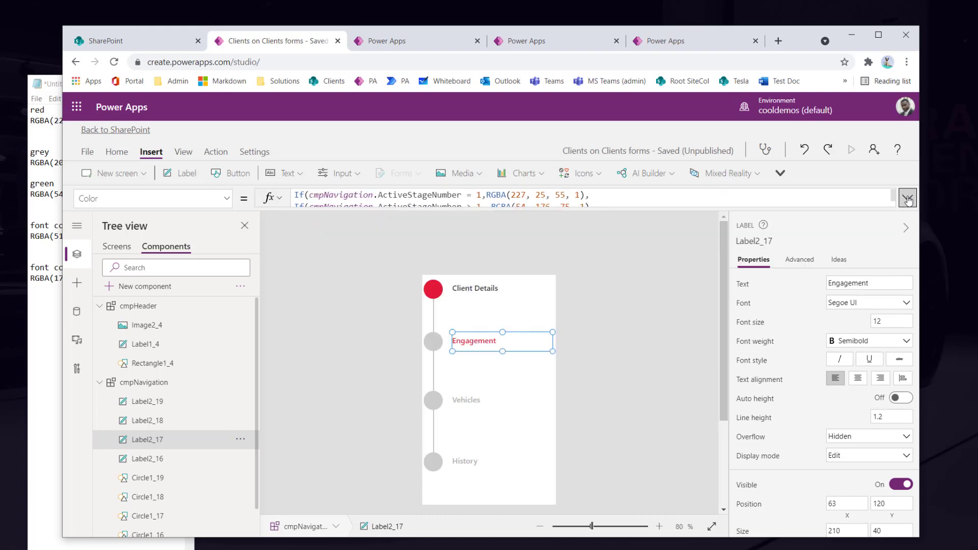
Replace the Client Details label's Color formula with the copied circle Fill formula
left_click(478, 287)
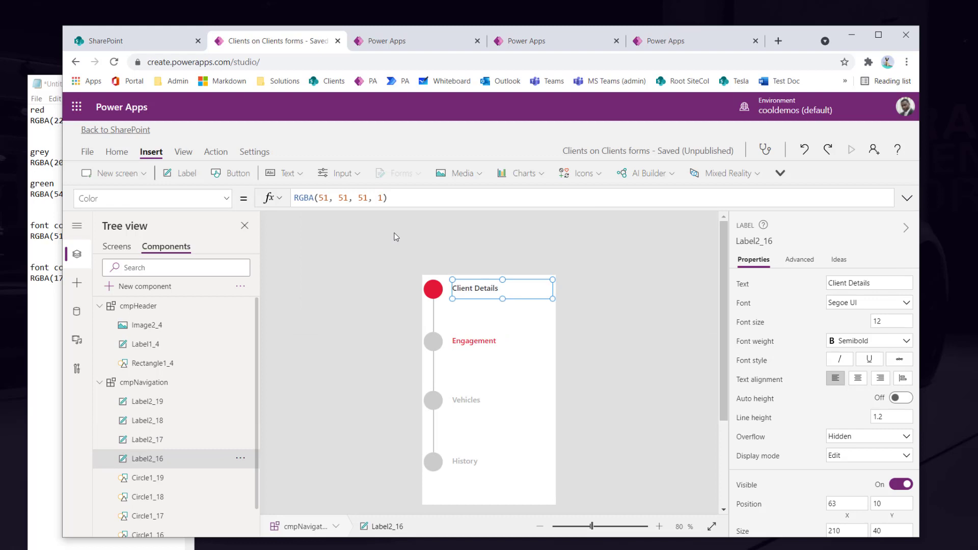
left_click(352, 202)
key("ctrl+a")
key("ctrl+v")
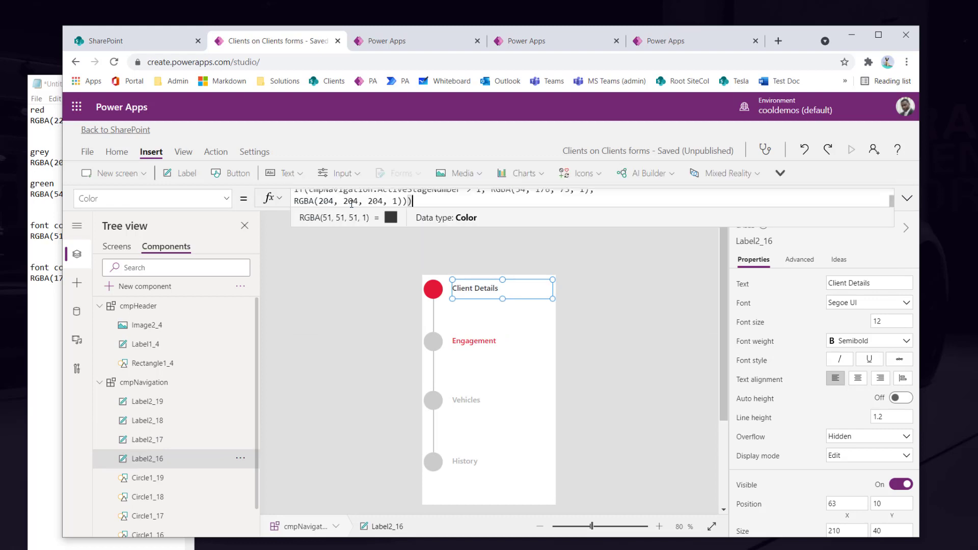
left_click(641, 215)
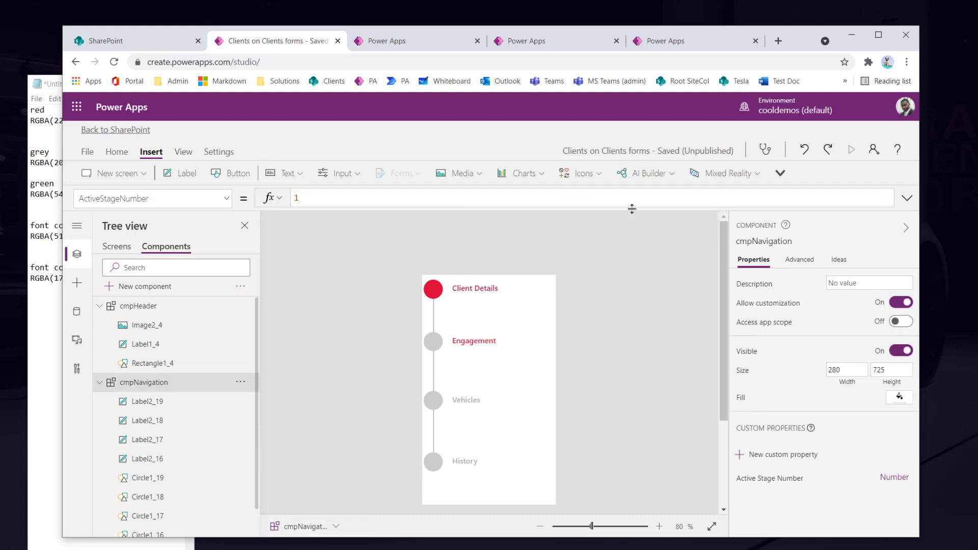
In the Client Details label's Color formula, use RGBA(51, 51, 51, 1) for the equal-to-1 case and RGBA(179, 179, 179, 1) for the other two results
left_click(473, 293)
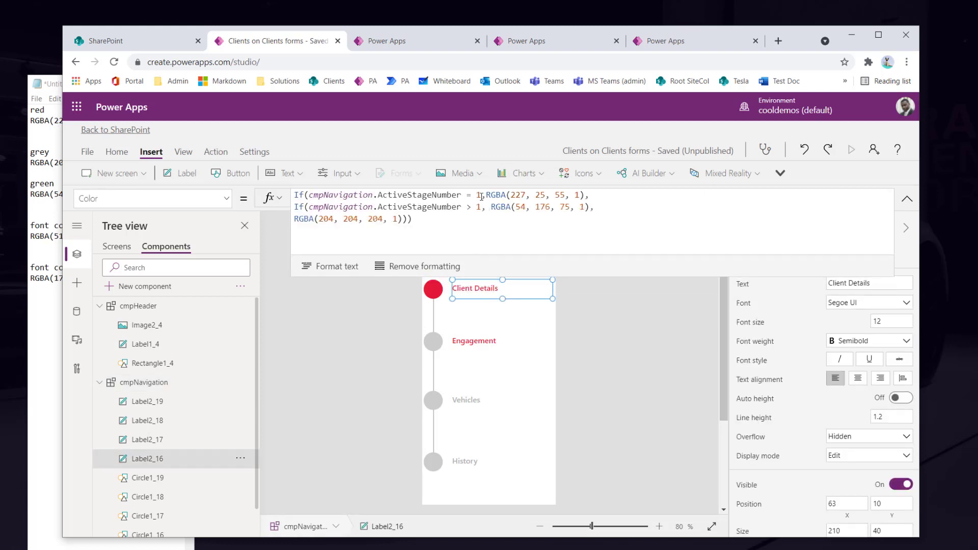
left_click(57, 250)
left_click_drag(128, 238, 30, 237)
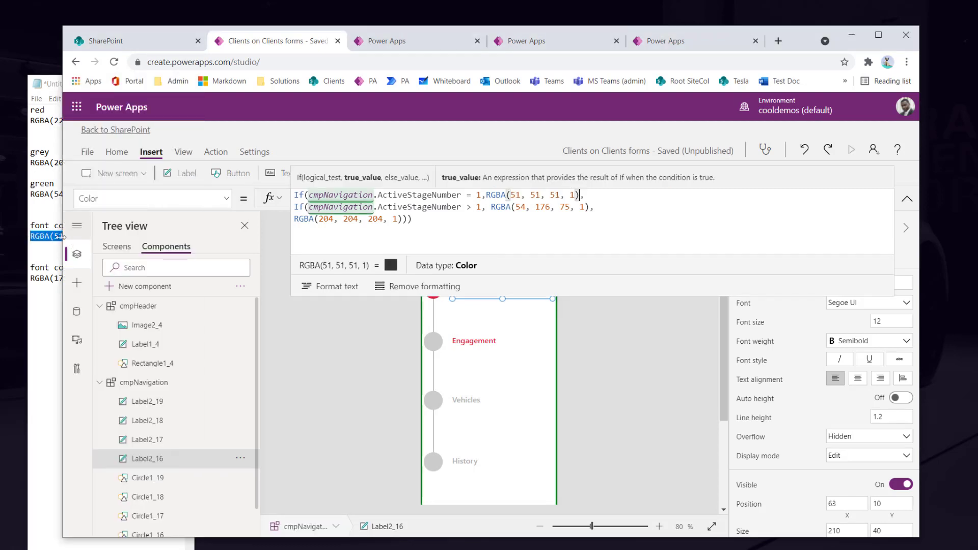
left_click(45, 236)
left_click_drag(138, 283, 29, 279)
left_click(473, 340)
left_click_drag(476, 266, 476, 270)
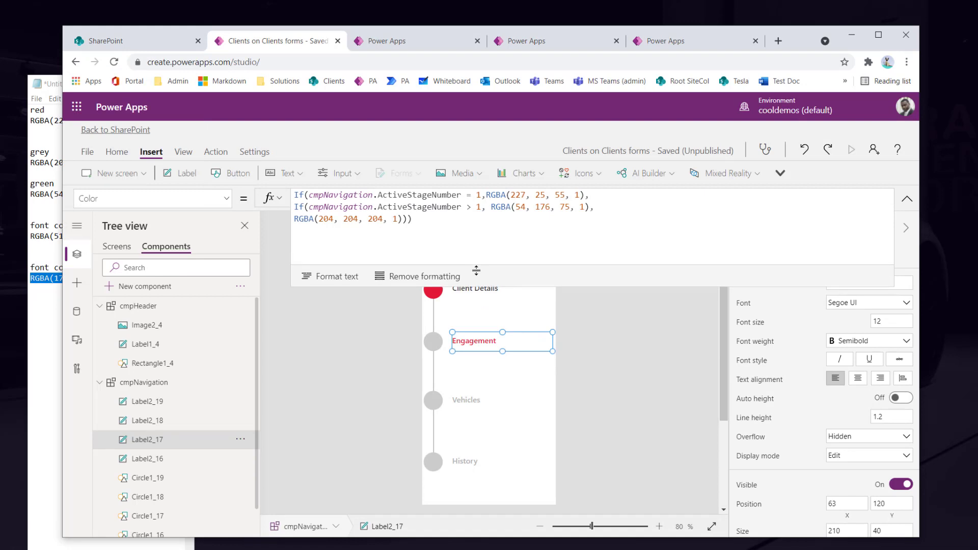
left_click(906, 198)
left_click(484, 290)
left_click_drag(436, 206, 437, 276)
Copy the Client Details label's Color formula to the Engagement, Vehicles and History labels
left_click_drag(419, 219, 294, 194)
key("ctrl+c")
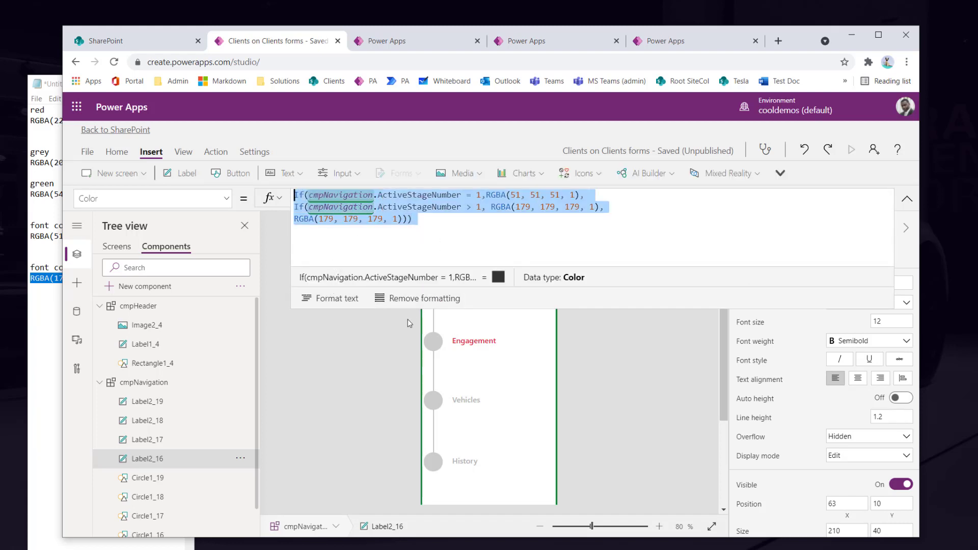
left_click(461, 341)
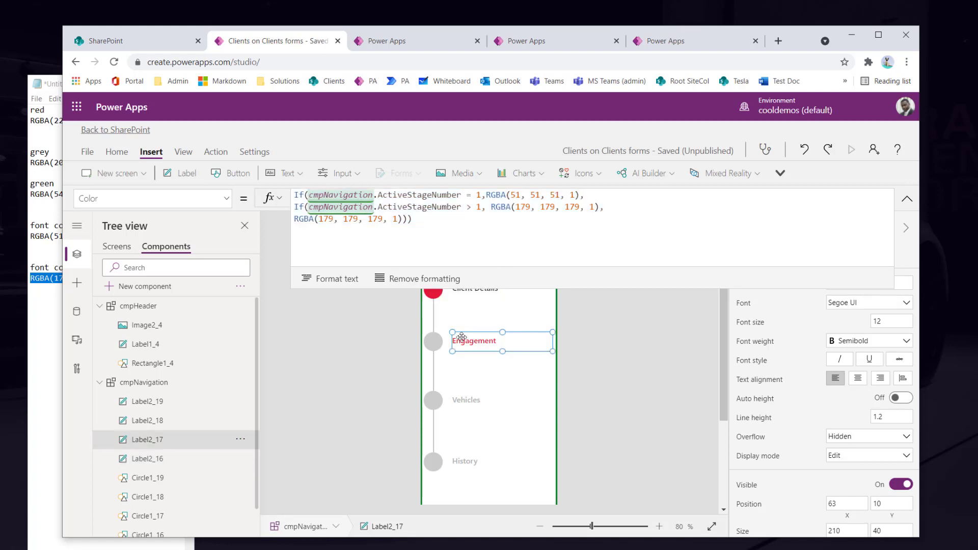
left_click(425, 220)
key("ctrl+a")
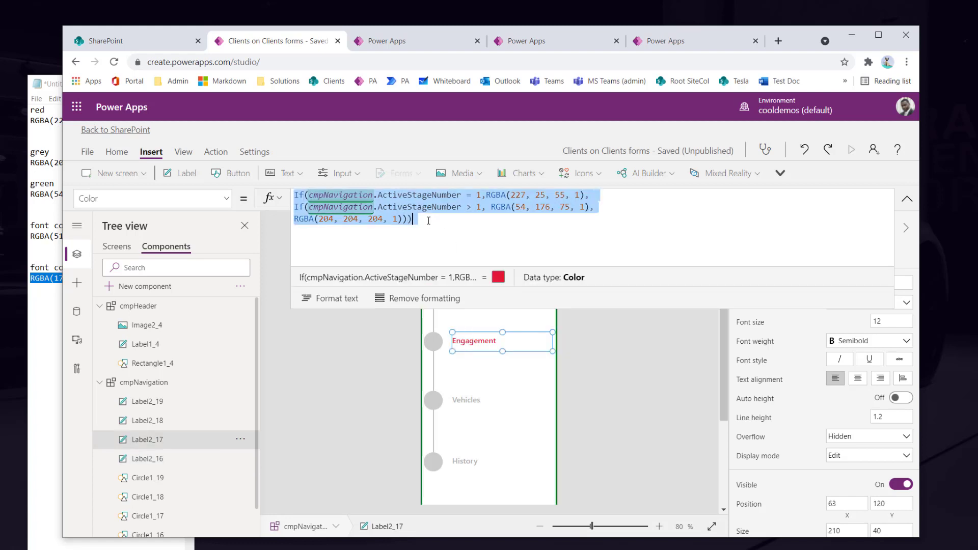
key("ctrl+v")
left_click(464, 461)
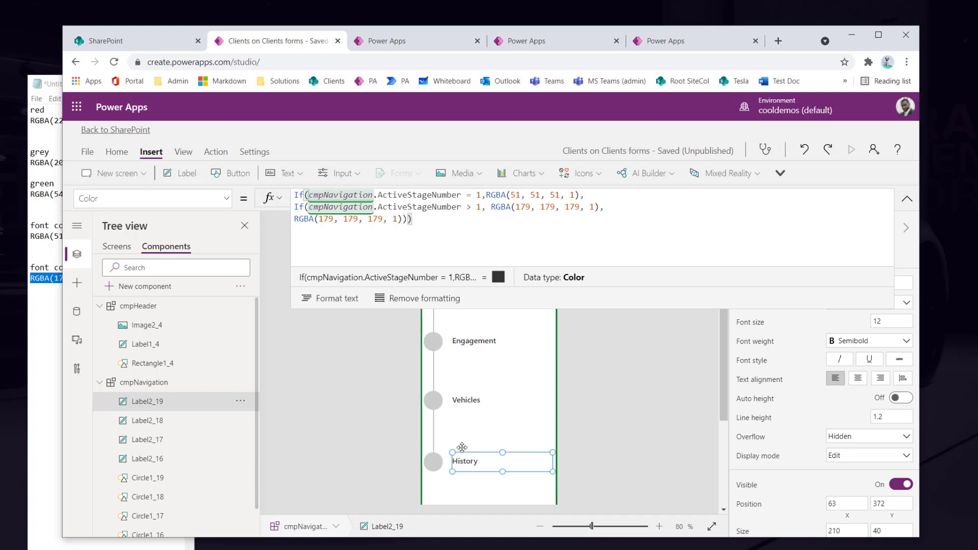
Change both ActiveStageNumber comparisons in the History label's Color formula to 4
left_click(482, 195)
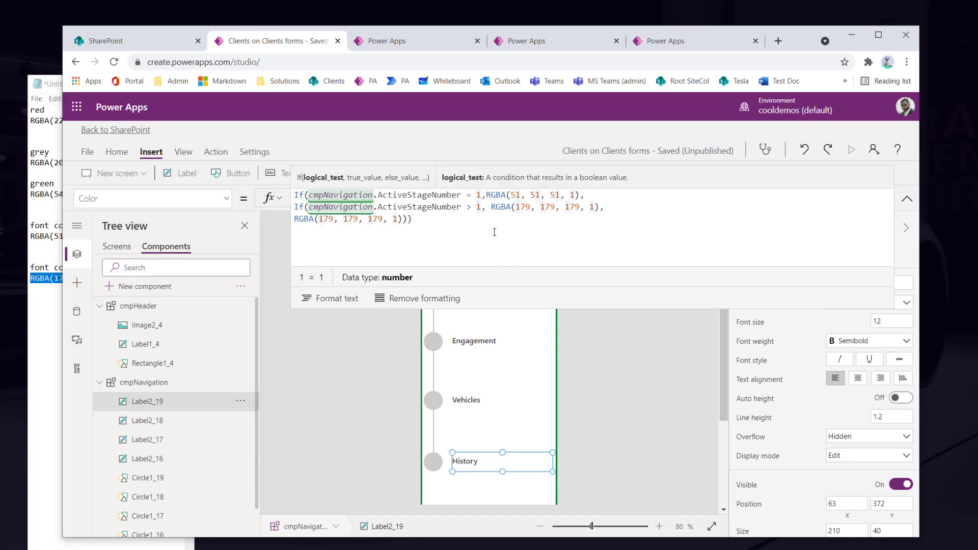
key("BackSpace")
type("4")
key("Down")
key("BackSpace")
type("4")
Change both ActiveStageNumber comparisons in the Vehicles label's Color formula to 3
left_click(488, 392)
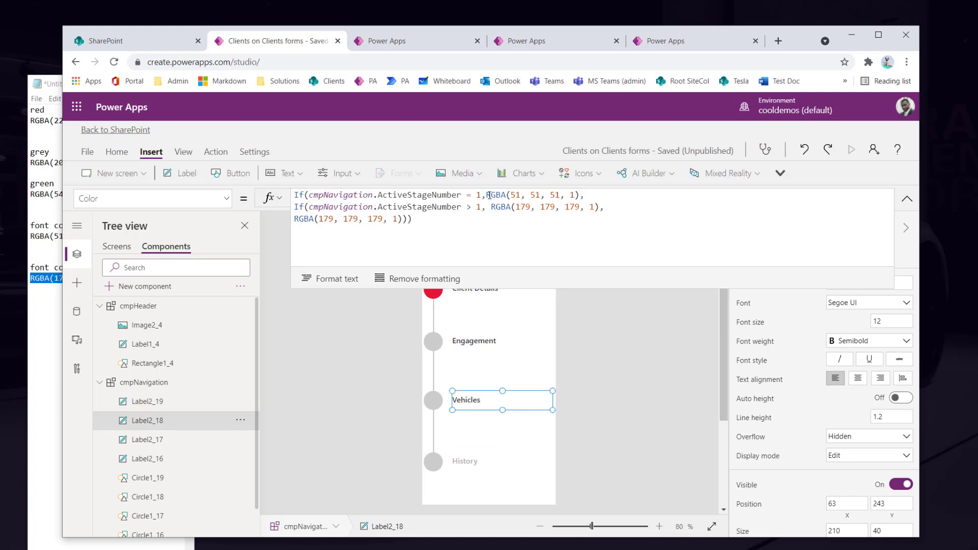
key("BackSpace")
type("3")
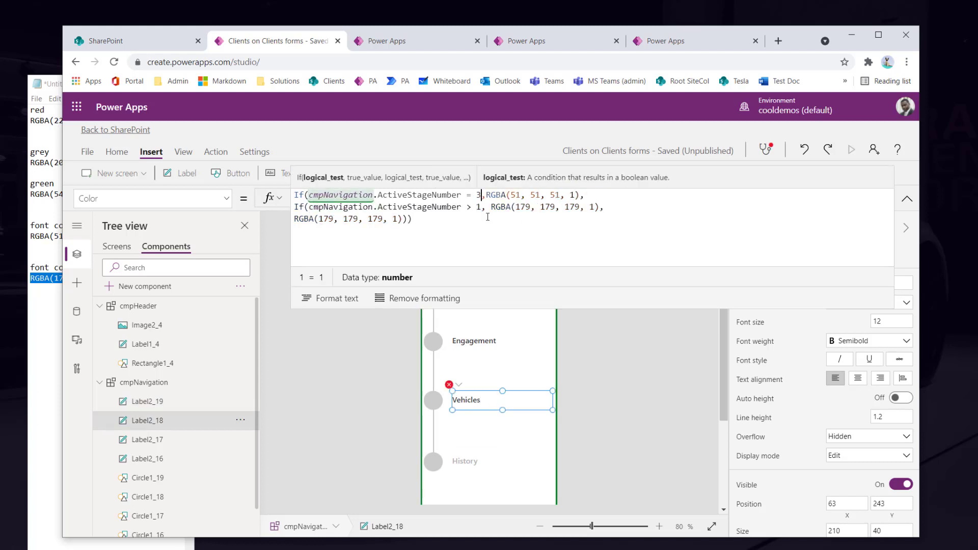
key("Down")
key("BackSpace")
type("3")
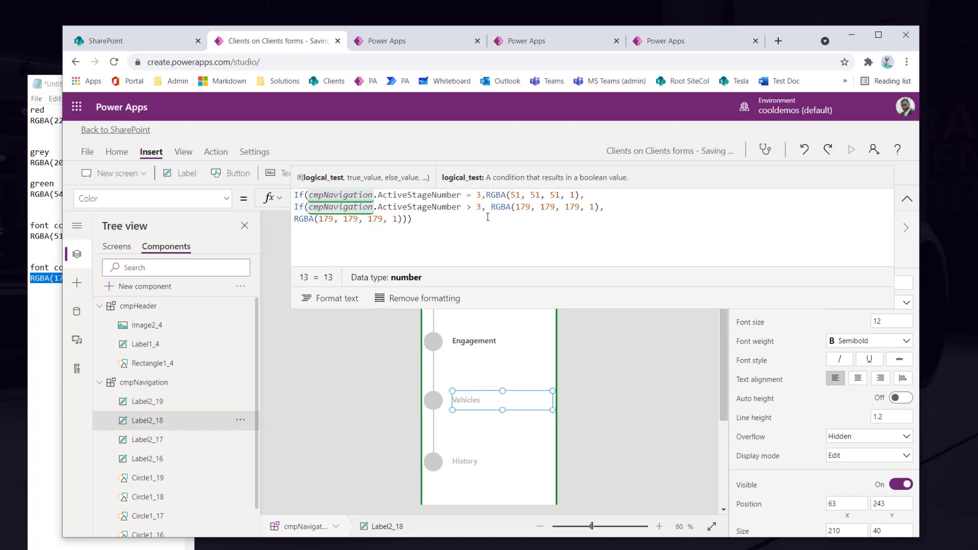
Change both ActiveStageNumber comparisons in the Engagement label's Color formula to 2 and return to the app's list of screens
left_click(481, 341)
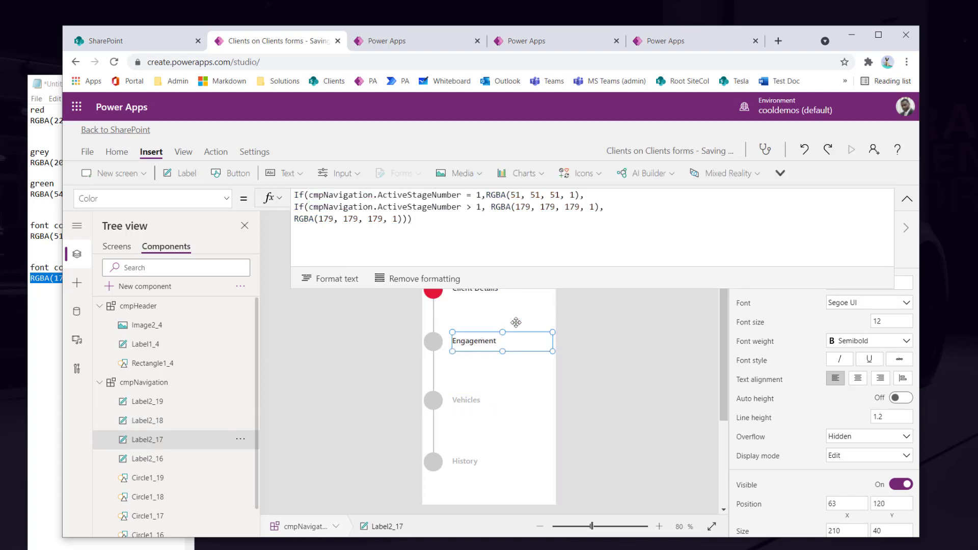
left_click(480, 195)
key("BackSpace")
type("3")
key("BackSpace")
type("2")
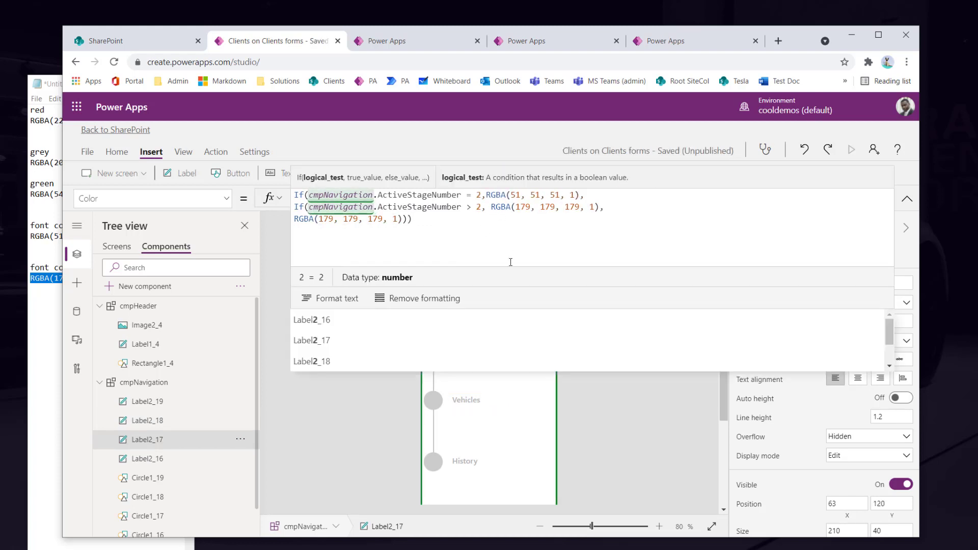
key("Down")
key("BackSpace")
type("2")
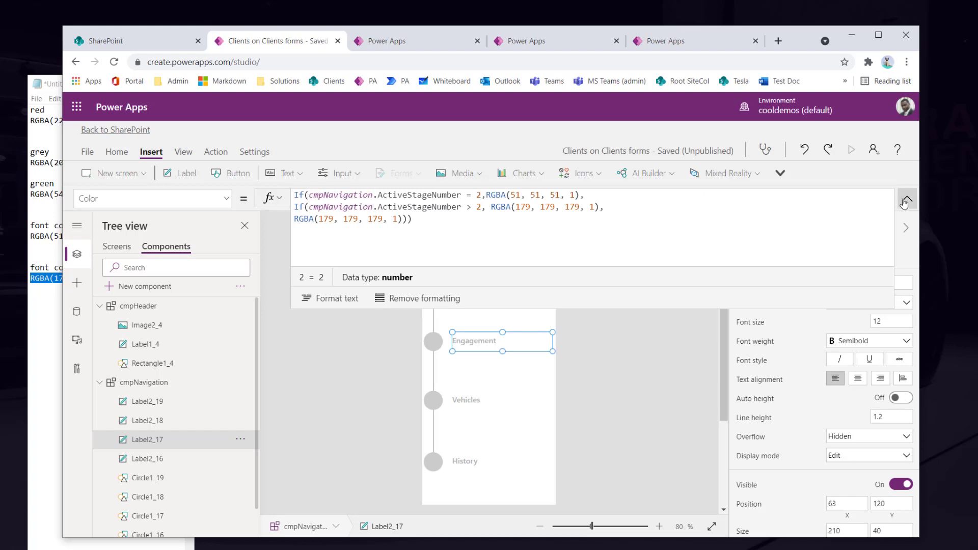
left_click(912, 201)
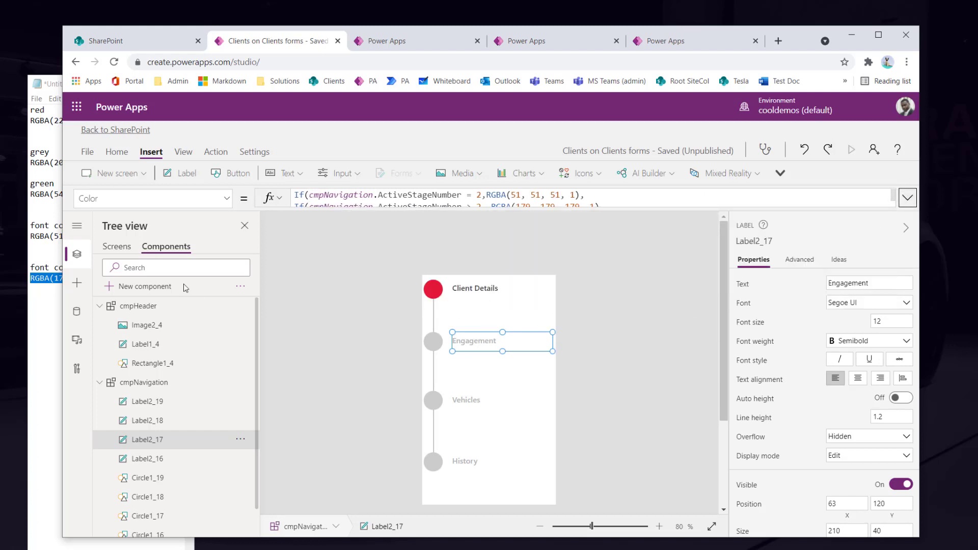
left_click(120, 249)
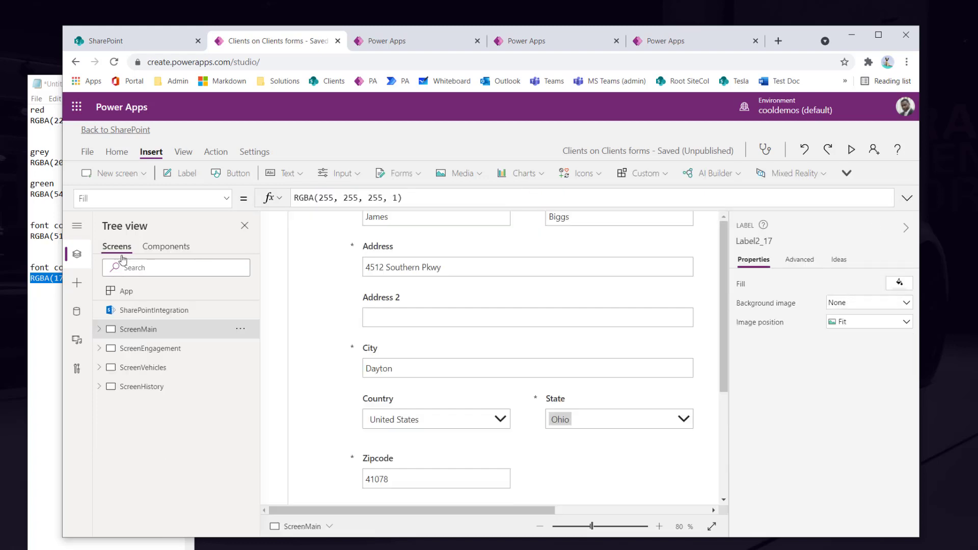
Go through ScreenMain, ScreenEngagement, ScreenVehicles and ScreenHistory to check the colours of the navigation circles and labels on each
left_click(146, 350)
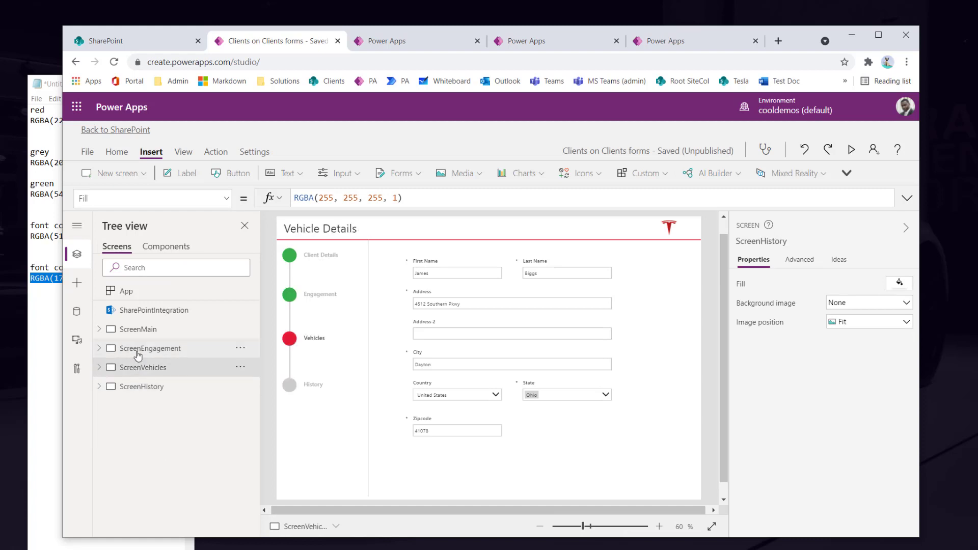
left_click(138, 352)
left_click(137, 332)
left_click(138, 350)
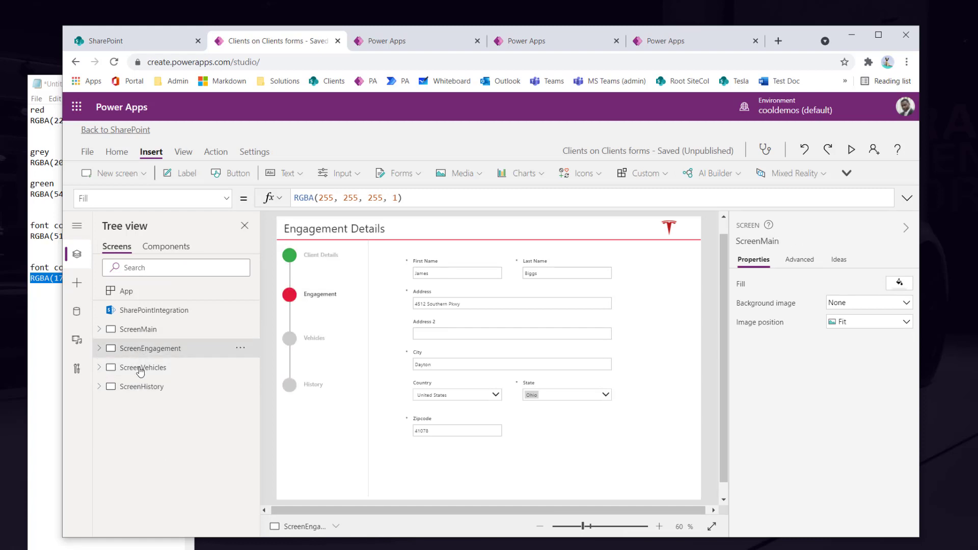
left_click(139, 369)
left_click(140, 390)
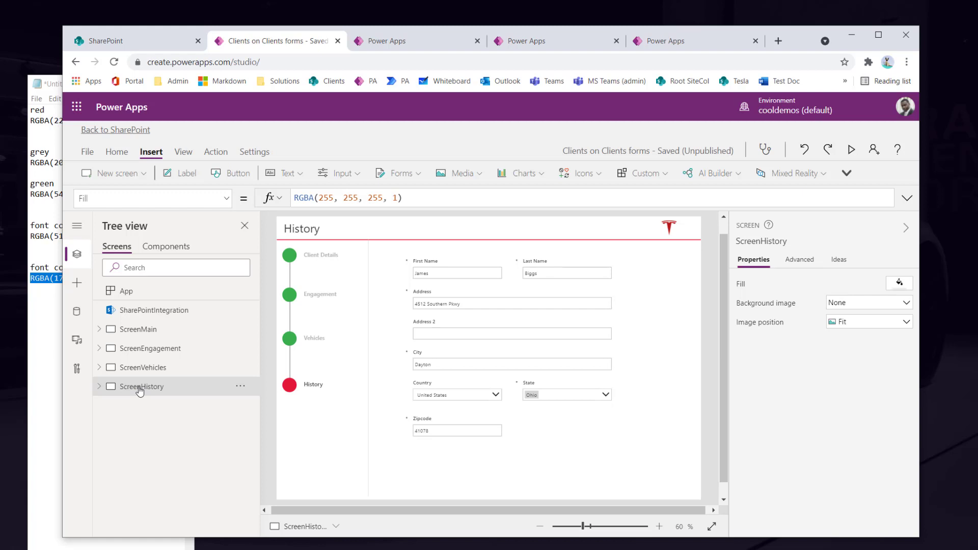
left_click(143, 349)
left_click(138, 329)
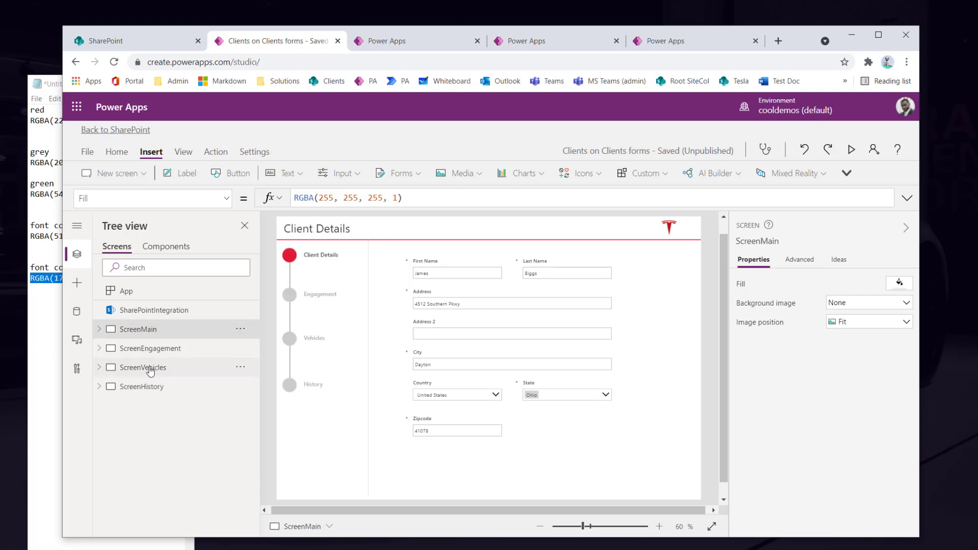
left_click(147, 348)
left_click(145, 367)
left_click(141, 386)
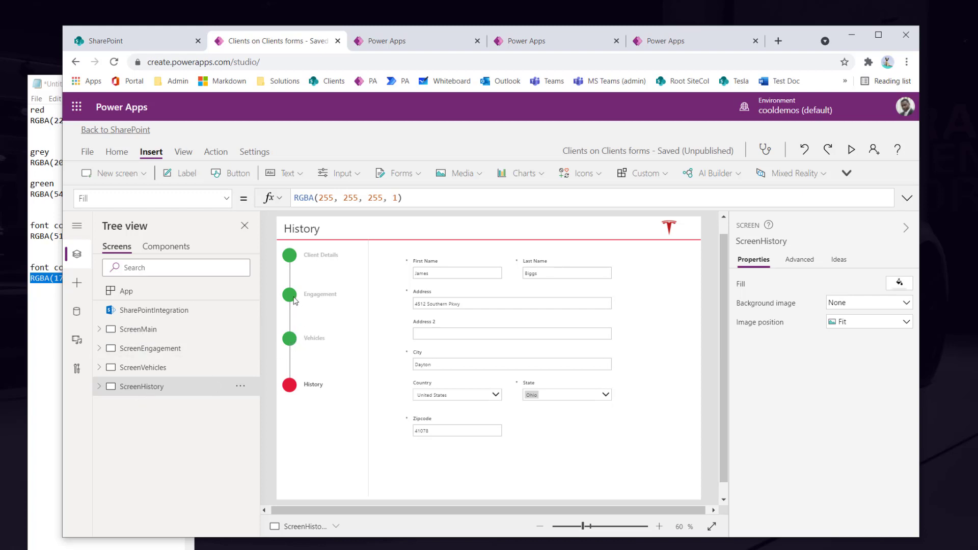
Preview the History screen, try selecting the Client Details label and circle in the navigation, and close the preview
left_click(850, 150)
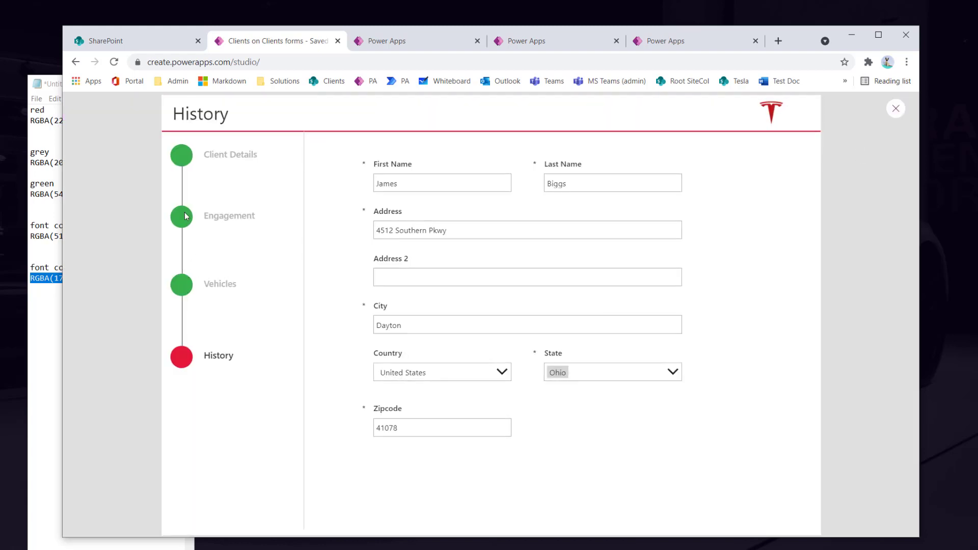
left_click_drag(214, 153, 212, 154)
left_click(180, 154)
left_click(895, 109)
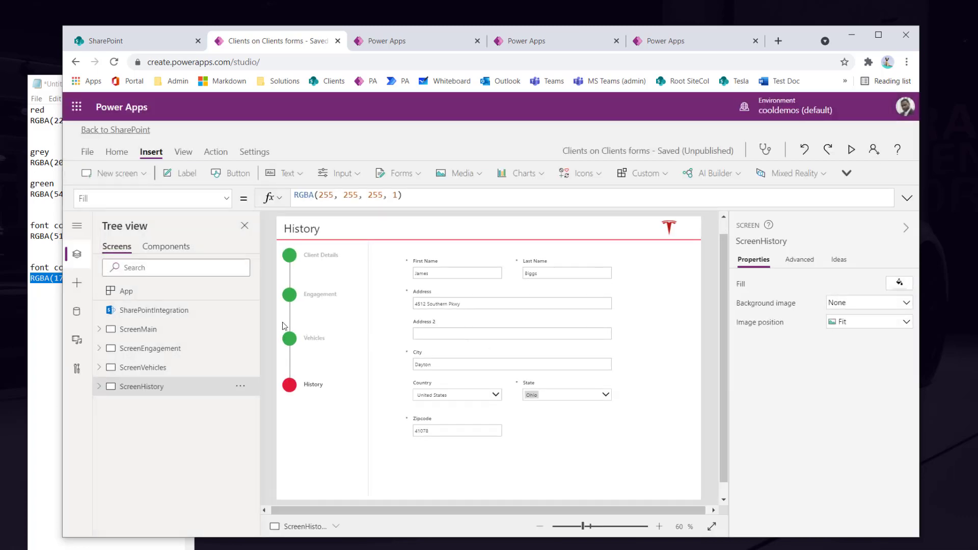
In the cmpNavigation component, replace the Client Details circle's OnSelect formula with Navigate
left_click(166, 247)
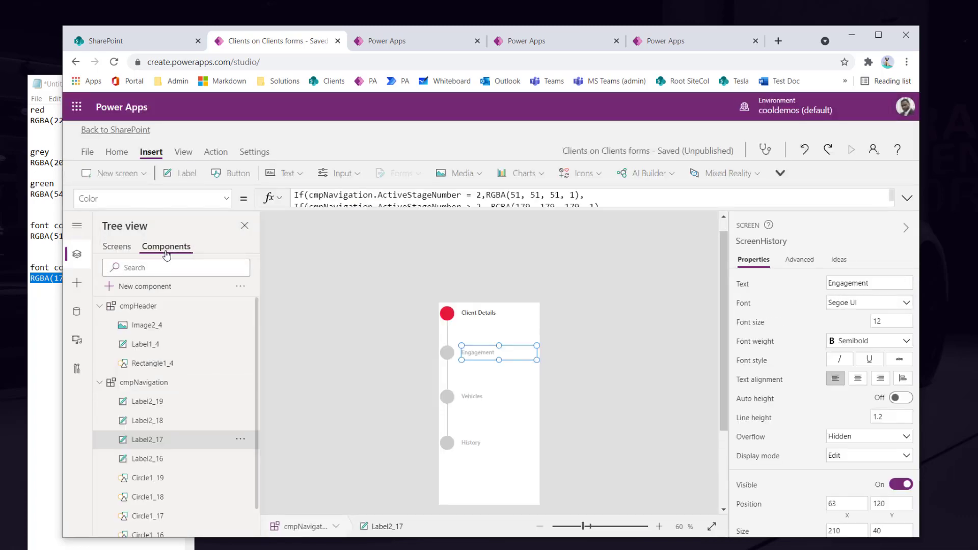
left_click(100, 382)
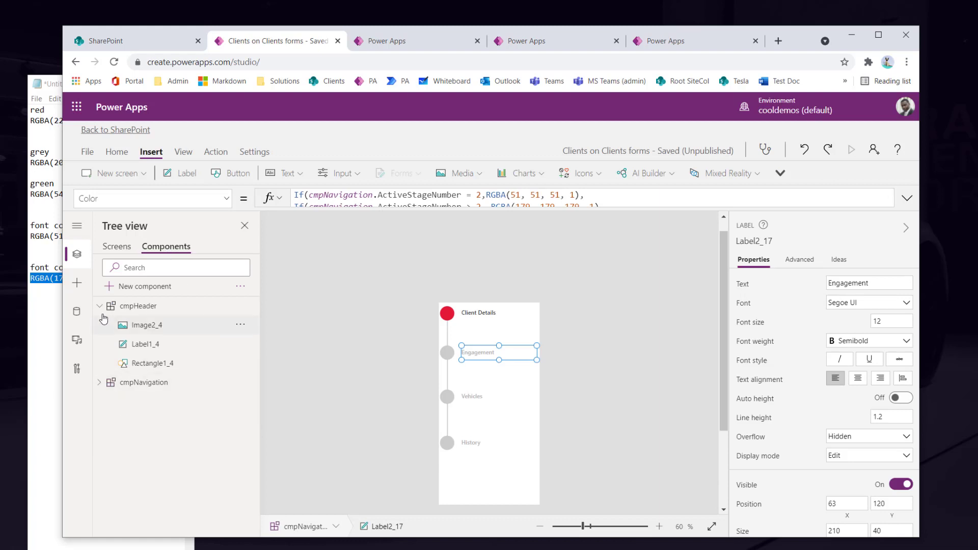
left_click(99, 307)
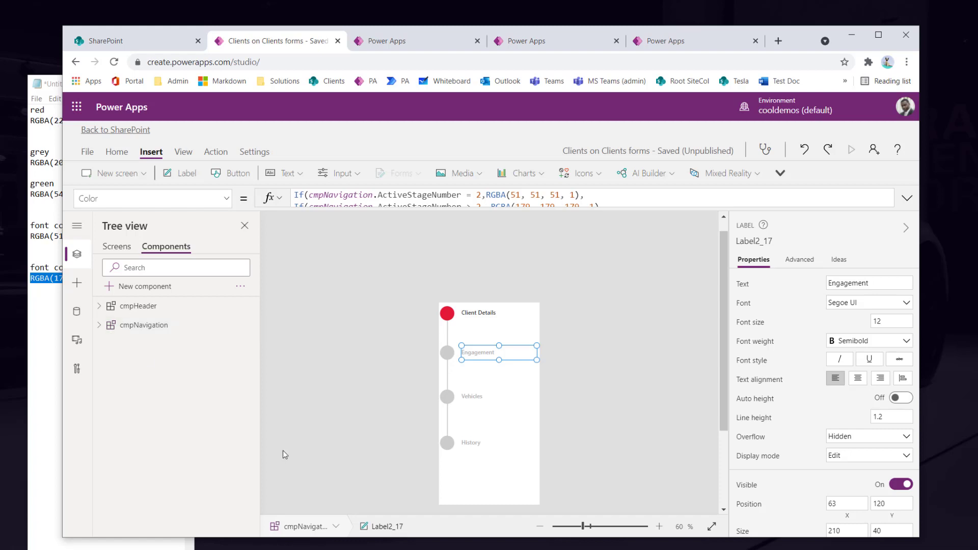
left_click(99, 326)
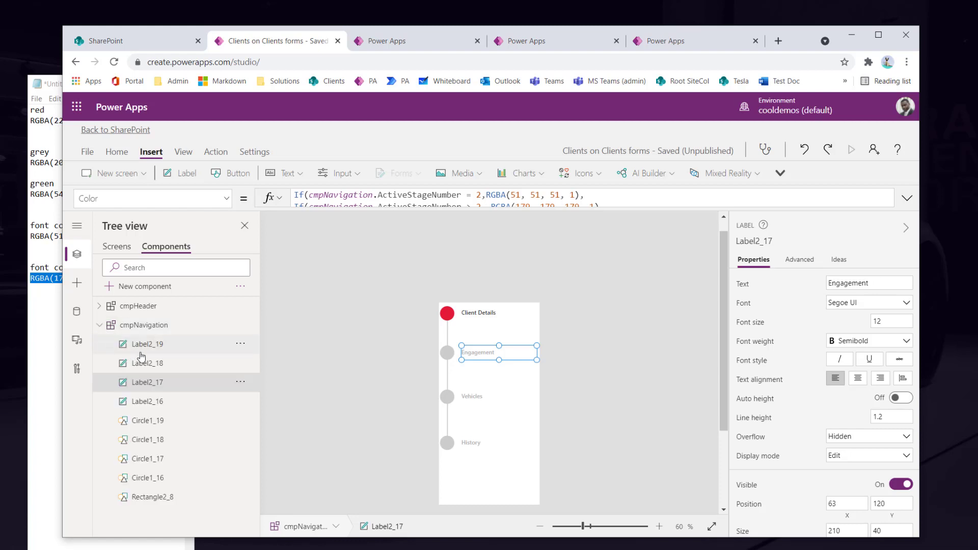
left_click(448, 314)
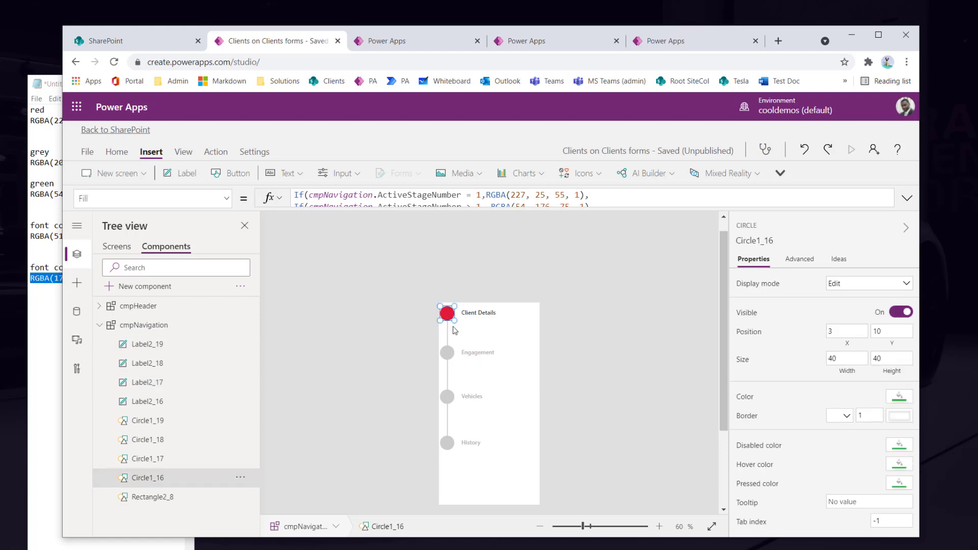
left_click(226, 204)
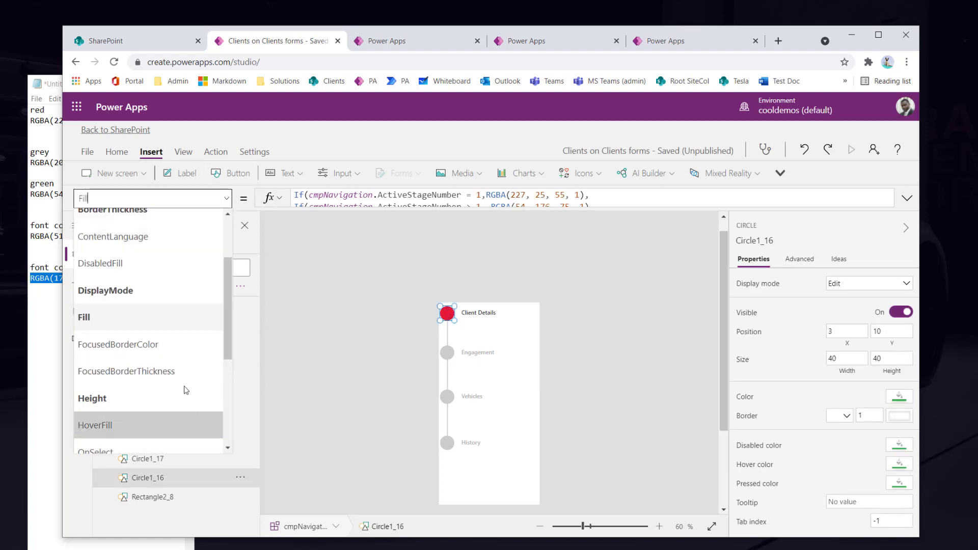
scroll(185, 351, "up", 2)
scroll(151, 356, "down", 5)
scroll(152, 357, "down", 1)
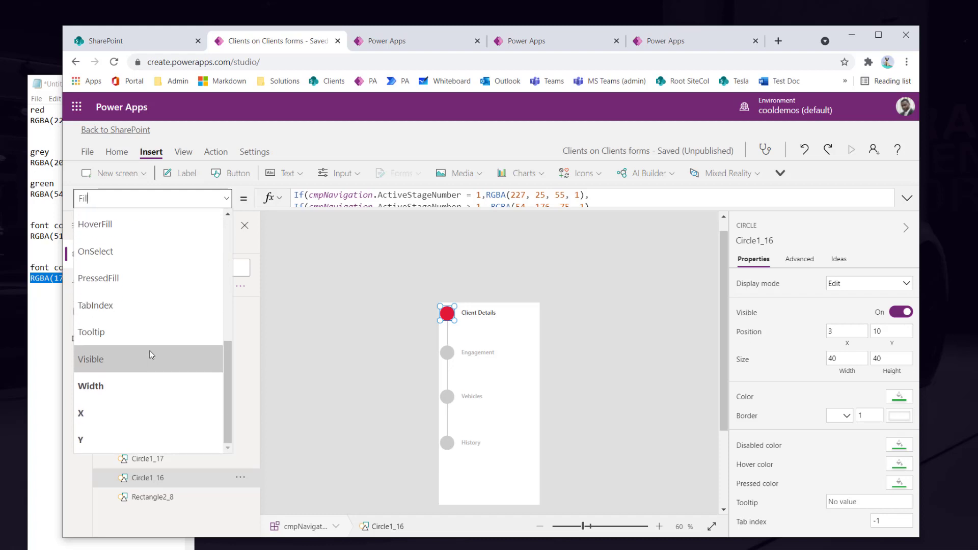
scroll(148, 352, "up", 2)
left_click(96, 307)
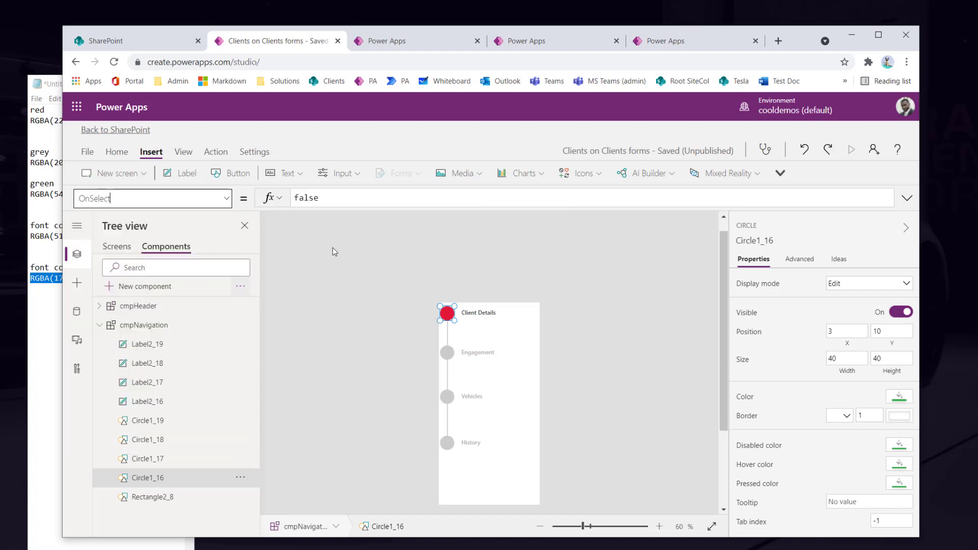
double_click(310, 197)
type("Navigate")
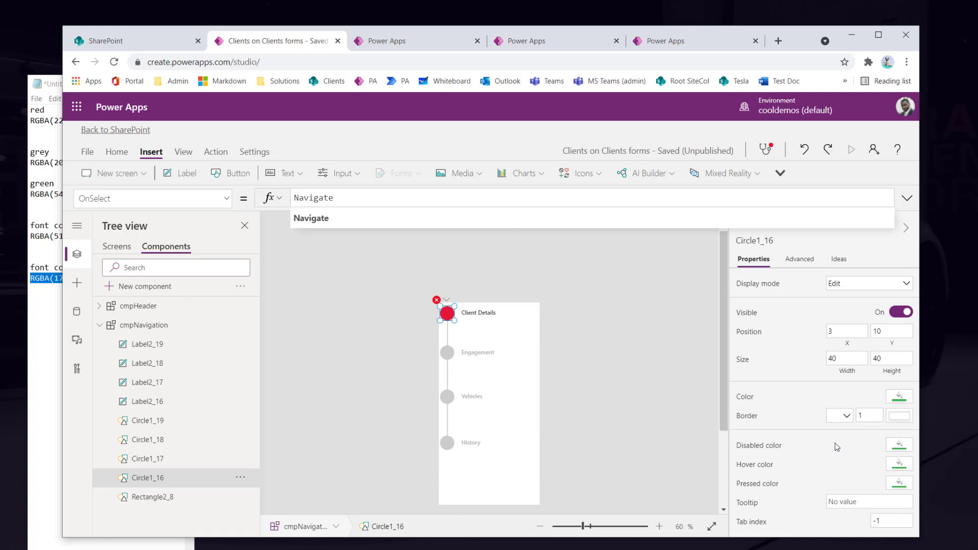
left_click(148, 325)
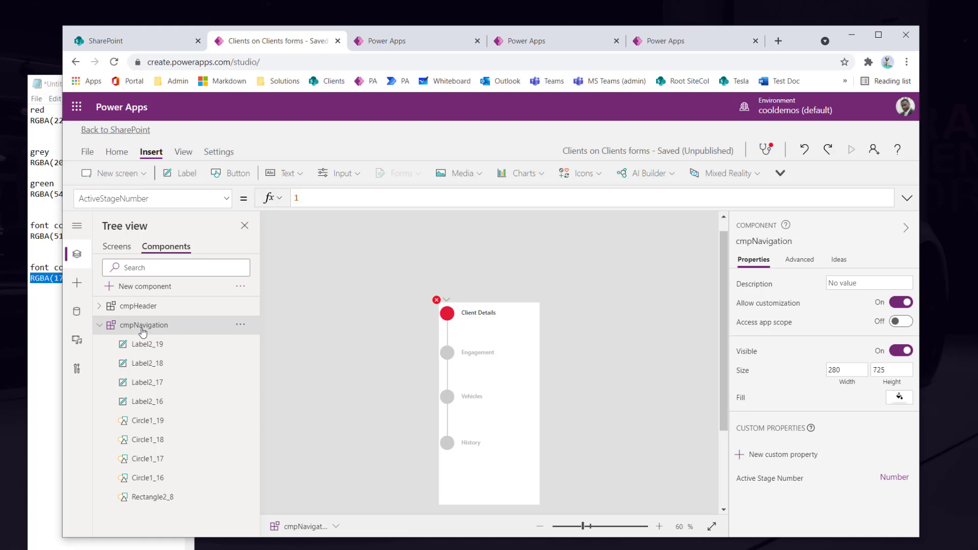
left_click(89, 152)
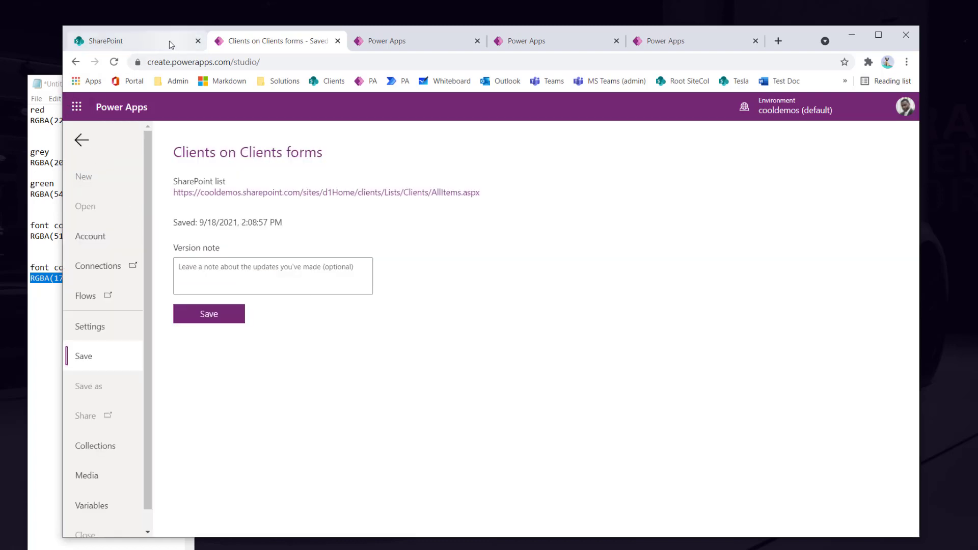
left_click(81, 140)
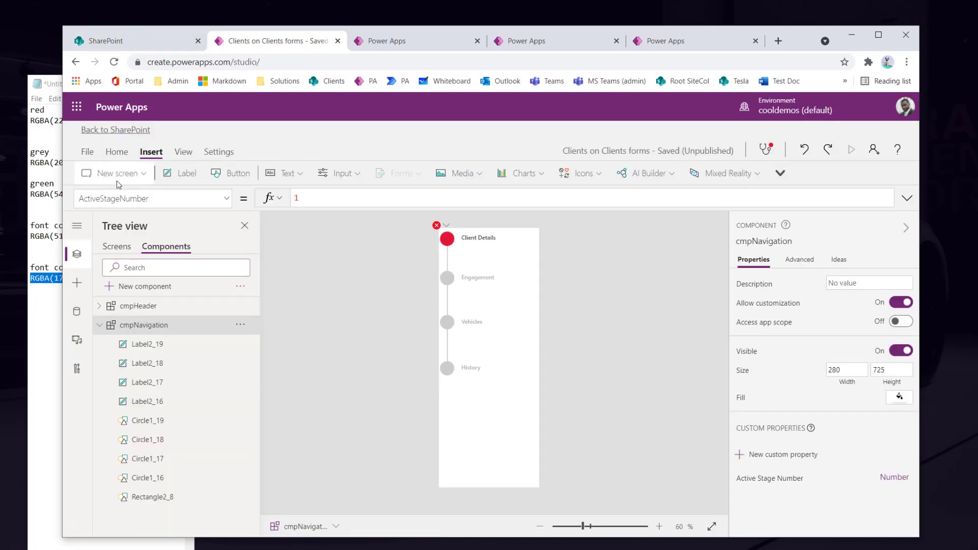
Return to the app's screens and compare the navigation's stage display on History, Client Details, Engagement Details and Vehicle Details
left_click(117, 246)
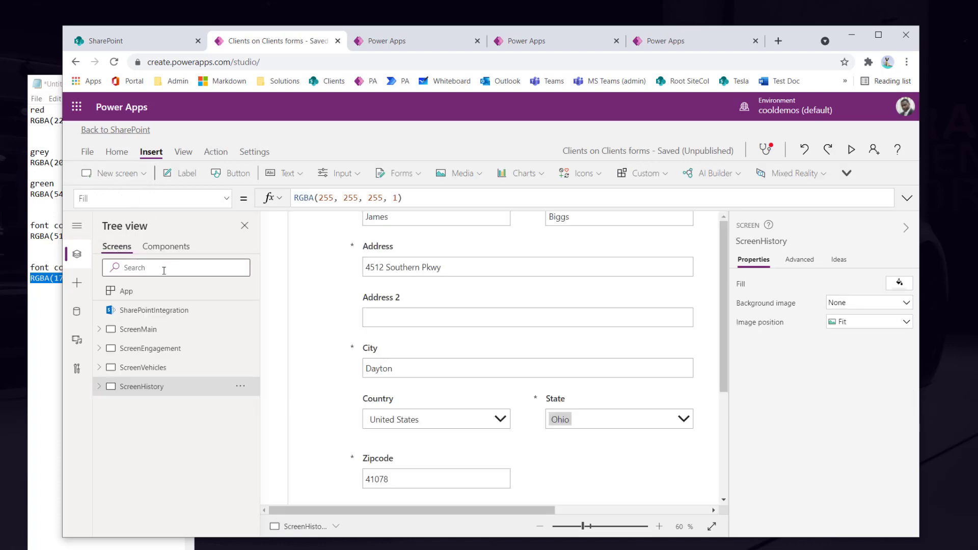
left_click(540, 528)
left_click(540, 527)
left_click(541, 528)
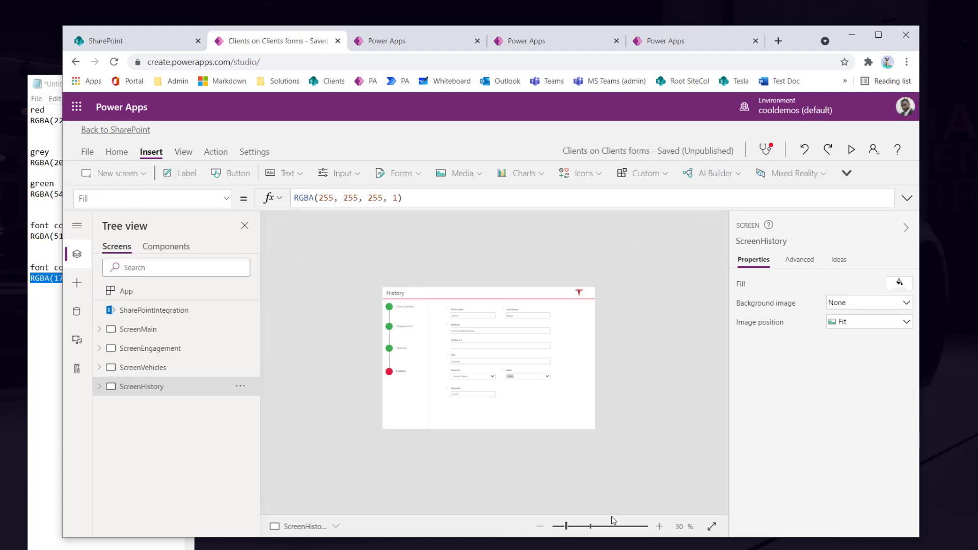
left_click(658, 526)
left_click(659, 526)
left_click(659, 526)
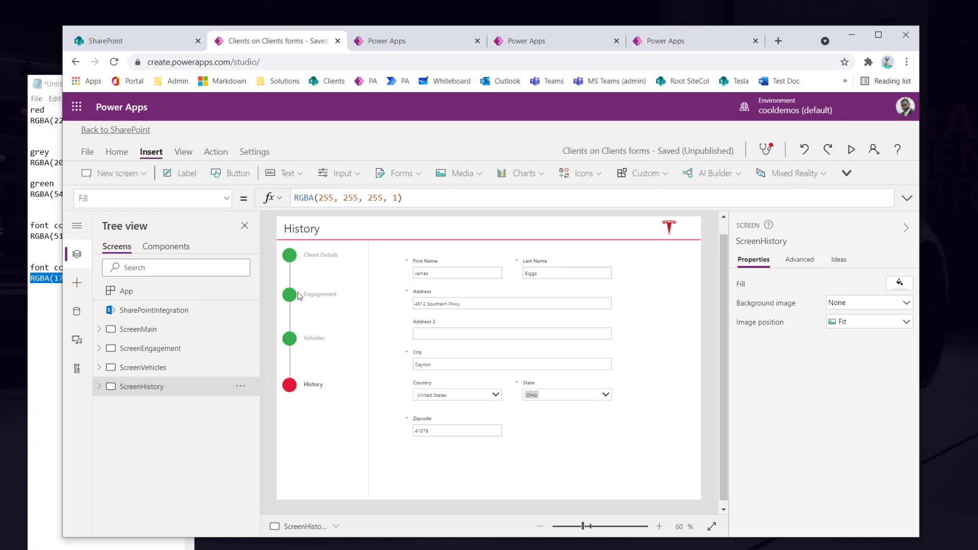
left_click(138, 331)
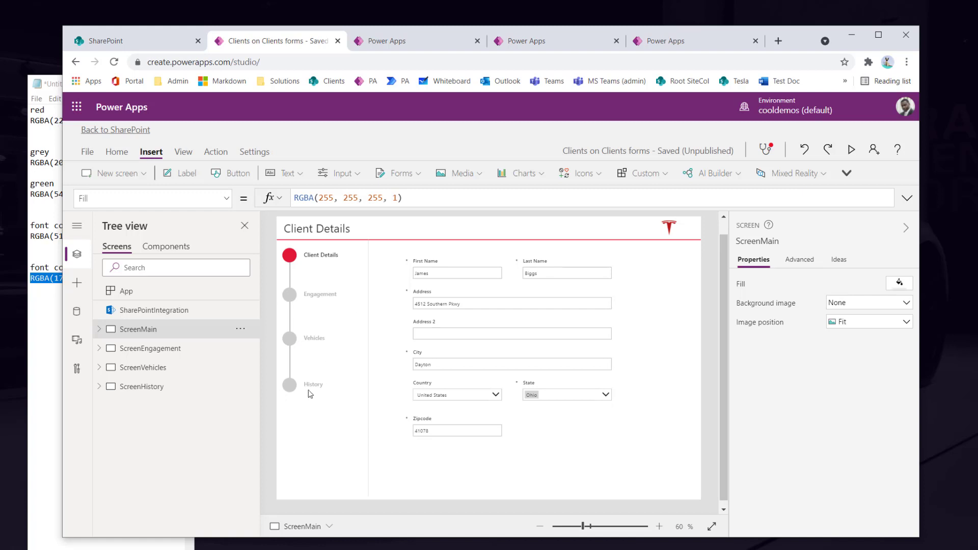
left_click(152, 352)
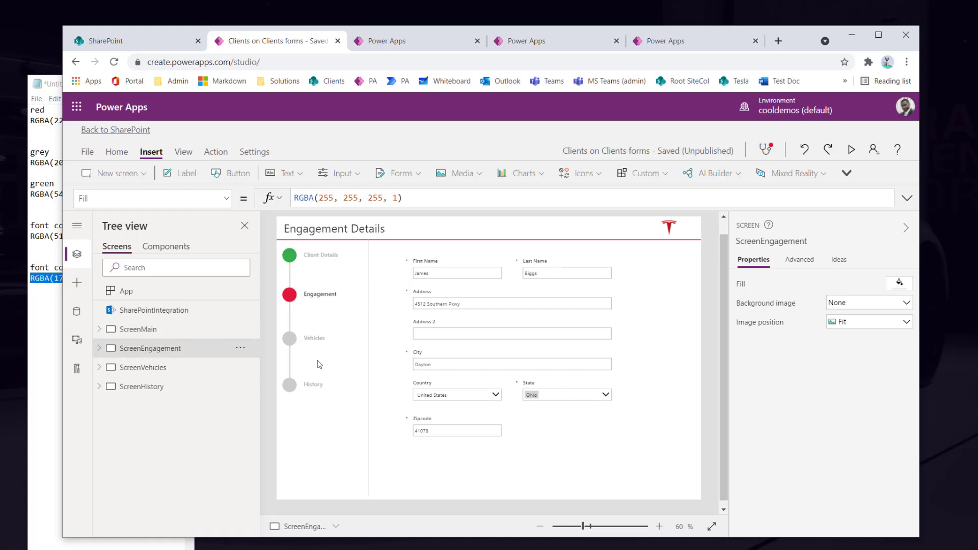
left_click(159, 368)
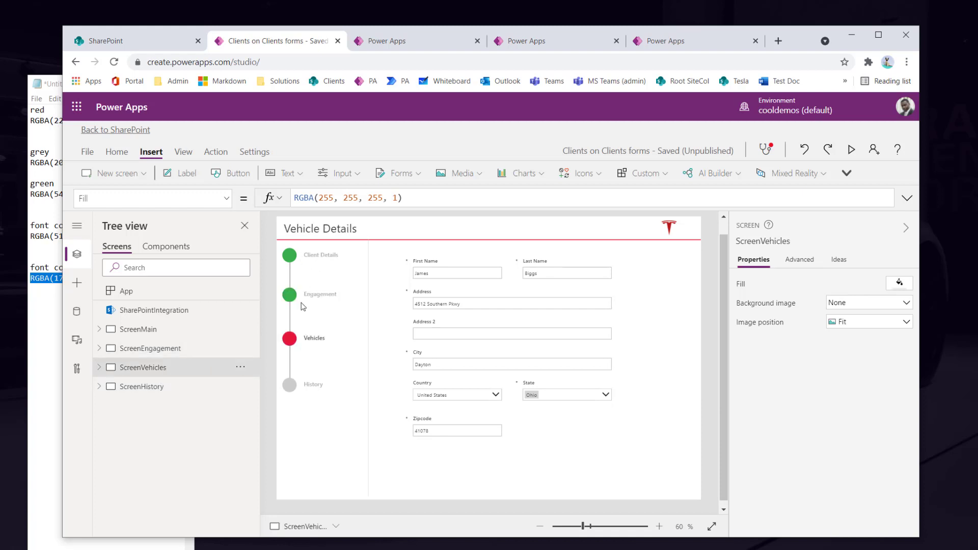
left_click(145, 386)
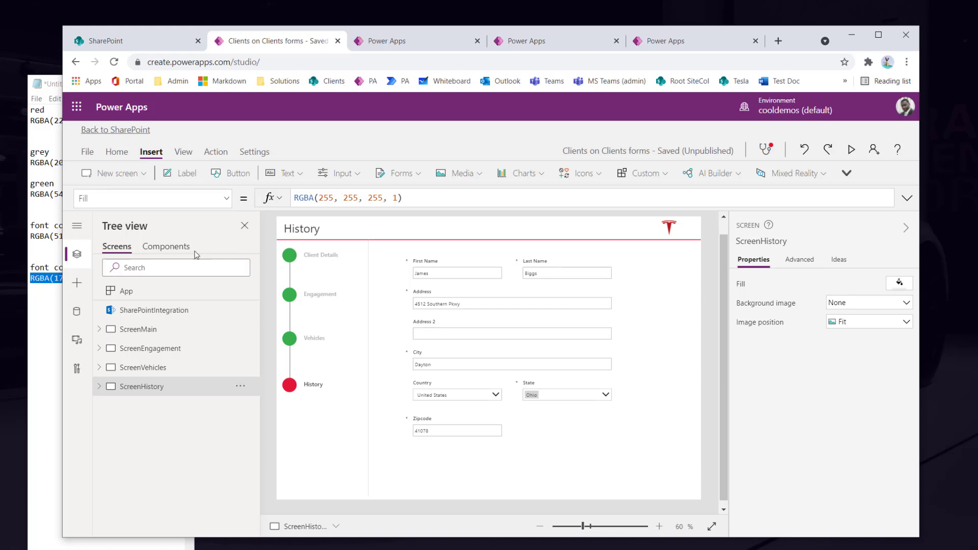
Turn on Access app scope for the cmpNavigation component
left_click(173, 253)
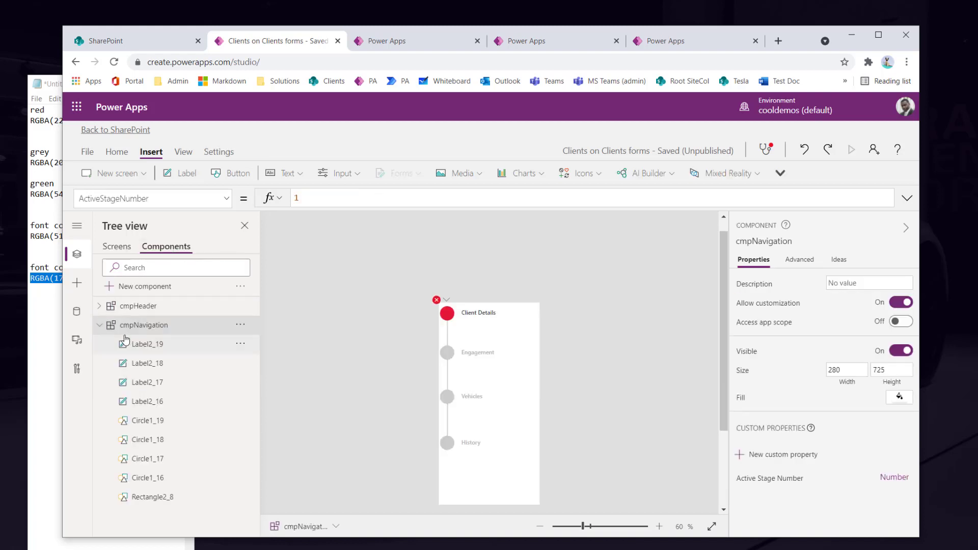
left_click(98, 326)
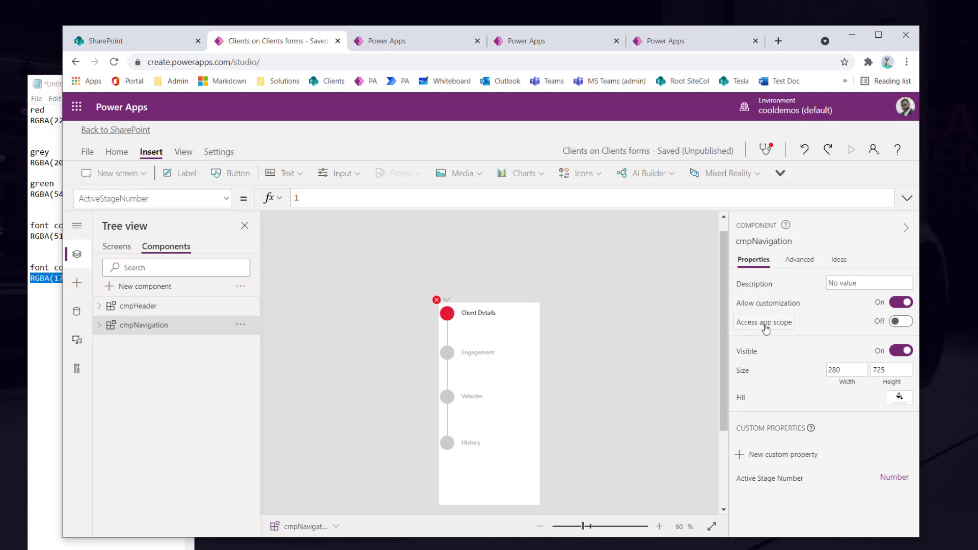
left_click(900, 321)
On ScreenEngagement, examine the properties of the navigation component and the First Name input, and return to the component list
left_click(116, 247)
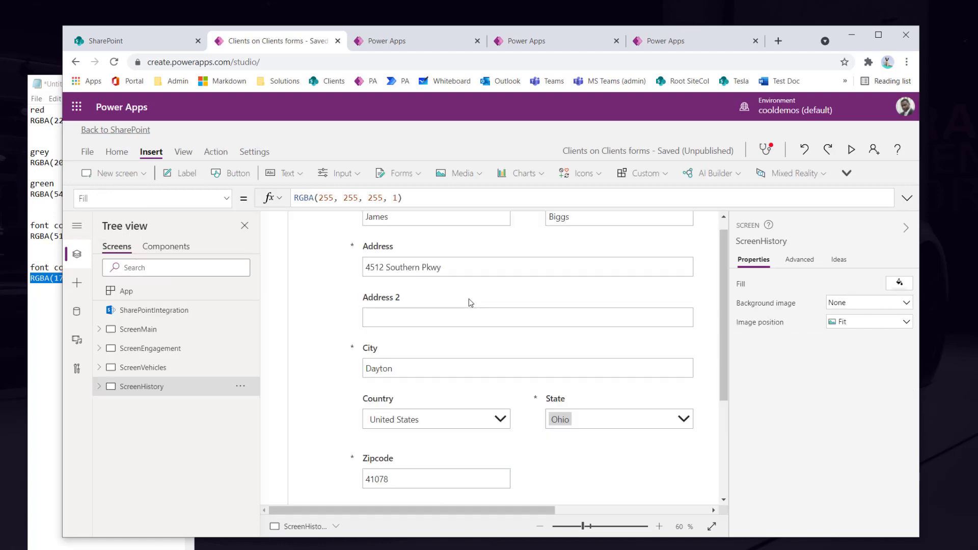
left_click(161, 351)
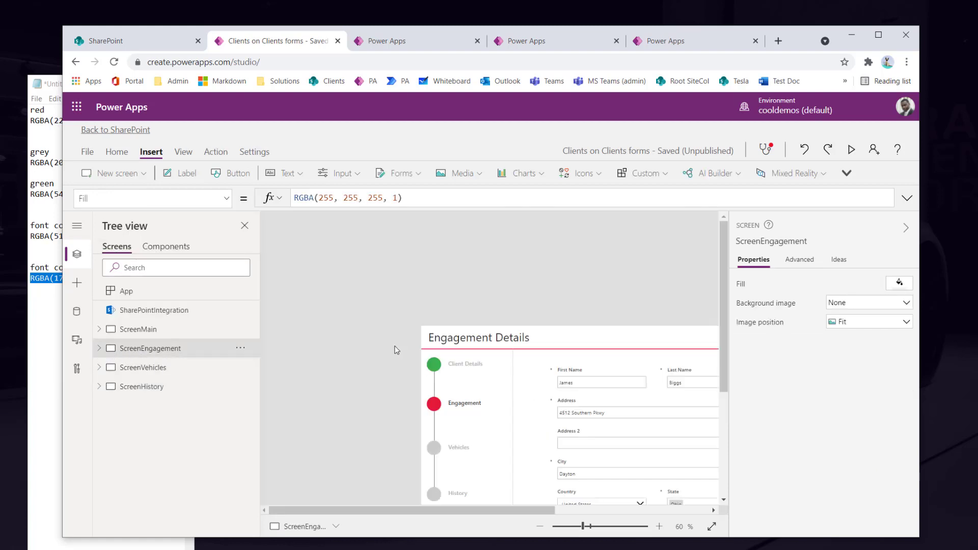
left_click(430, 371)
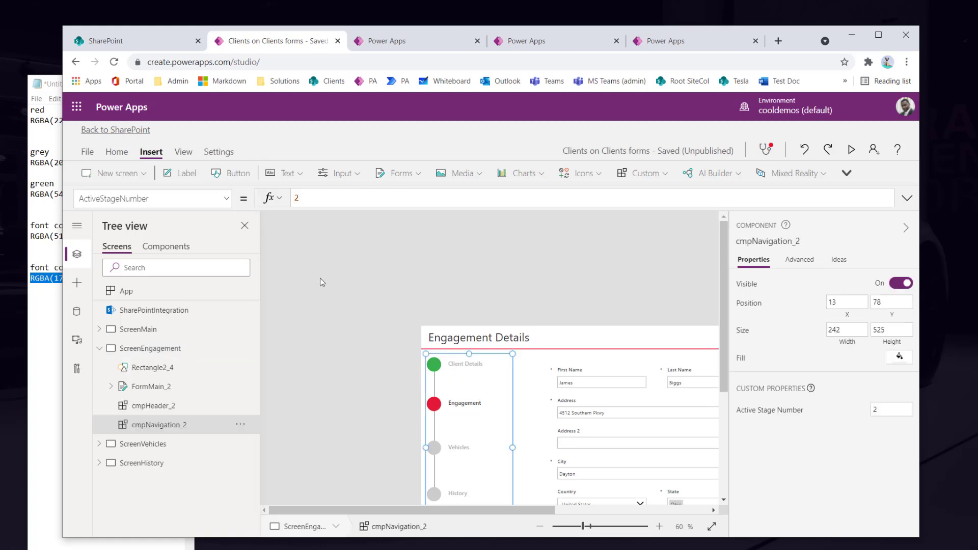
left_click(584, 383)
left_click(582, 382)
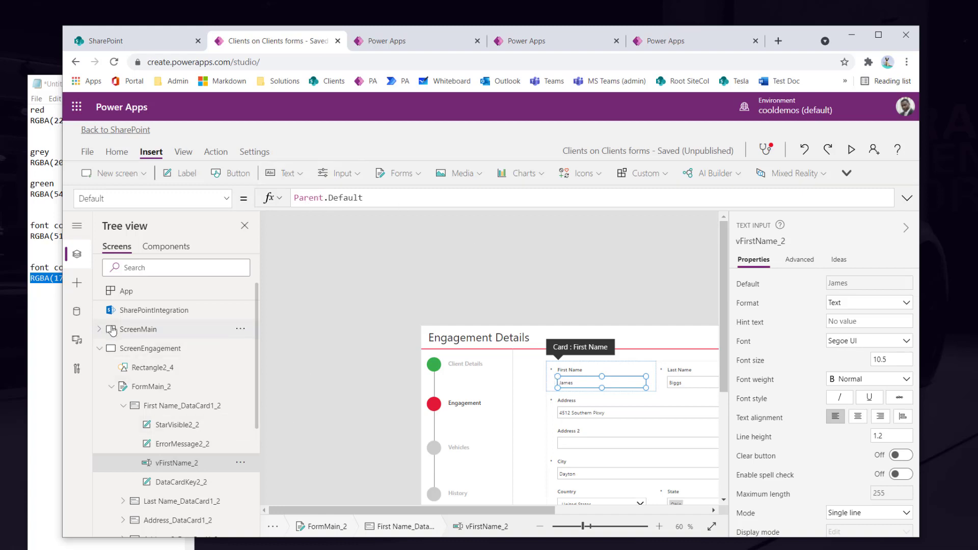
left_click(127, 349)
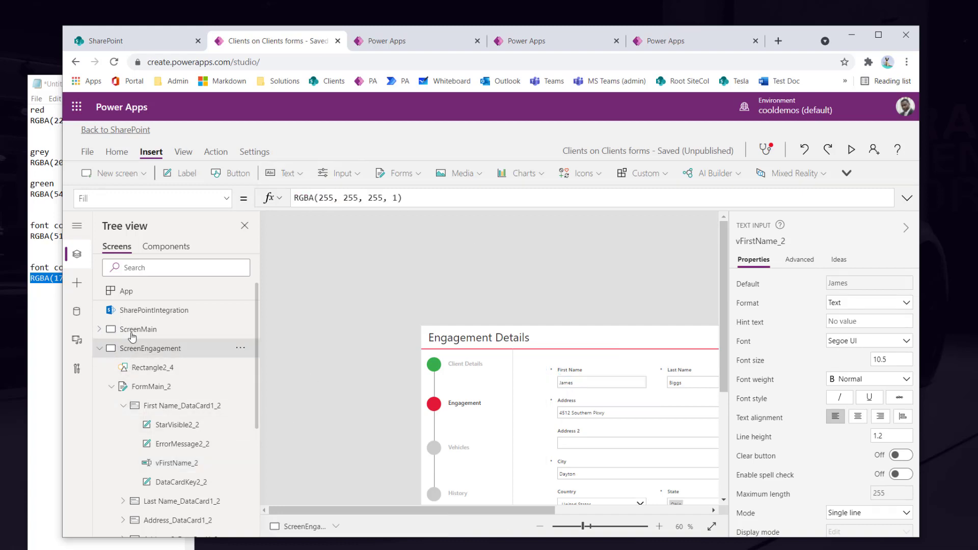
left_click(99, 348)
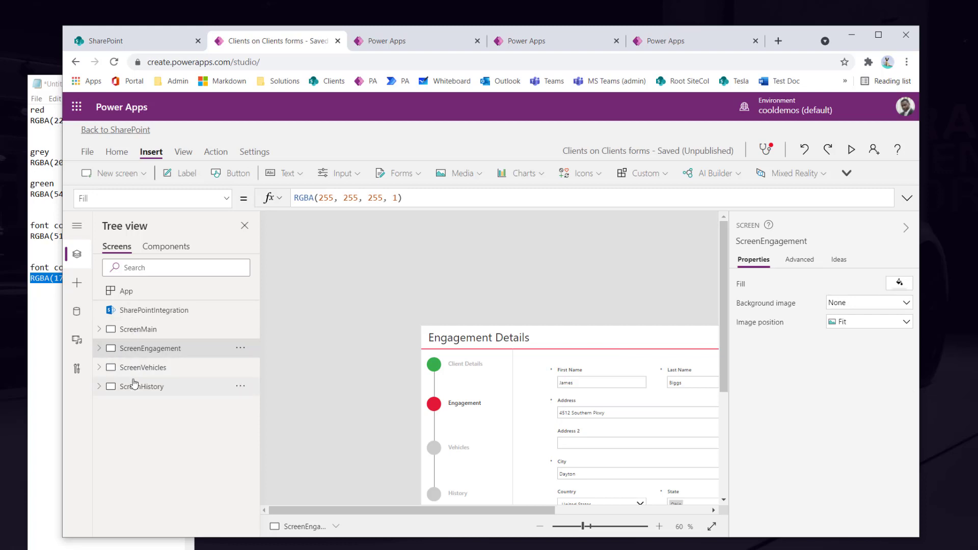
left_click(169, 249)
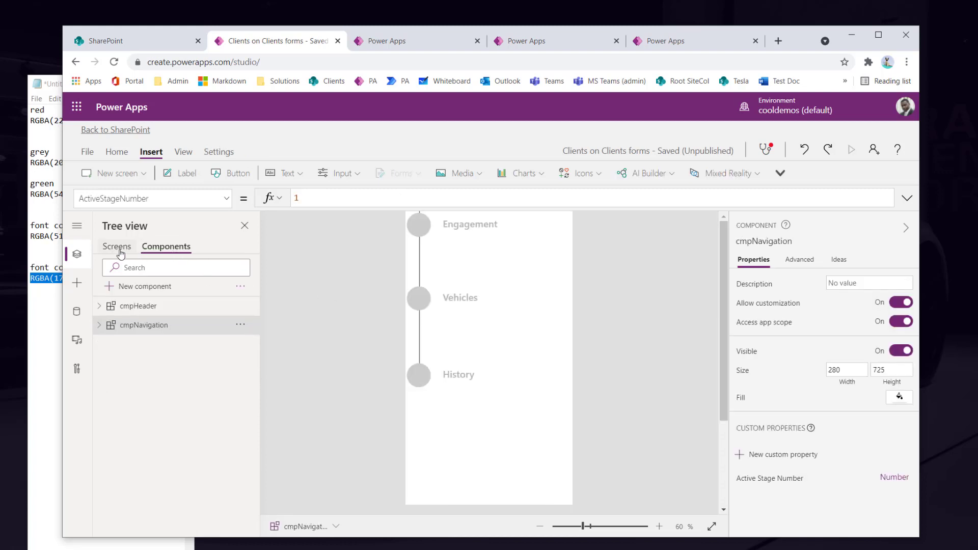
Set the Client Details circle's OnSelect in cmpNavigation to Navigate(ScreenMain, Fade), checking the screen names first
left_click(116, 247)
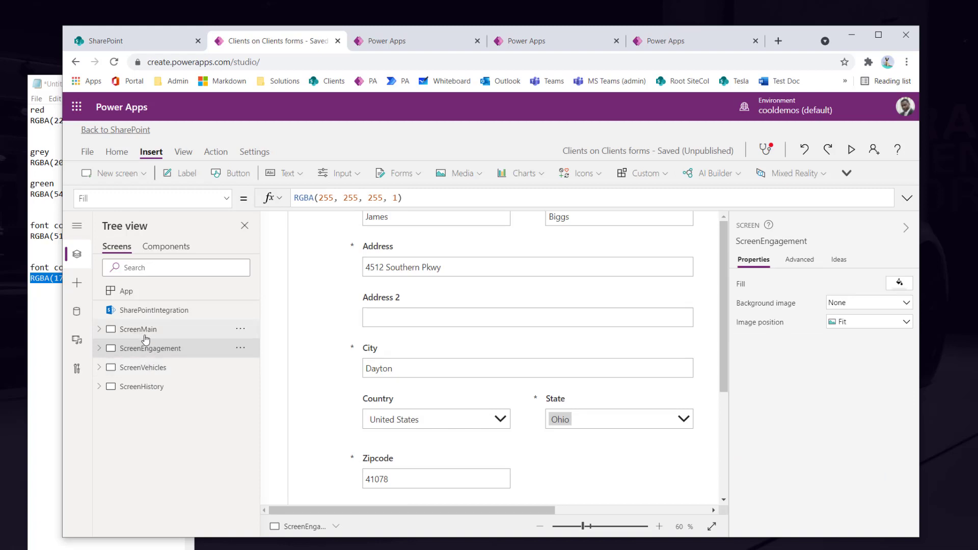
left_click(167, 246)
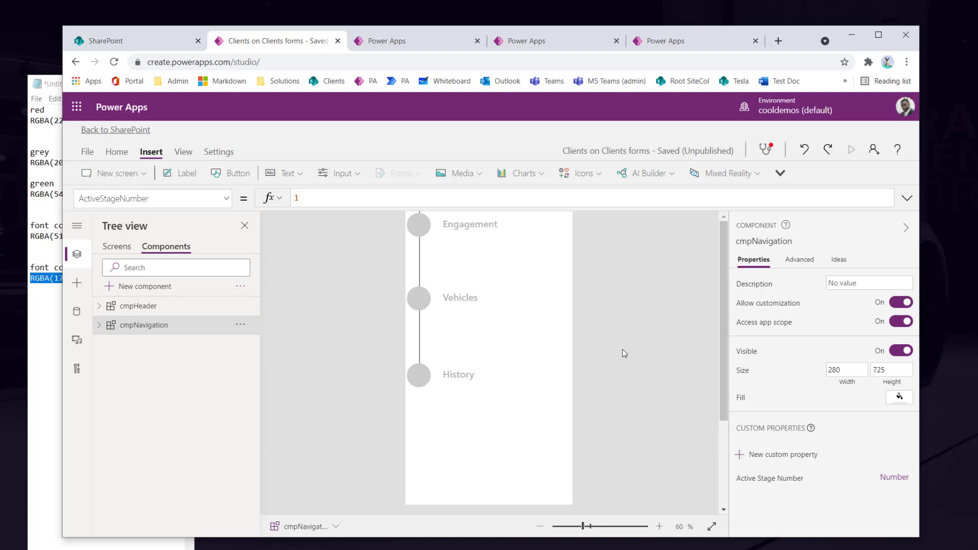
left_click(540, 526)
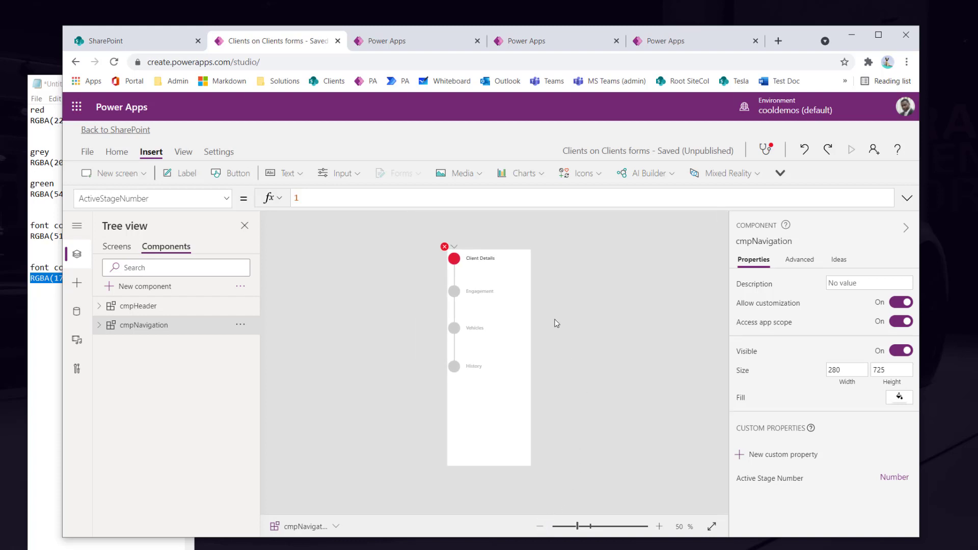
left_click(453, 259)
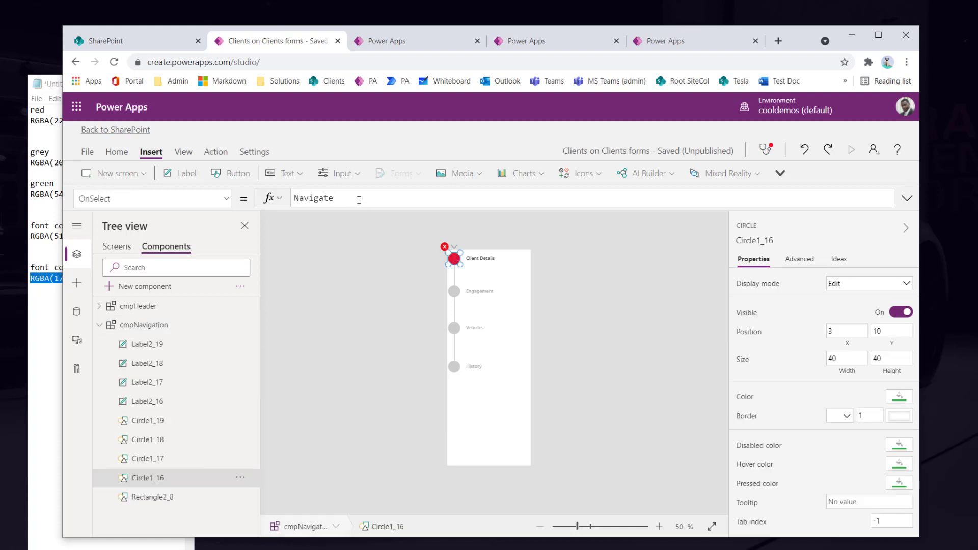
type("Scr")
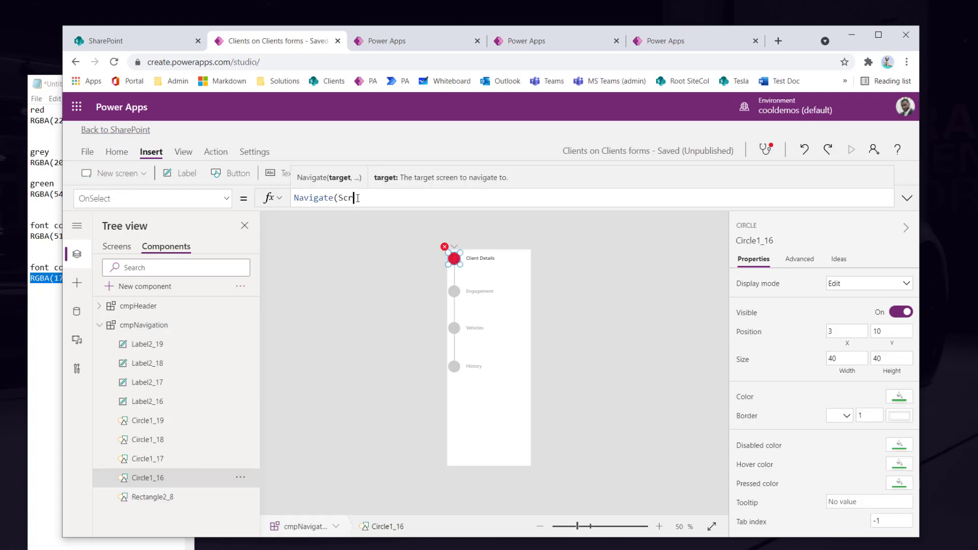
type("eenMain, fade")
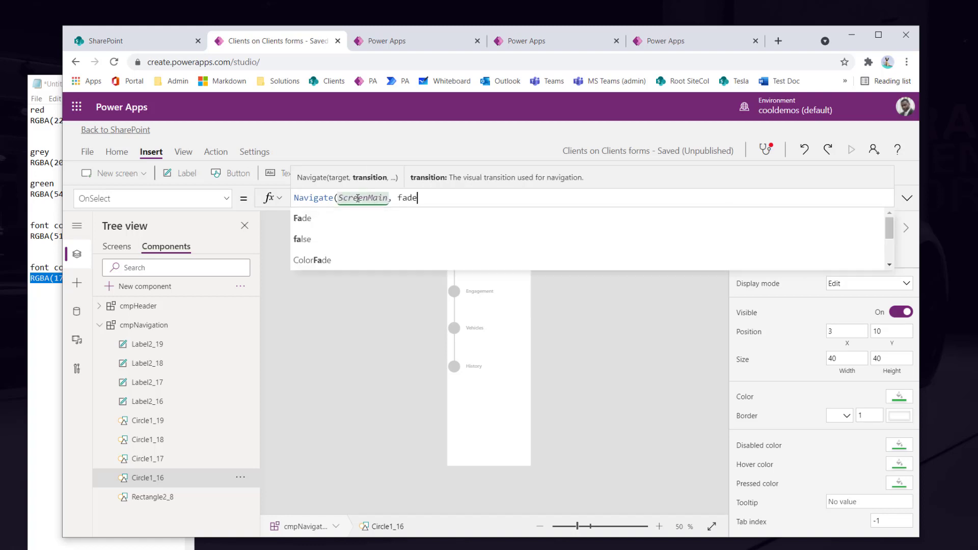
key("Tab")
type(")")
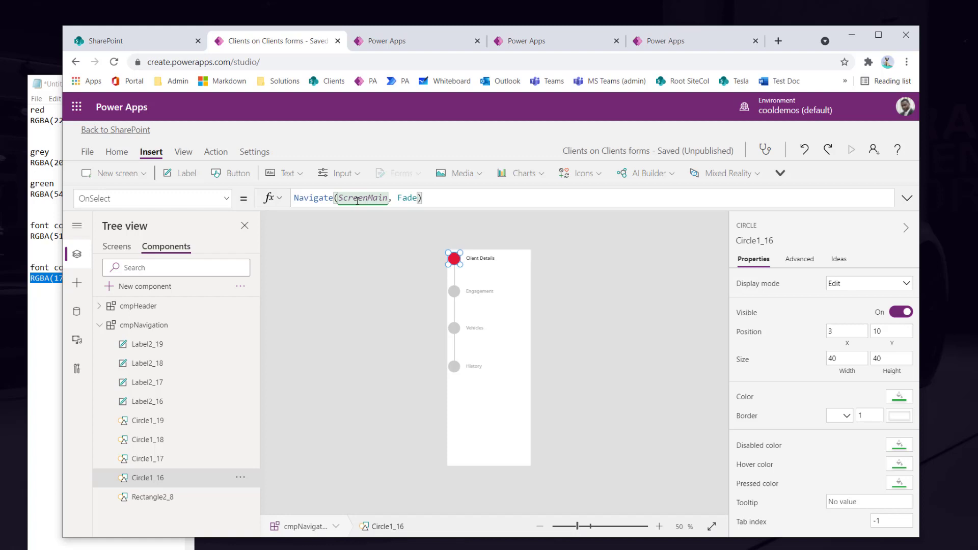
Copy the Navigate(ScreenMain, Fade) formula and apply it to OnSelect of the Client Details circle and label together
left_click(123, 248)
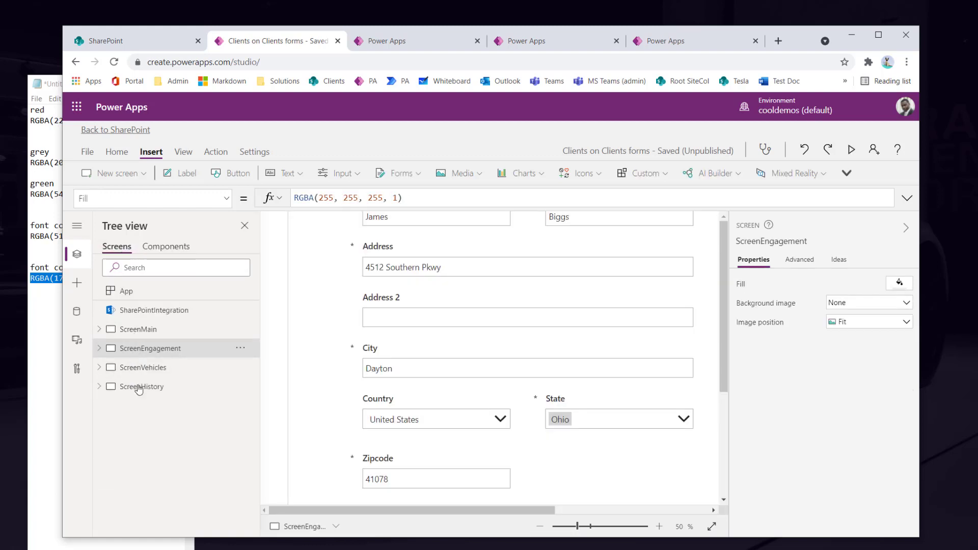
left_click(170, 246)
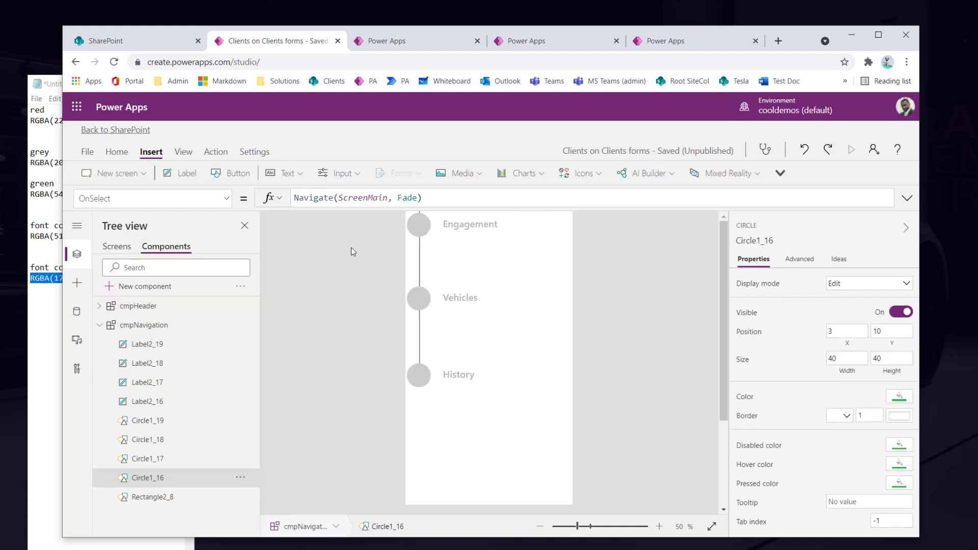
left_click_drag(432, 201, 289, 213)
key("ctrl+c")
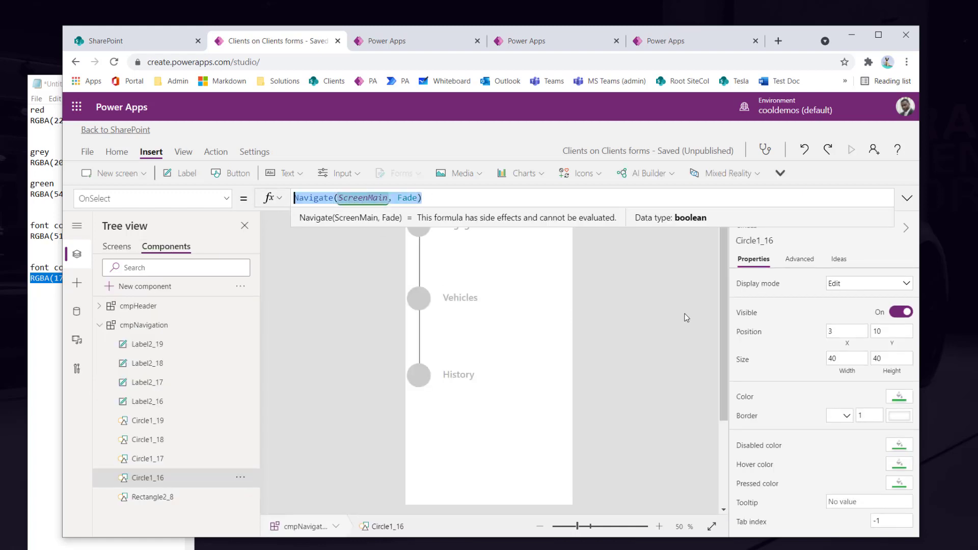
left_click(539, 526)
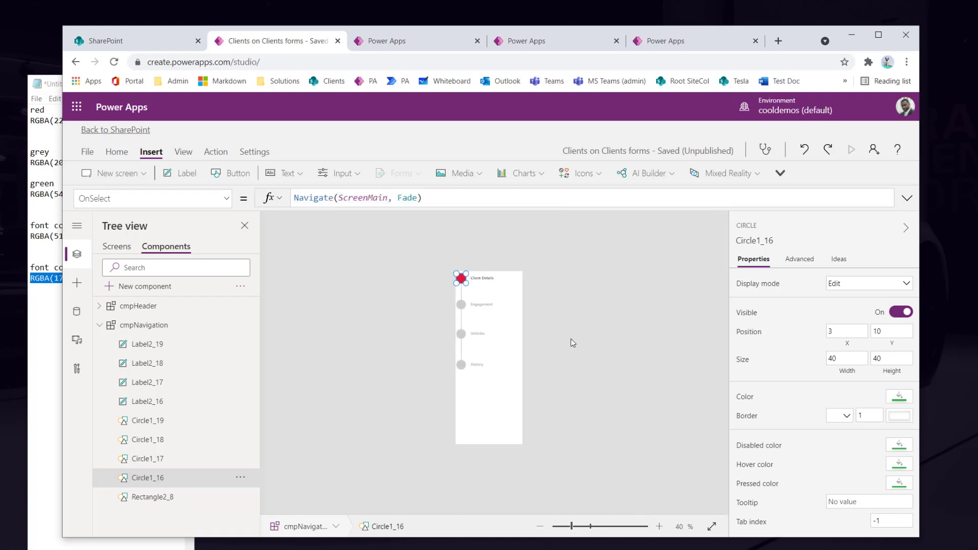
left_click(659, 526)
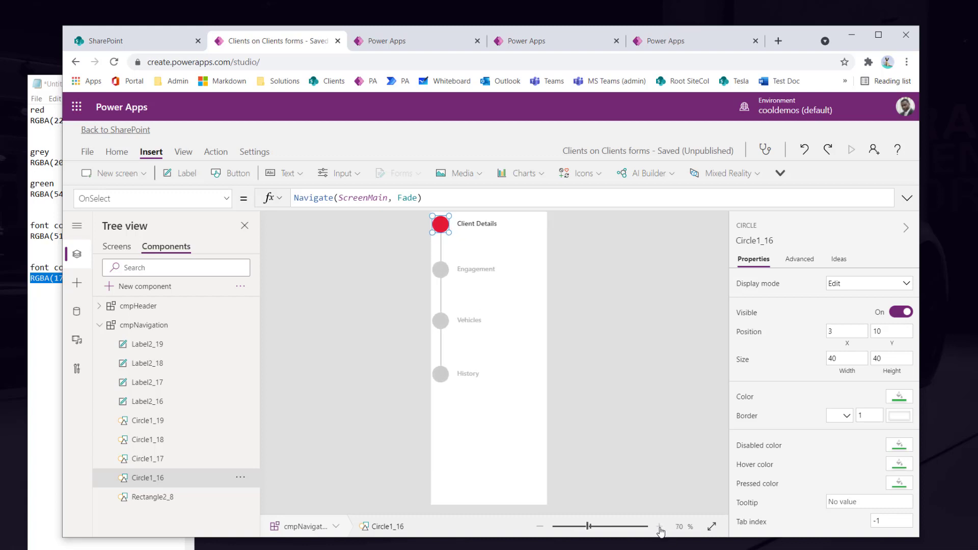
left_click(483, 232, "shift")
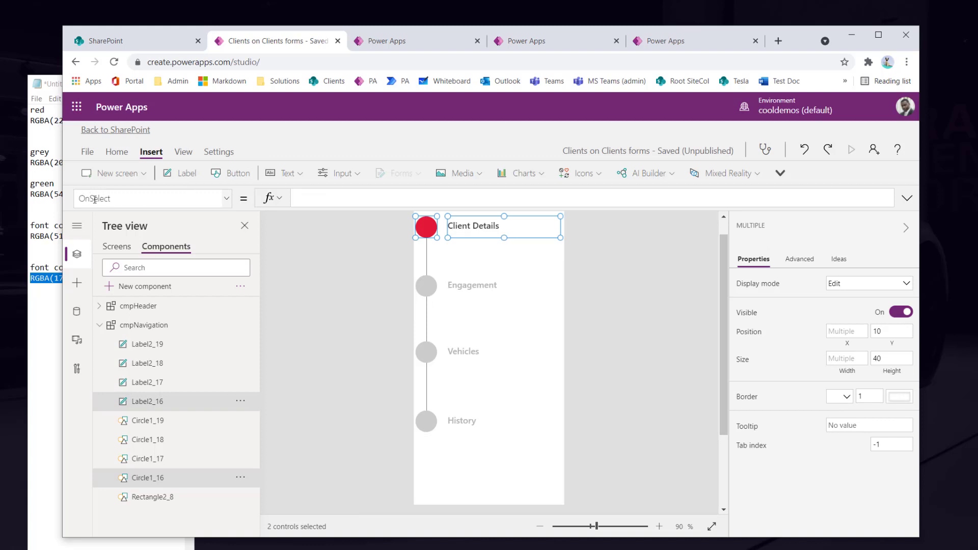
left_click(301, 198)
key("ctrl+v")
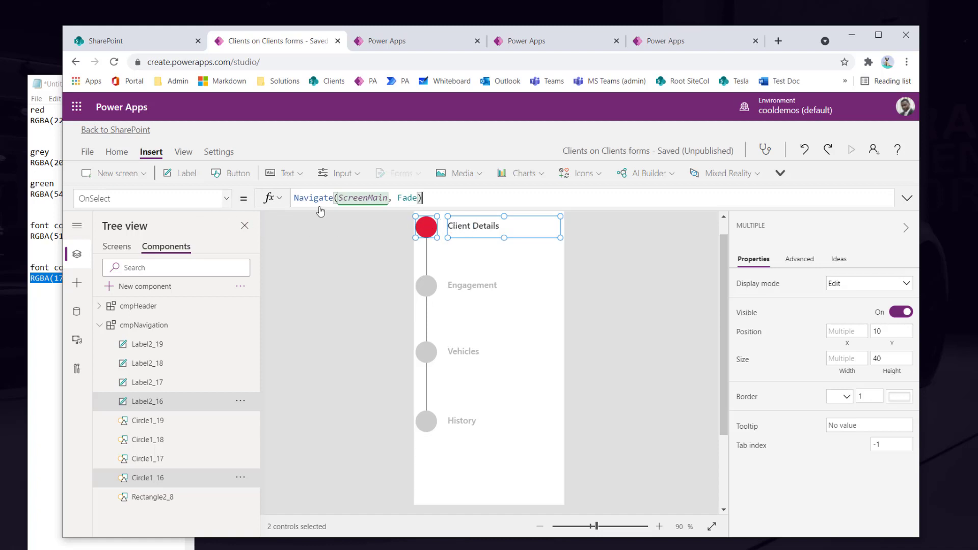
Select the Engagement circle and label together and replace their OnSelect formula with the copied Navigate(ScreenMain, Fade)
left_click(435, 290)
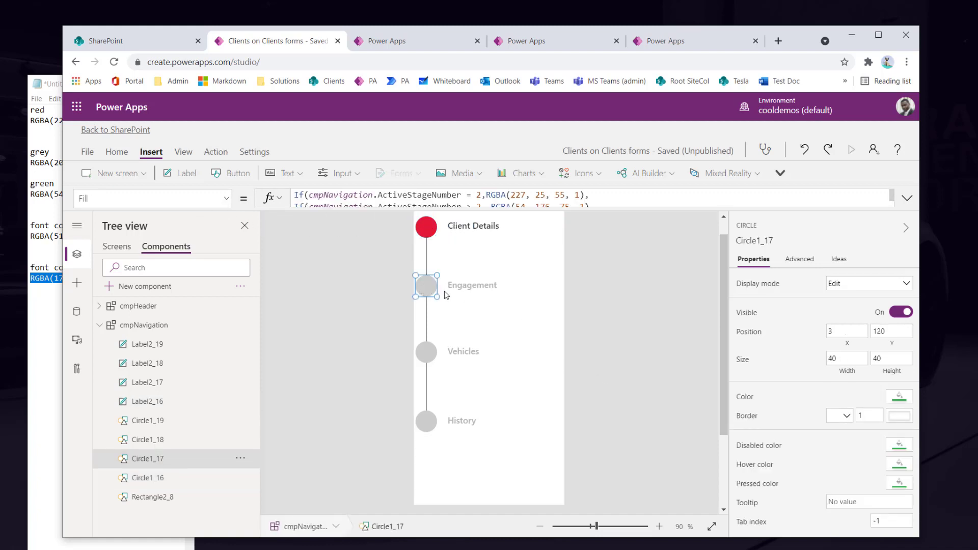
left_click(464, 286, "shift")
left_click(346, 197)
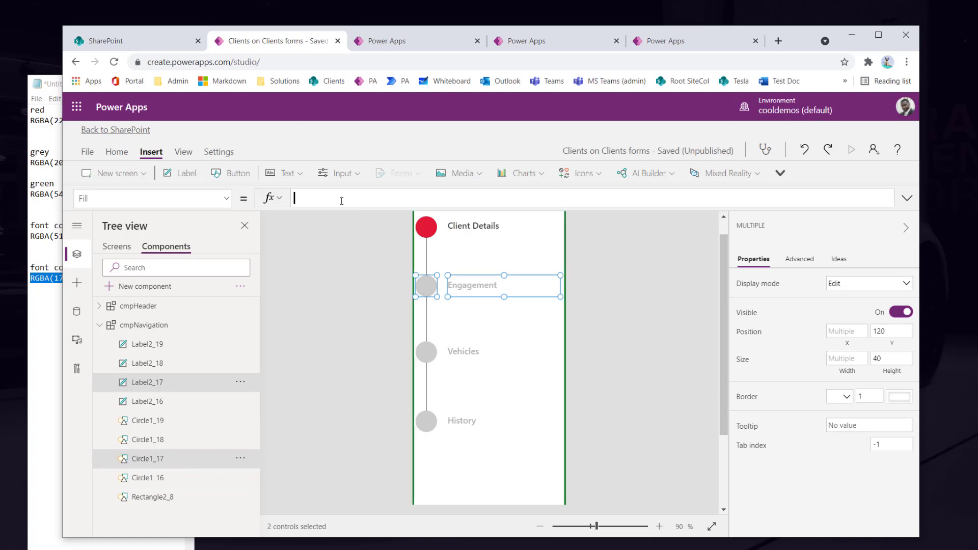
left_click(226, 198)
scroll(178, 351, "down", 5)
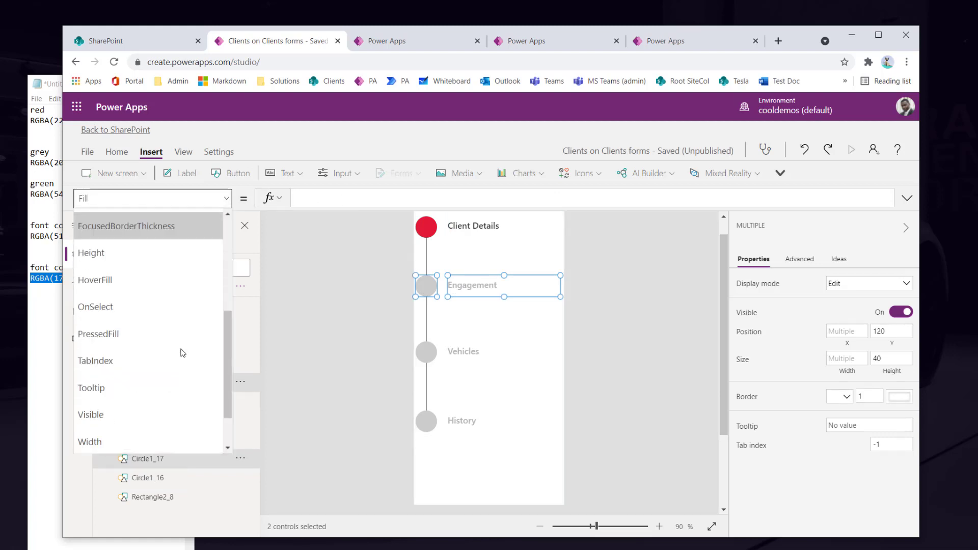
left_click(158, 250)
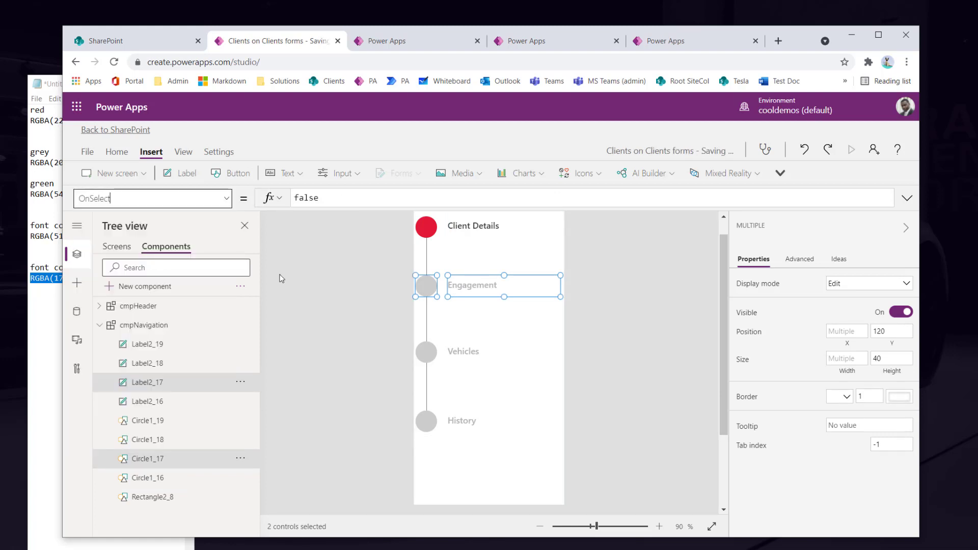
key("ctrl+a")
key("ctrl+v")
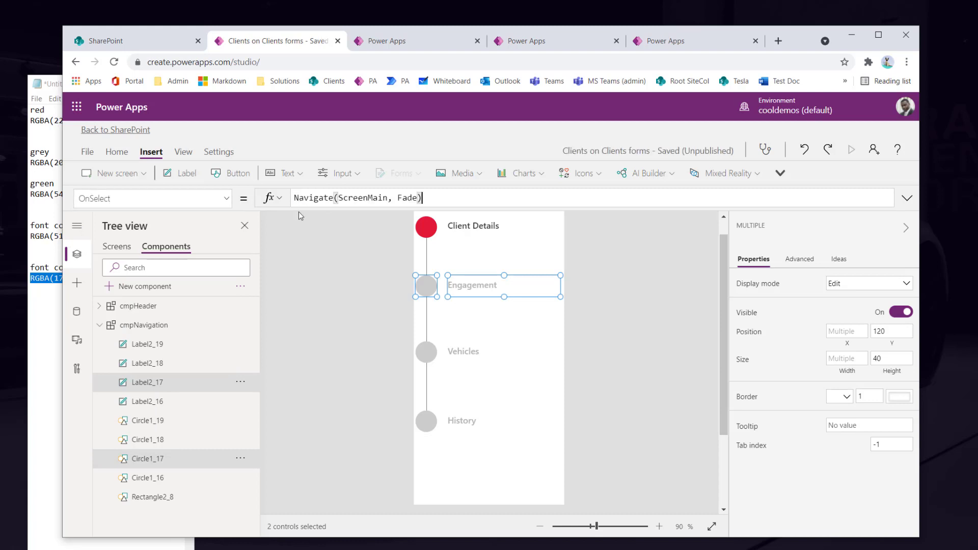
Change the Navigate target in the Engagement circle and label's OnSelect formula to ScreenEngagement
double_click(365, 199)
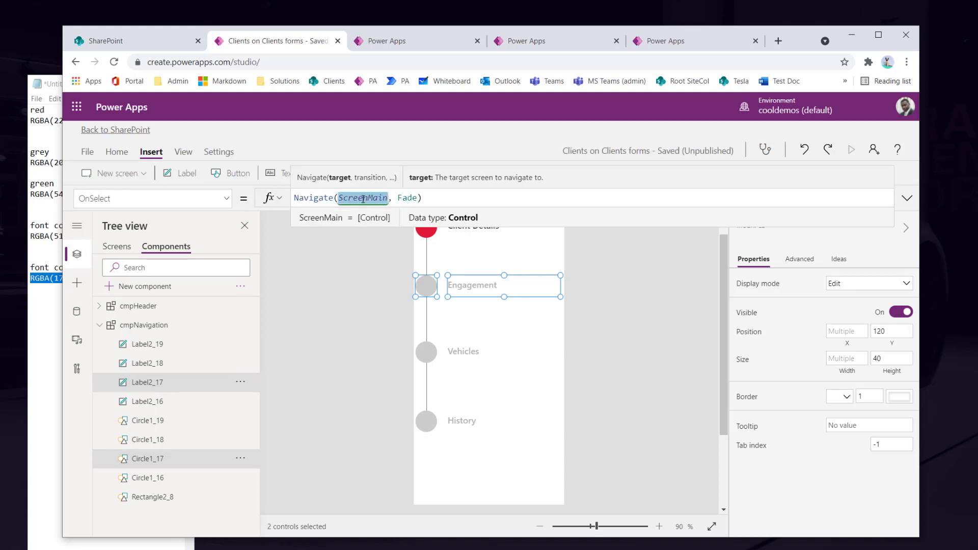
key("BackSpace")
type("ScreenEna")
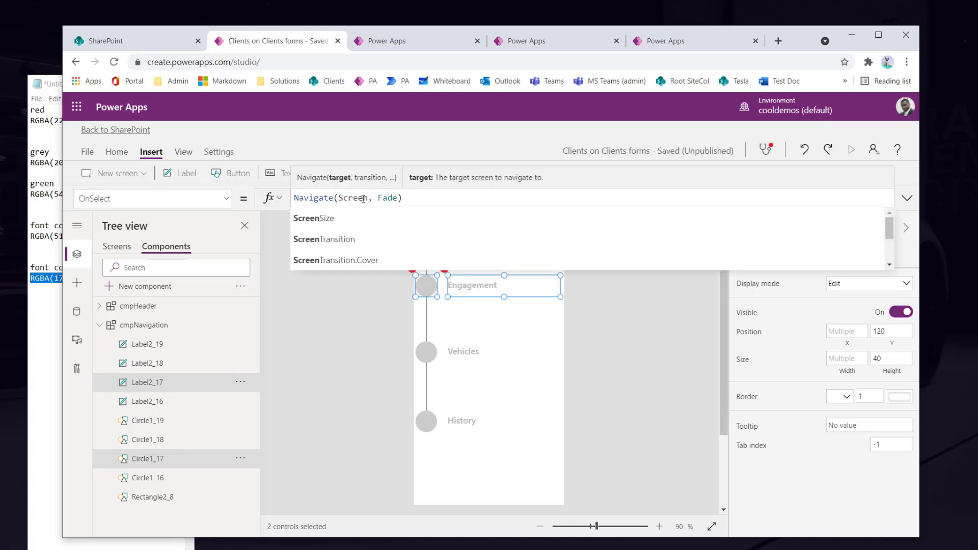
key("BackSpace")
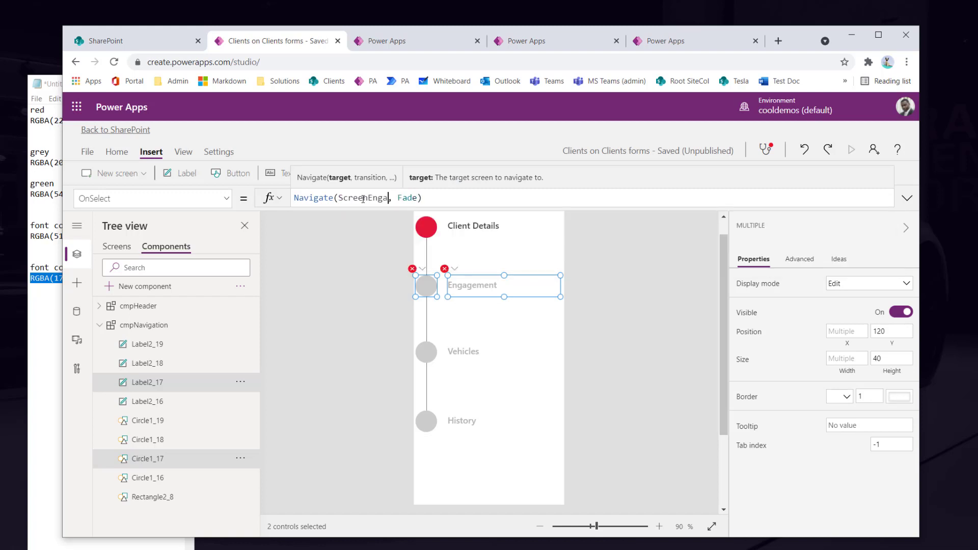
type("gagement")
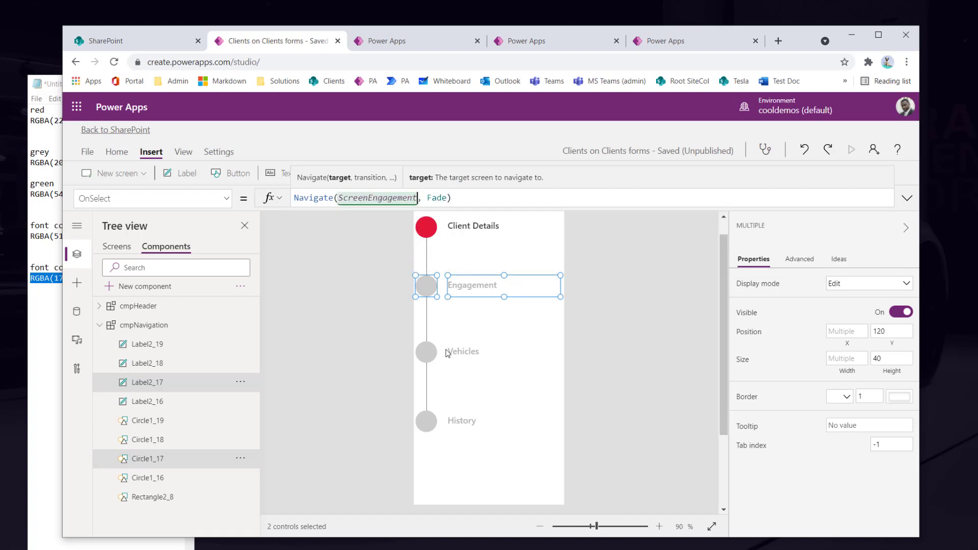
Select the Vehicles circle and label together and bring up their list of properties to reach OnSelect
left_click(425, 355)
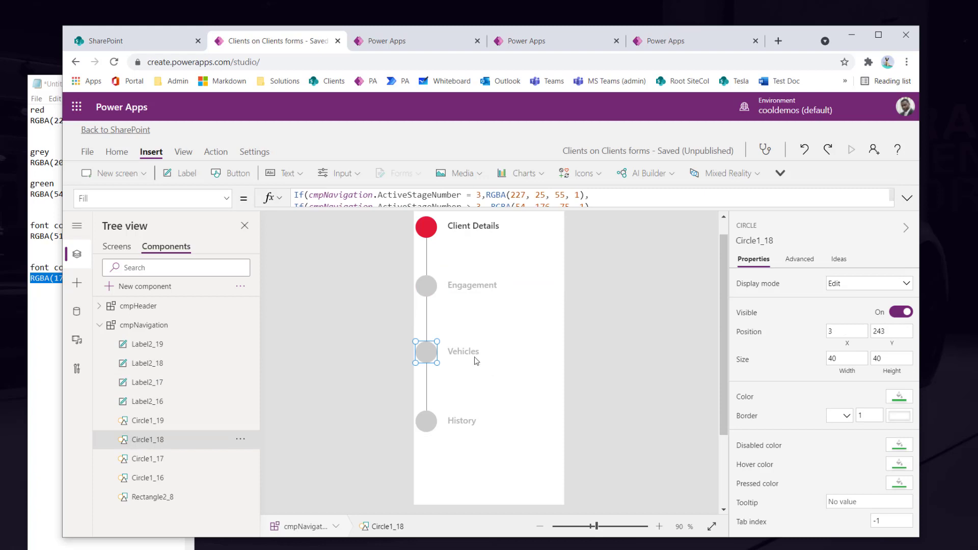
left_click(450, 359, "shift")
left_click(226, 204)
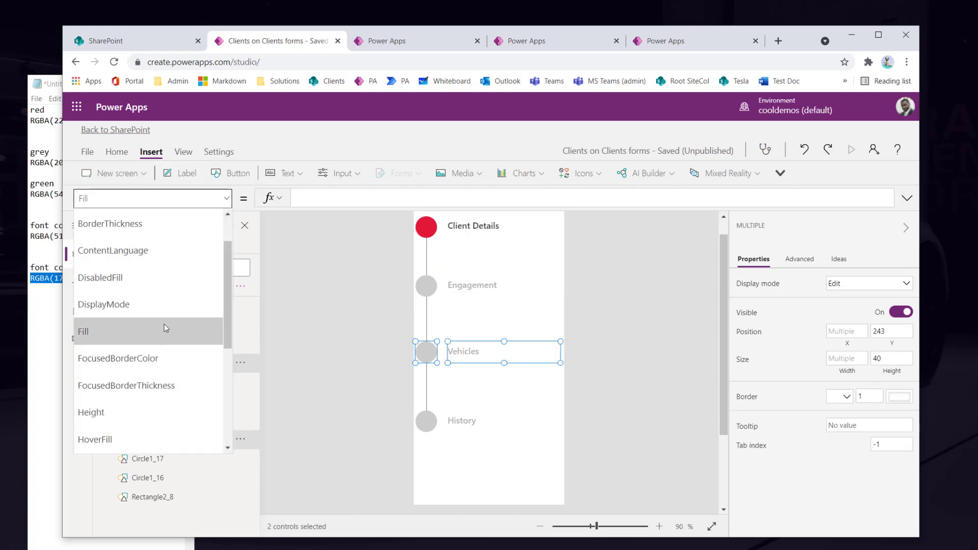
scroll(163, 322, "down", 5)
Check the OnSelect formulas of the Vehicles and History circles in cmpNavigation
left_click(601, 371)
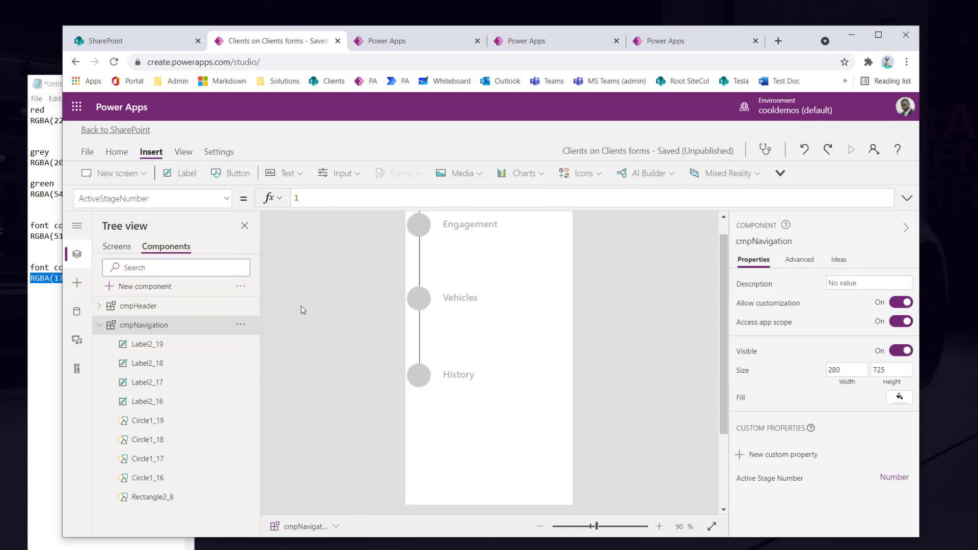
left_click(419, 298)
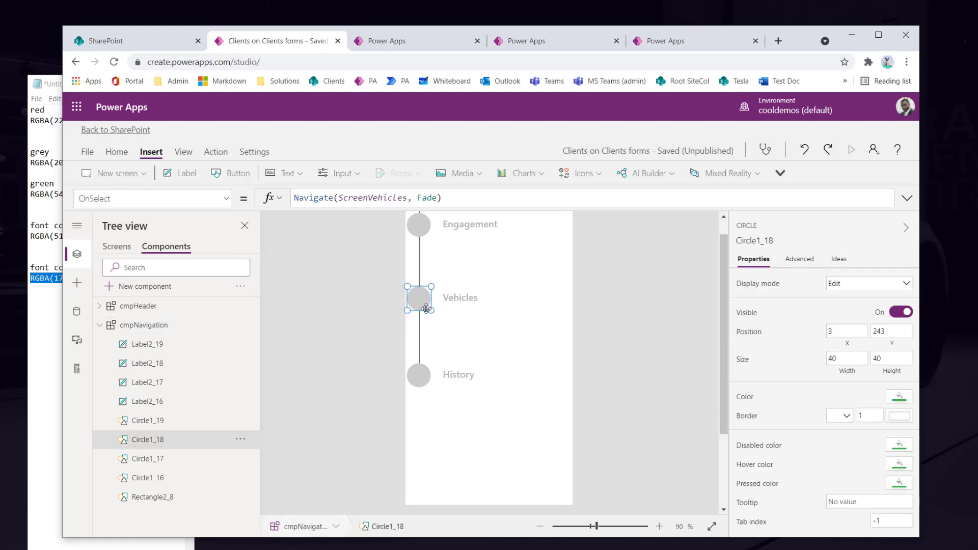
left_click(419, 377)
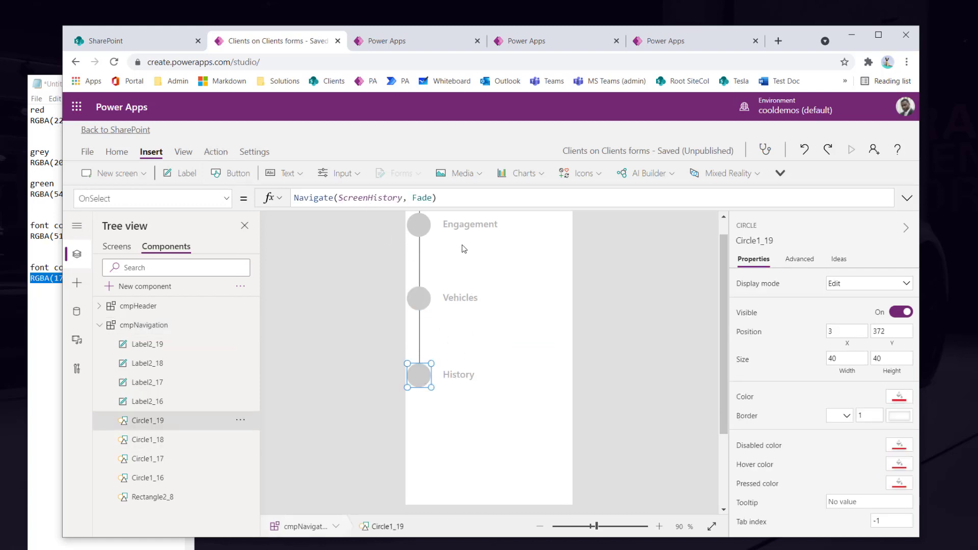
scroll(464, 249, "up", 3)
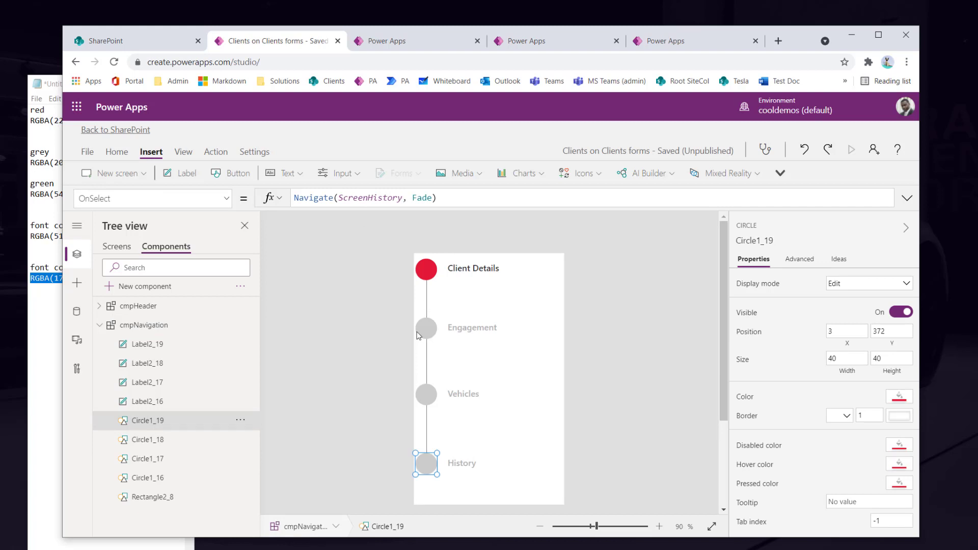
Return to the app's screens, fit ScreenEngagement in view and go on to ScreenHistory
left_click(117, 248)
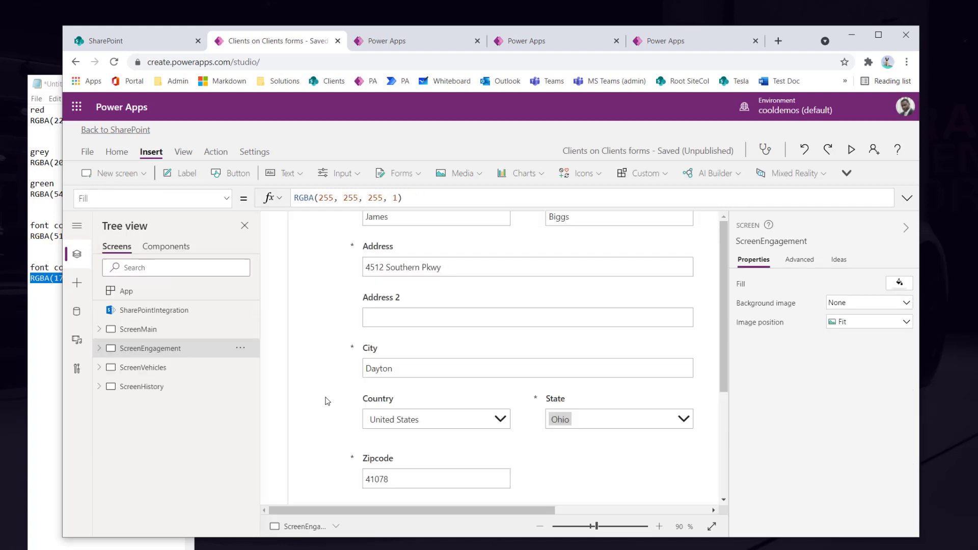
left_click(541, 527)
left_click(541, 527)
left_click(541, 527)
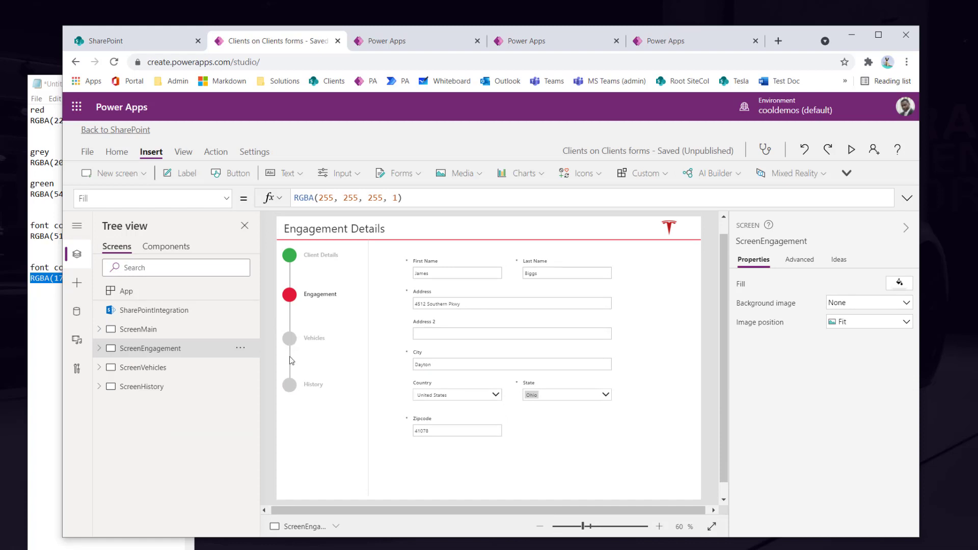
key("Down")
key("Down")
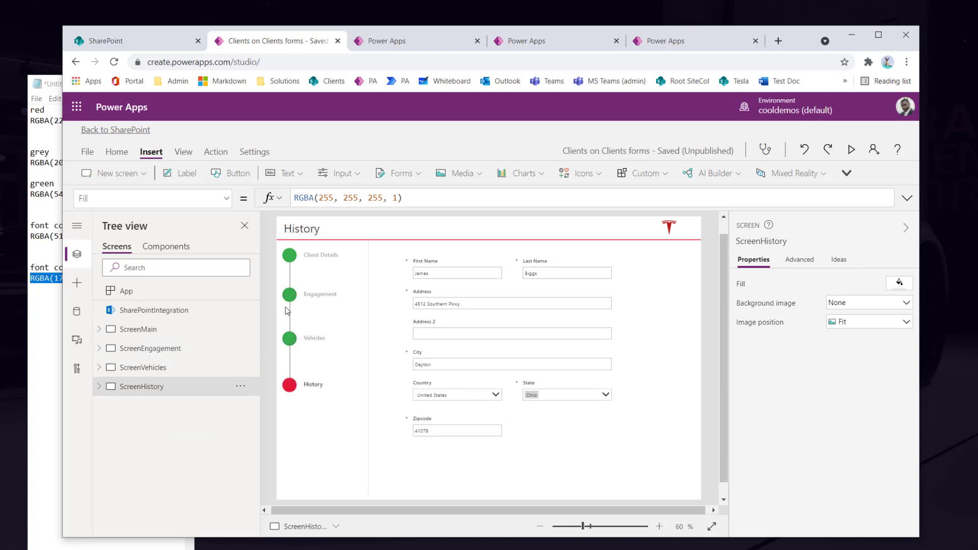
Test the navigation by activating the Engagement, Vehicles, Client Details and History circles in turn
left_click(290, 298, "alt")
left_click(294, 340, "alt")
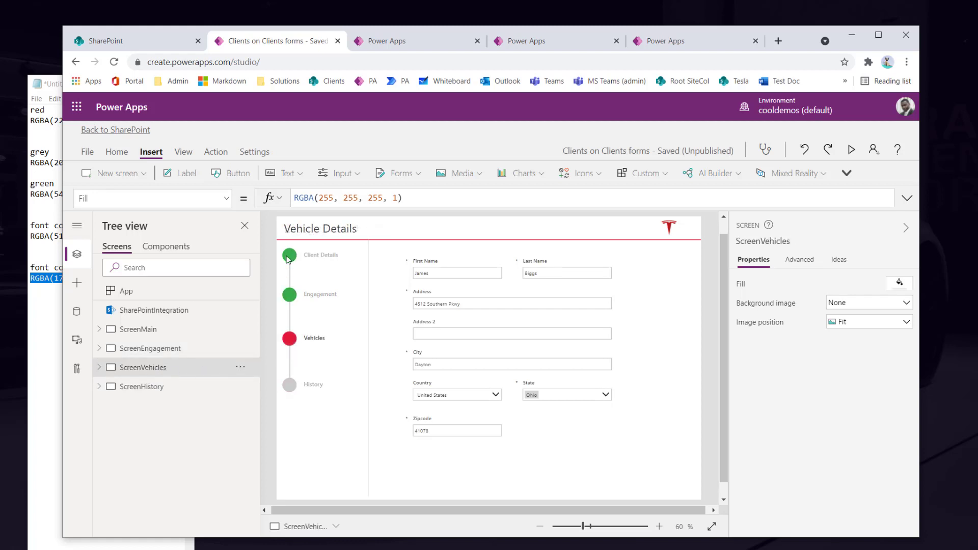
left_click(289, 256, "alt")
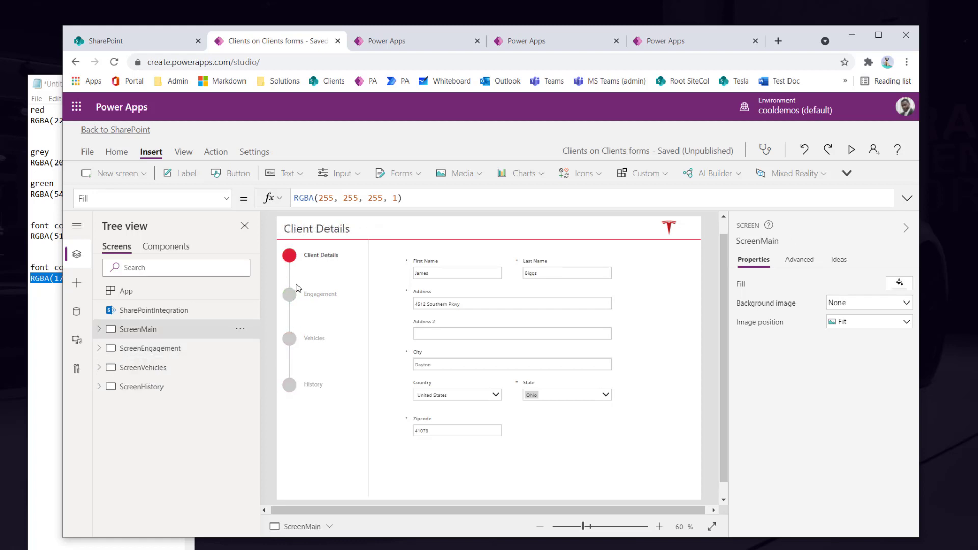
left_click(292, 387, "alt")
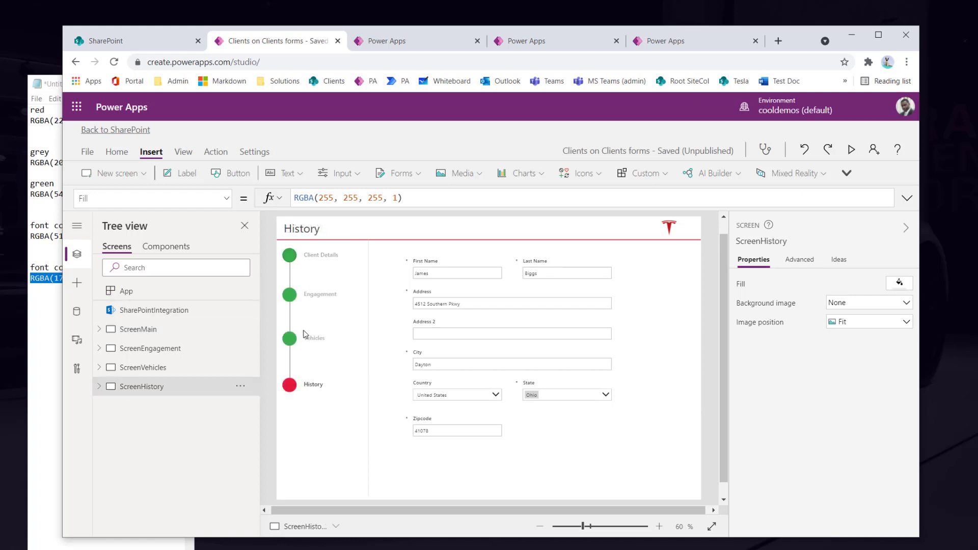
Step through ScreenVehicles, ScreenMain and ScreenEngagement, testing the History, Engagement and Client Details circles between them
left_click(134, 368)
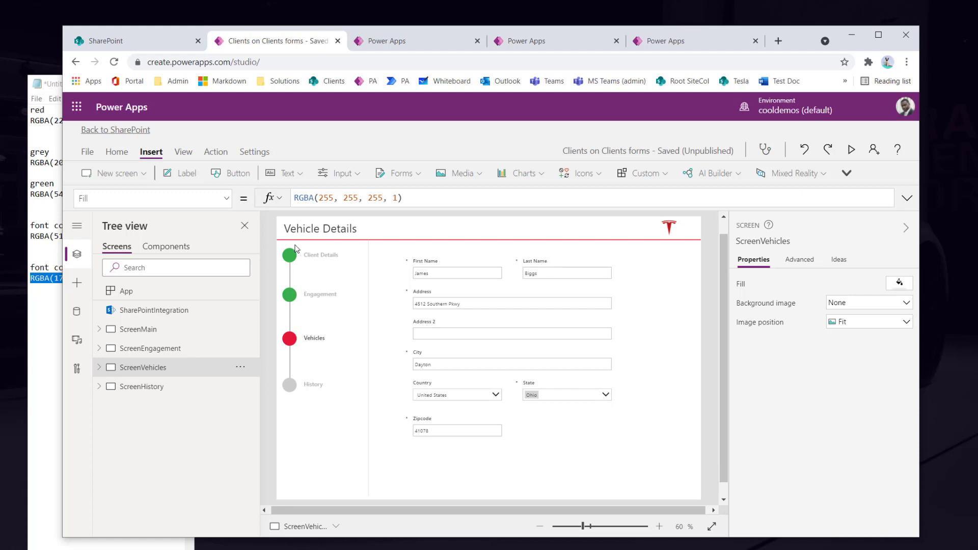
left_click(153, 329)
left_click(183, 348)
left_click(172, 367)
left_click(295, 393, "alt")
left_click(160, 367)
left_click(295, 299, "alt")
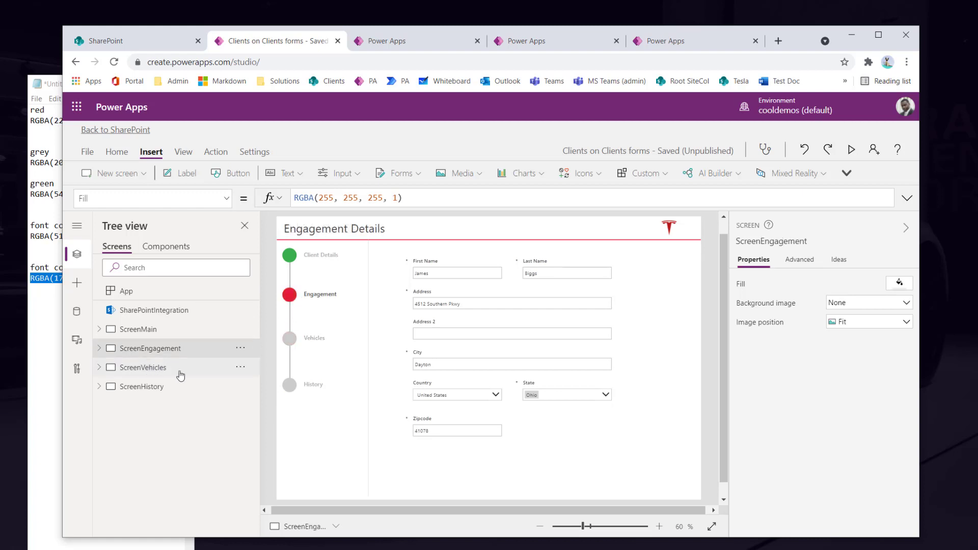
left_click(146, 368)
left_click(291, 257, "alt")
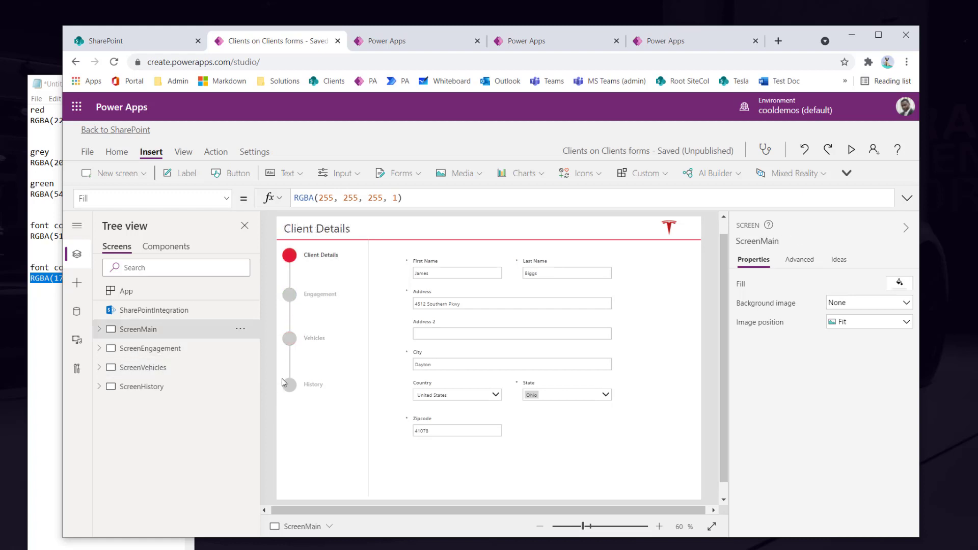
Test the Vehicles, History and Client Details circles from ScreenEngagement and finish by opening ScreenHistory
left_click(245, 371)
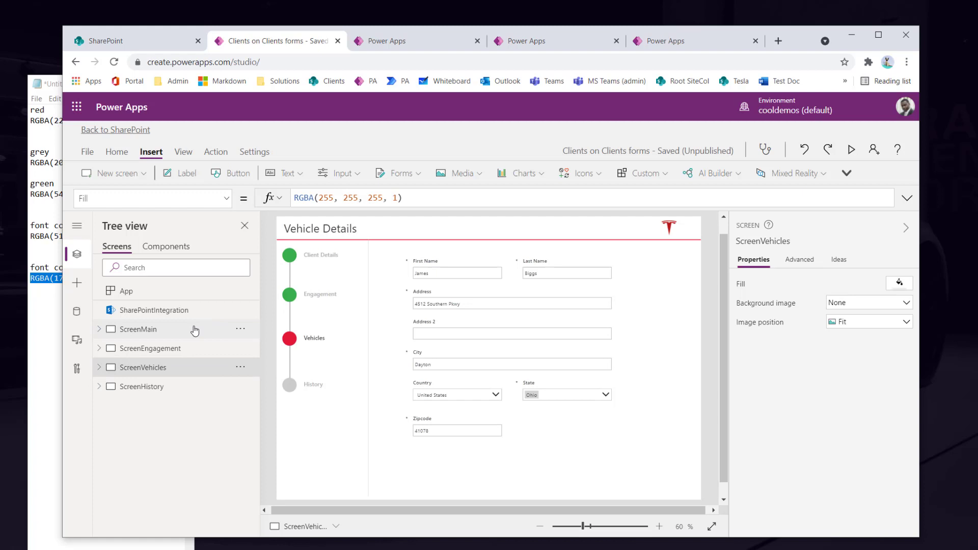
left_click(206, 350)
left_click(292, 340, "alt")
left_click(192, 353)
left_click(289, 386, "alt")
left_click(184, 351)
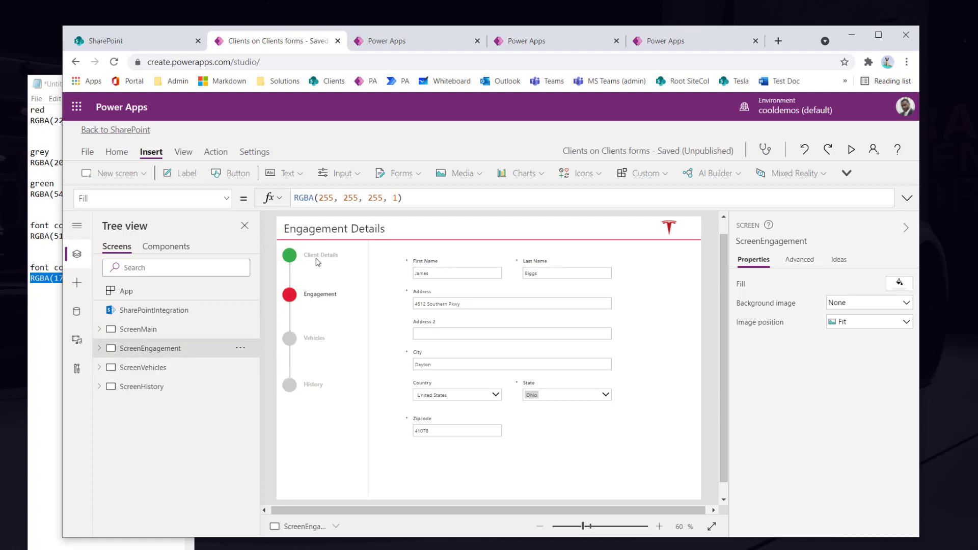
left_click(291, 257, "alt")
left_click(162, 348)
left_click(173, 329)
left_click(150, 386)
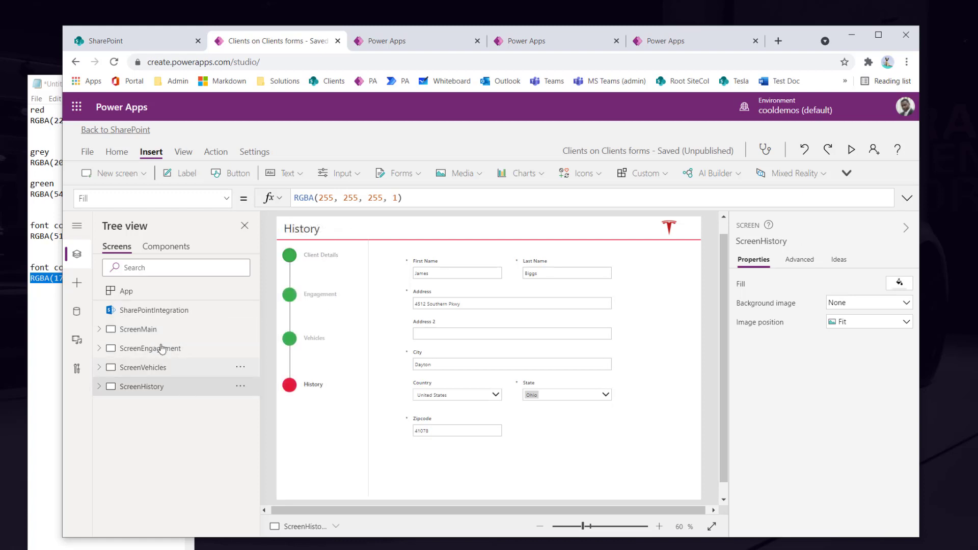
Test the Vehicles and Engagement circles from ScreenMain, return to that screen and save the app
left_click(161, 330)
left_click(294, 341, "alt")
left_click(147, 333)
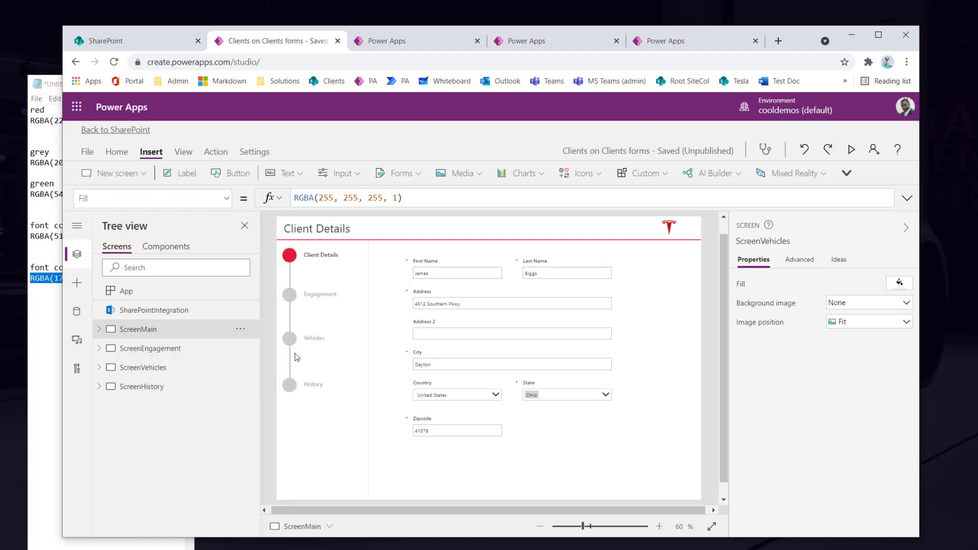
left_click(295, 296, "alt")
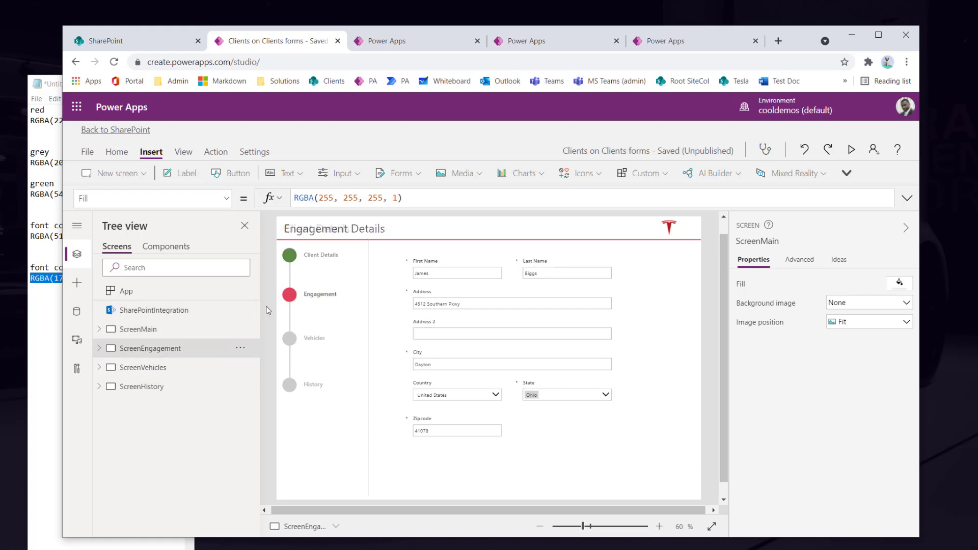
left_click(180, 332)
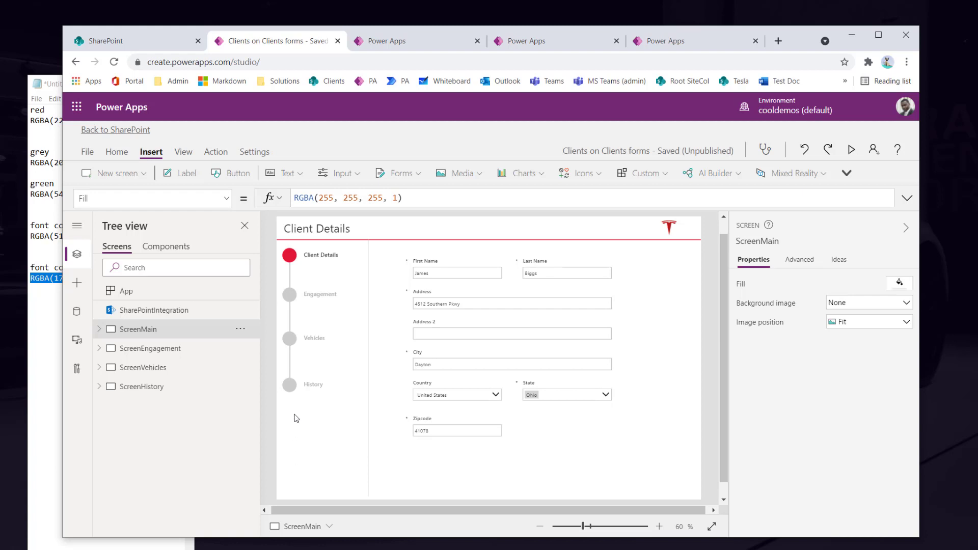
key("ctrl+s")
Review the cmpNavigation component's properties and its custom property, and return to ScreenMain at 60% zoom
left_click(185, 251)
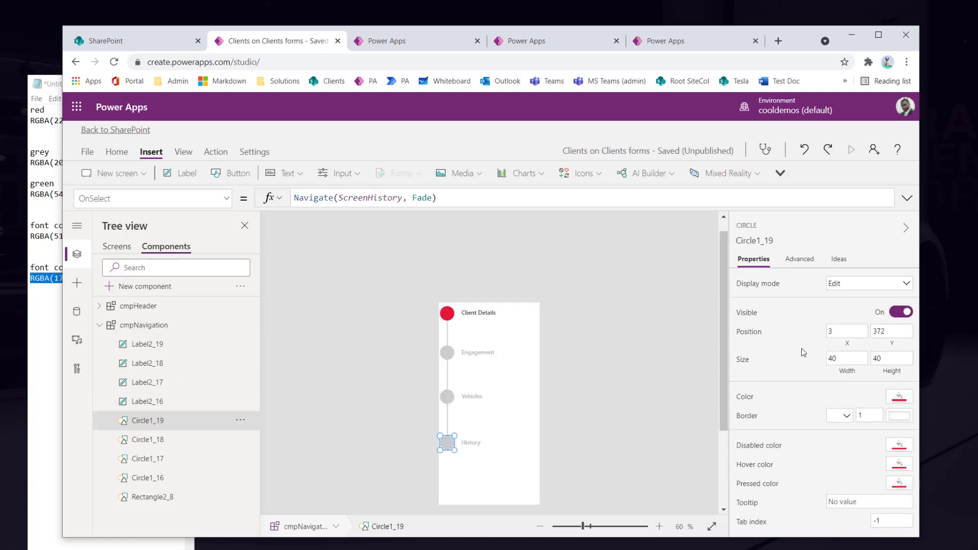
left_click(147, 328)
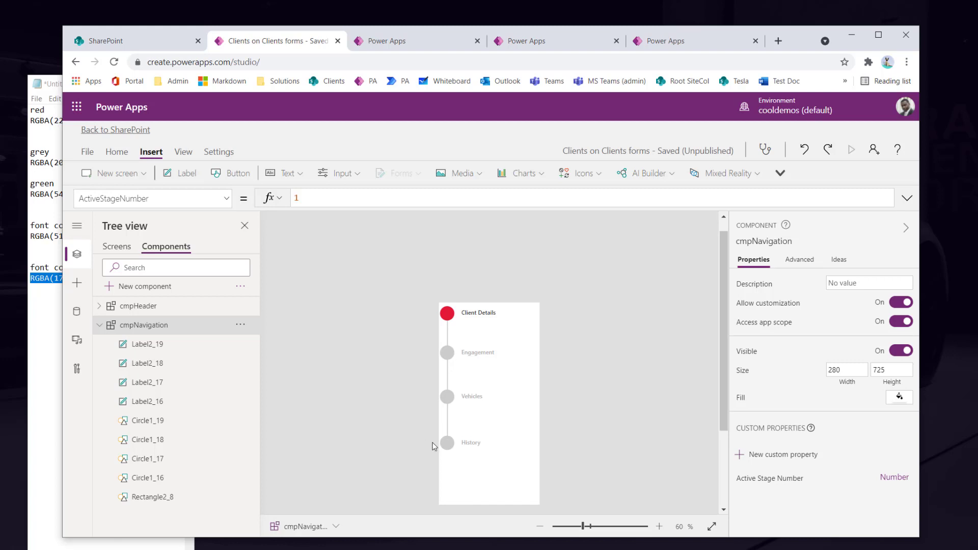
left_click(113, 247)
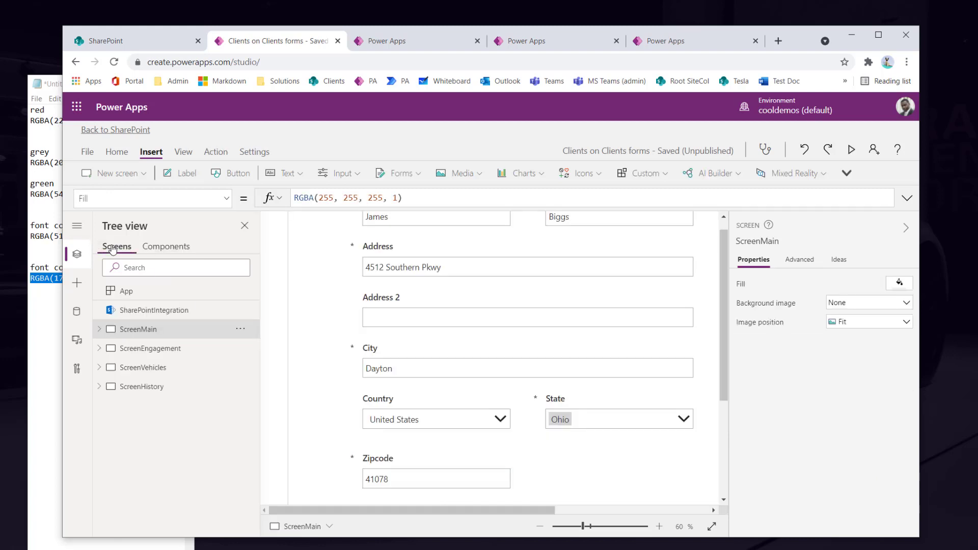
left_click(540, 527)
left_click(540, 528)
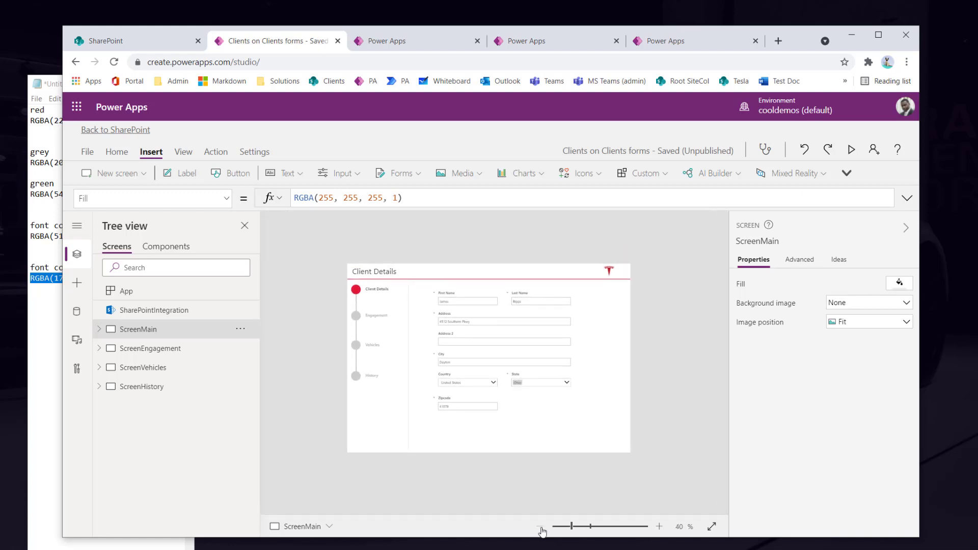
left_click(659, 527)
left_click(658, 526)
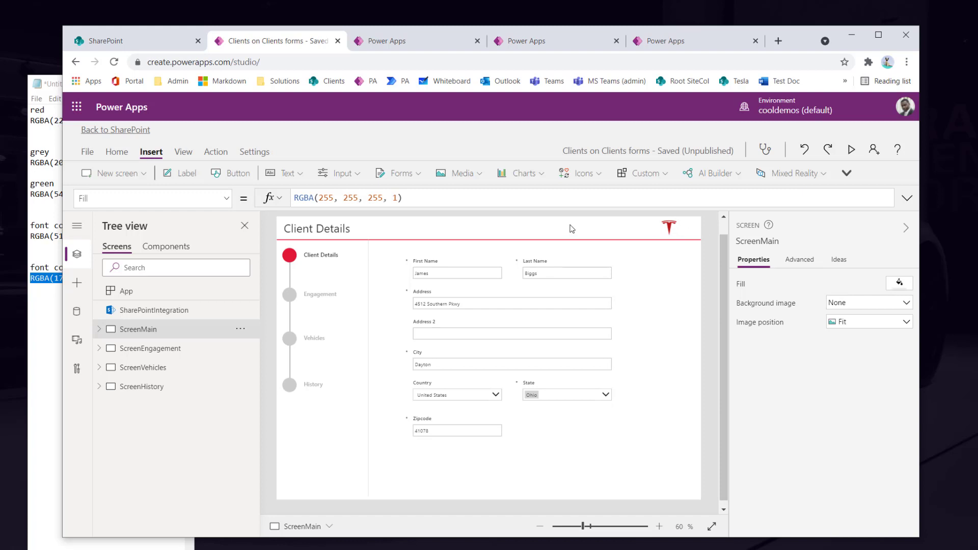
Move the logo image in the cmpHeader component closer to the header's right end, at about X 1101, Y 7
left_click(166, 246)
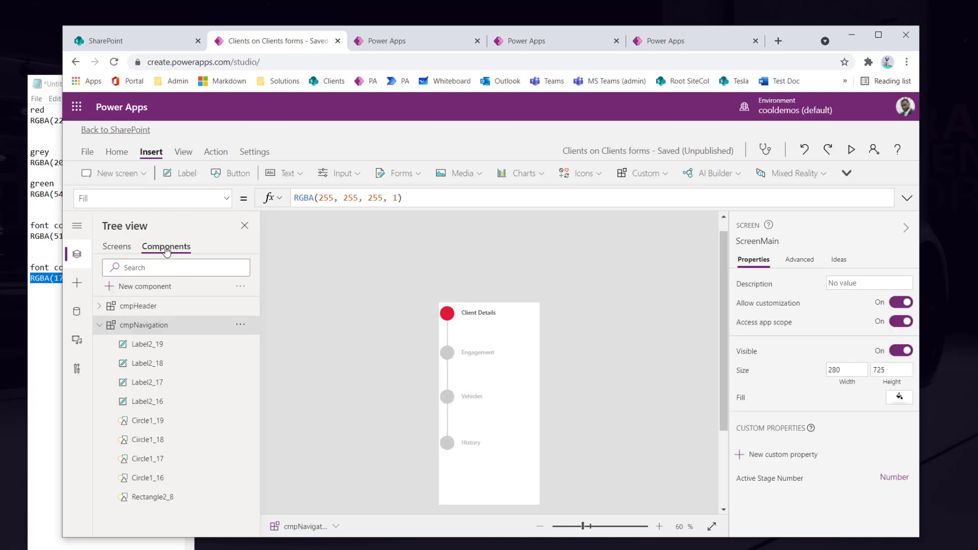
left_click(139, 306)
scroll(334, 351, "right", 5)
left_click(428, 355)
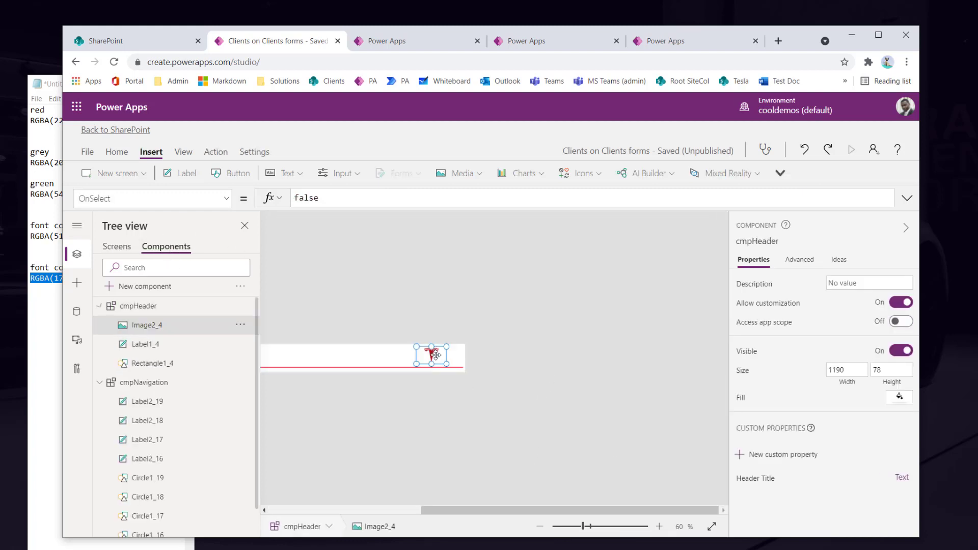
left_click_drag(427, 356, 444, 355)
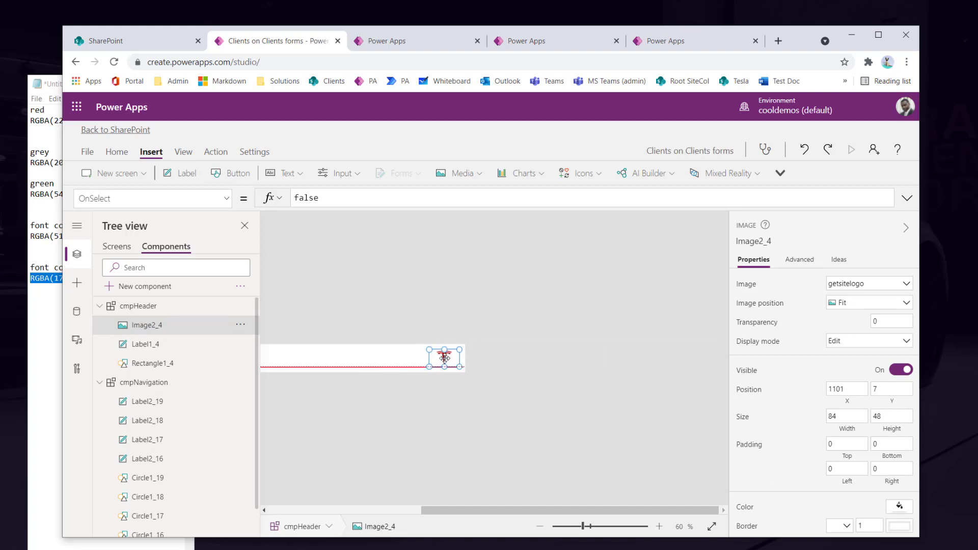
Return to ScreenMain and show the whole screen at 50% zoom to check the header logo's placement
left_click(146, 306)
left_click(114, 249)
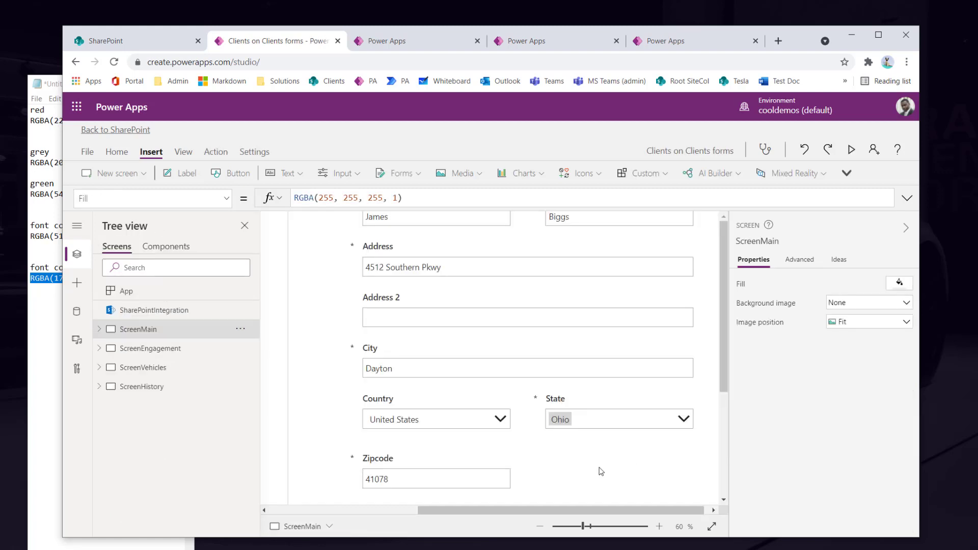
left_click(543, 527)
left_click(543, 527)
left_click(542, 527)
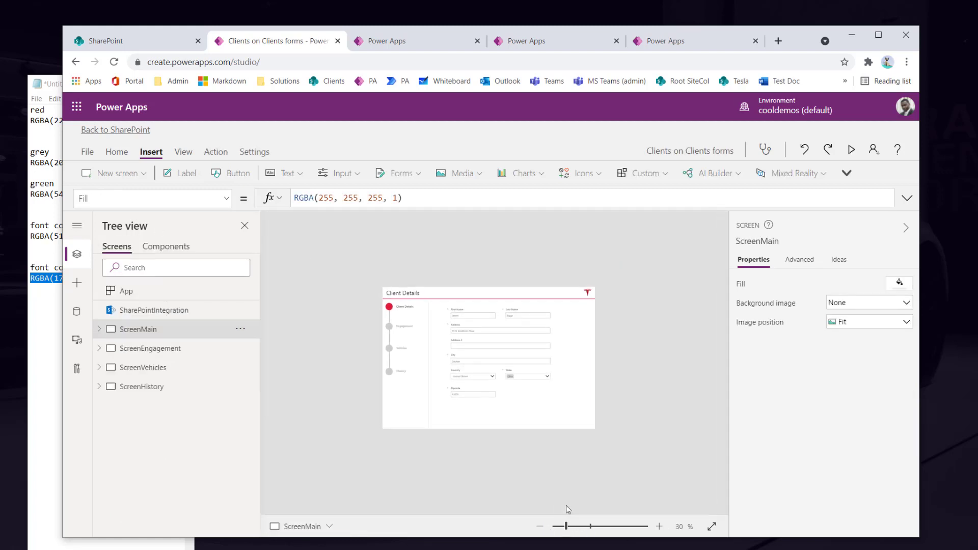
left_click(659, 526)
left_click(658, 526)
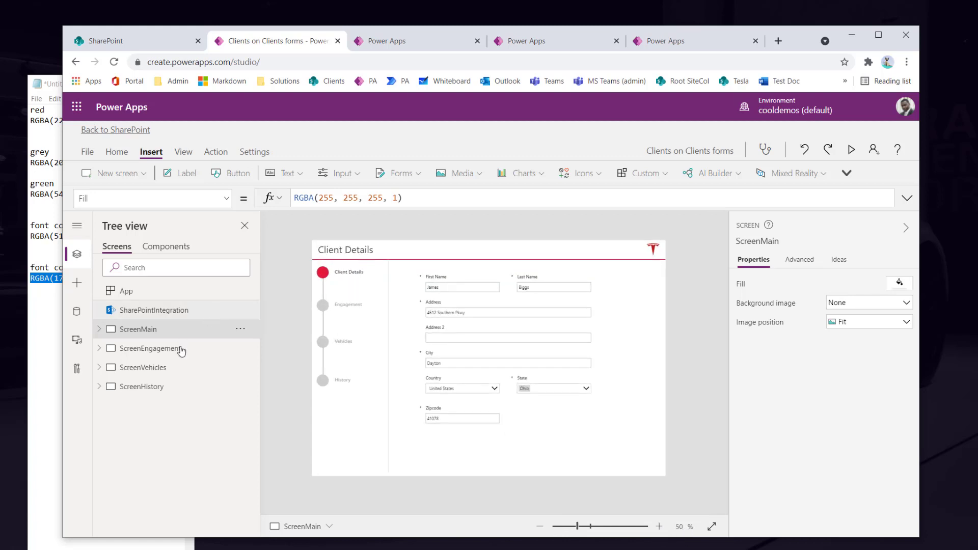
Go through ScreenEngagement, ScreenVehicles, ScreenHistory and ScreenMain to compare the header and navigation stages, ending on ScreenHistory
left_click(148, 355)
left_click(145, 371)
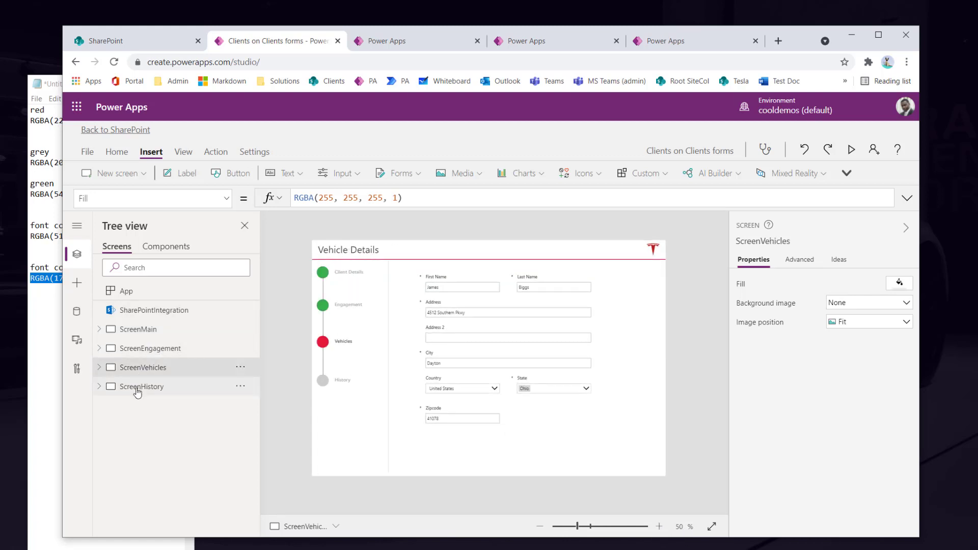
left_click(143, 389)
left_click(147, 371)
left_click(148, 351)
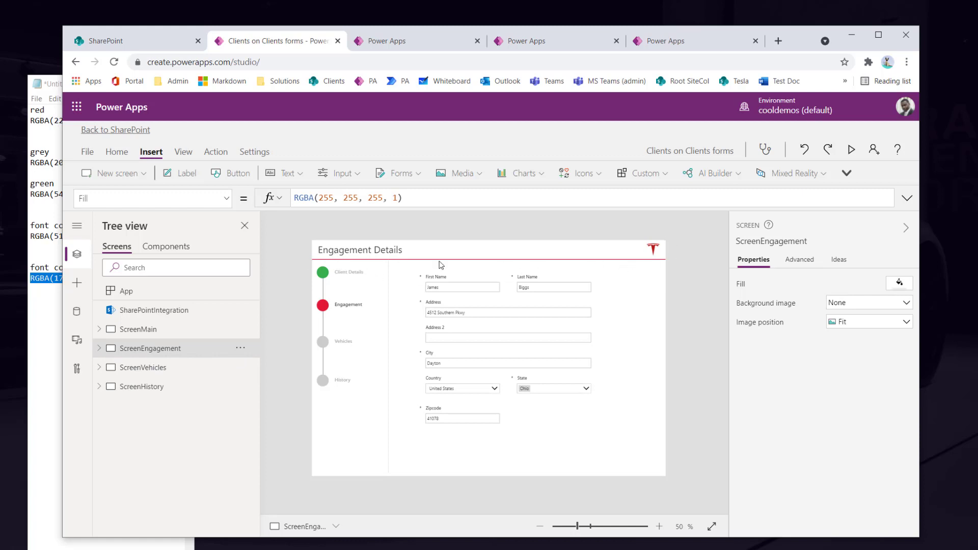
left_click(141, 332)
left_click(140, 352)
left_click(143, 368)
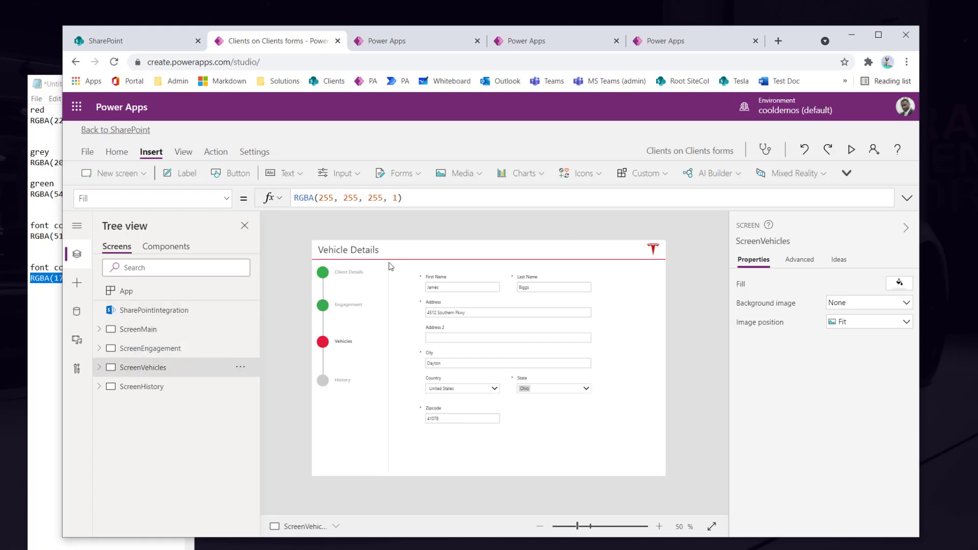
left_click(142, 389)
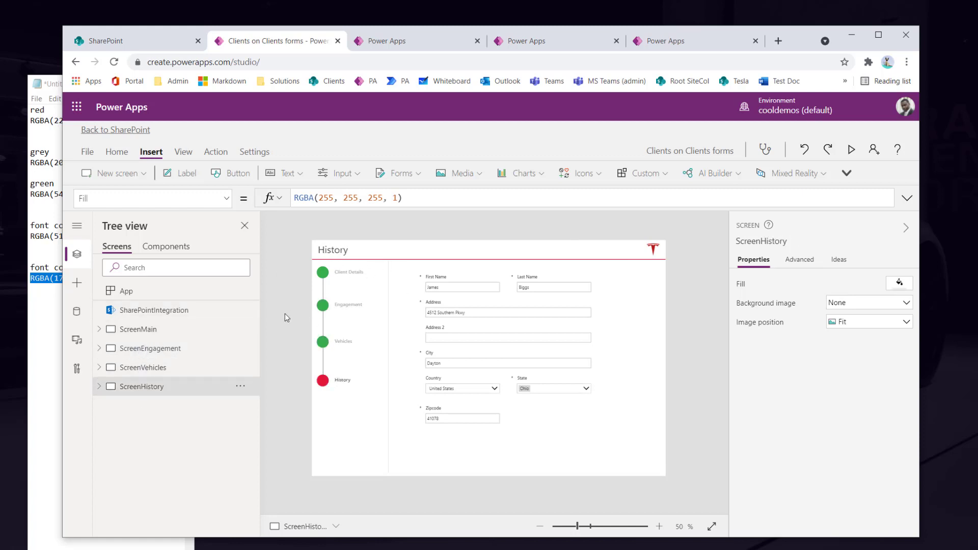